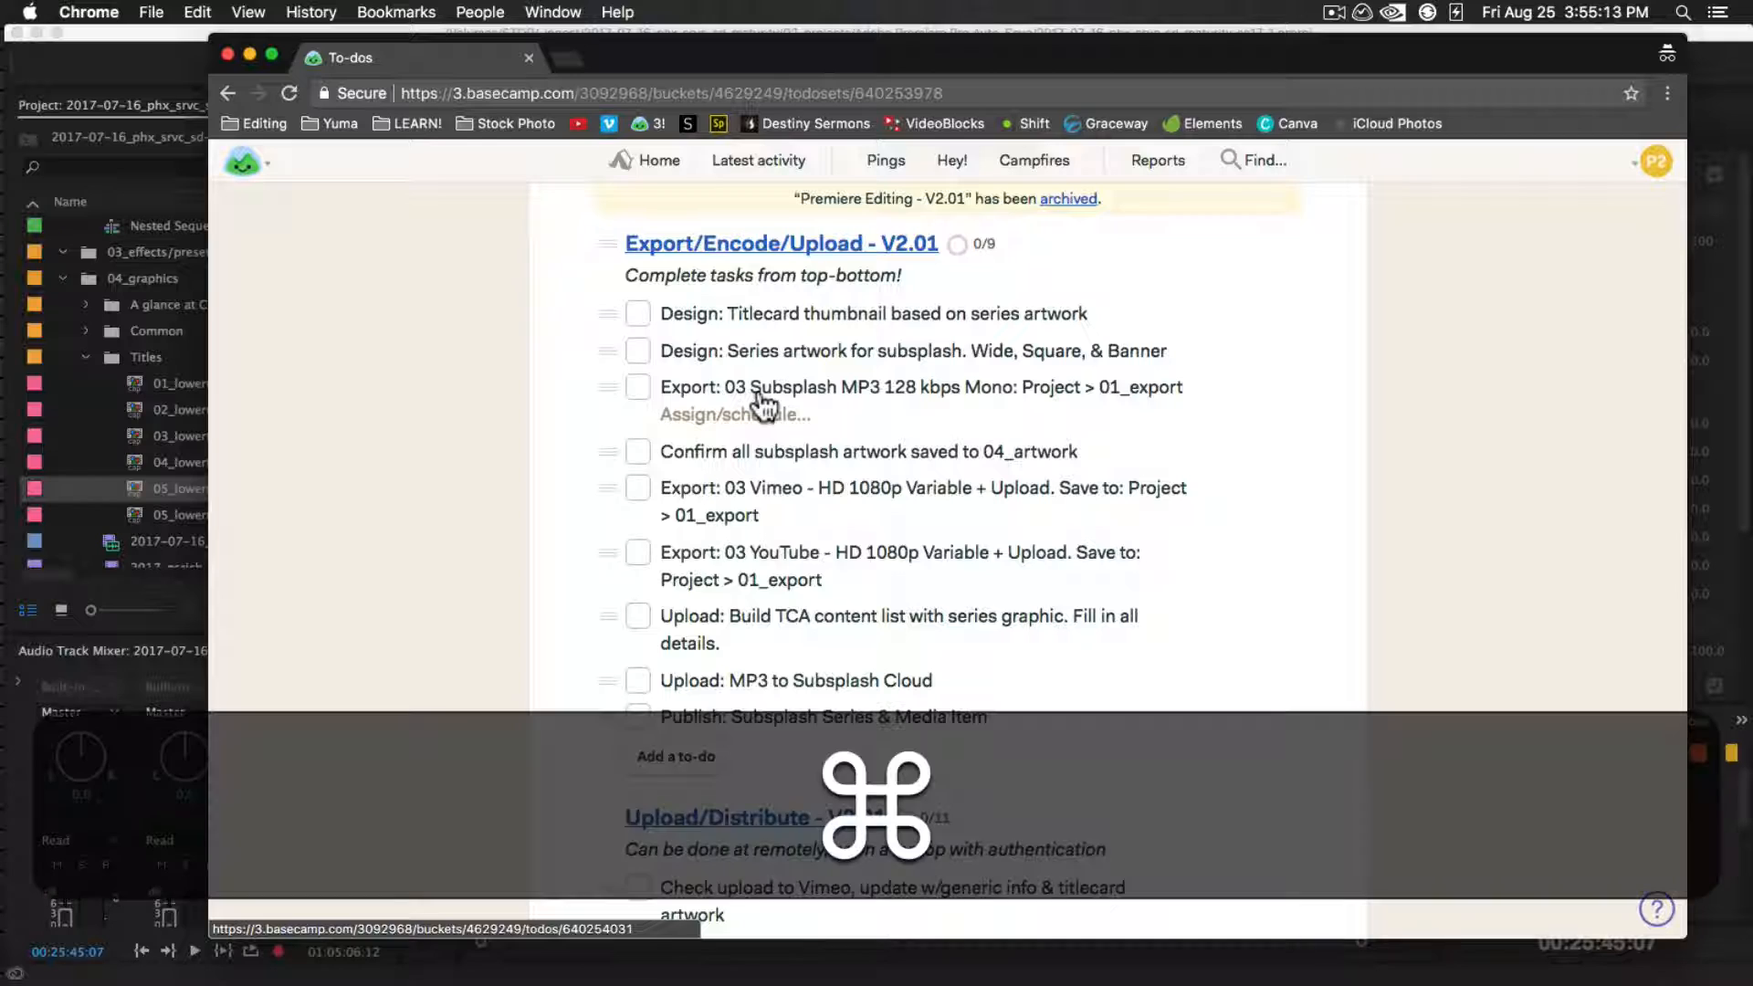
Switch to Premiere Pro and review the sermon footage at several points along the sequence
key("super+h")
key("super+h")
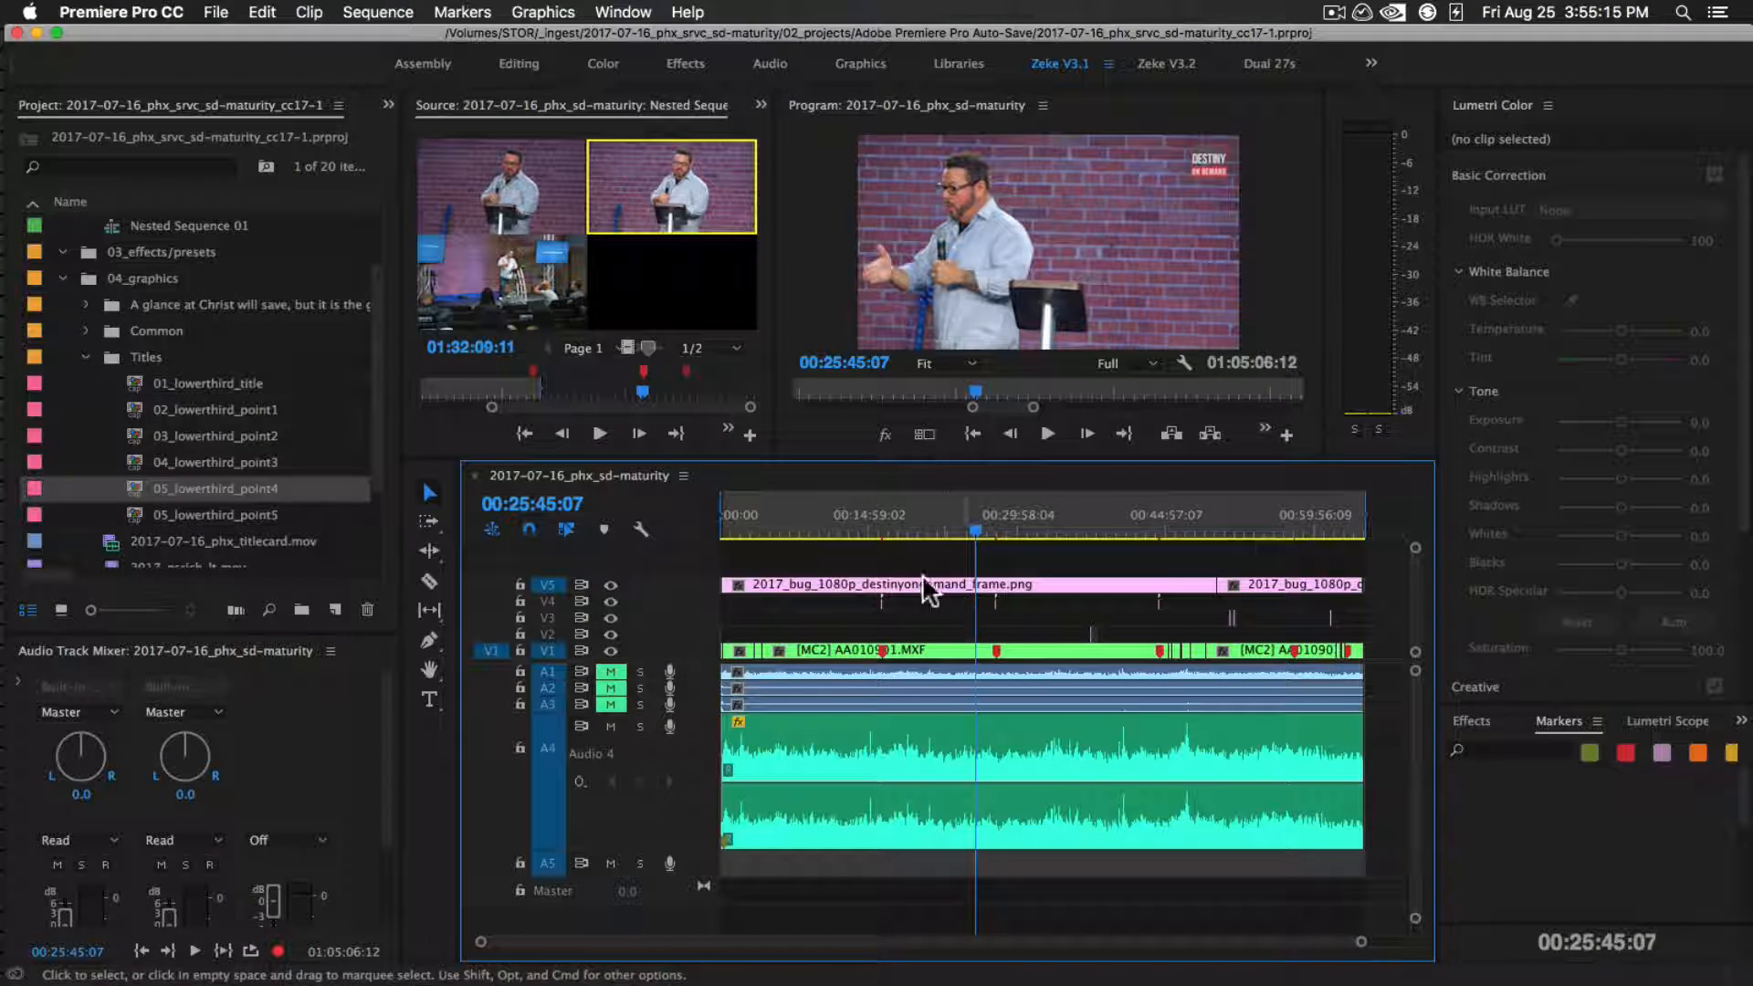
left_click(835, 516)
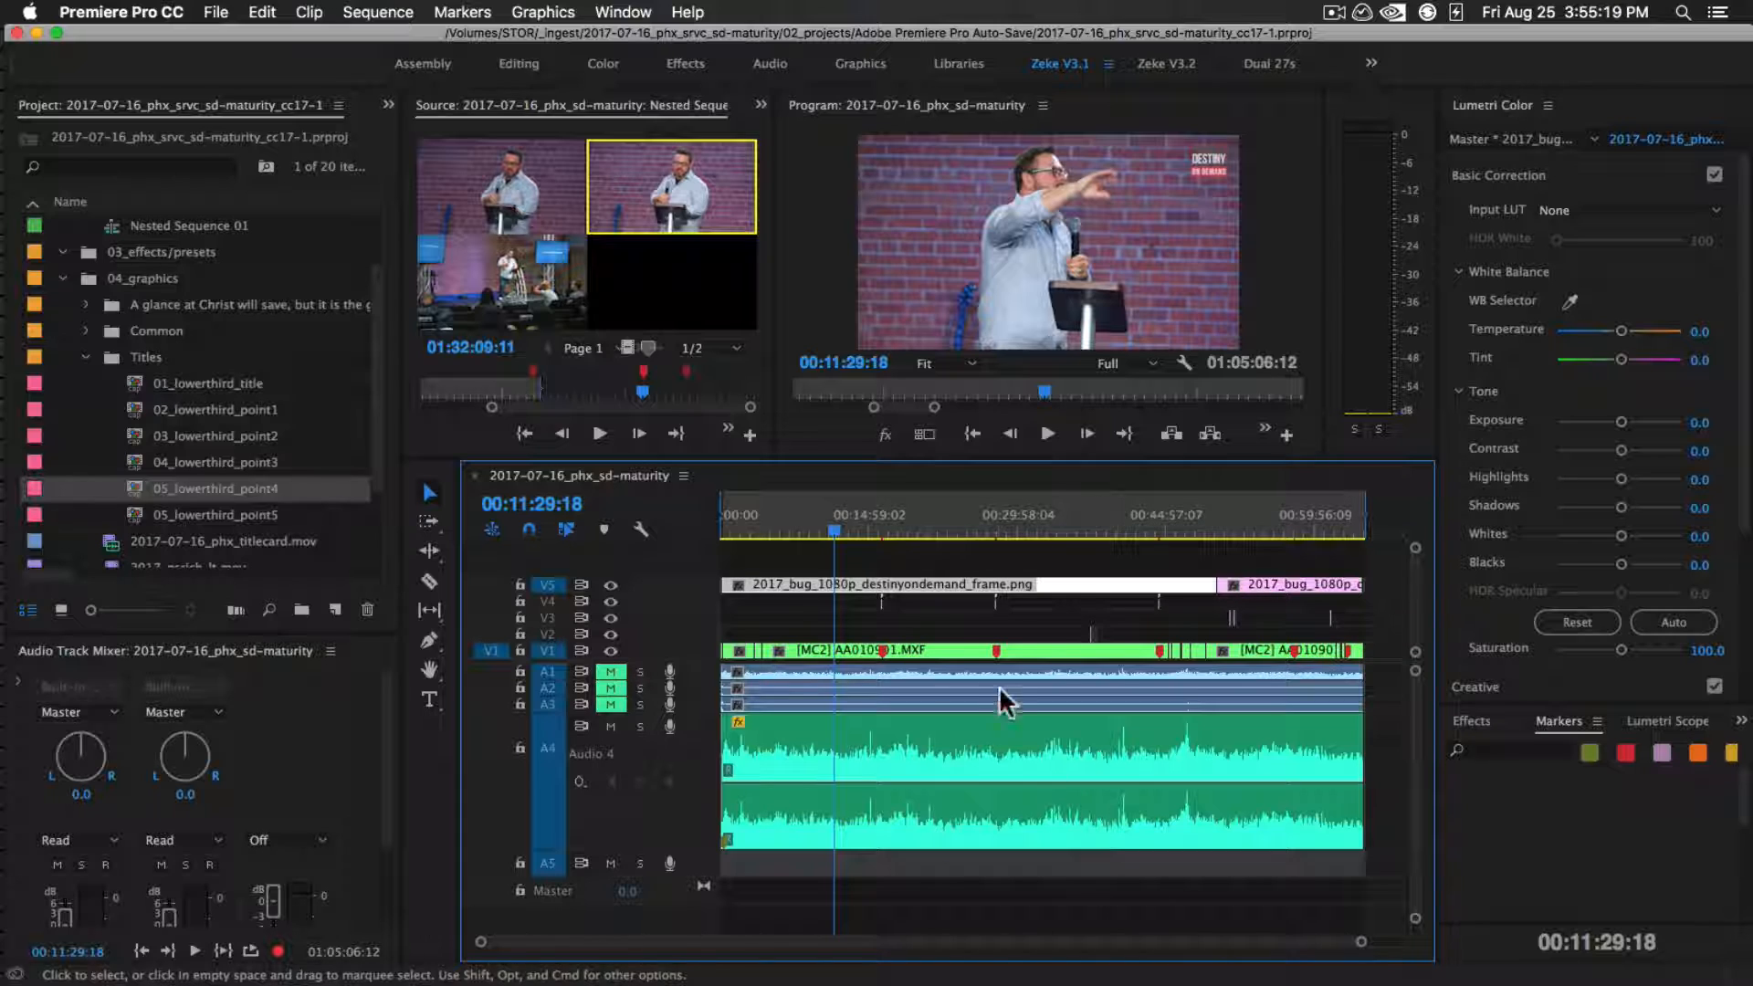
left_click(937, 523)
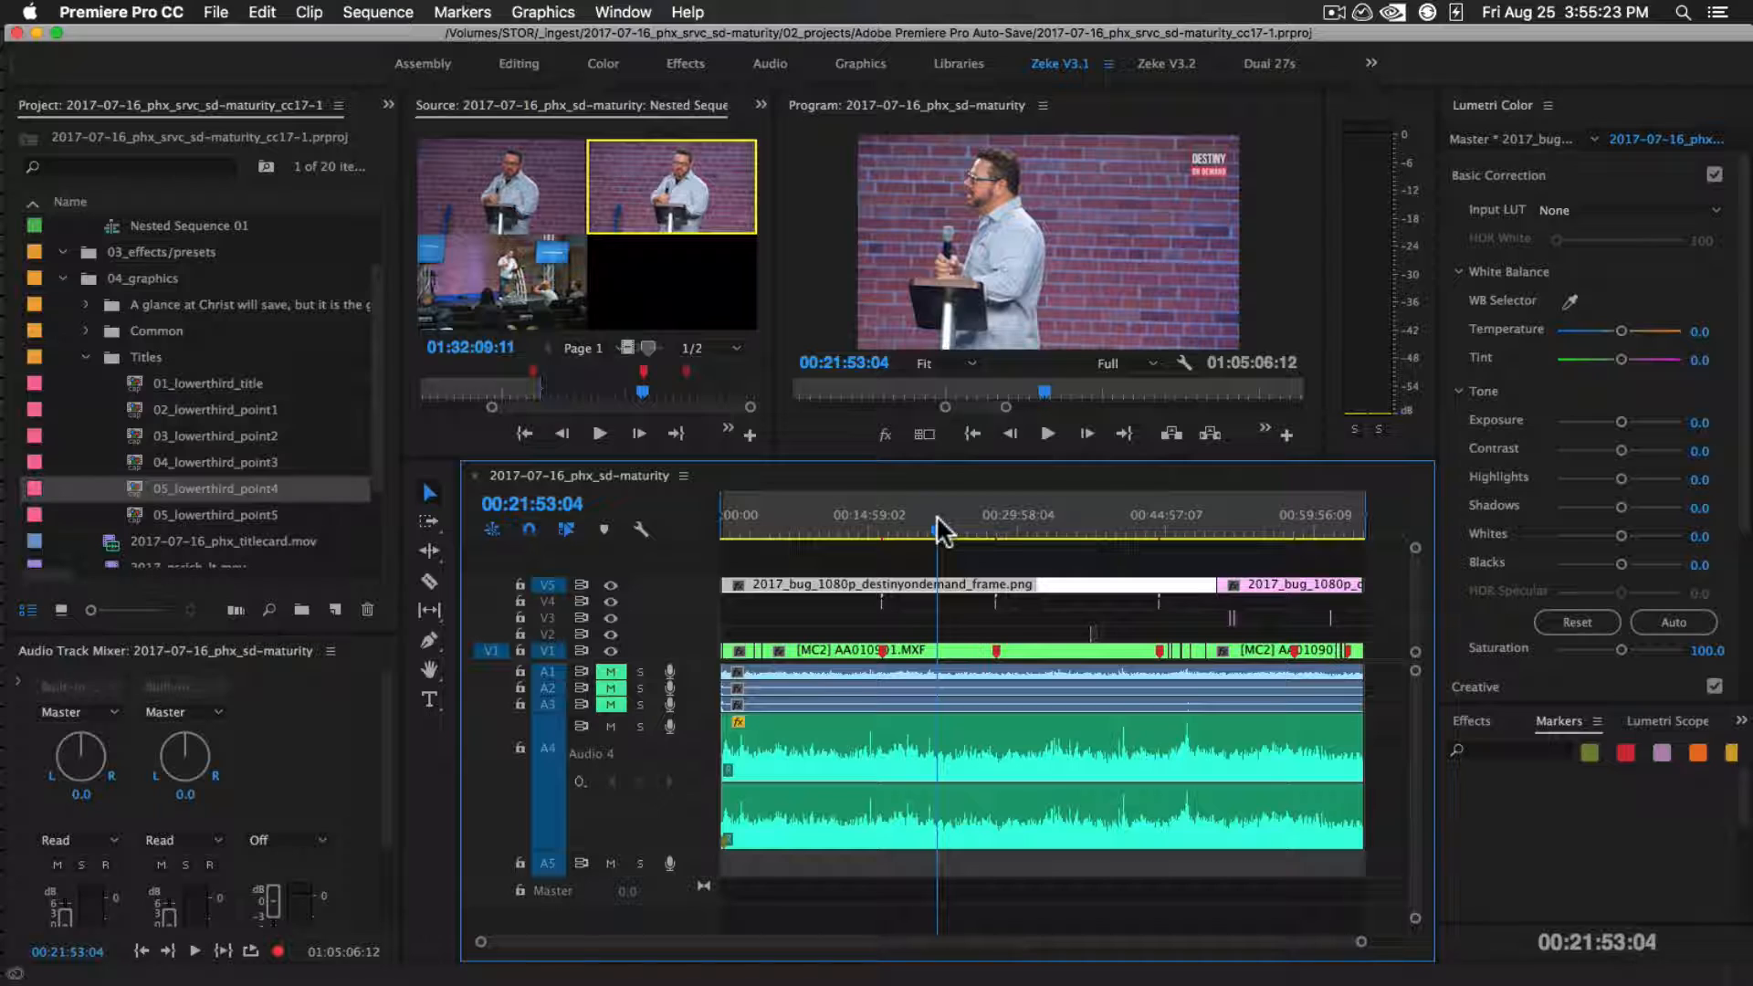
left_click(917, 525)
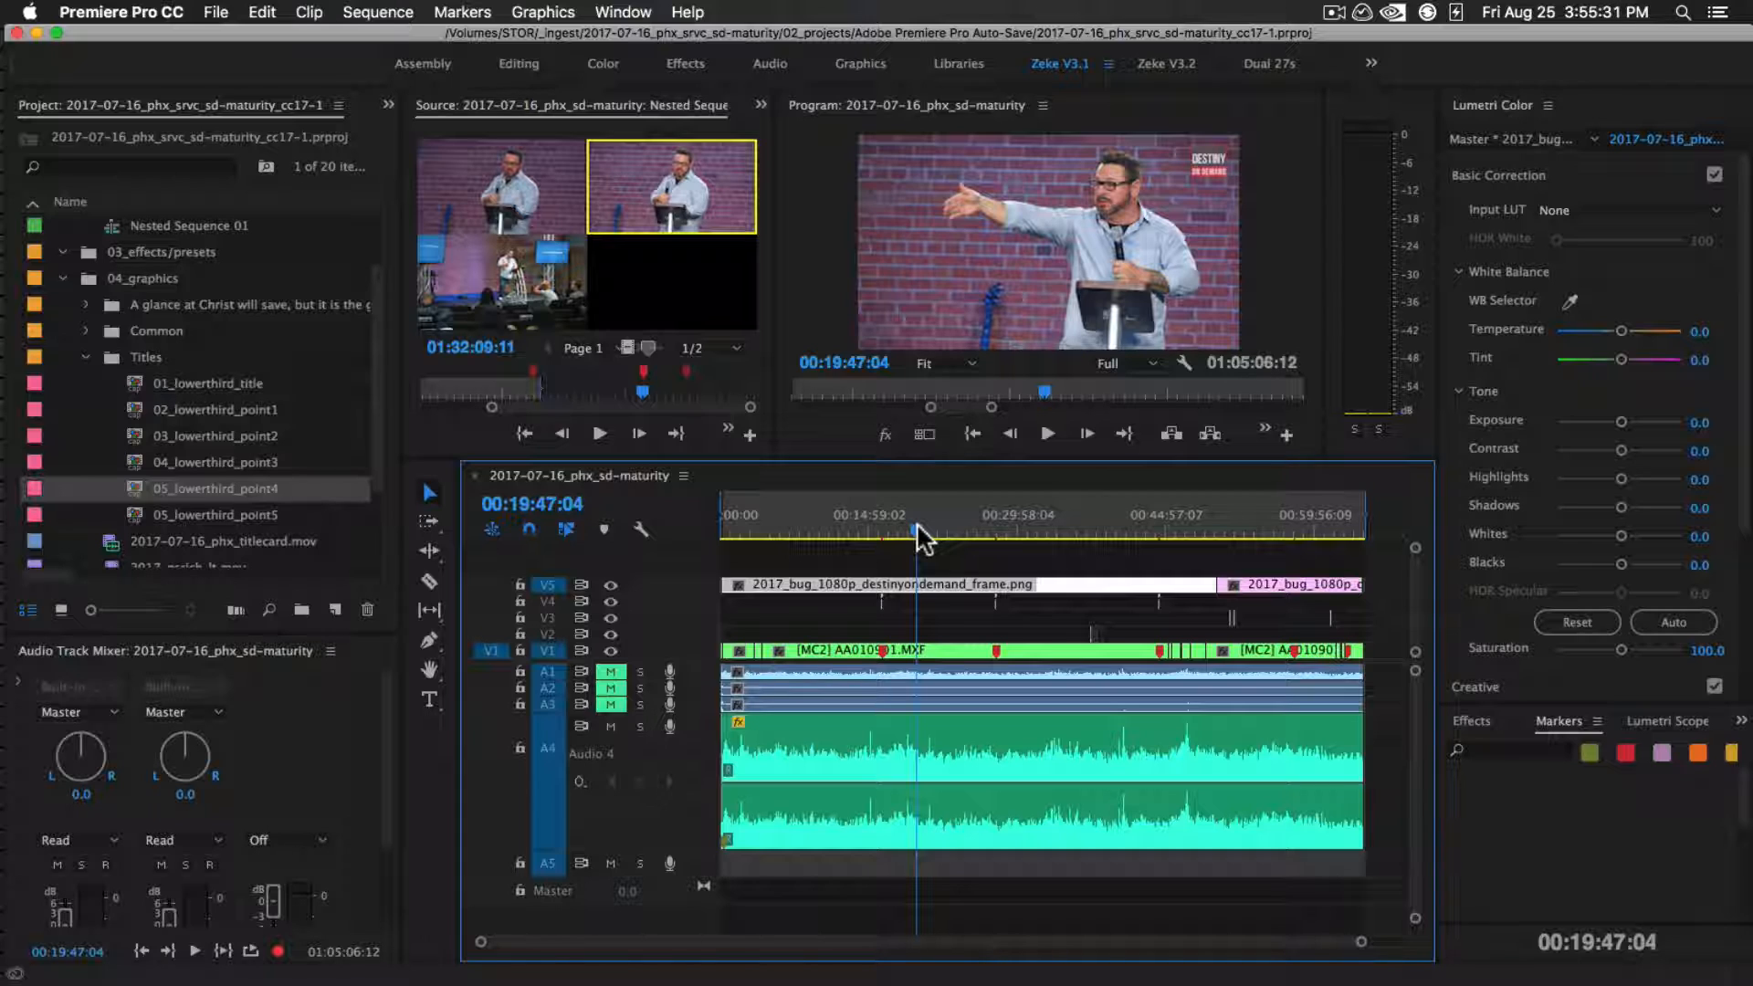
left_click(925, 528)
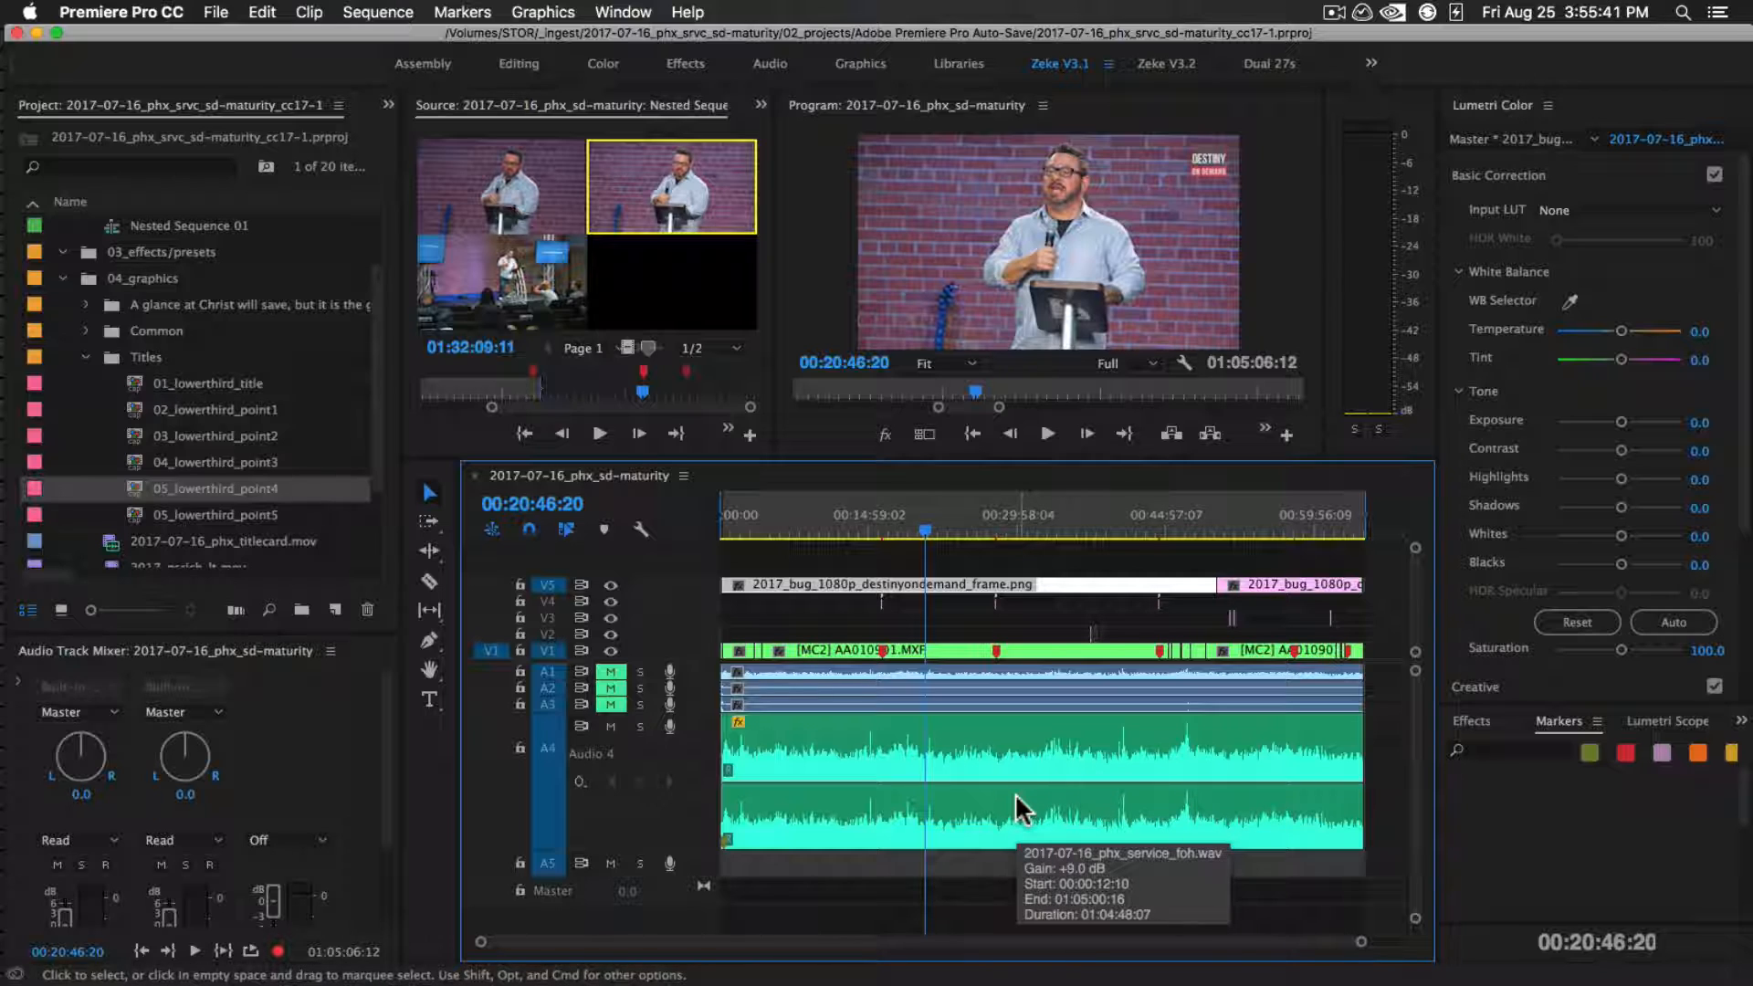
left_click(938, 530)
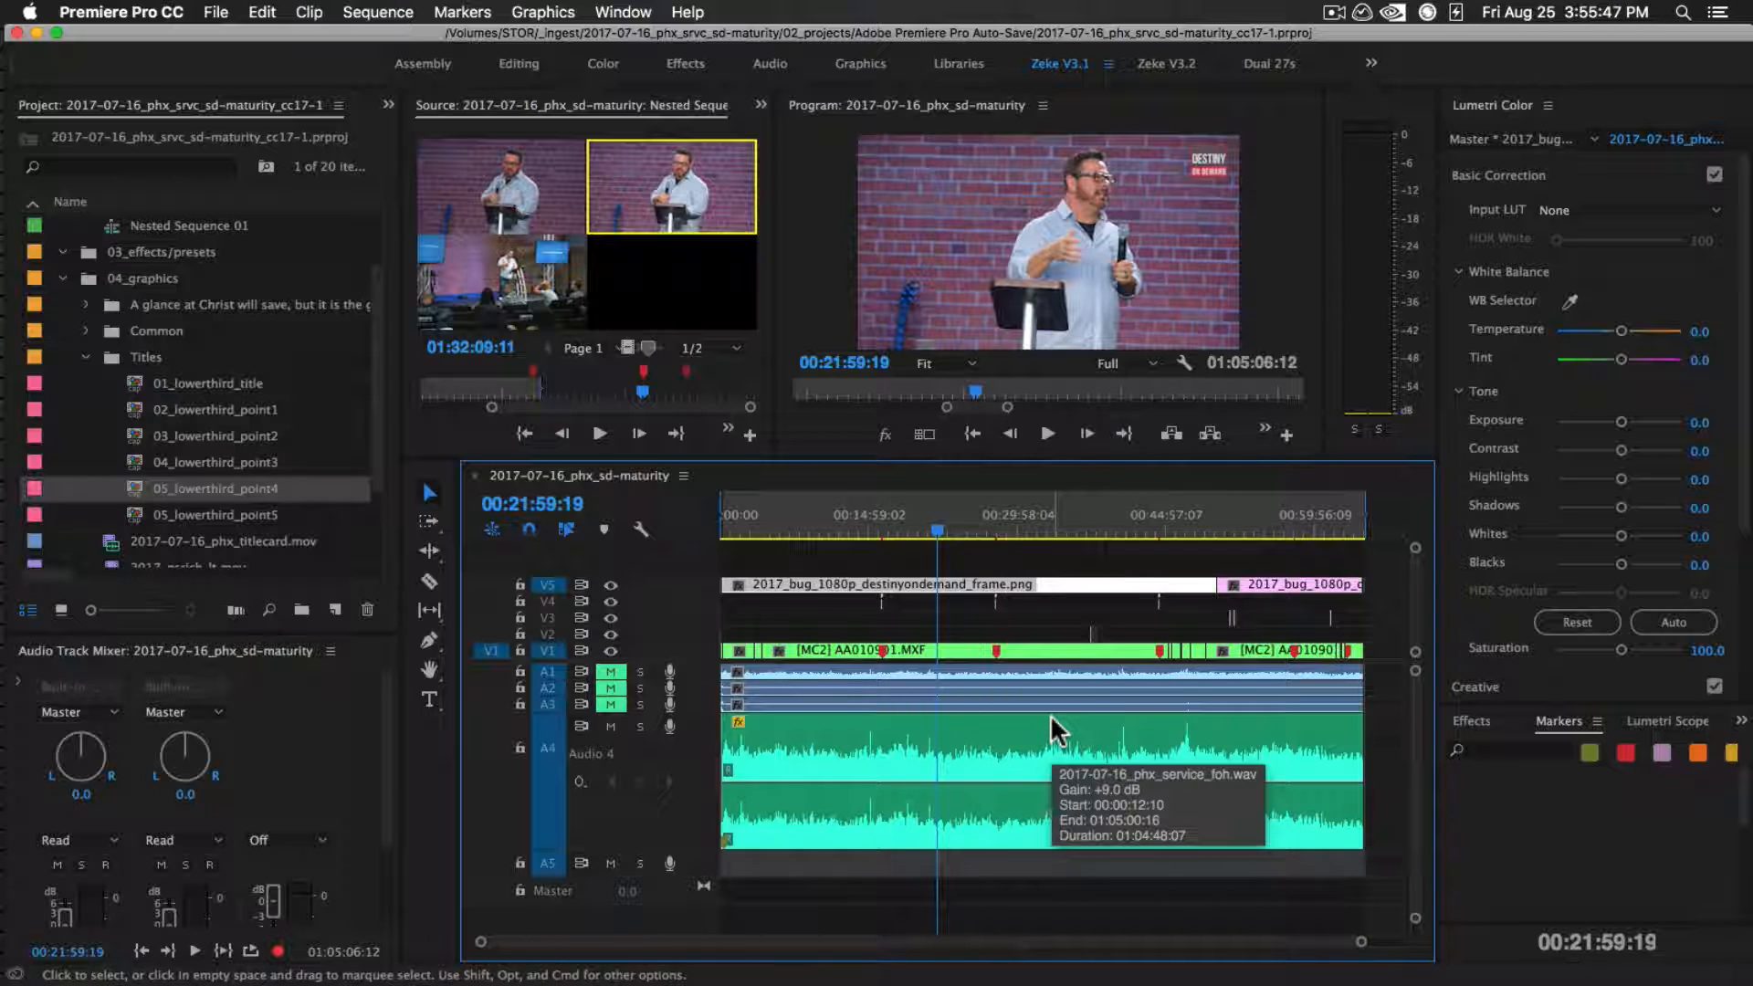
left_click(827, 528)
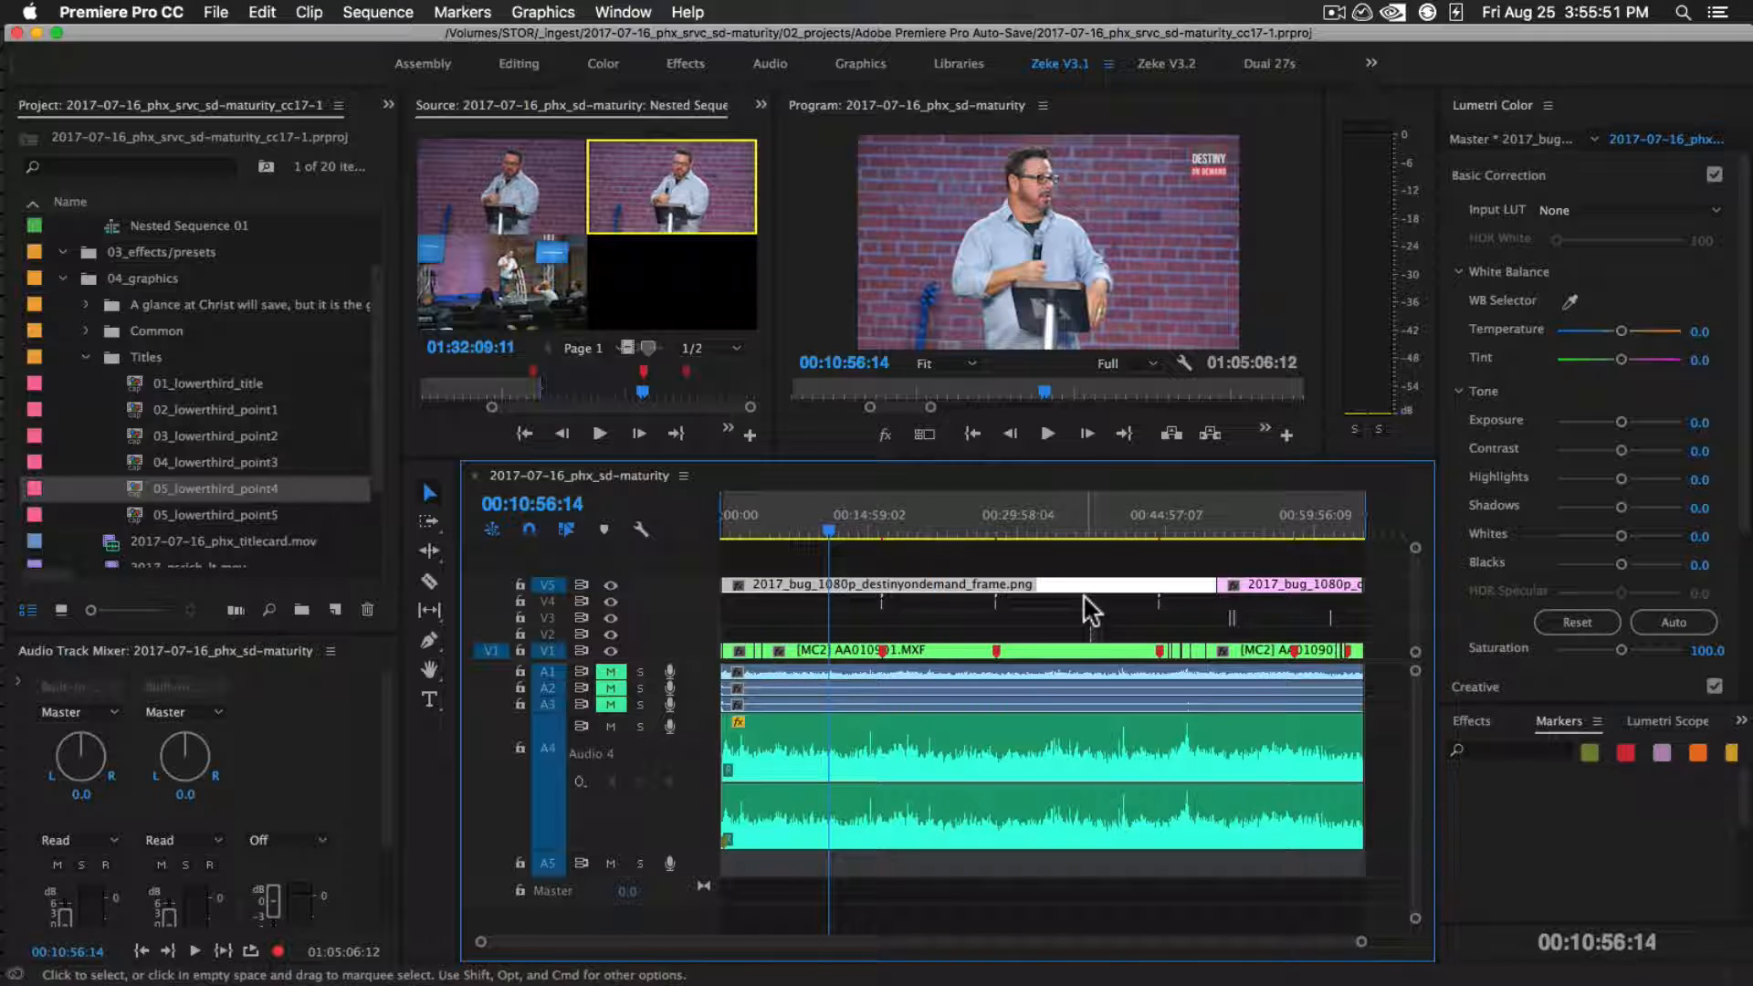
left_click(916, 559)
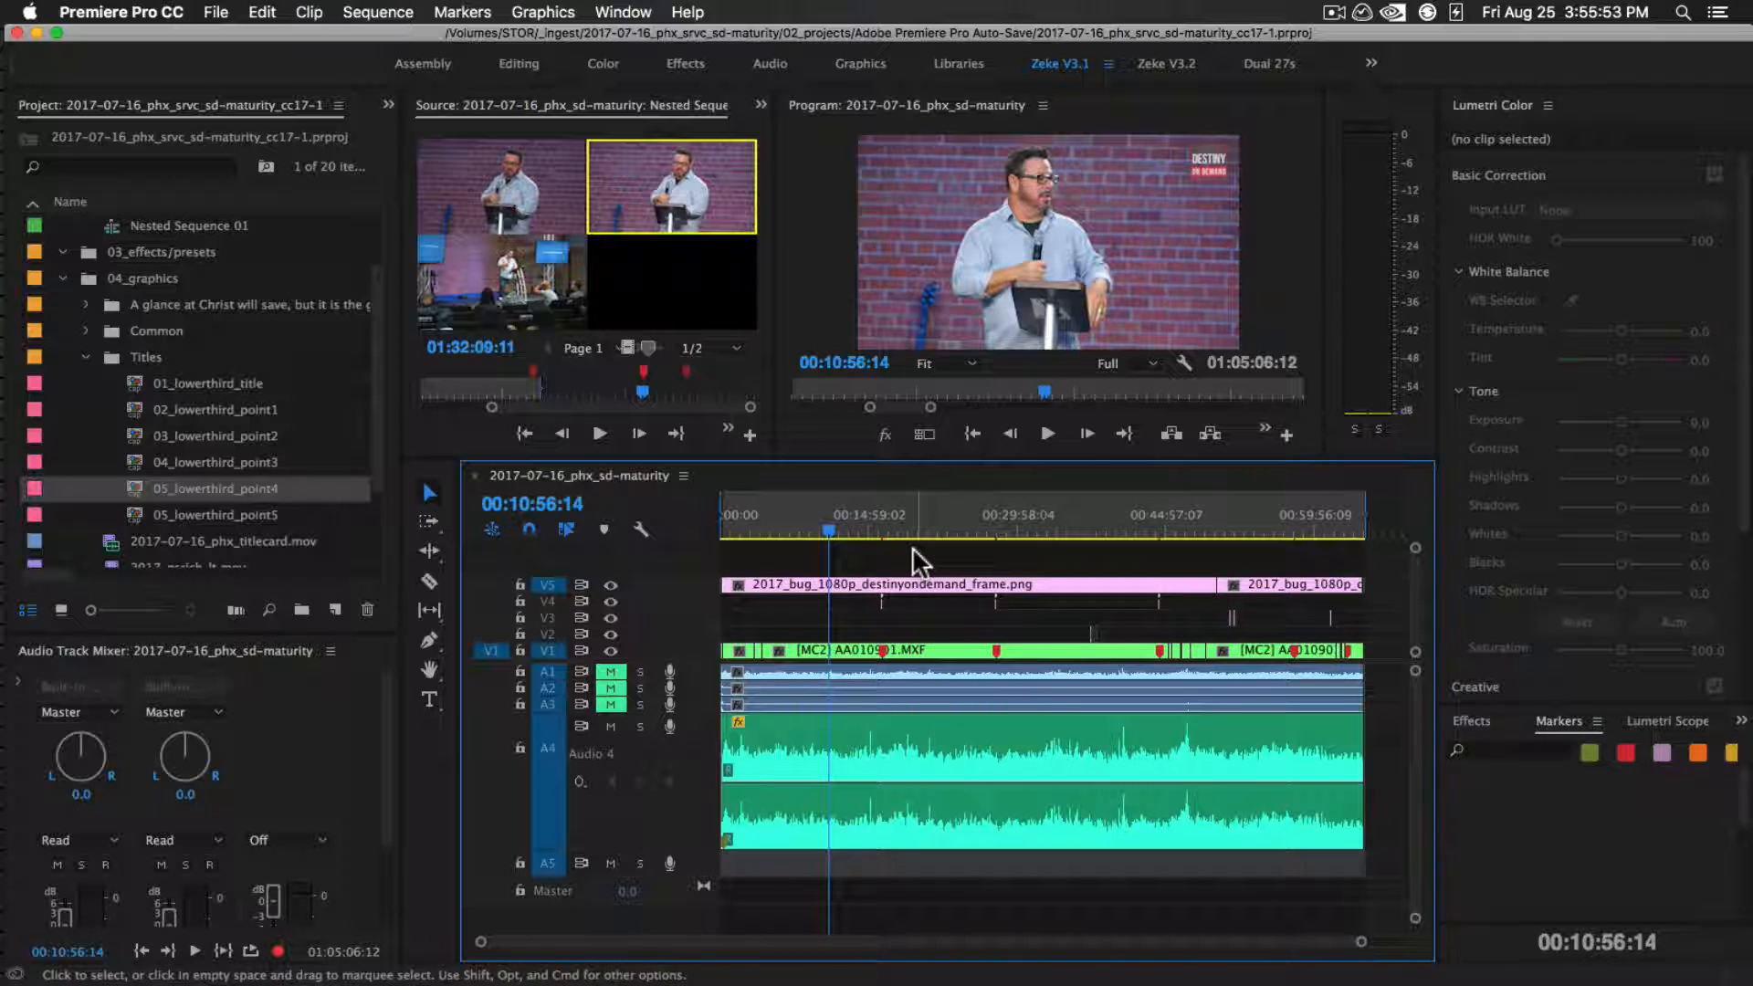
Preview 2017-07-16_phx_titlecard.jpg from the project's titlecard folder in Finder, and complete the titlecard thumbnail to-do in Basecamp
key("super+Tab")
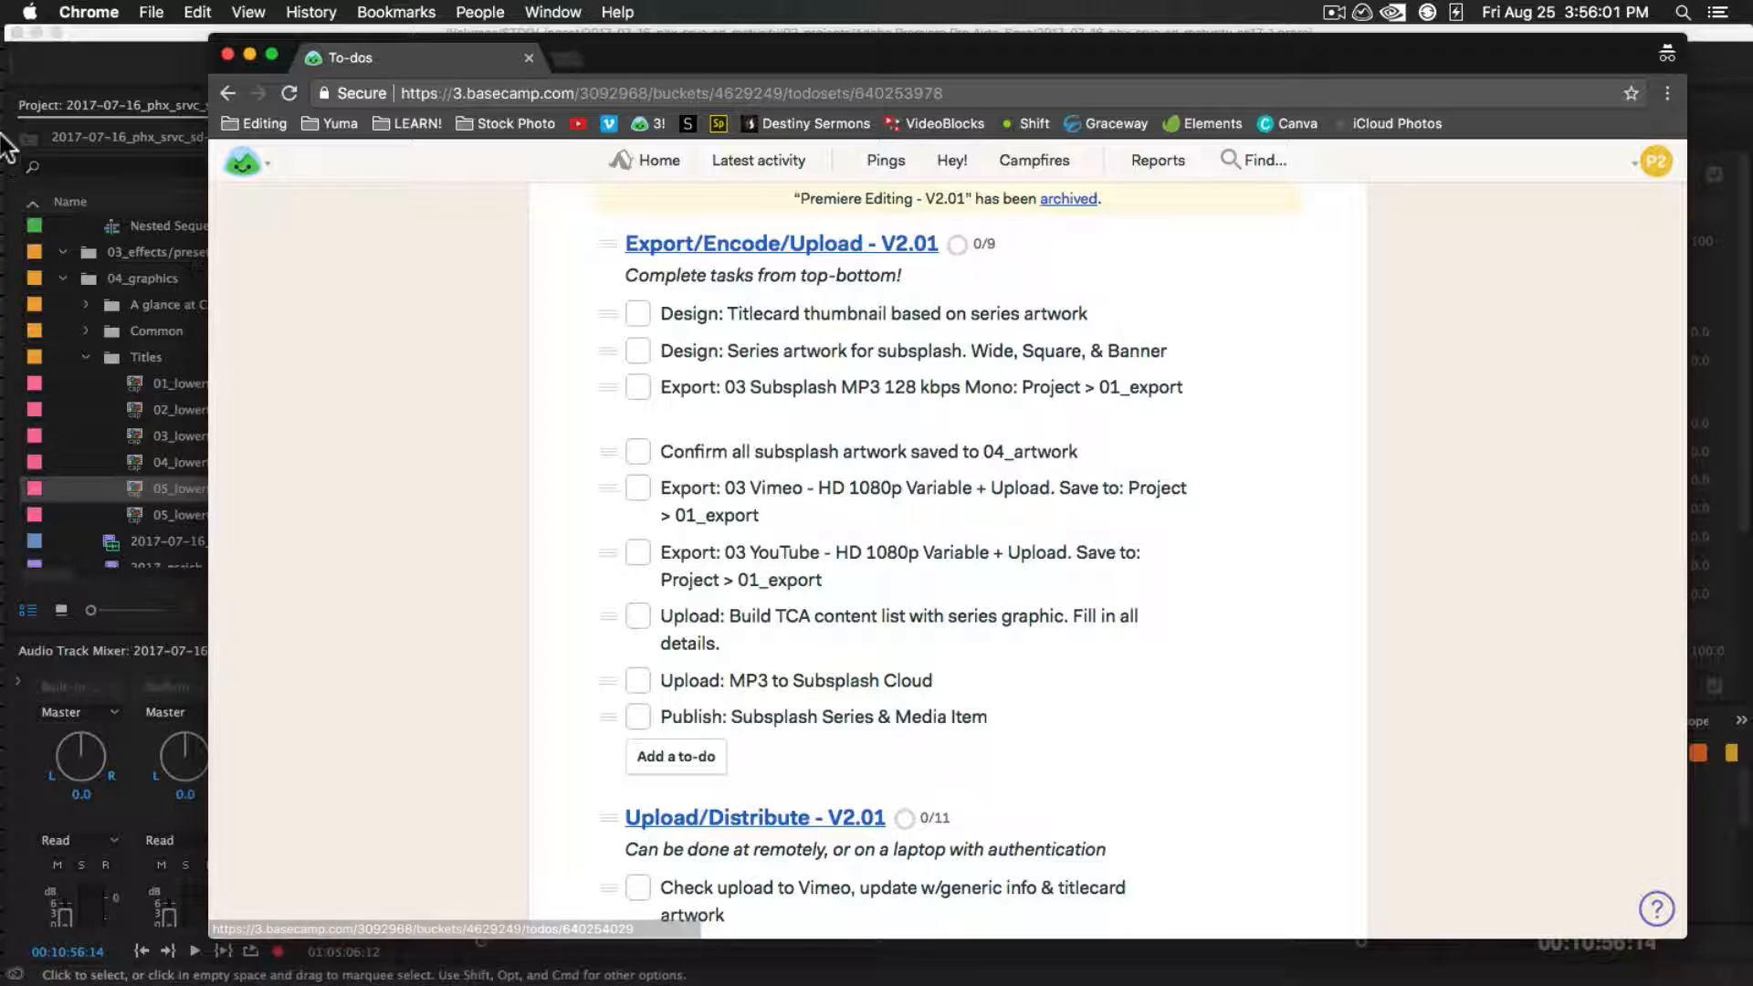
mouse_move(1, 144)
left_click(14, 79)
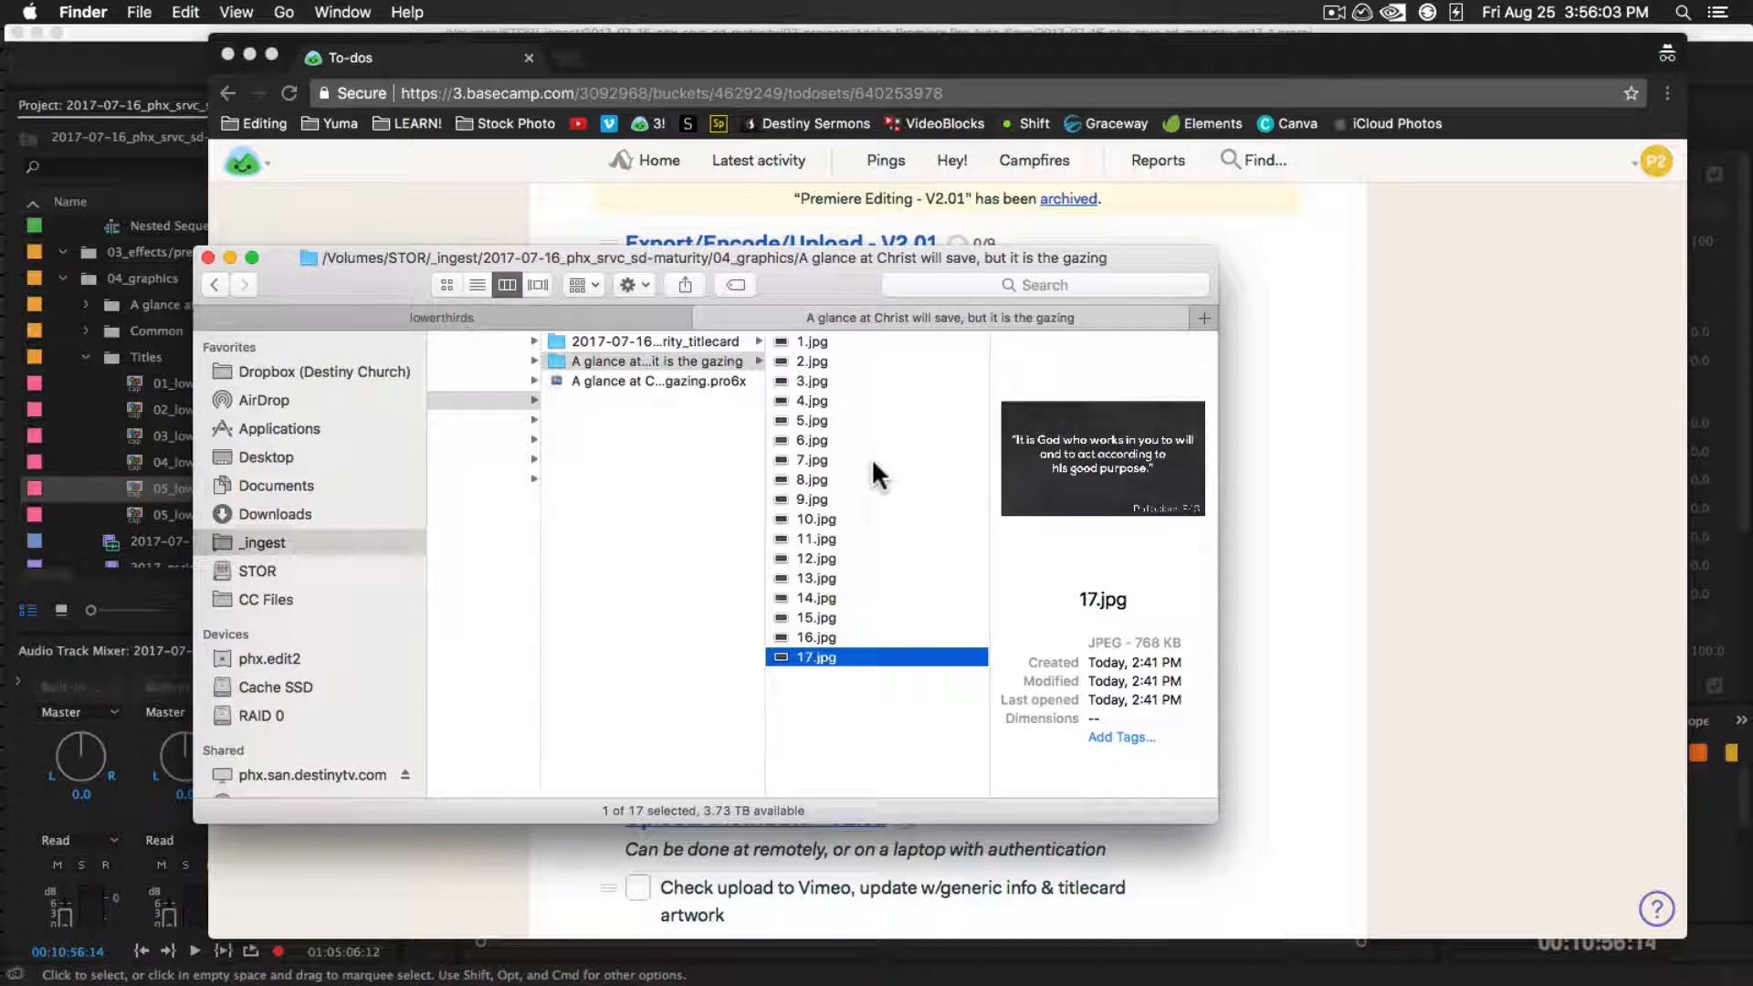
left_click(640, 338)
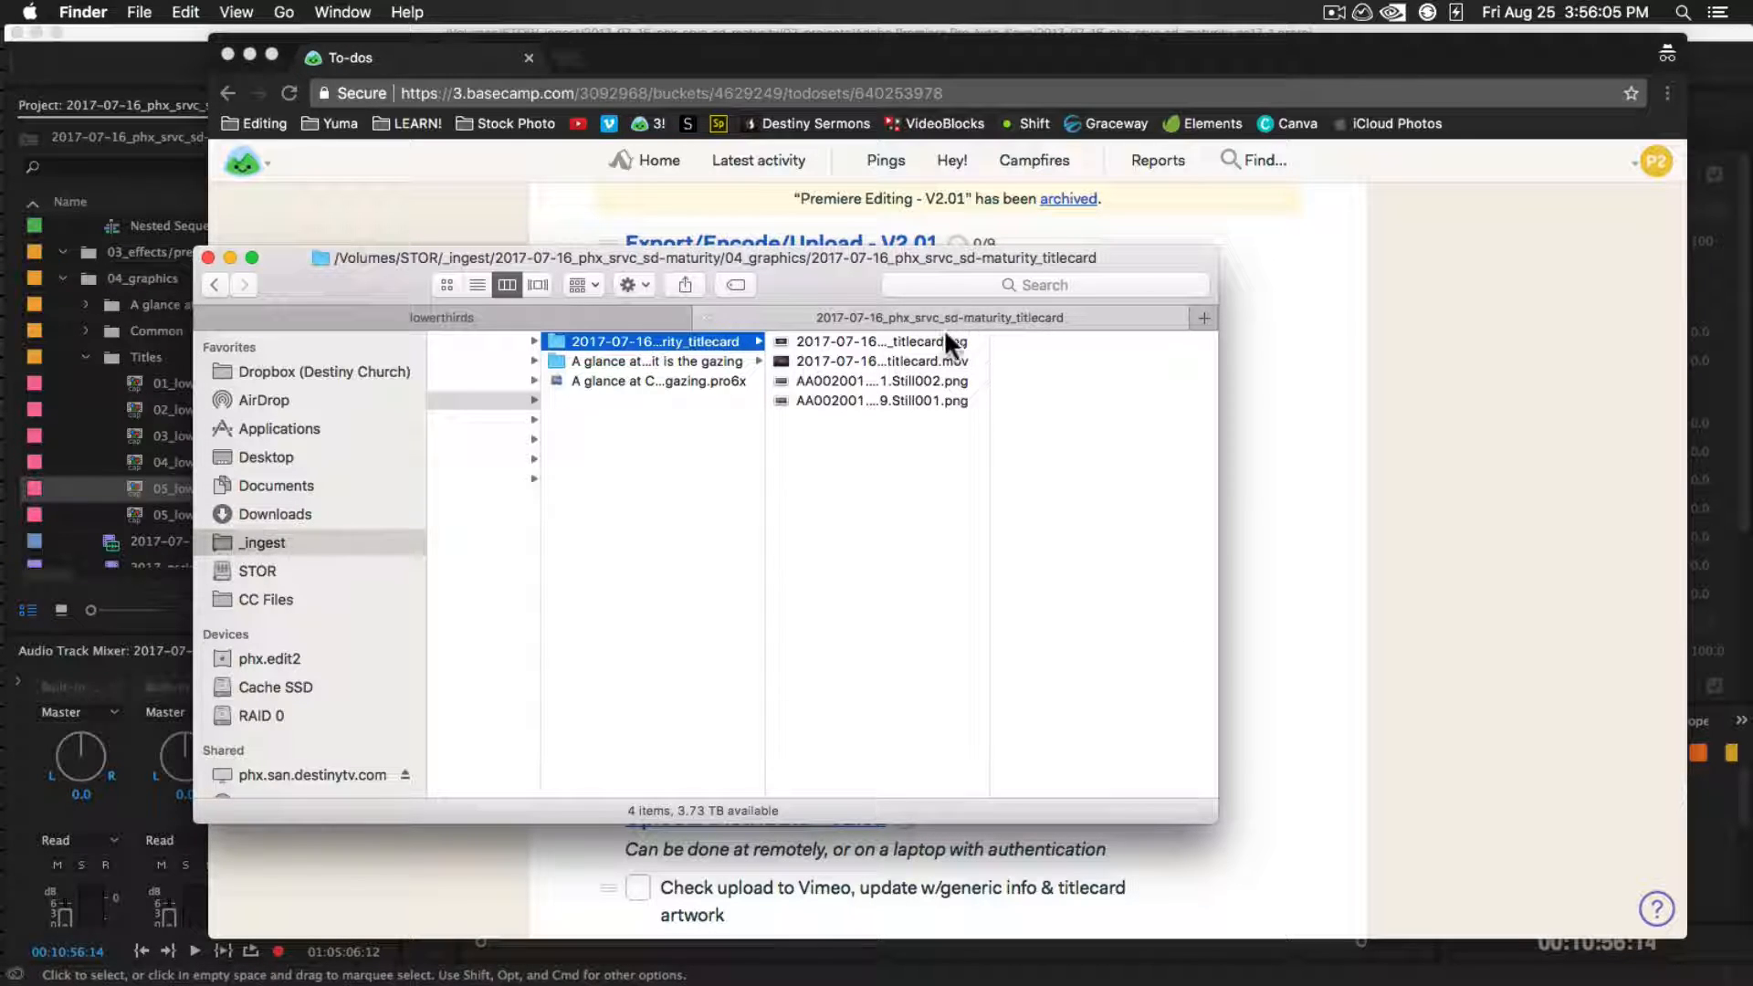
left_click(917, 342)
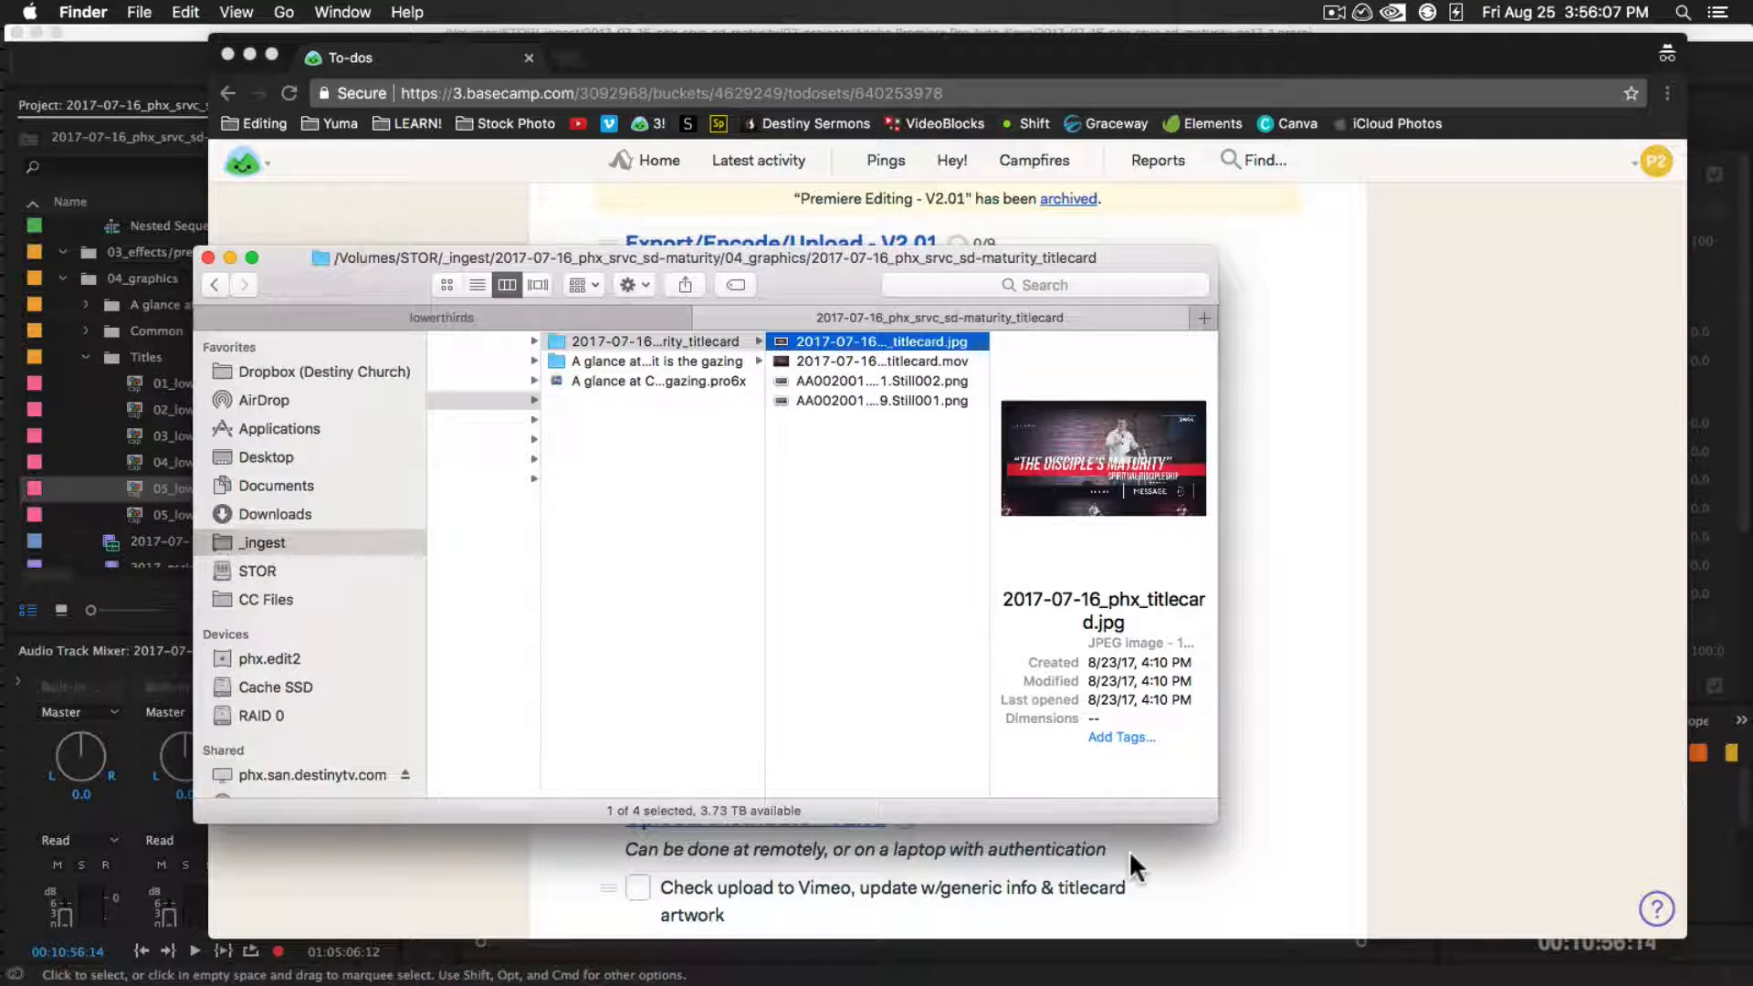
key("space")
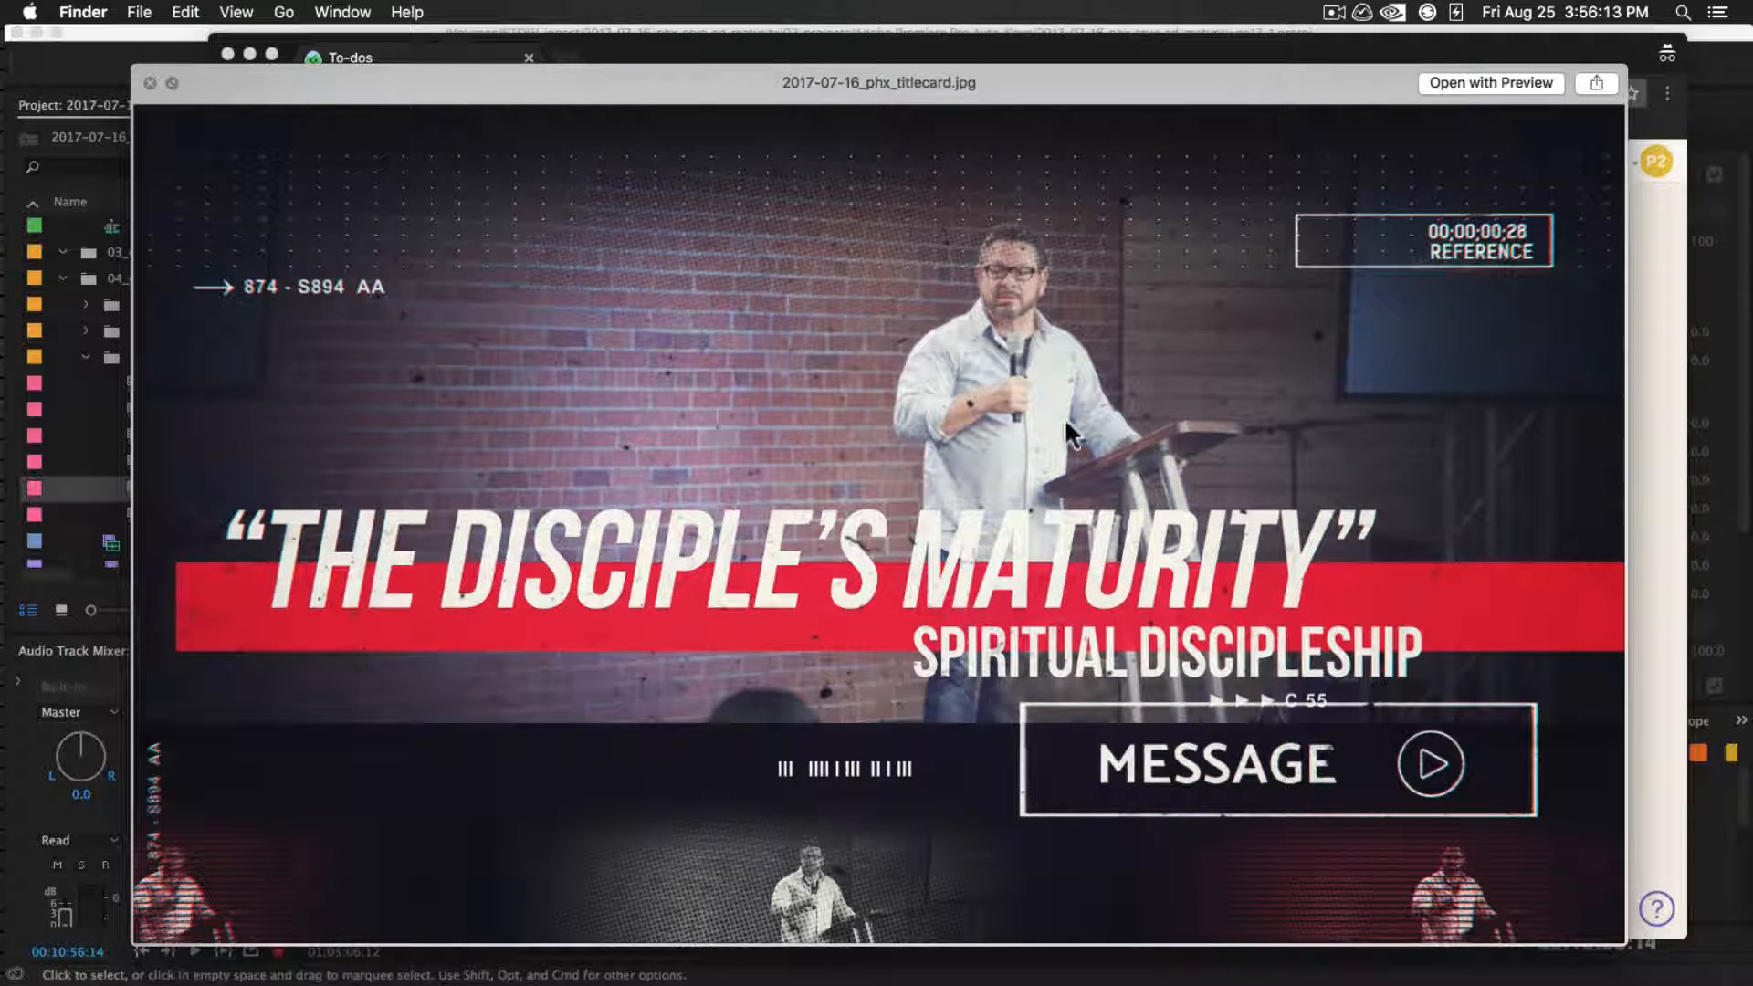
key("space")
key("super+Tab")
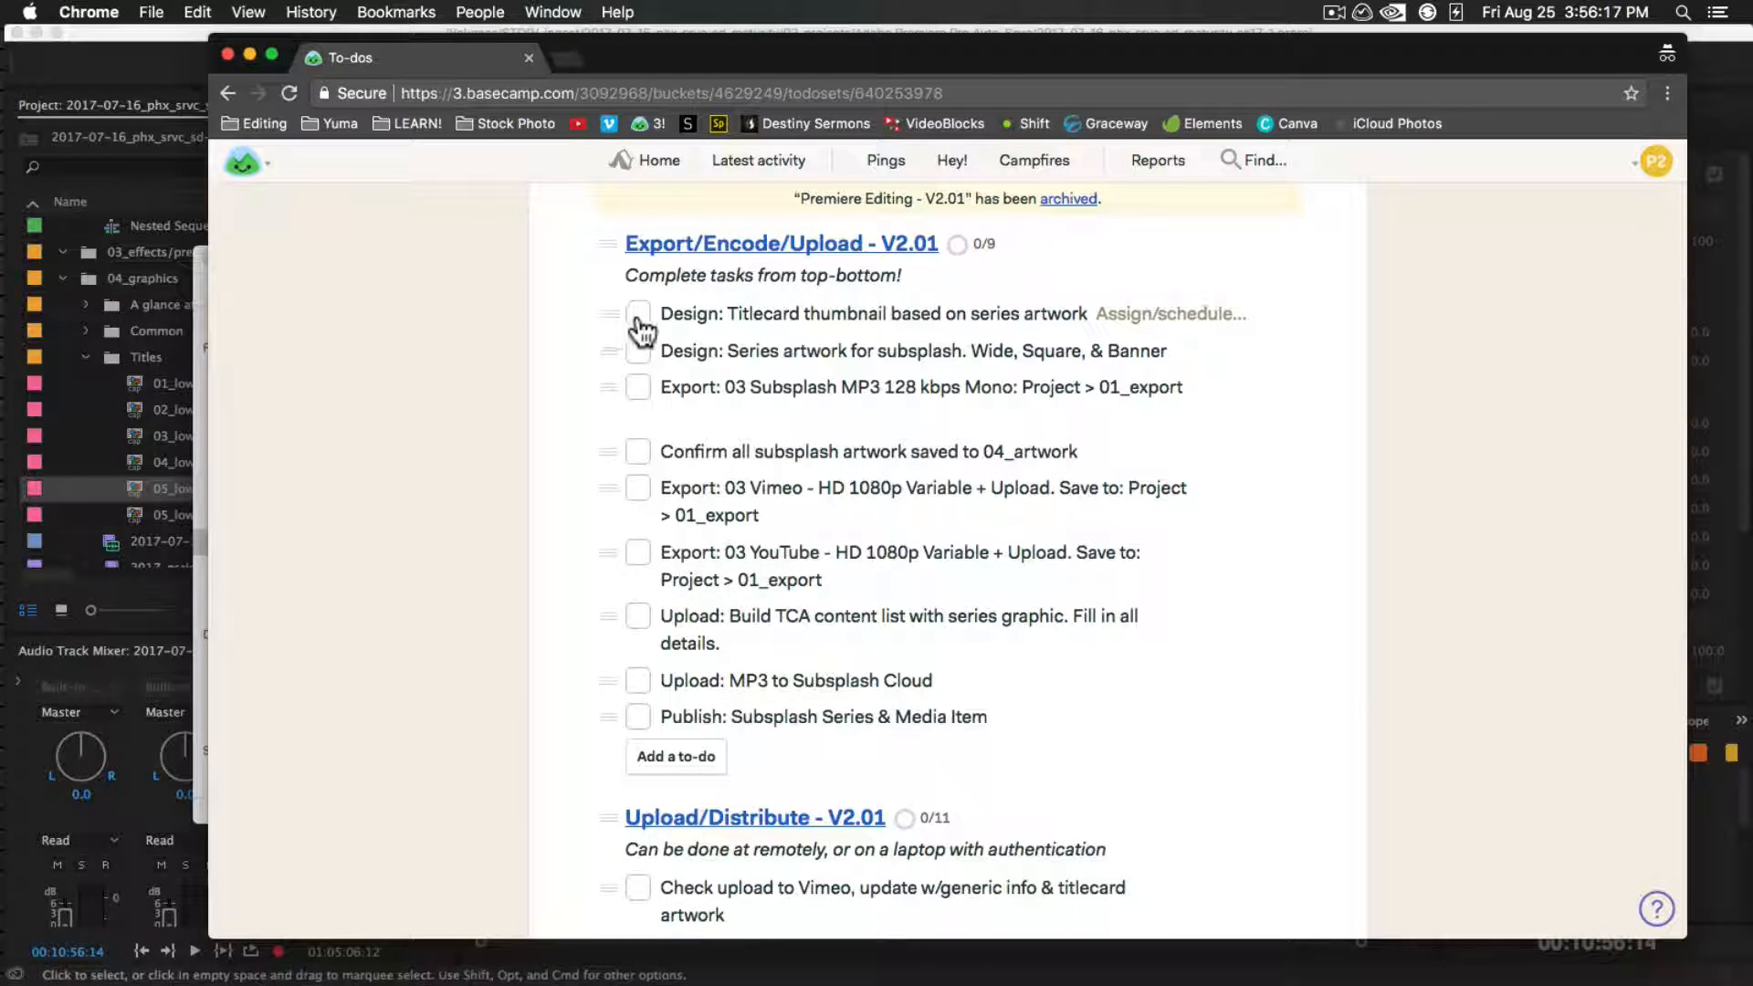
left_click(638, 313)
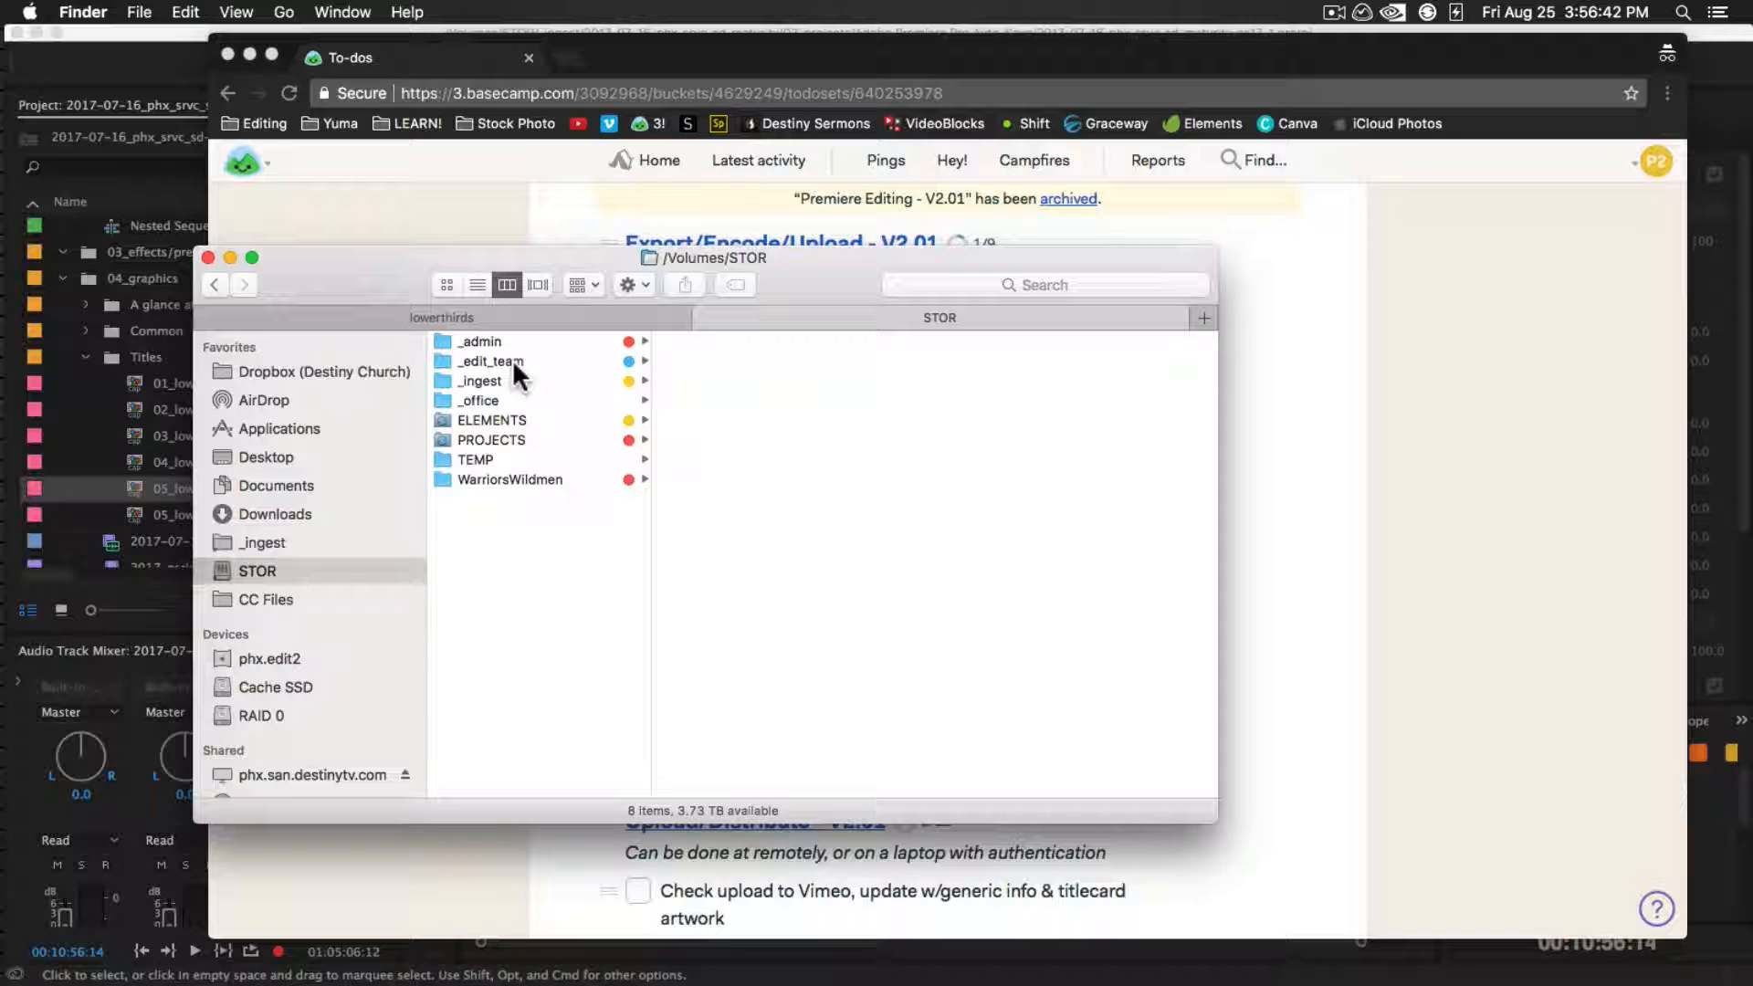
Preview template_17_MASTER_subsplash.psd from CC Files > _Destiny Common > 04 ARTWORK, and complete the Subsplash series artwork to-do in Basecamp
left_click(299, 593)
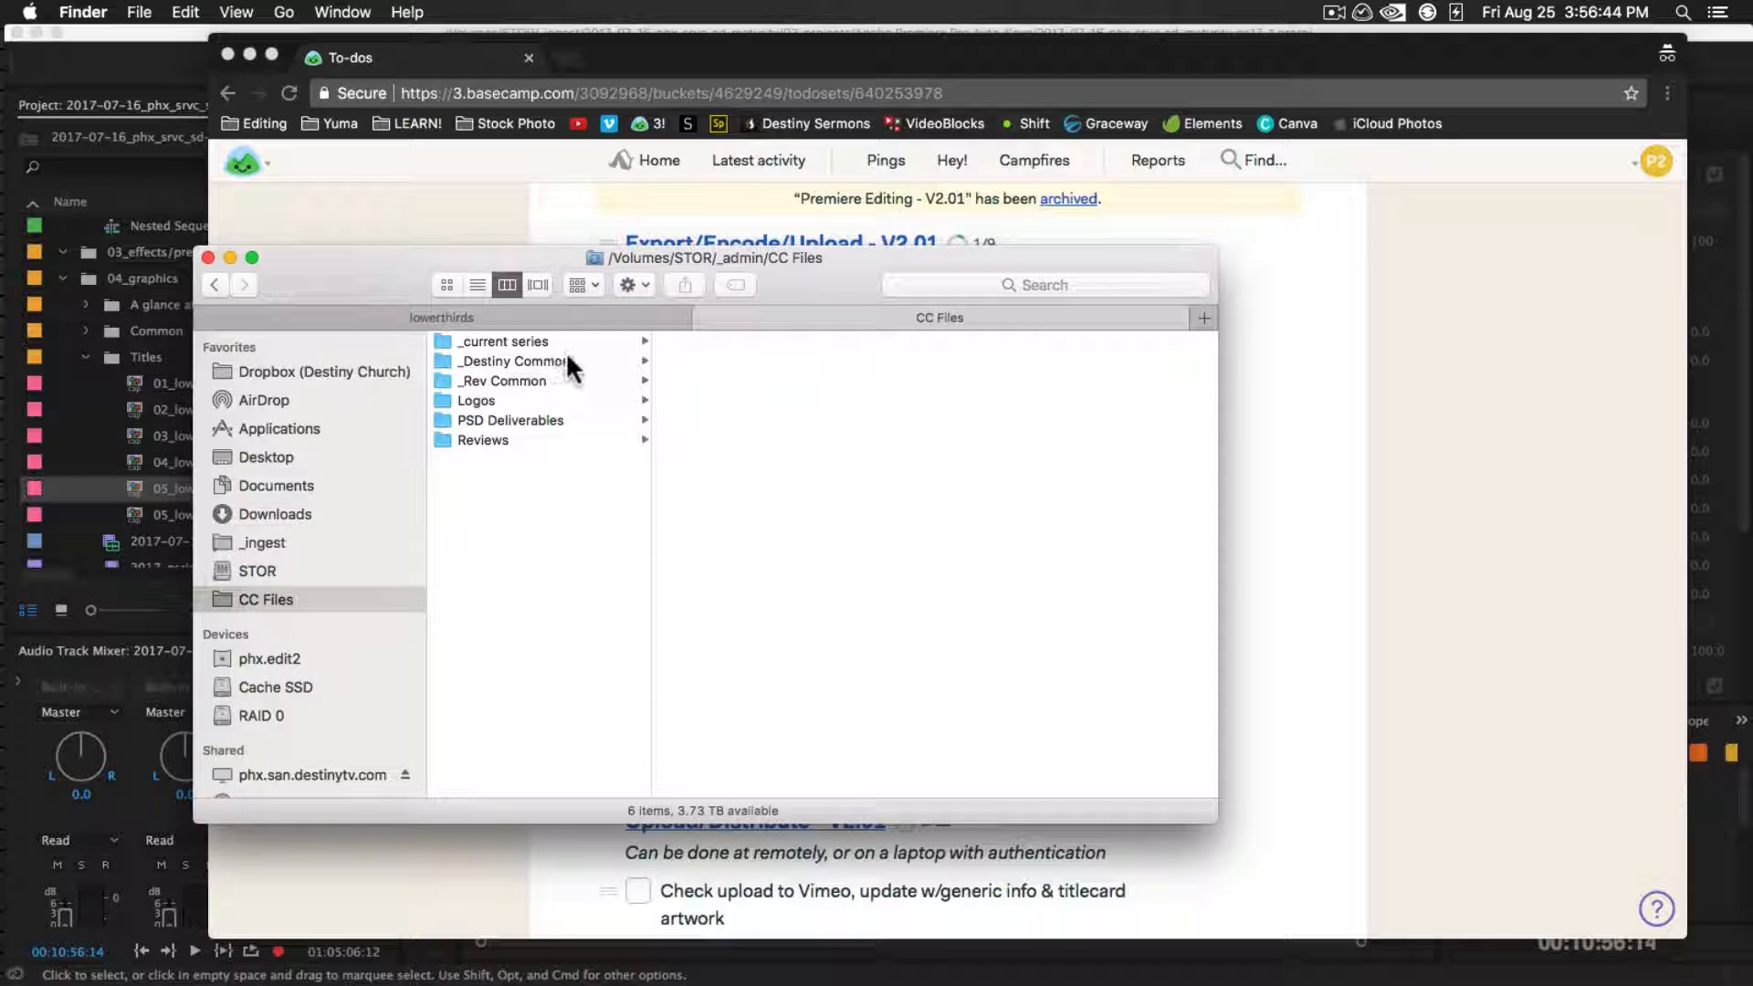
left_click(562, 362)
left_click(669, 400)
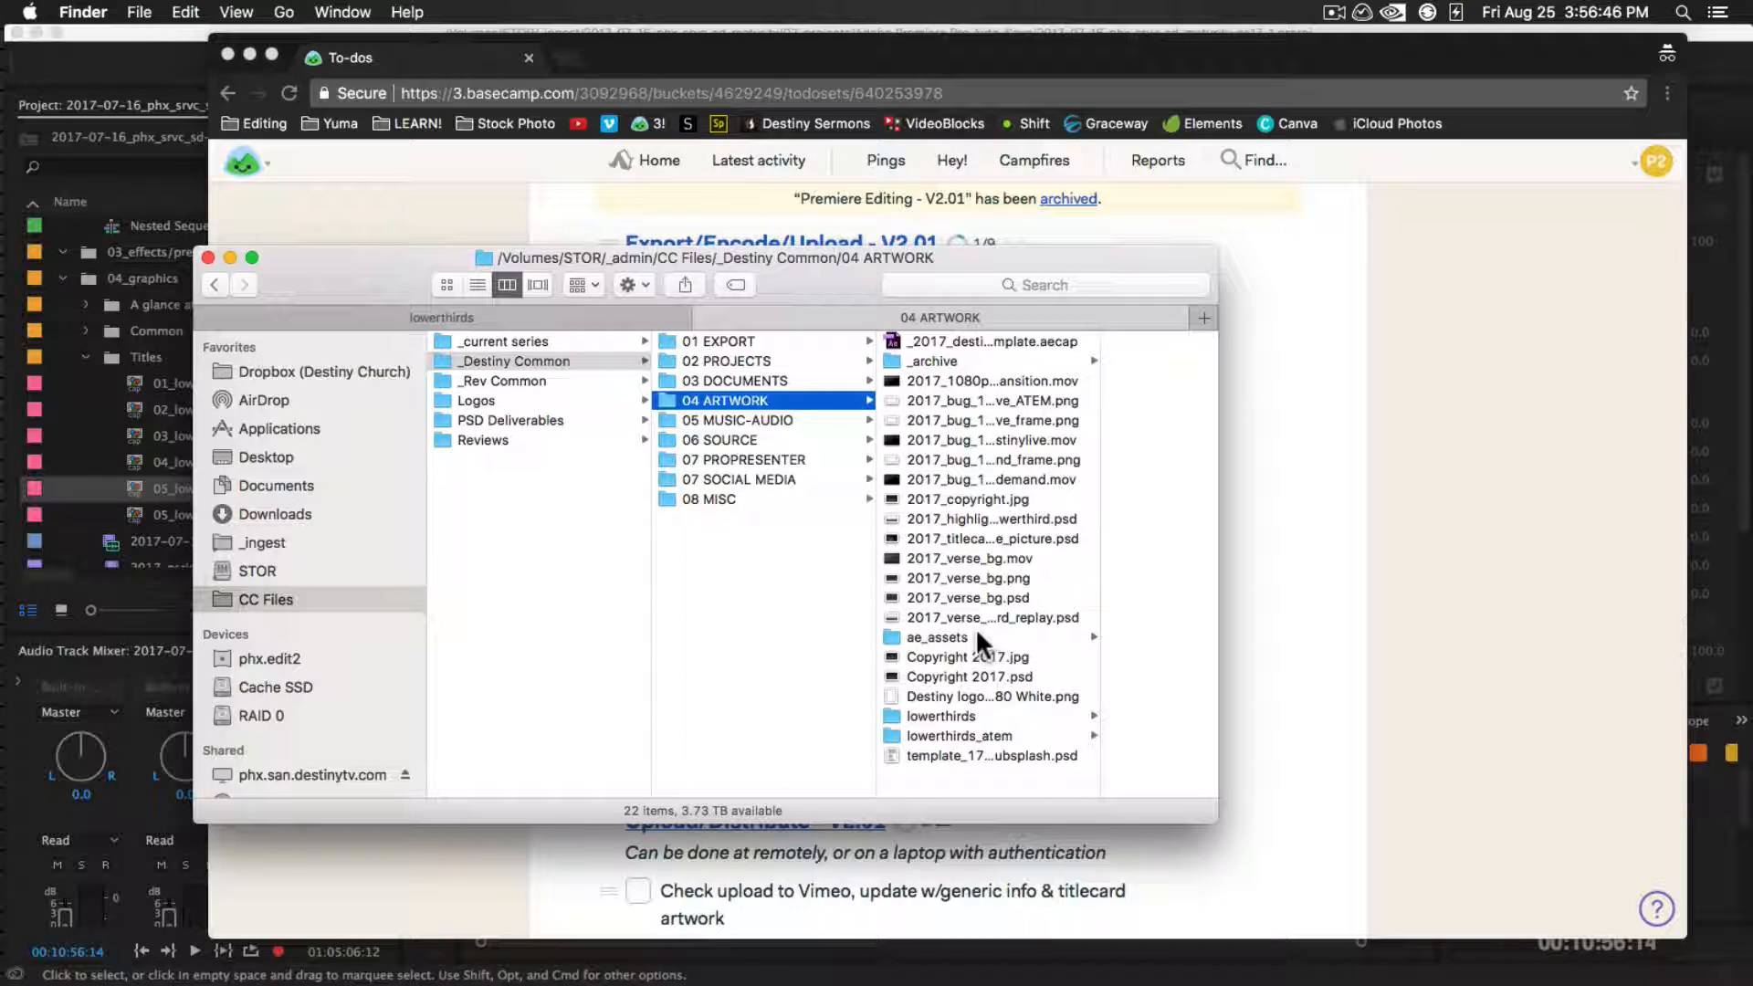
double_click(1098, 789)
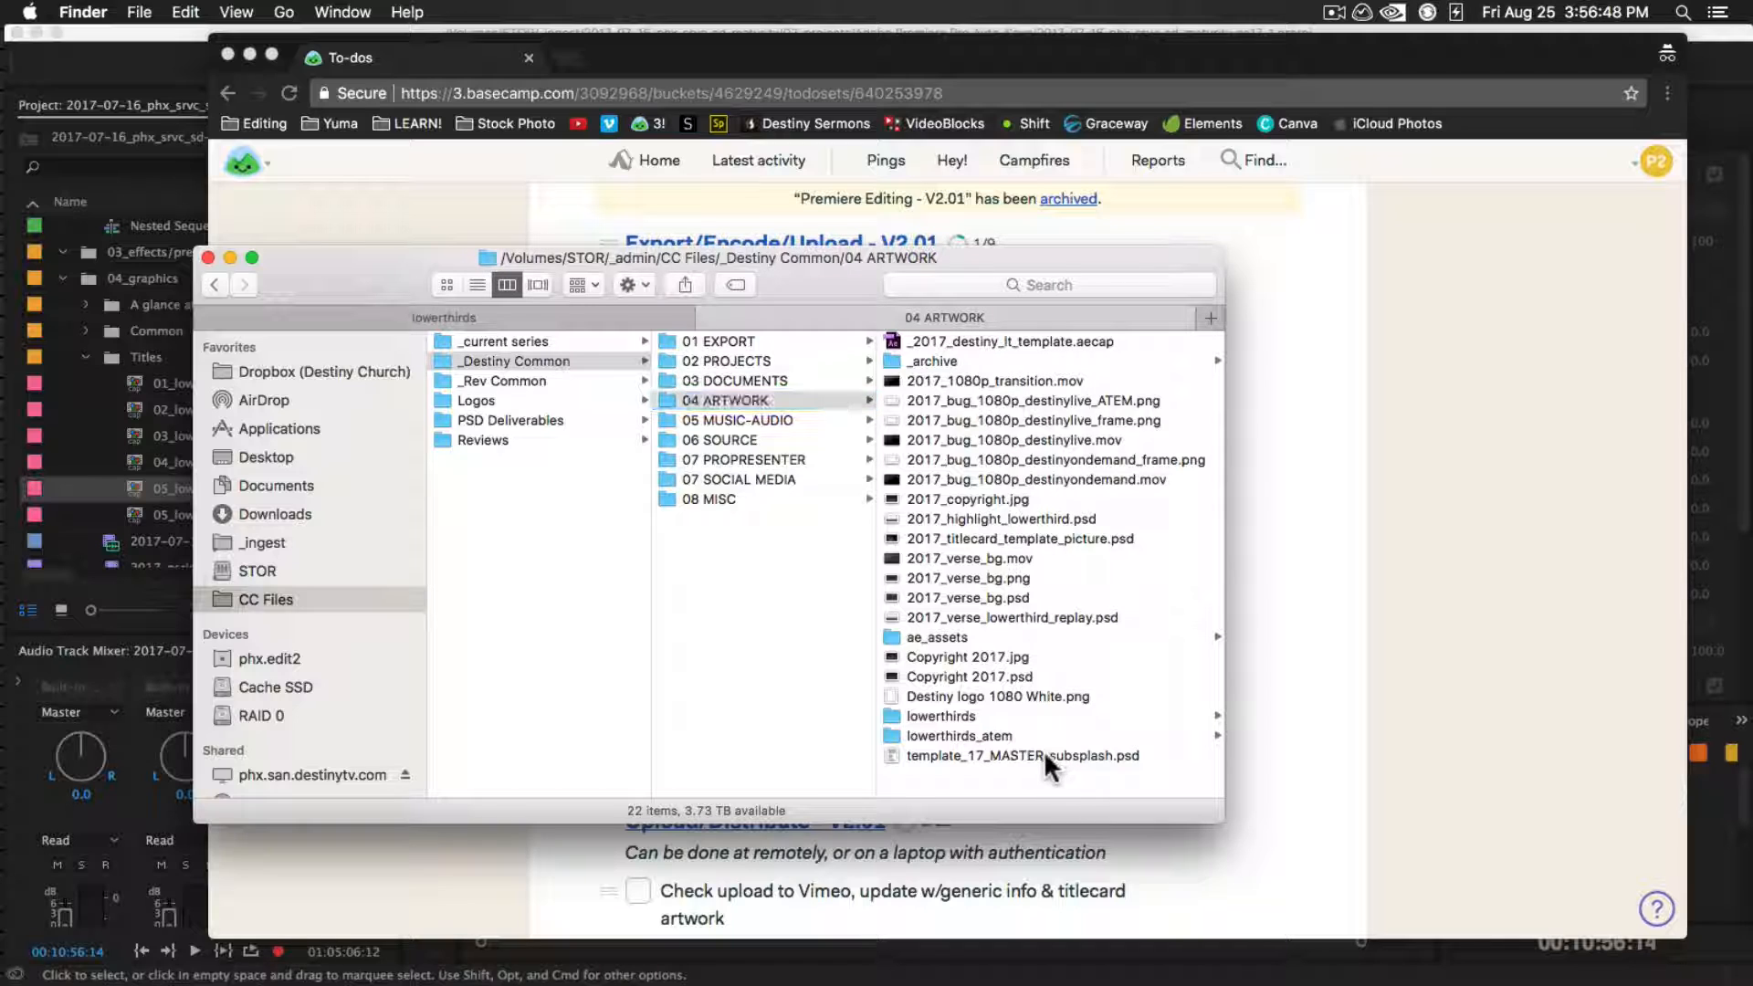
left_click(1044, 751)
key("space")
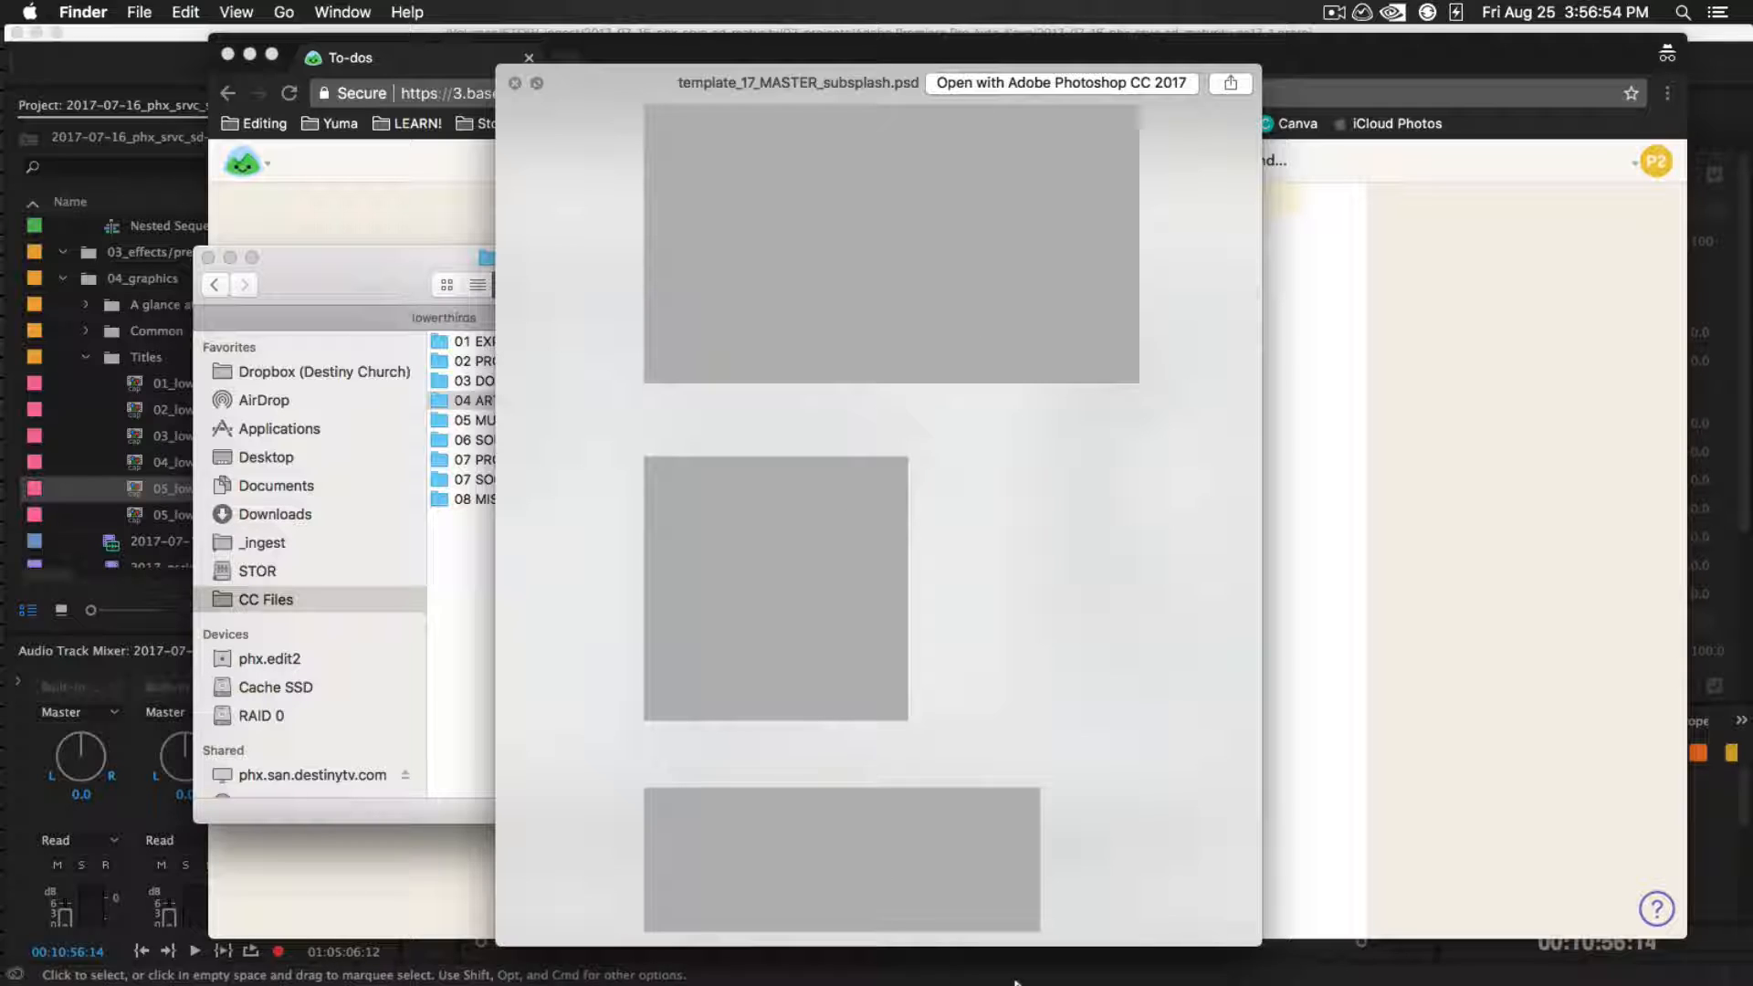
key("space")
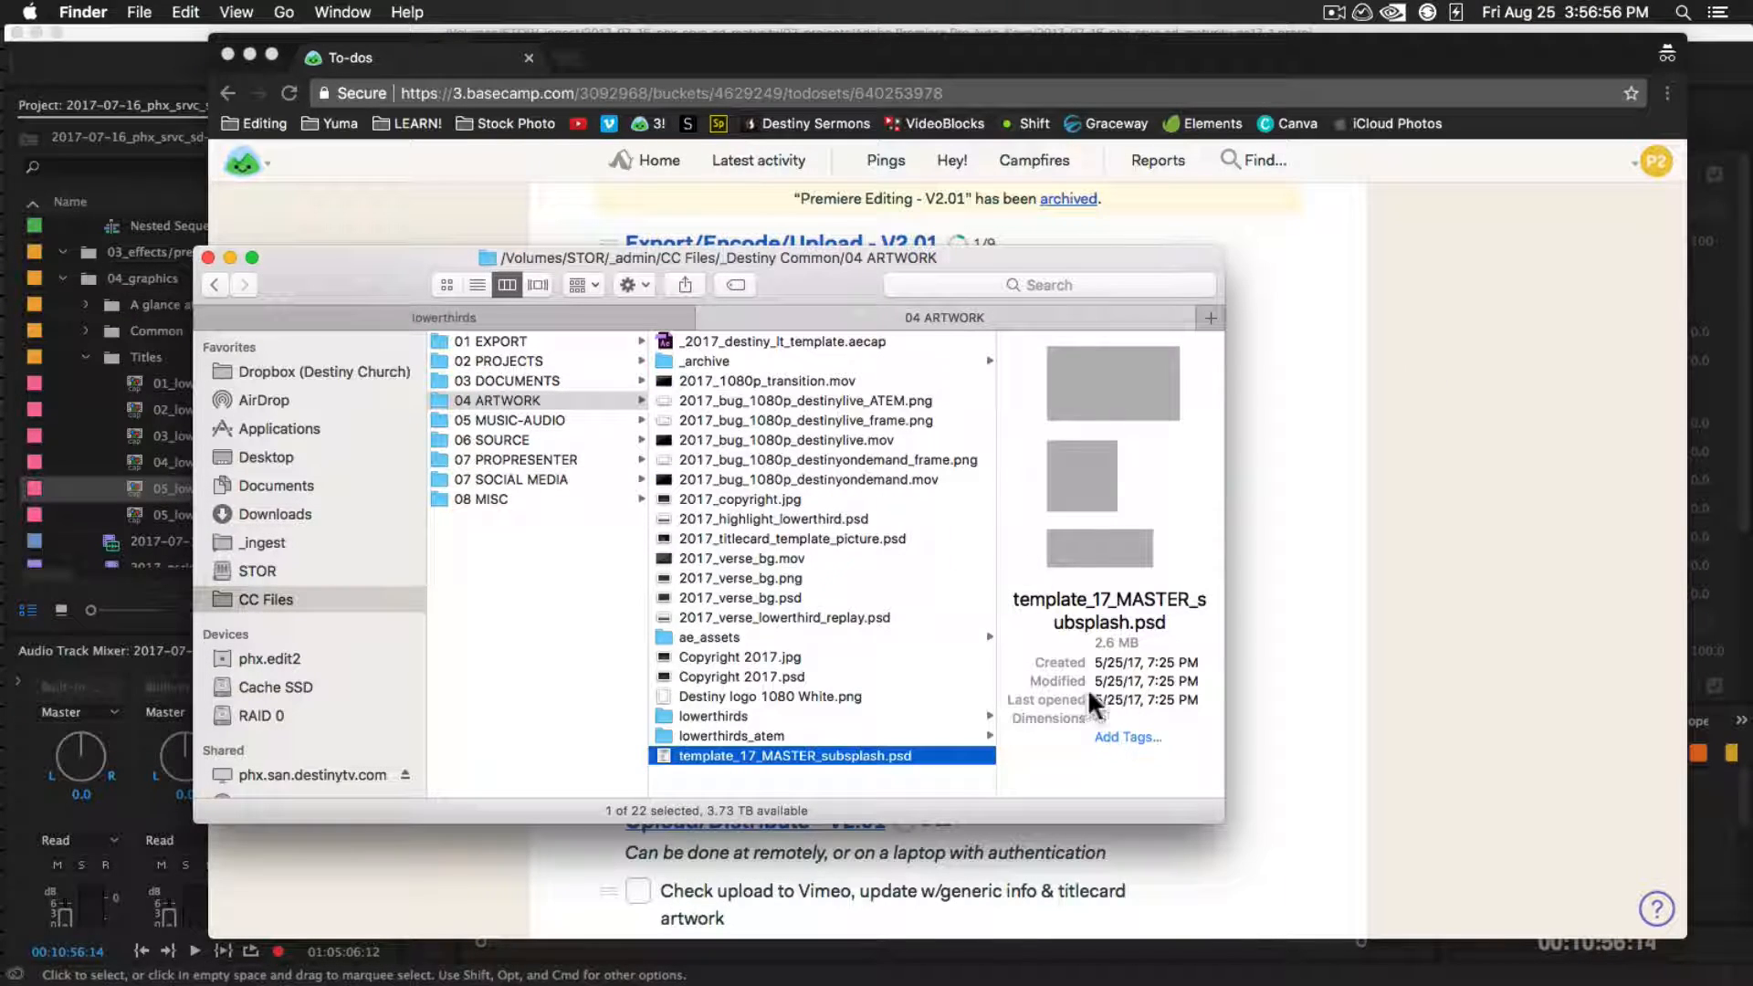
left_click(1506, 648)
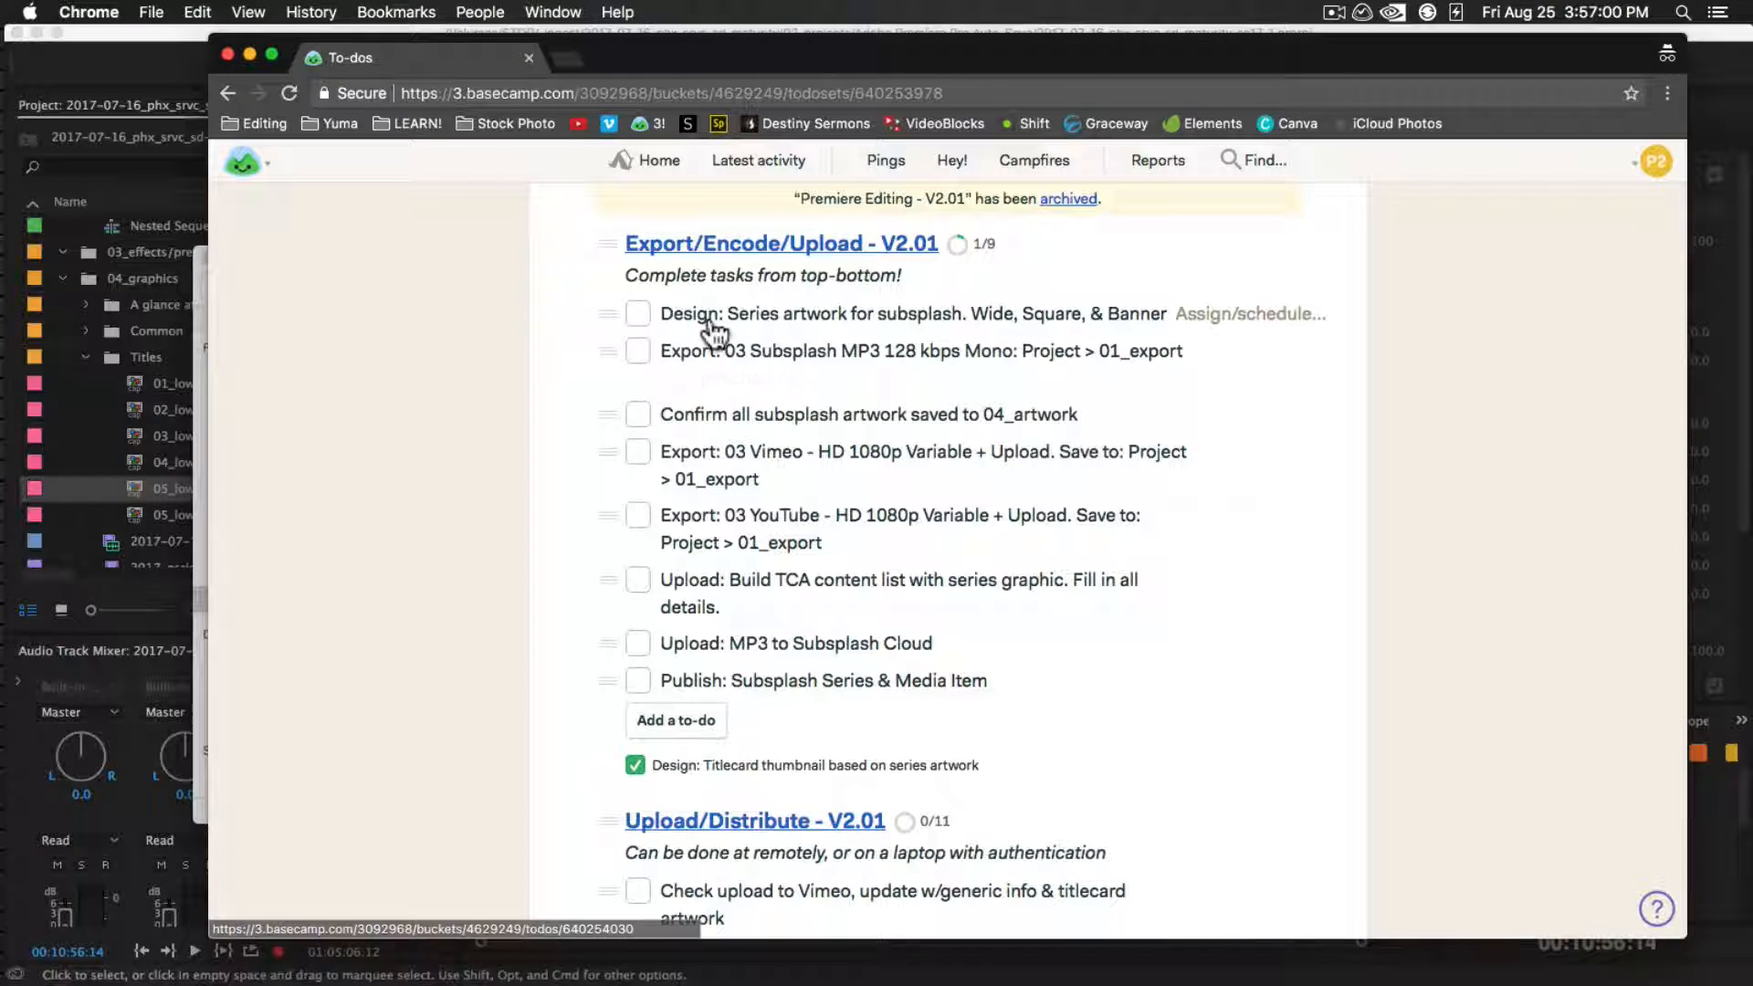
left_click(638, 314)
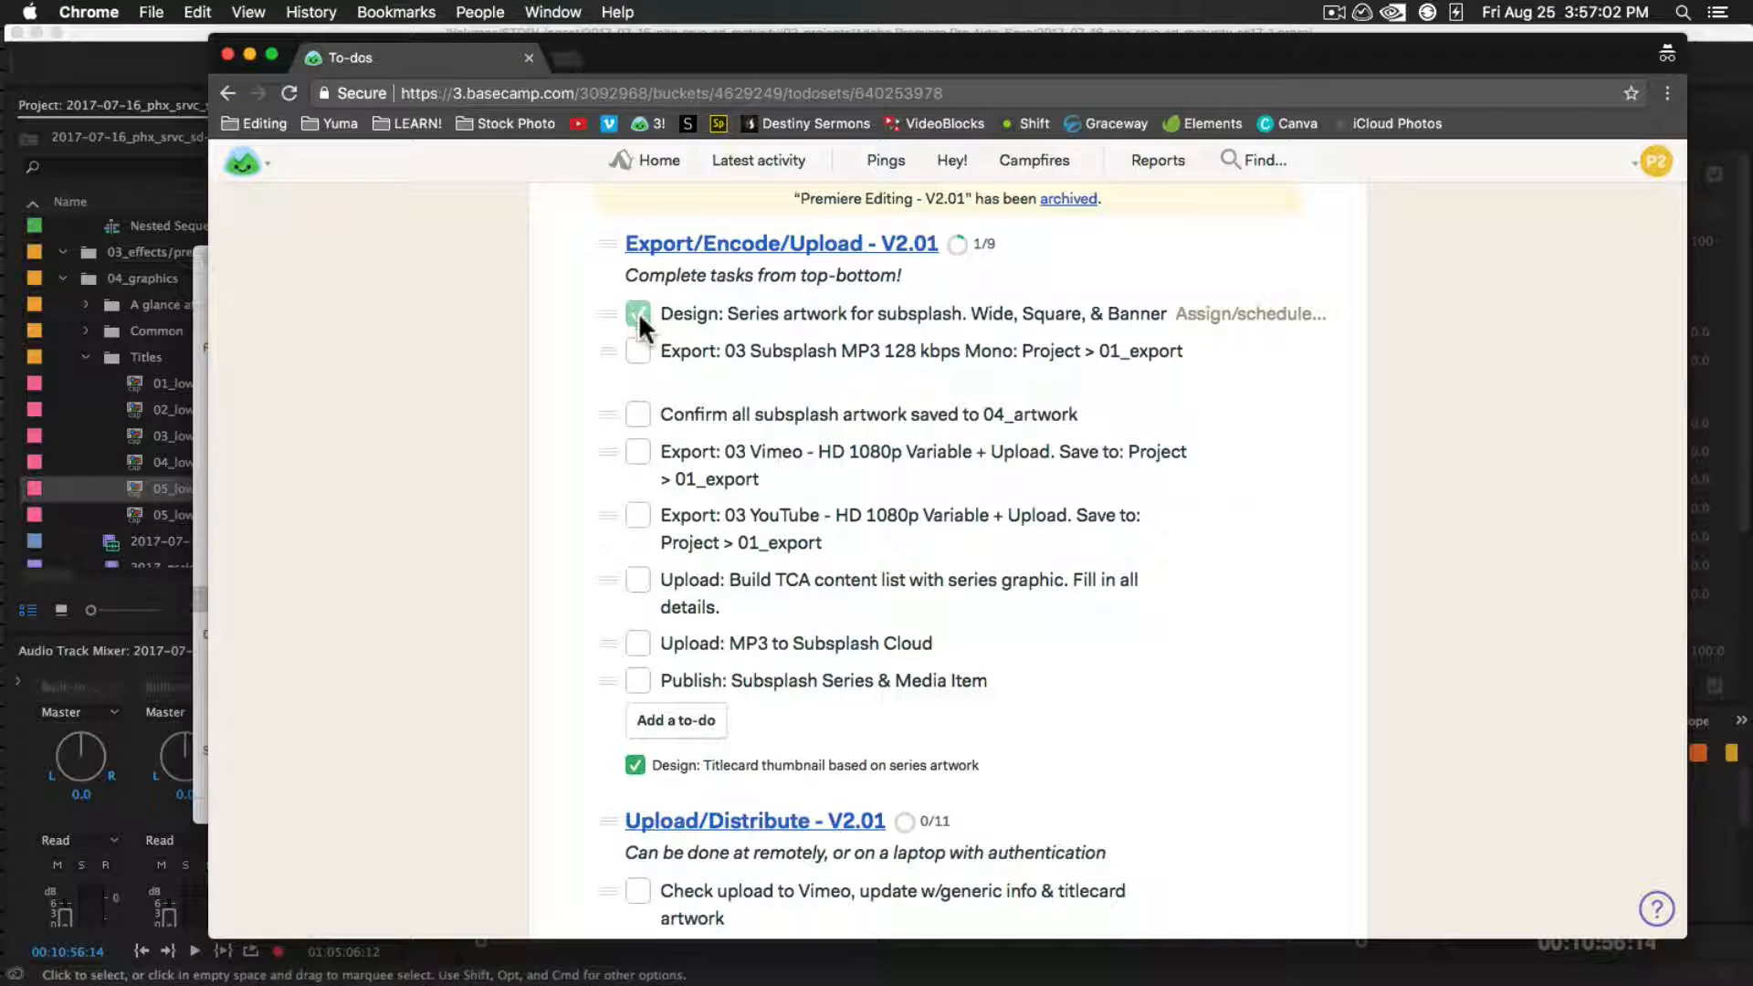
Switch to Premiere Pro and play back the end of the title card, from about 00:00:10:20
key("super+Tab")
key("super+Tab")
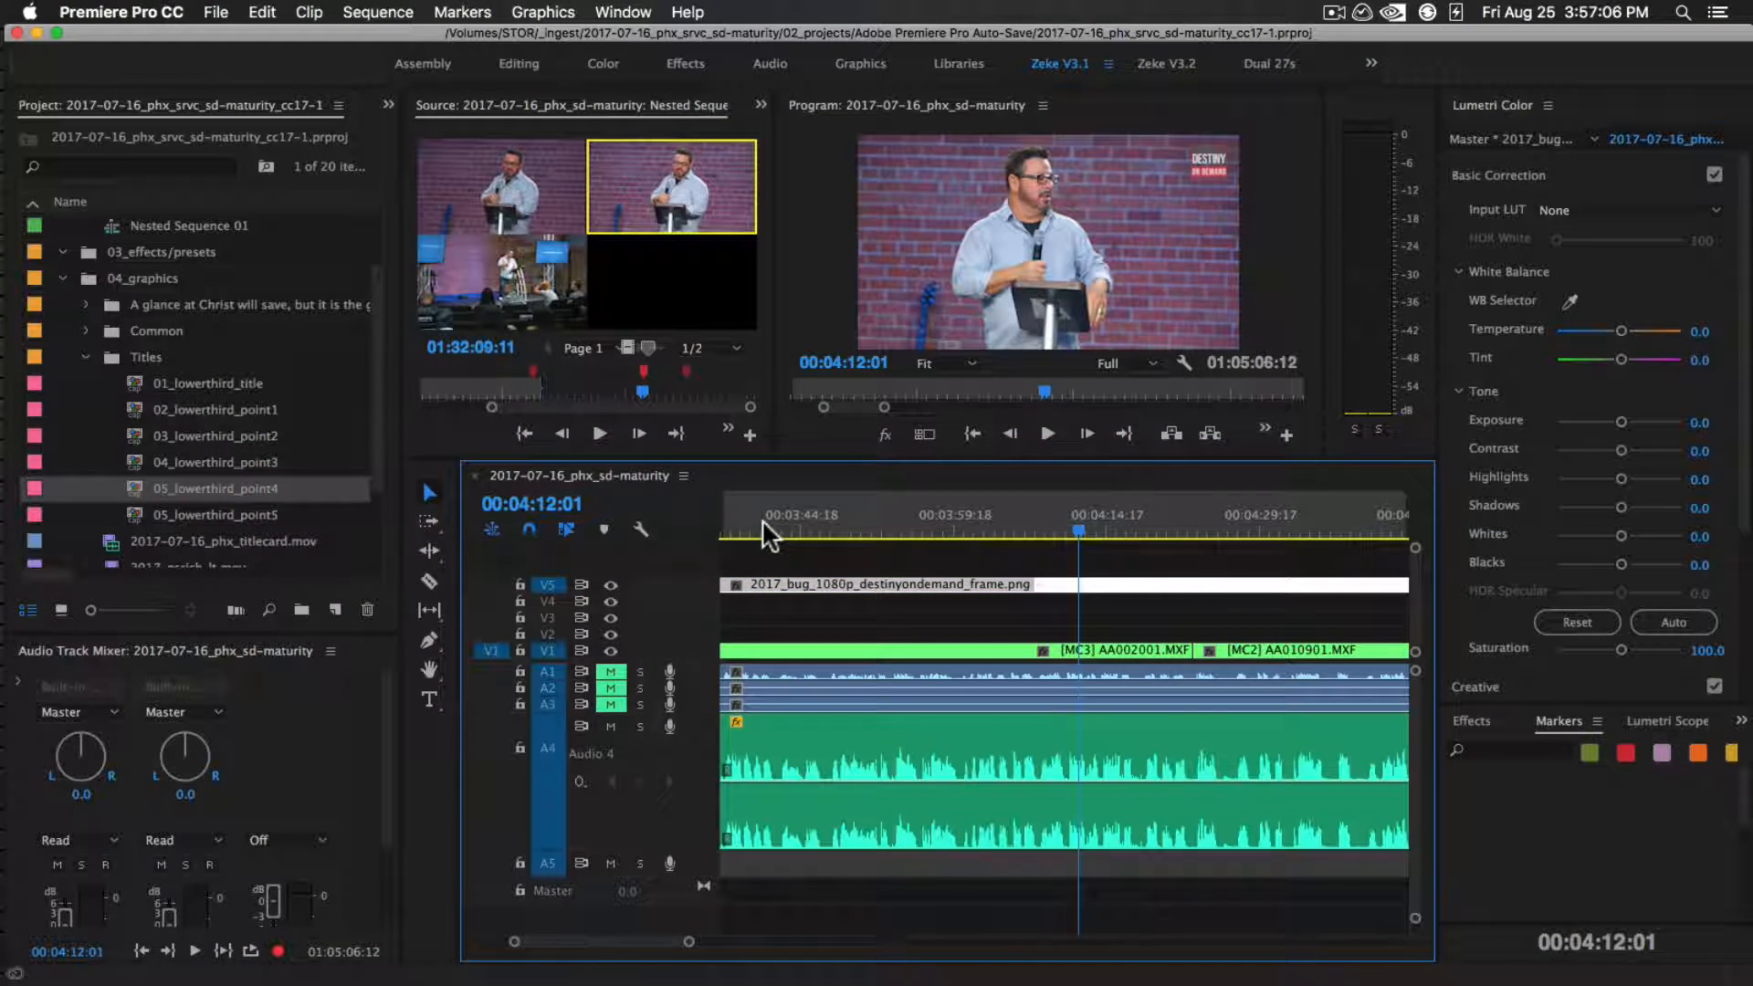
left_click_drag(748, 521, 847, 519)
key("equal")
key("equal")
key("equal")
key("equal")
key("equal")
key("equal")
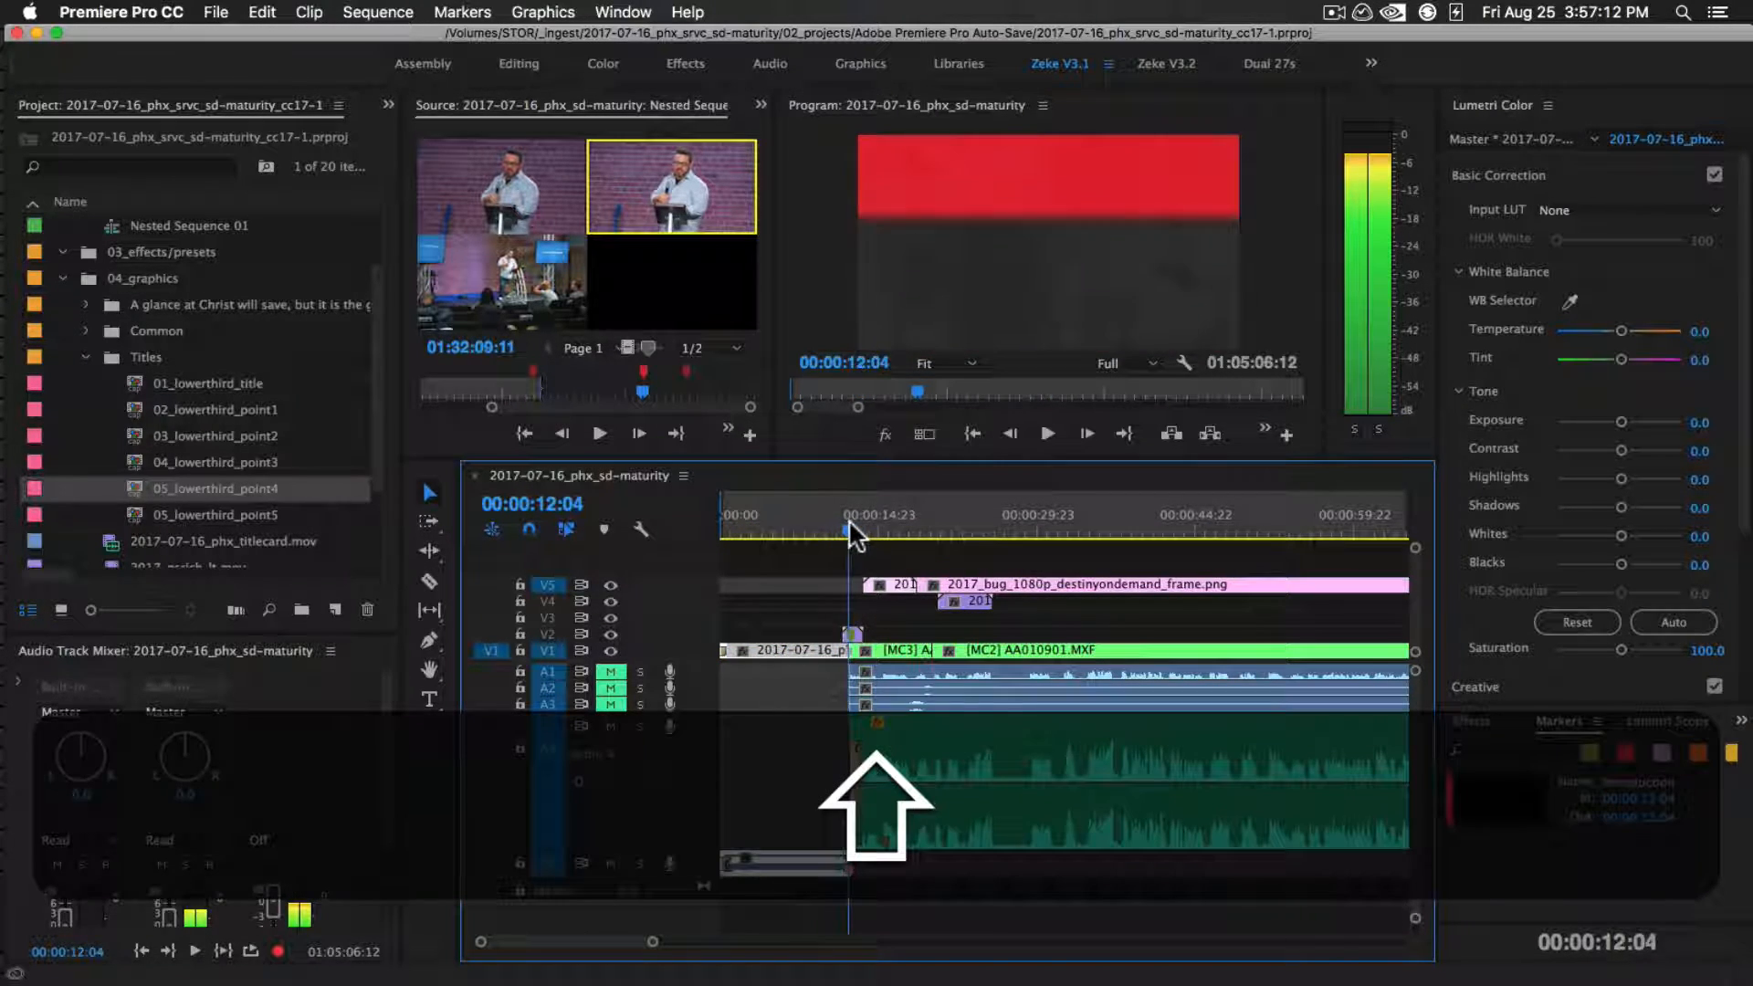
key("equal")
key("equal")
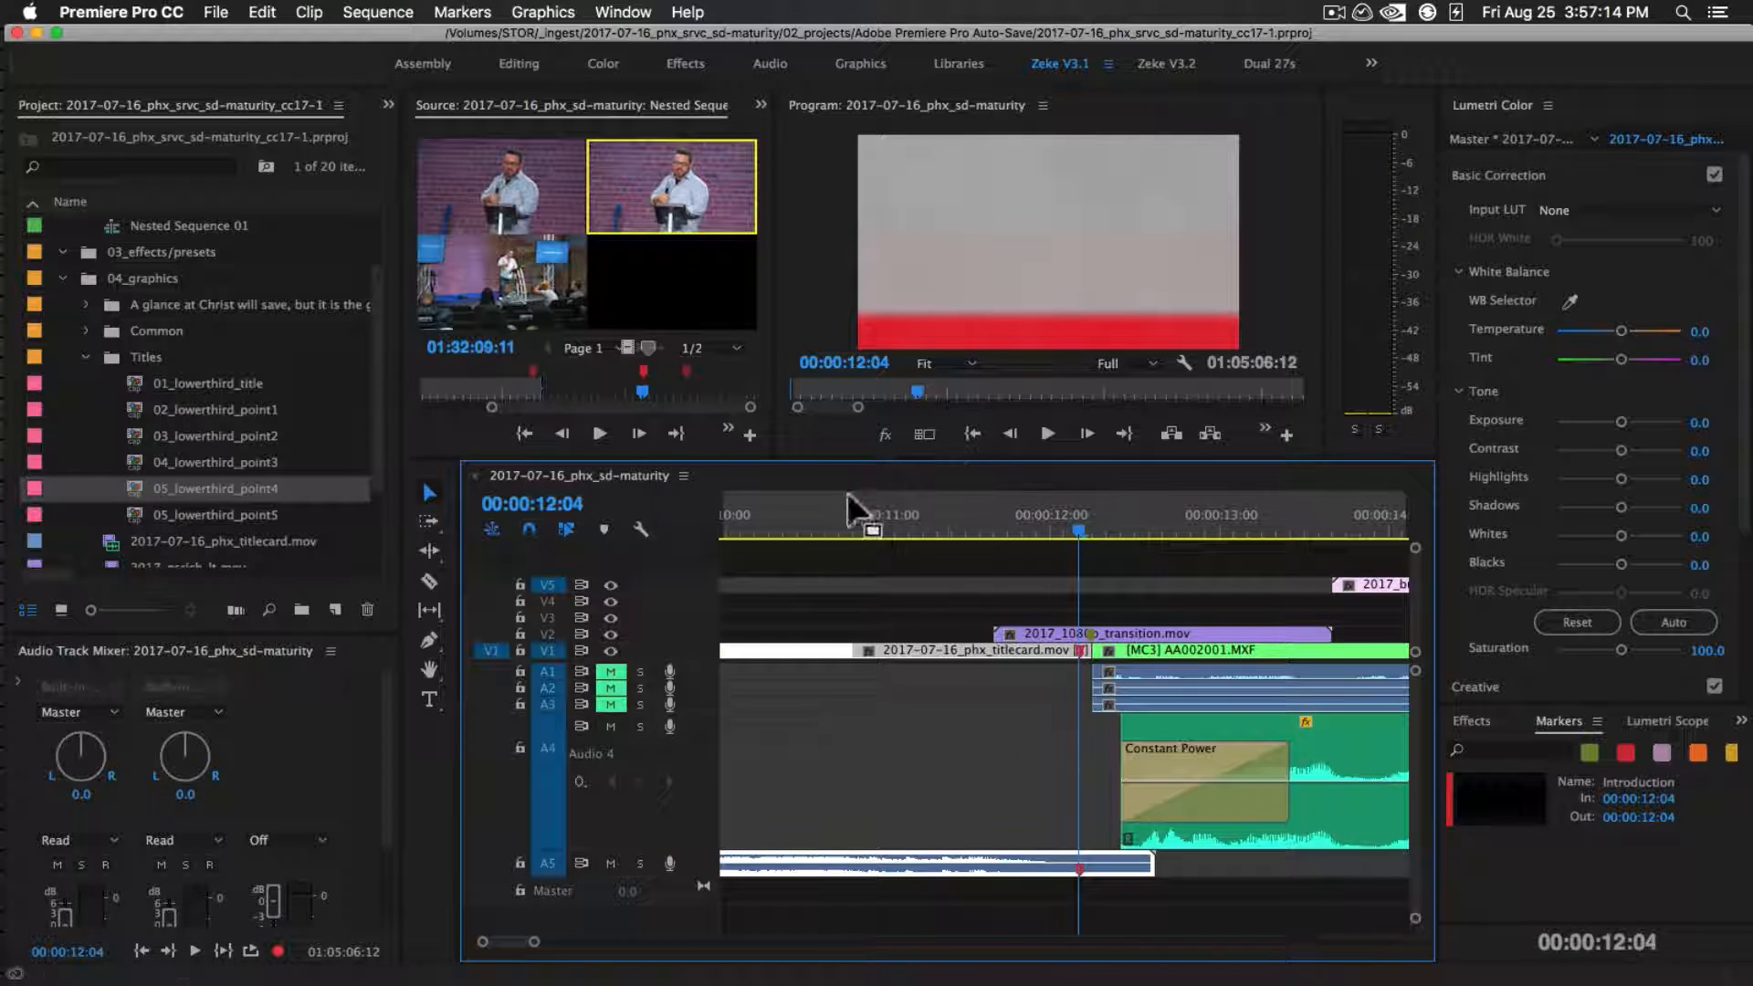
left_click(838, 518)
key("space")
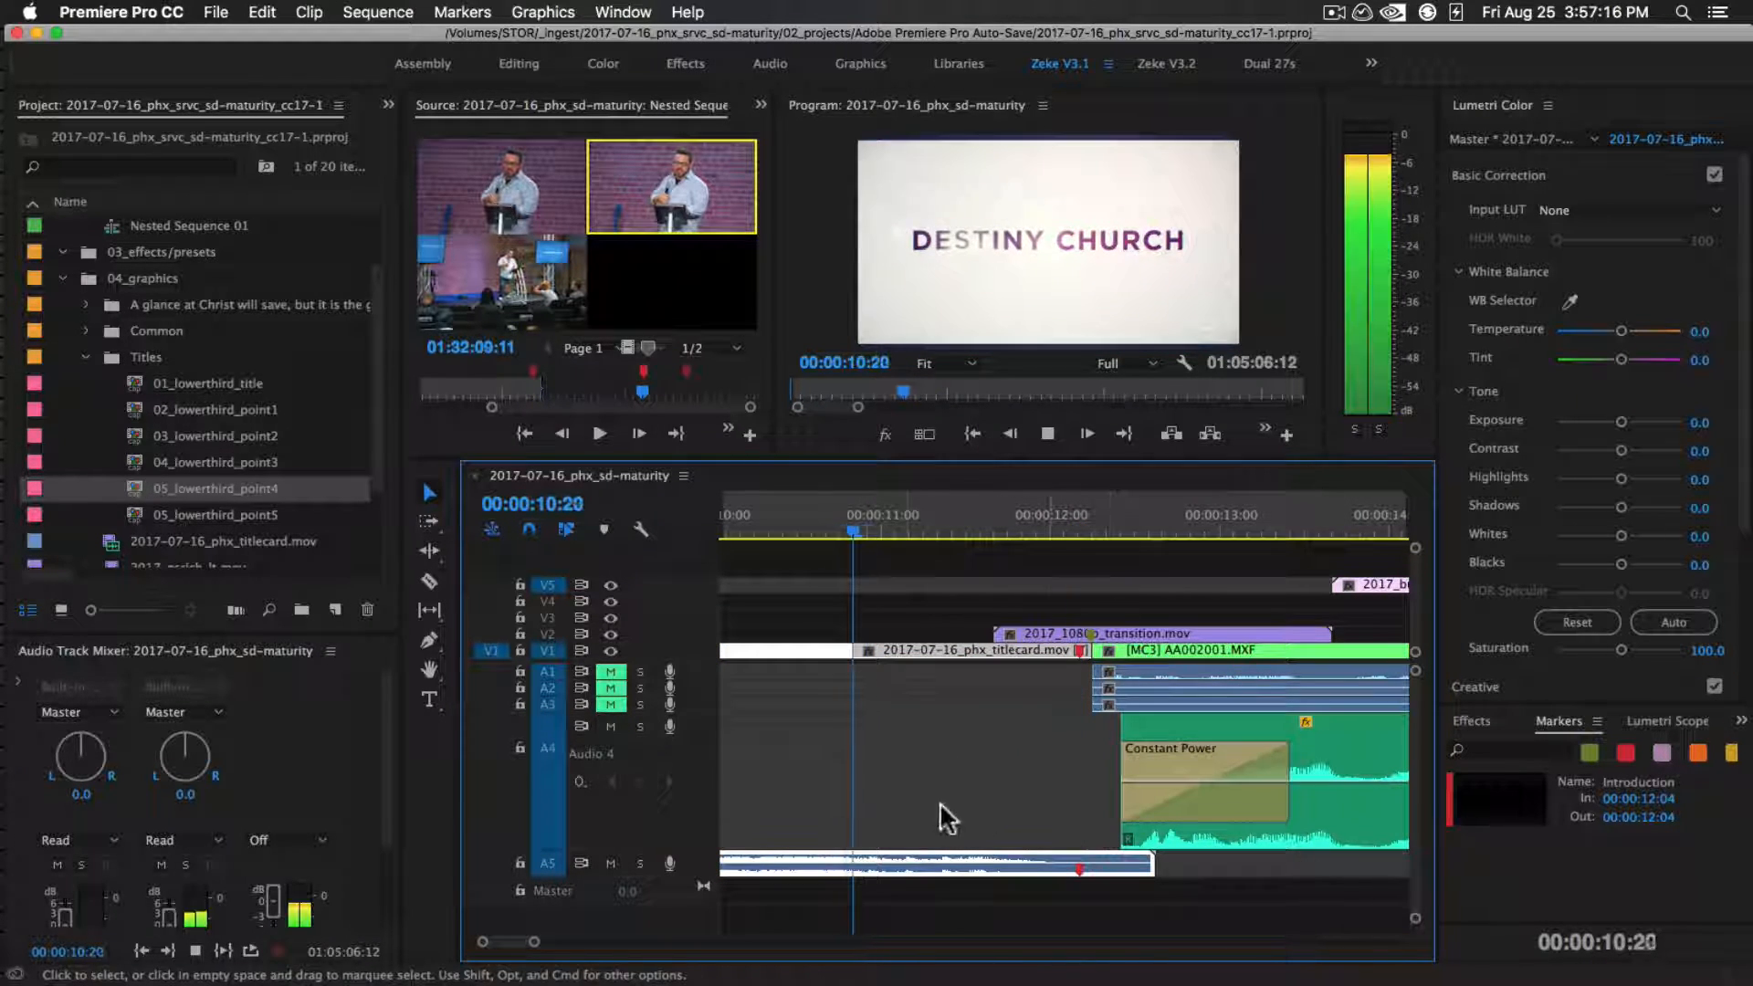
key("space")
Set the sequence In point at 00:00:12:10, where the sermon audio on A4 starts, and mute track A5
left_click_drag(1056, 519, 1118, 516)
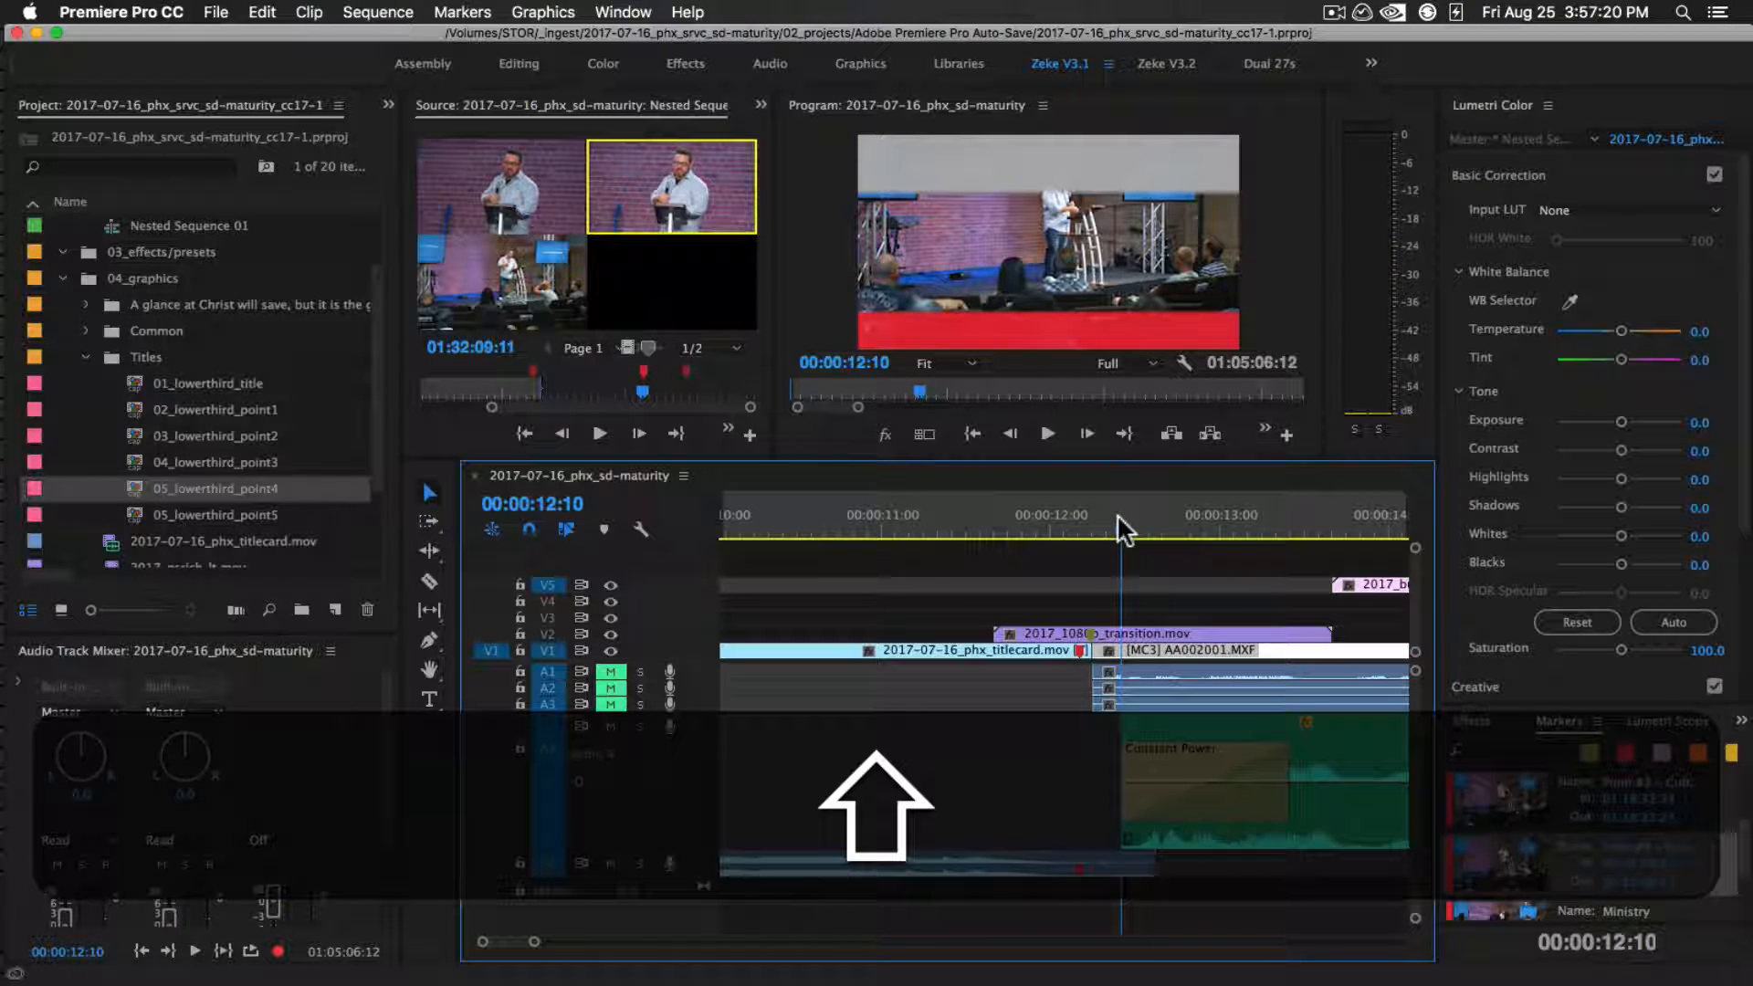
key("shift+i")
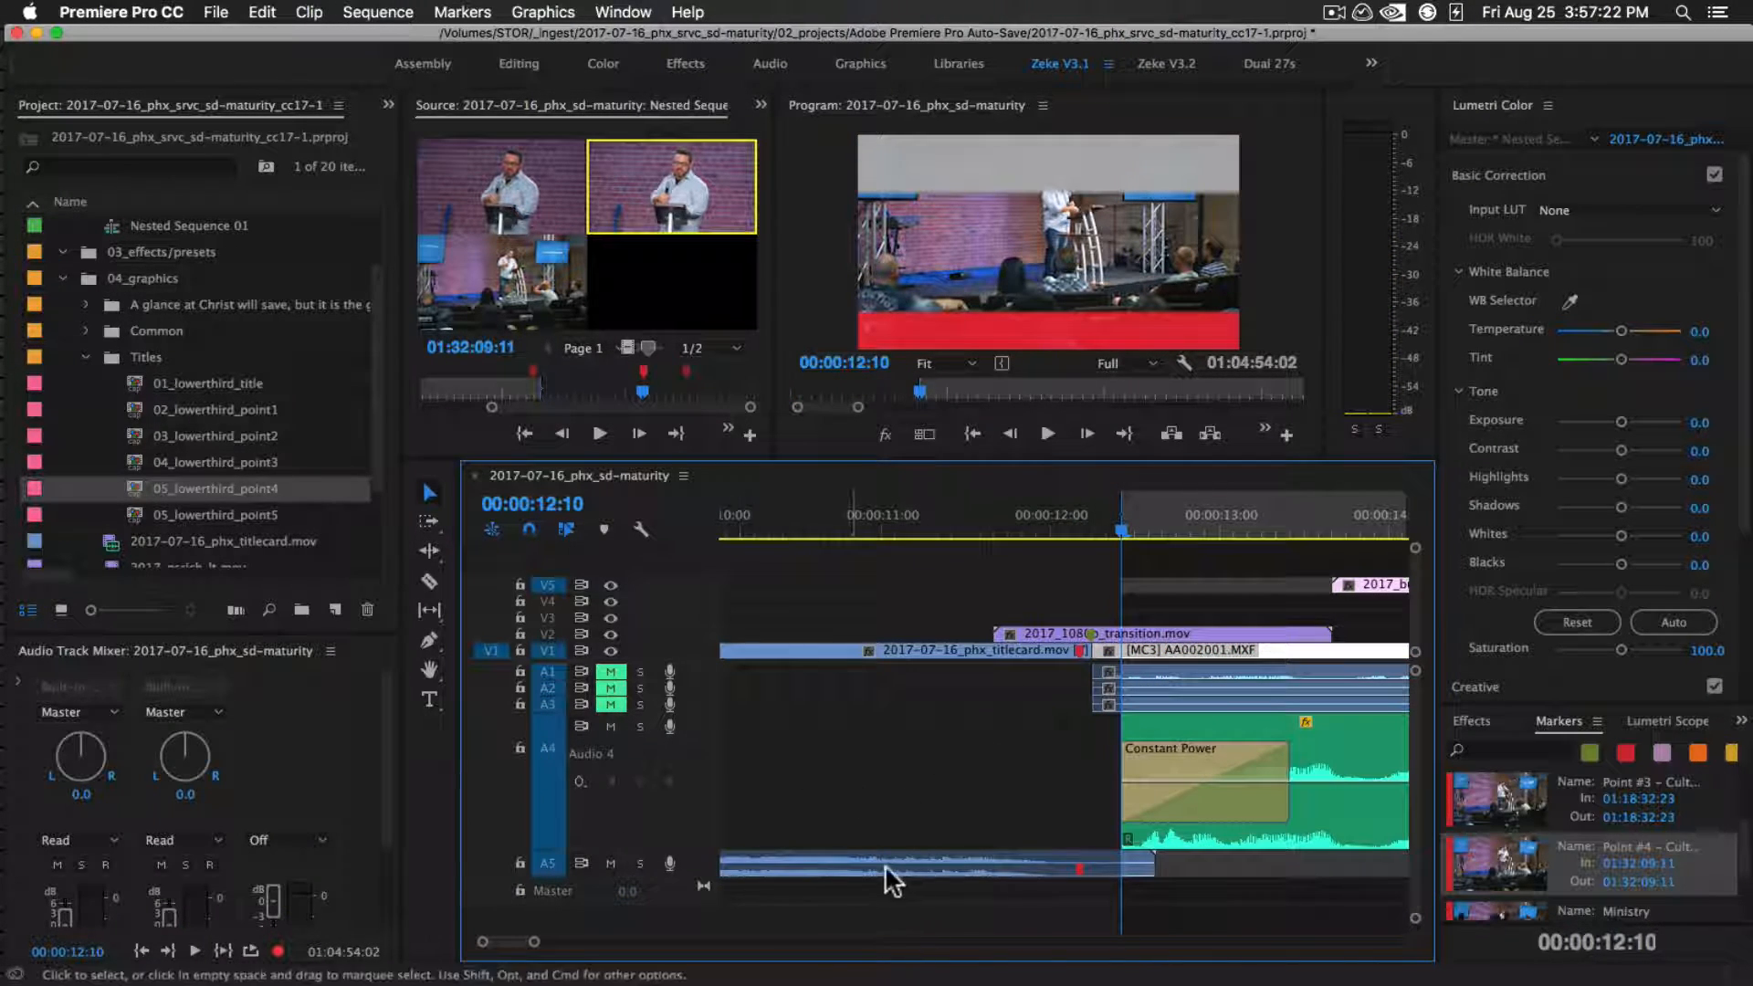
left_click(610, 863)
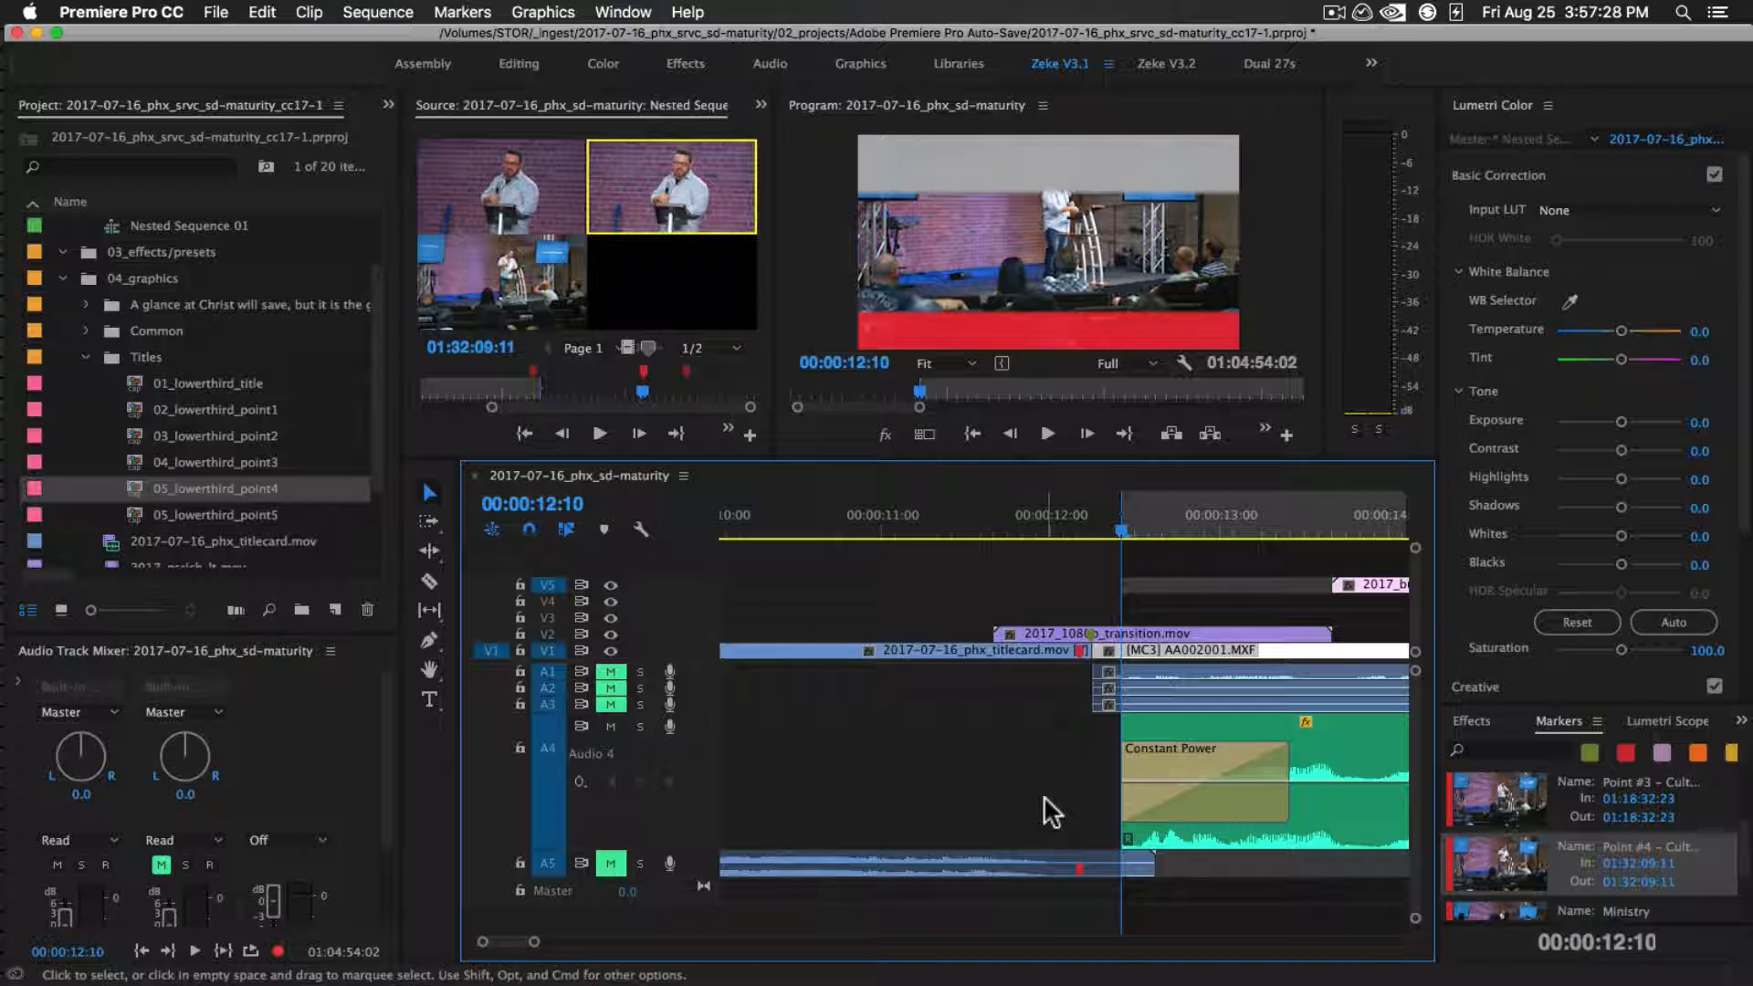
Set the sequence Out point at 01:05:00:22, just after the sermon audio ends
key("backslash")
left_click_drag(1088, 528, 1343, 533)
key("equal")
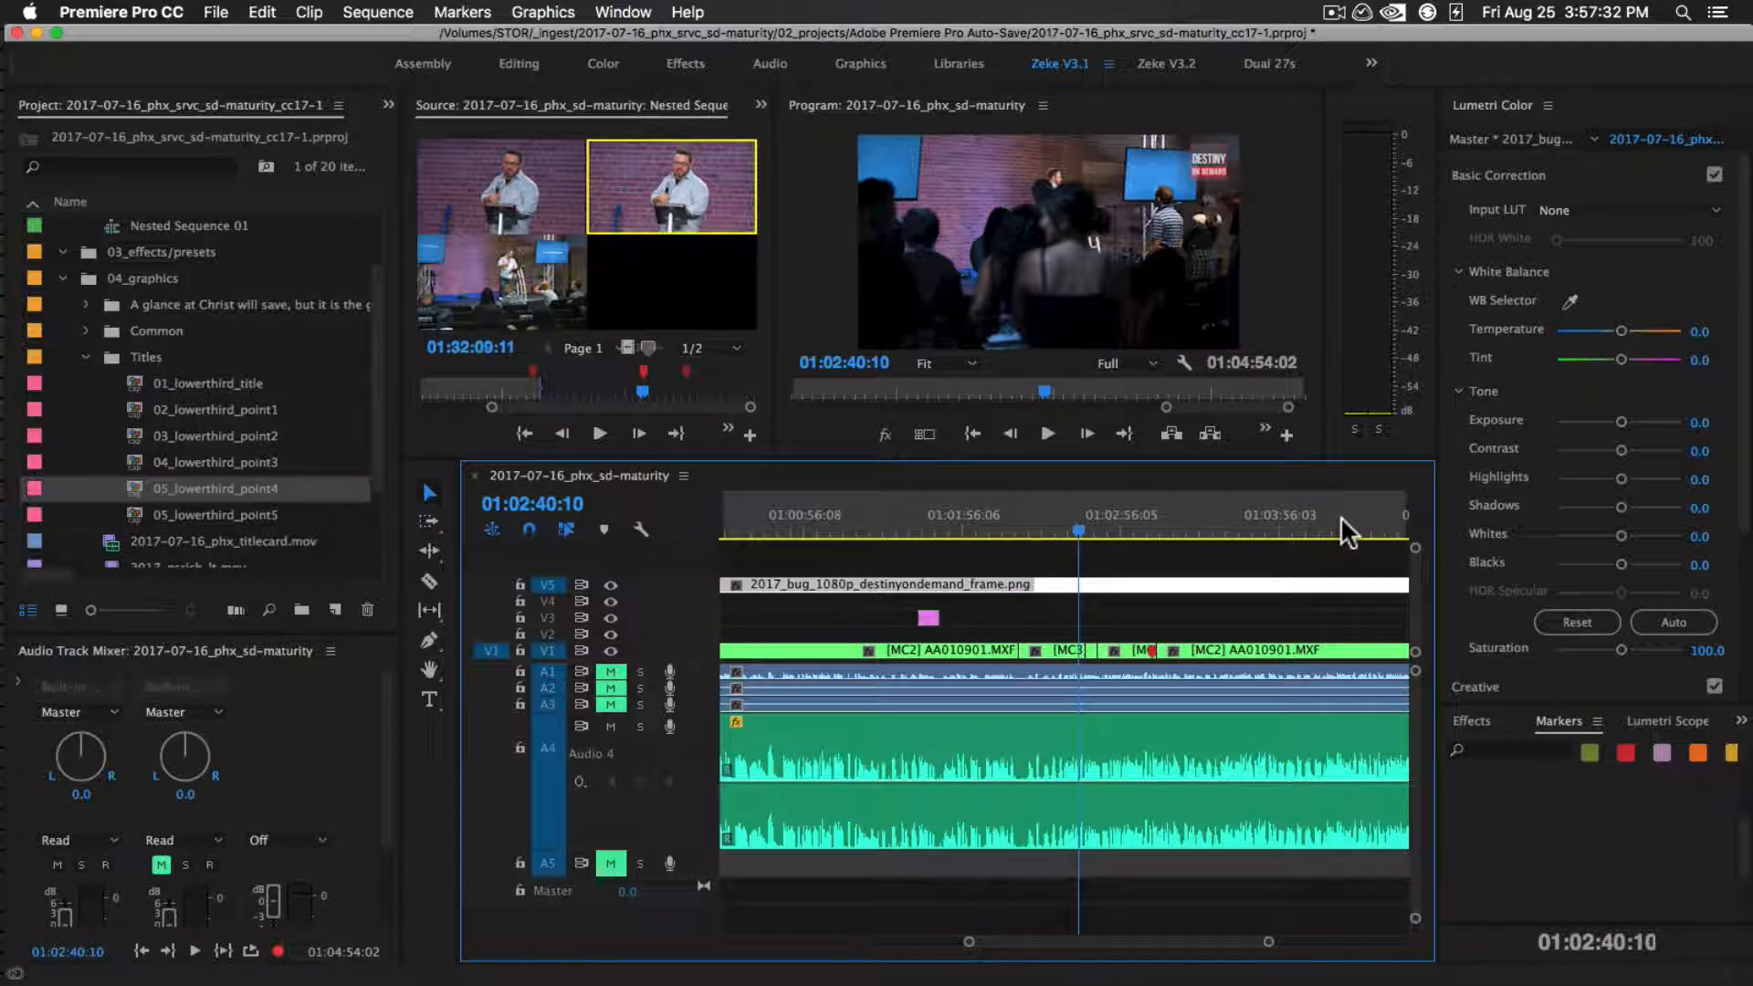
key("minus")
left_click(1242, 534)
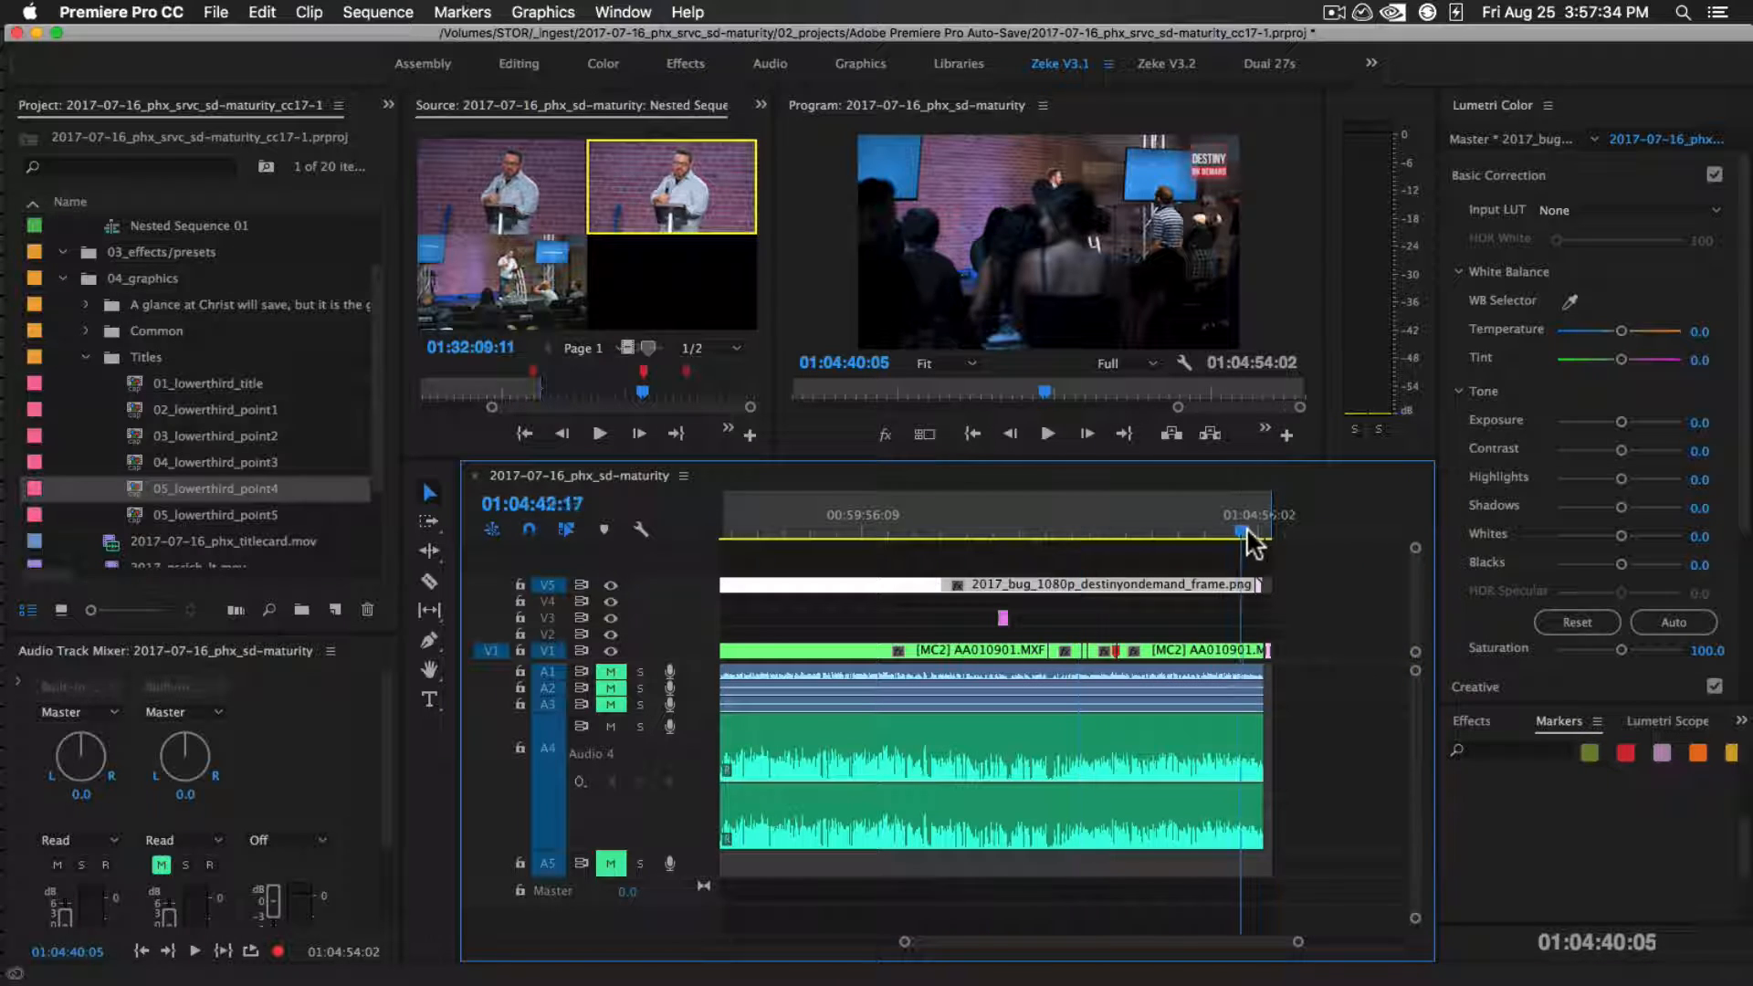
left_click_drag(1246, 529, 1260, 529)
key("equal")
key("equal")
key("equal")
key("equal")
left_click_drag(1130, 521, 1201, 520)
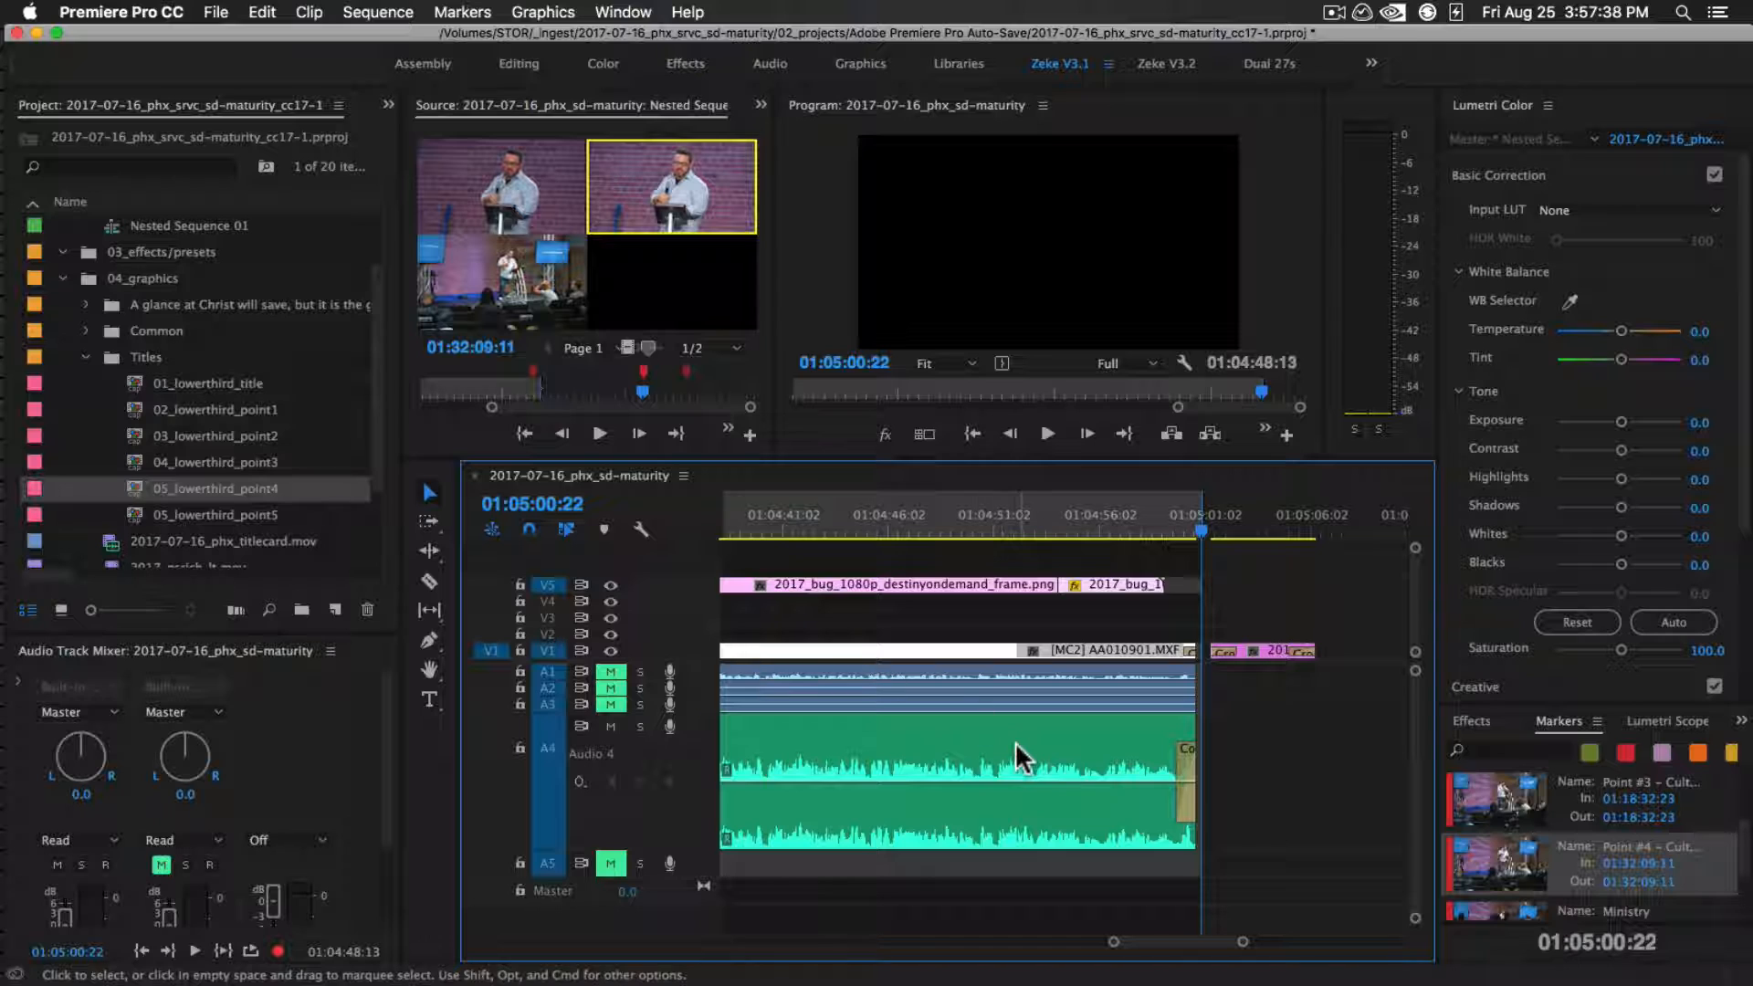
Move the playhead to 00:22:32:23 and open the media export settings for the sequence
key("backslash")
left_click(943, 529)
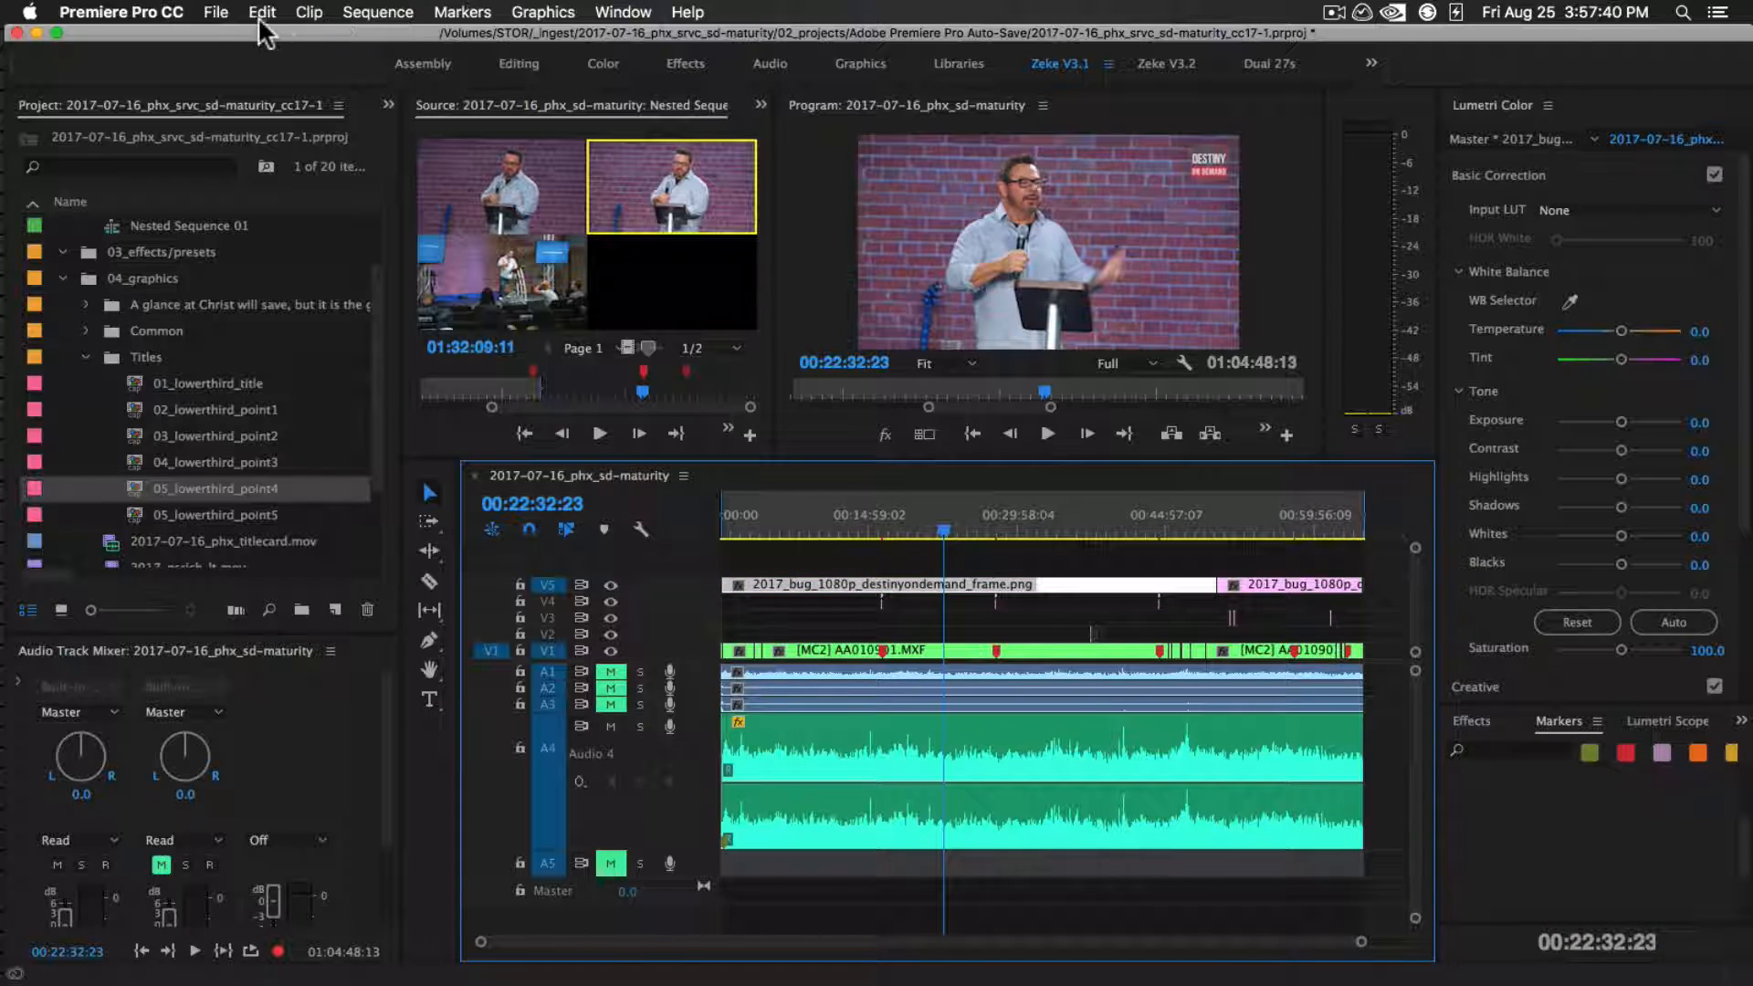
left_click(216, 12)
mouse_move(274, 554)
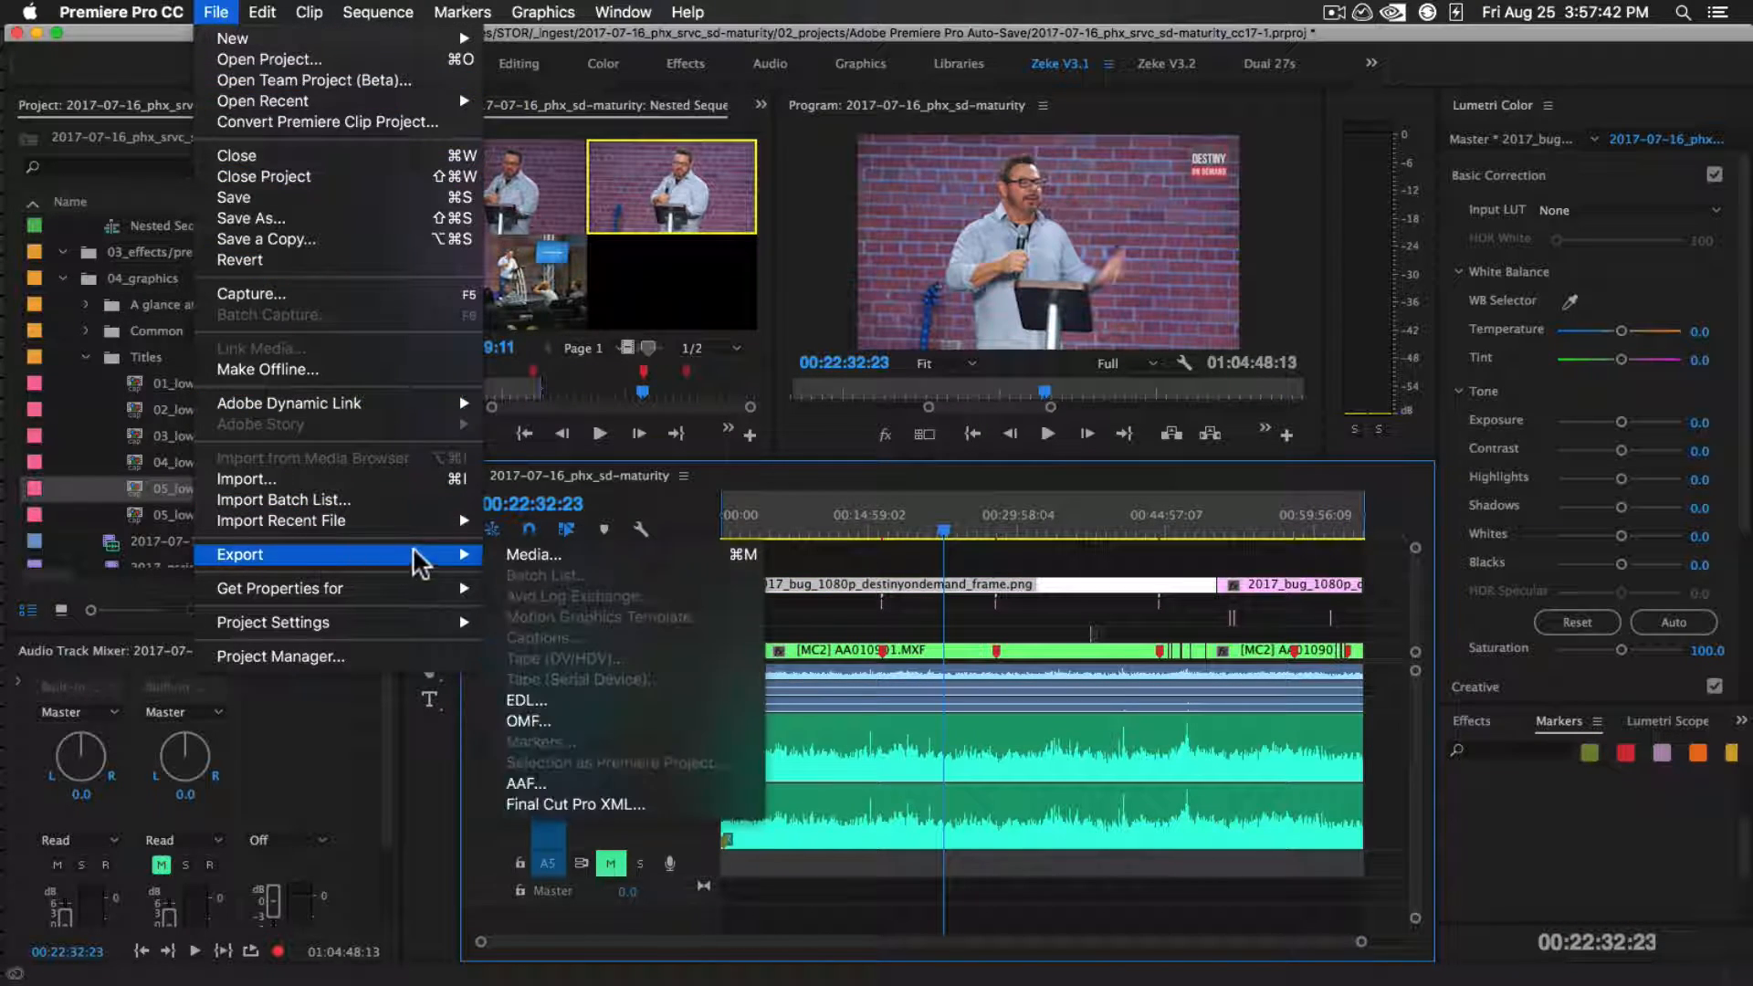
left_click(534, 554)
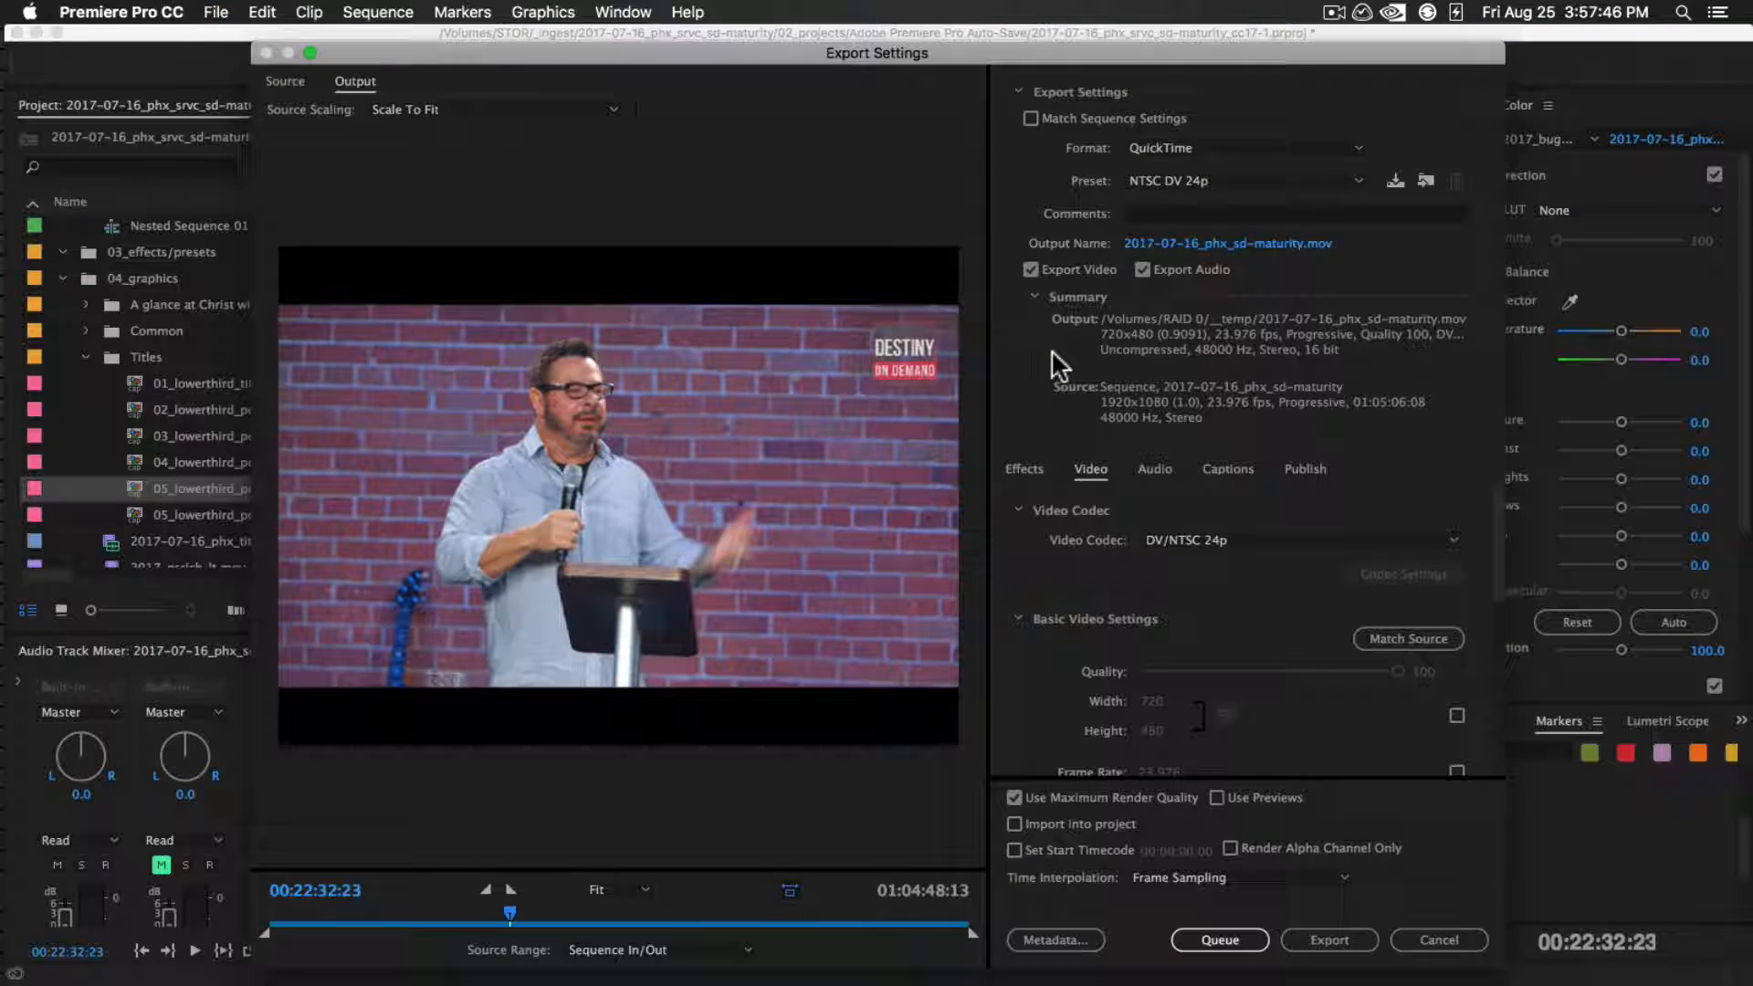
Set the export format to MP3 and apply the 128k-mono preset
left_click(1209, 147)
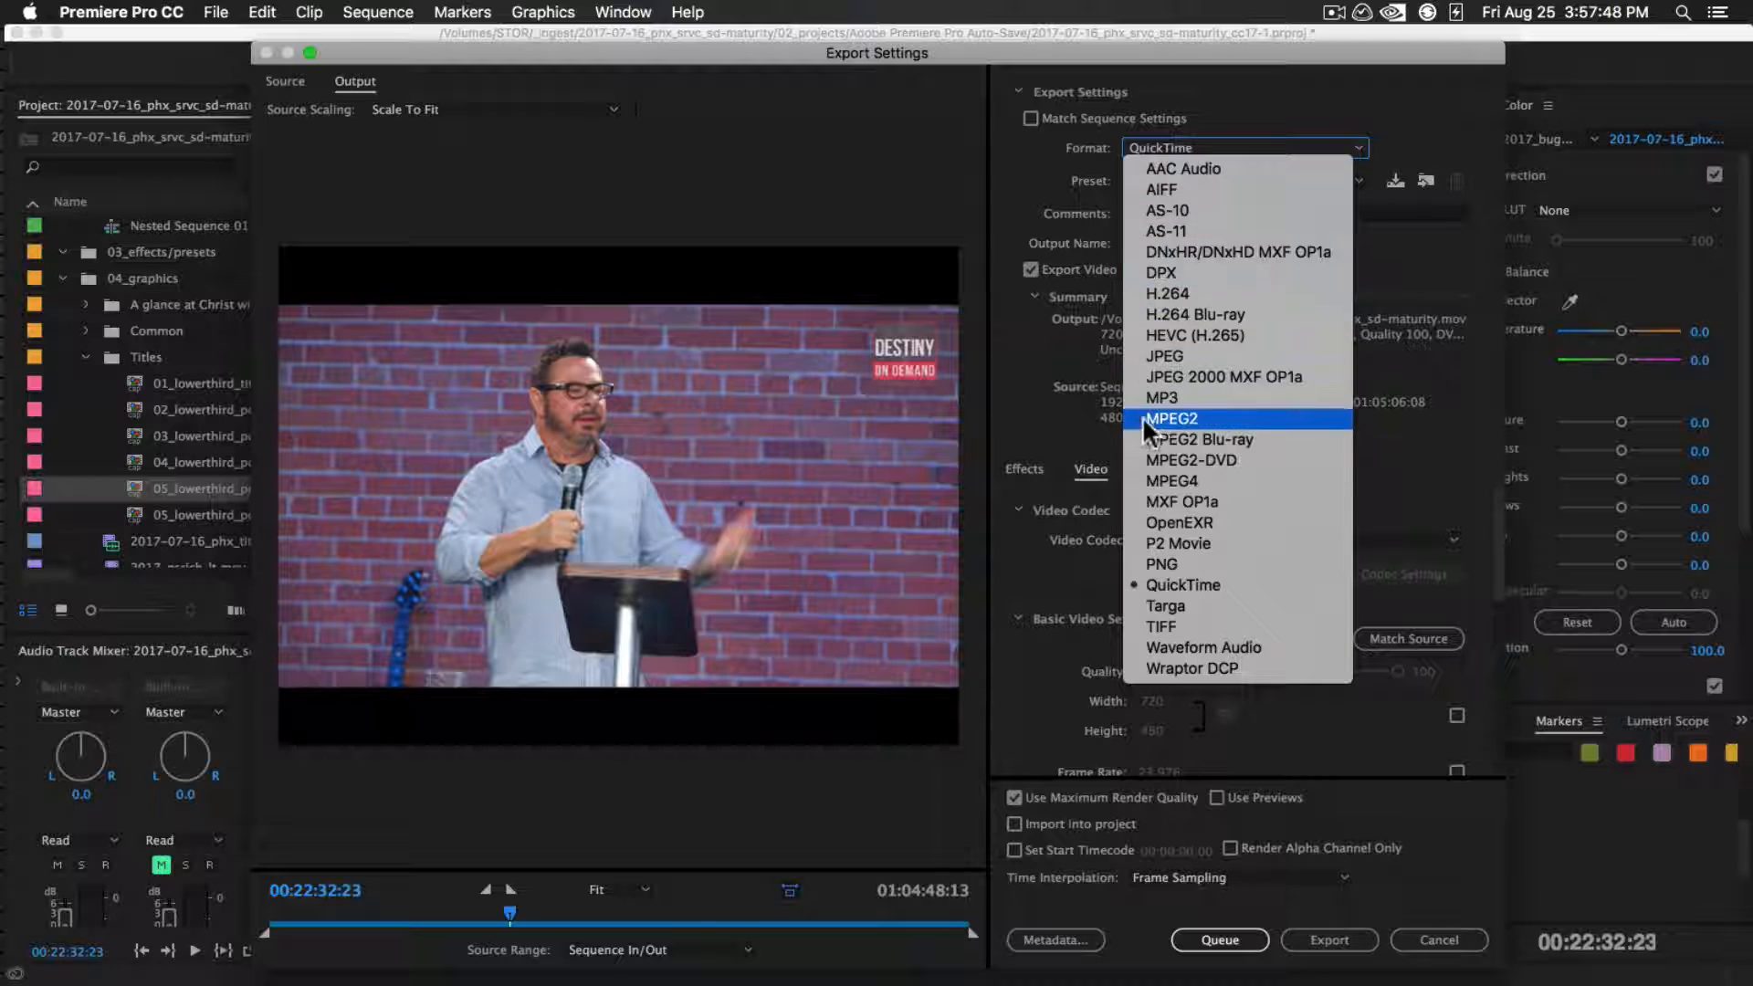
left_click(1220, 398)
left_click(1175, 179)
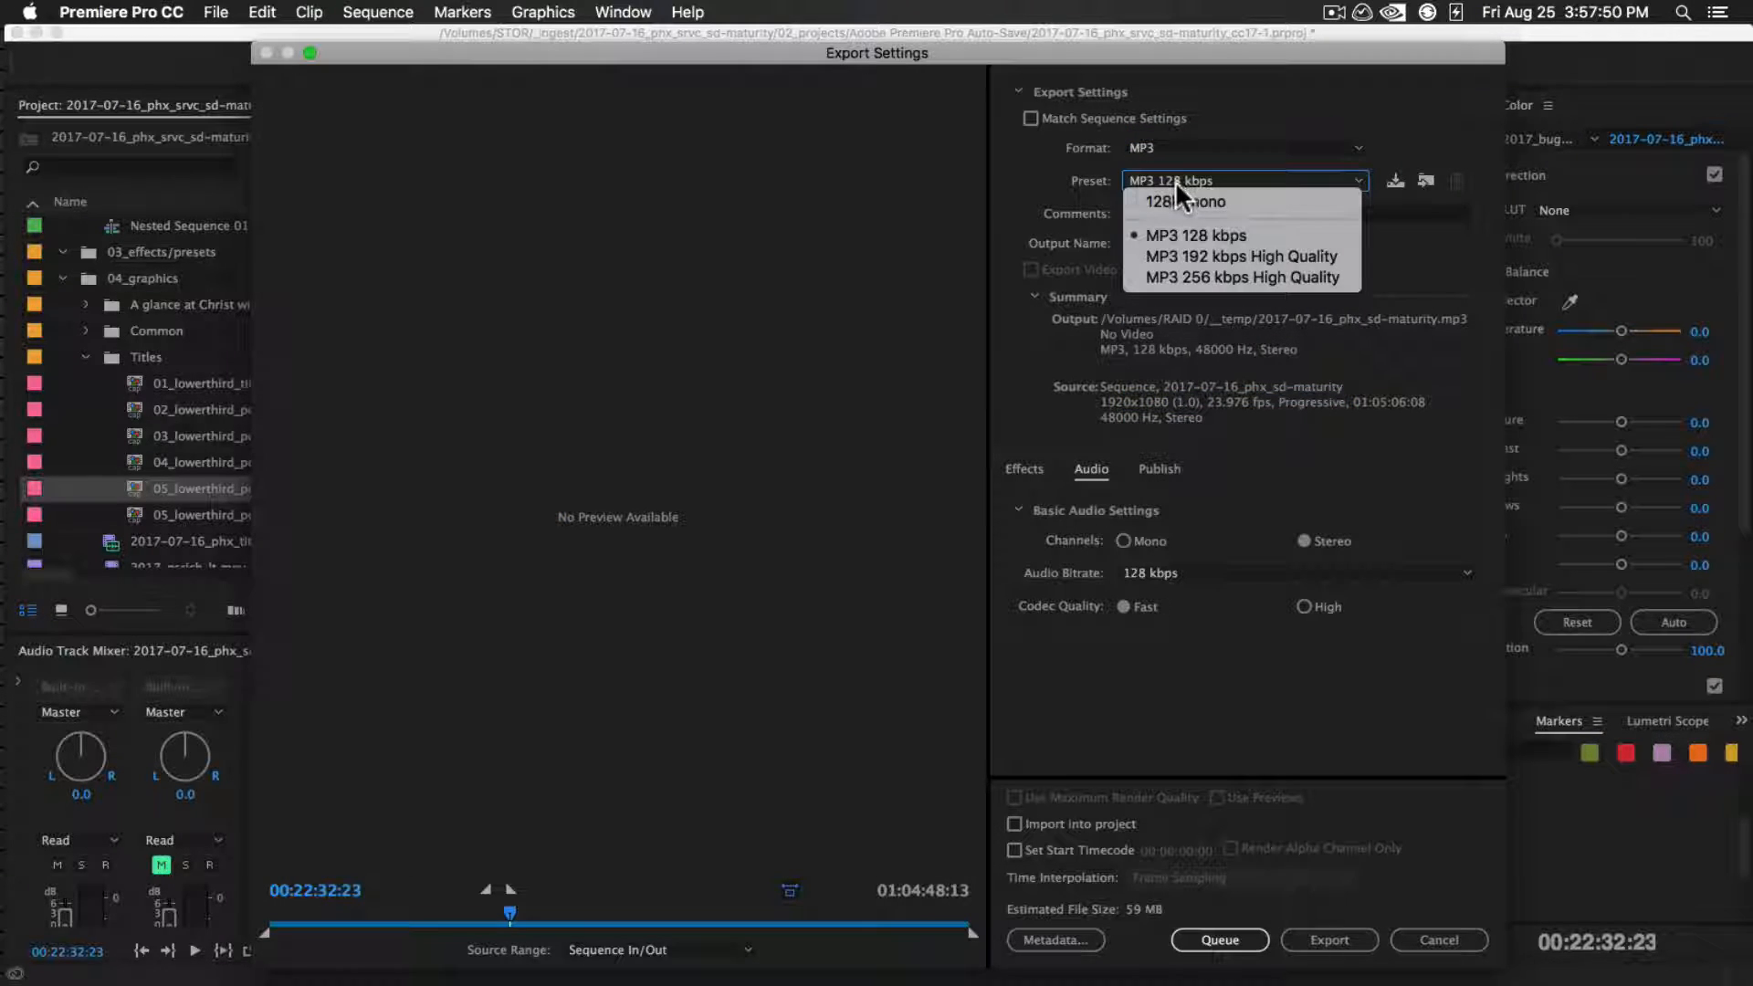
left_click(1184, 194)
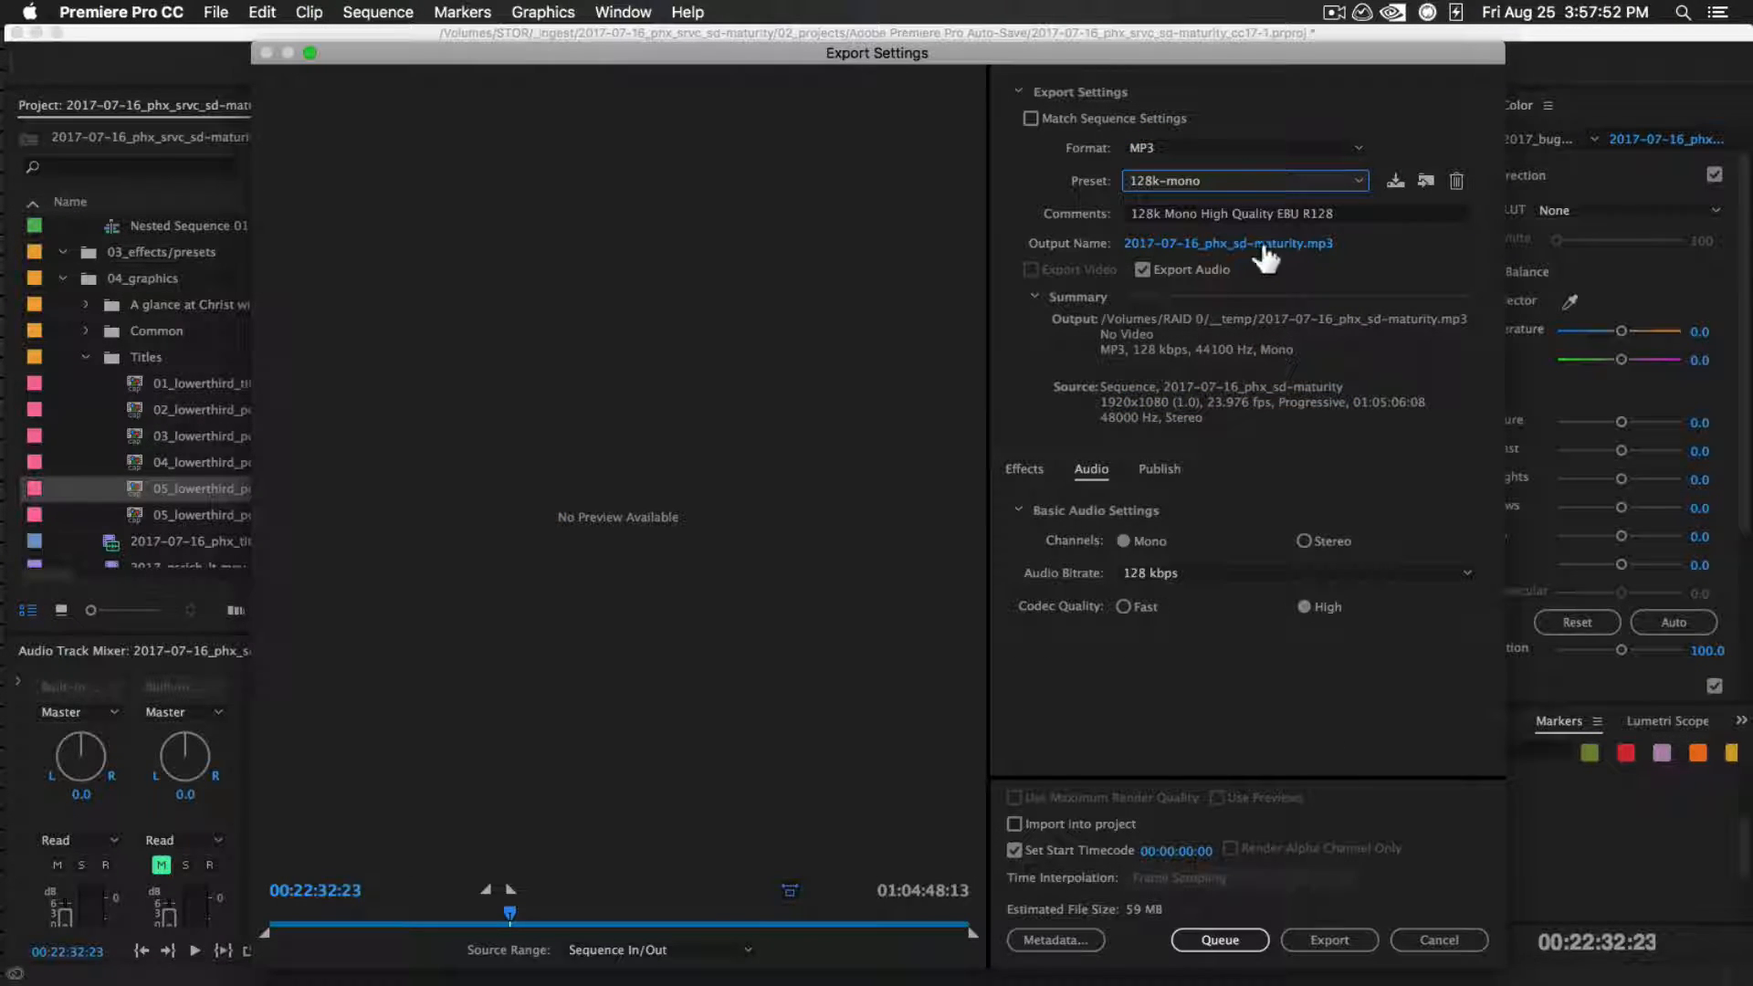
Set the output location to the project's 01_export folder, keeping the name 2017-07-16_phx_sd-maturity, and start the export
left_click(1229, 241)
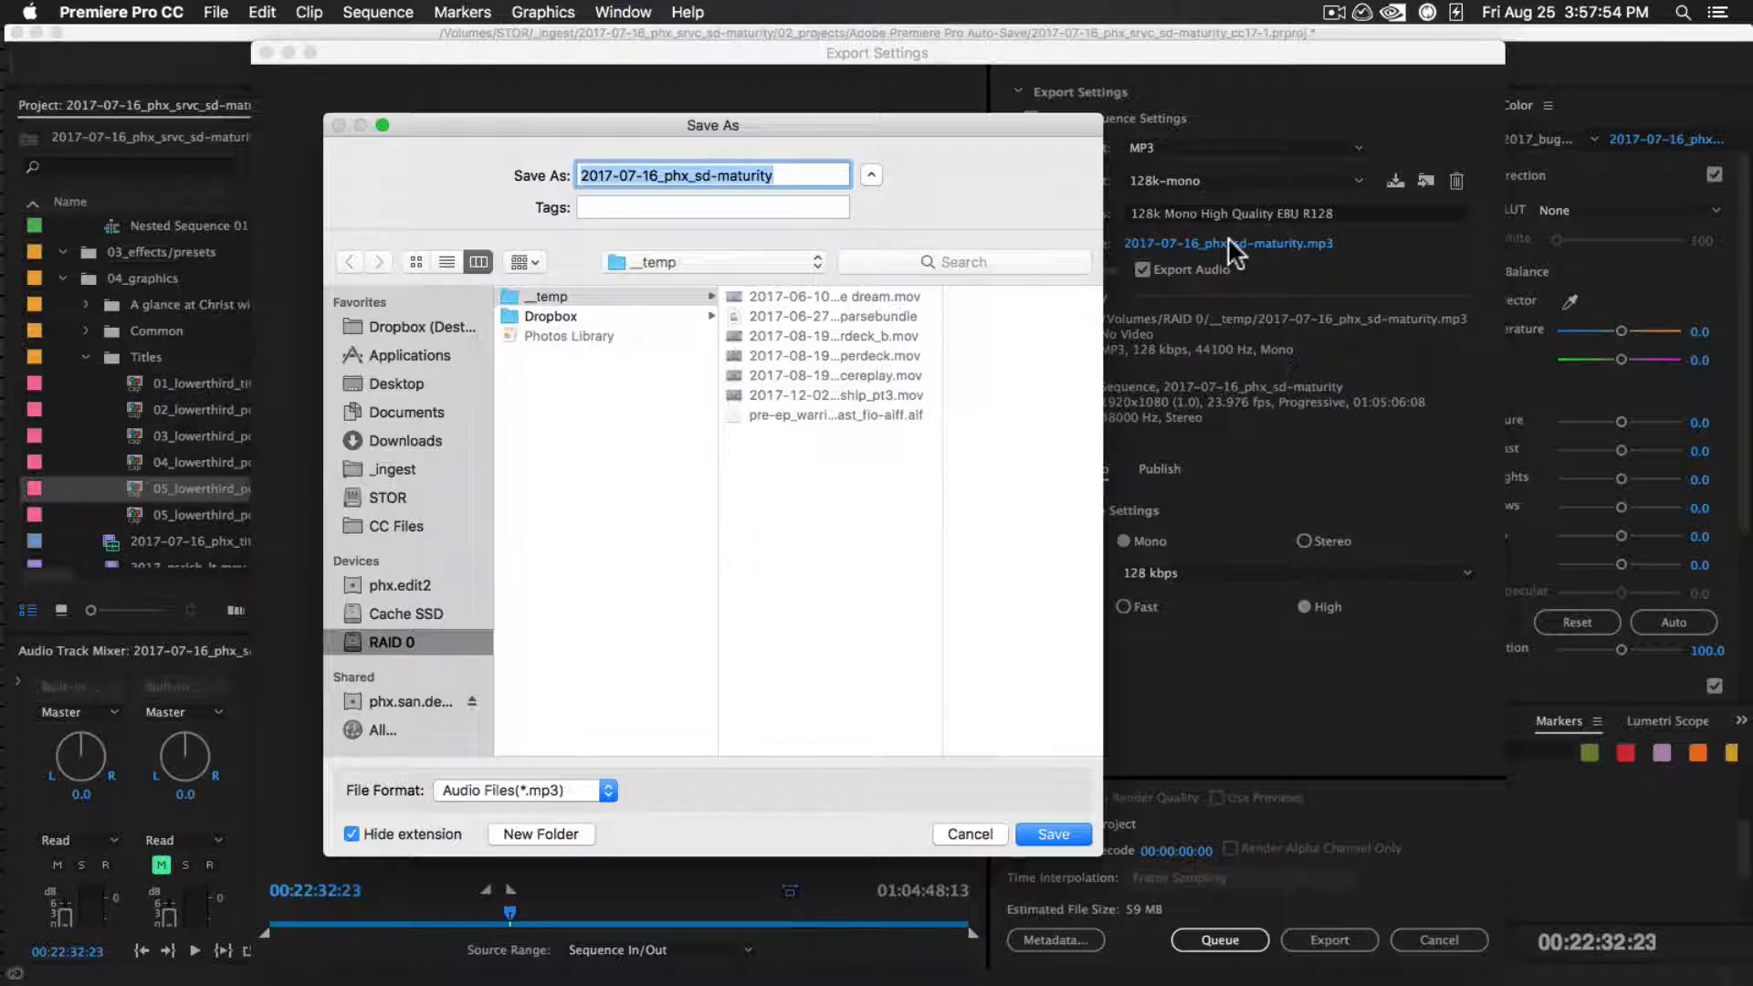
left_click(749, 262)
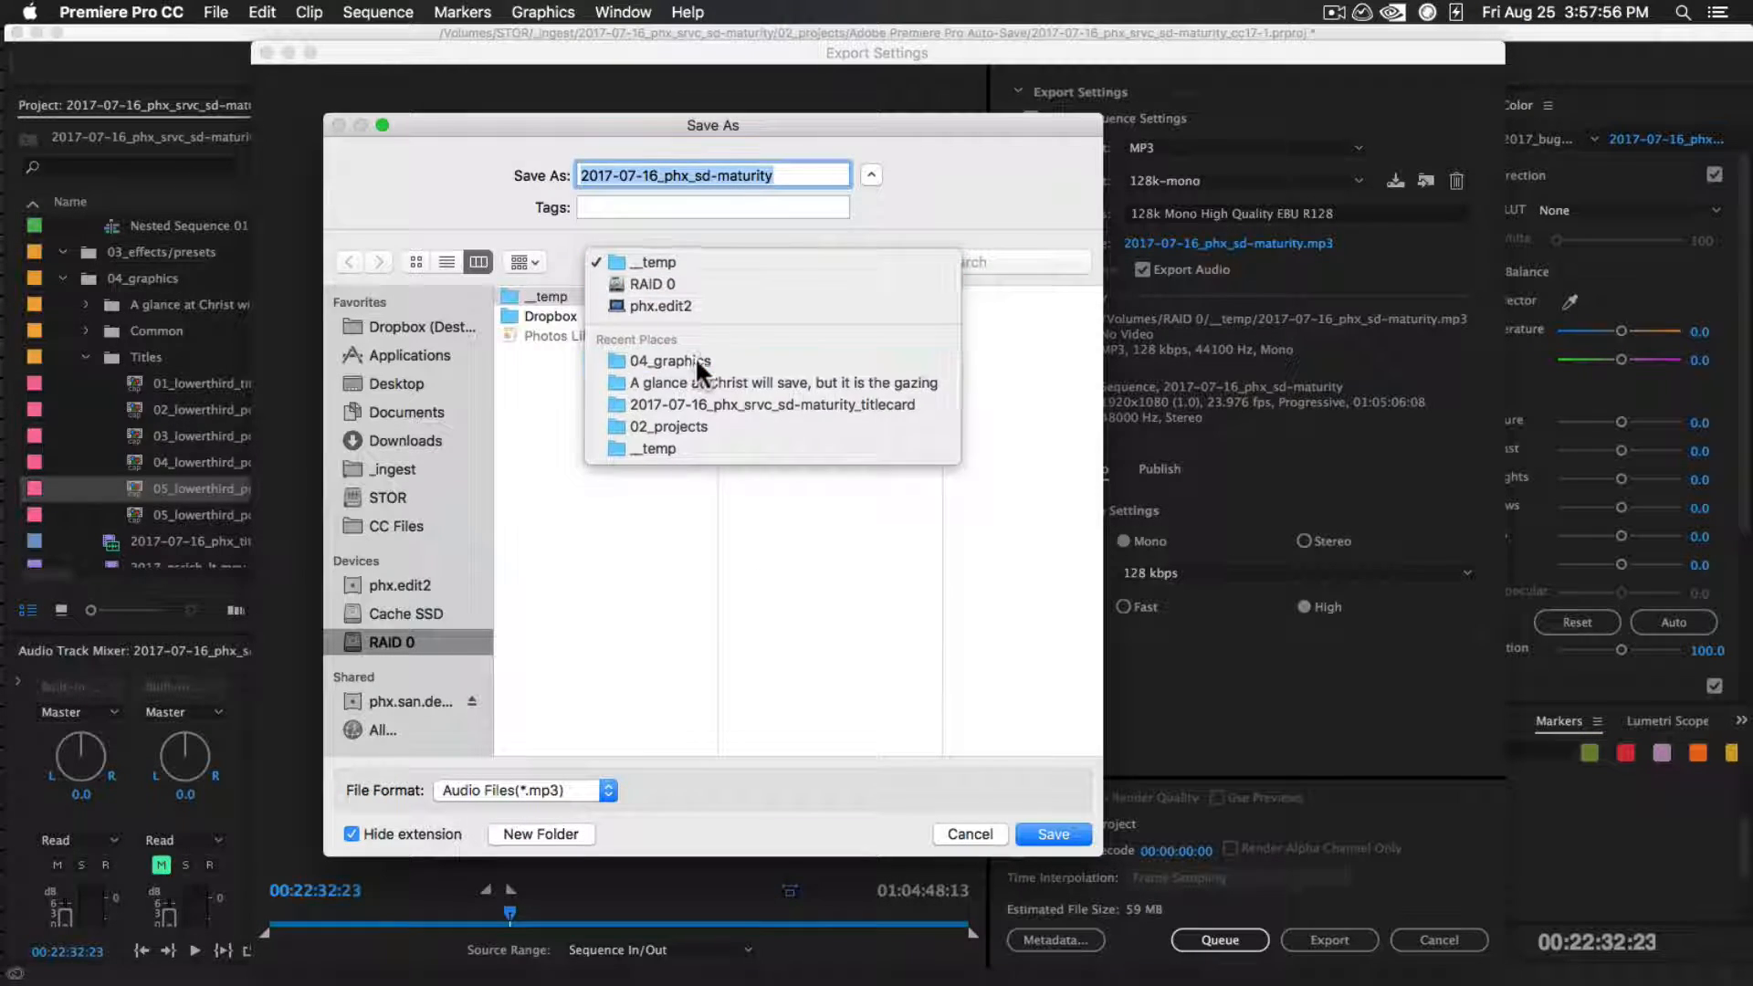
left_click(694, 360)
left_click(835, 297)
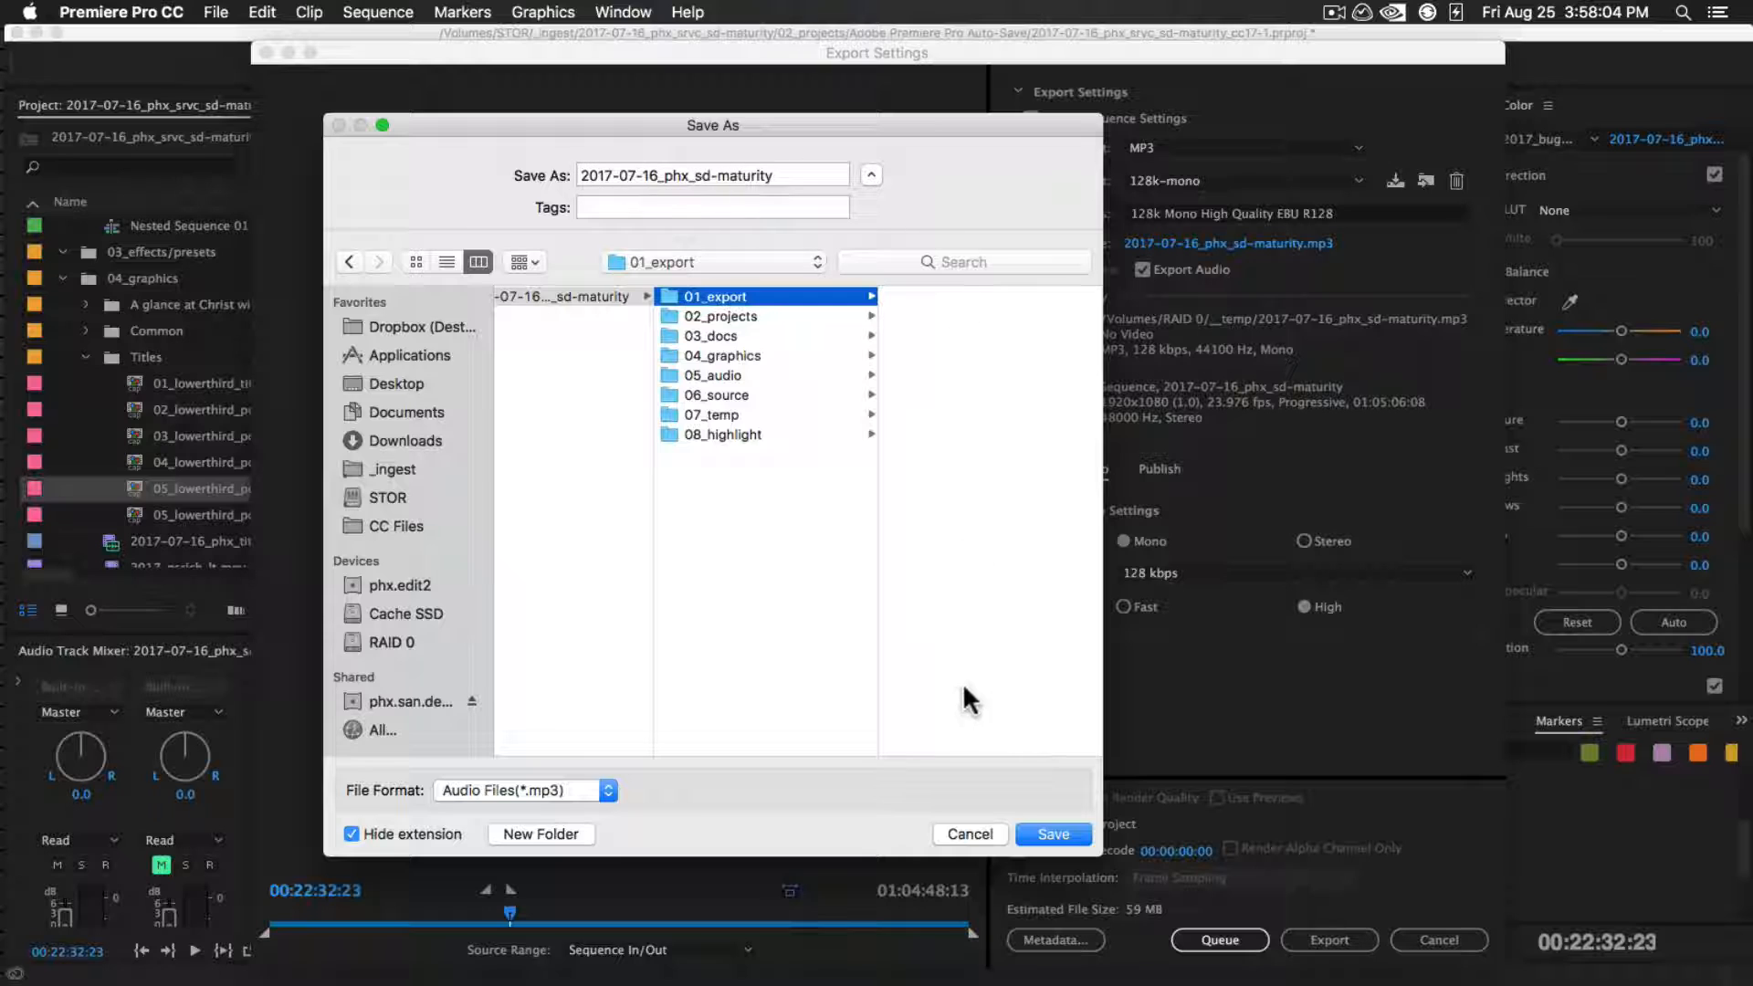
left_click(1070, 833)
left_click(1352, 950)
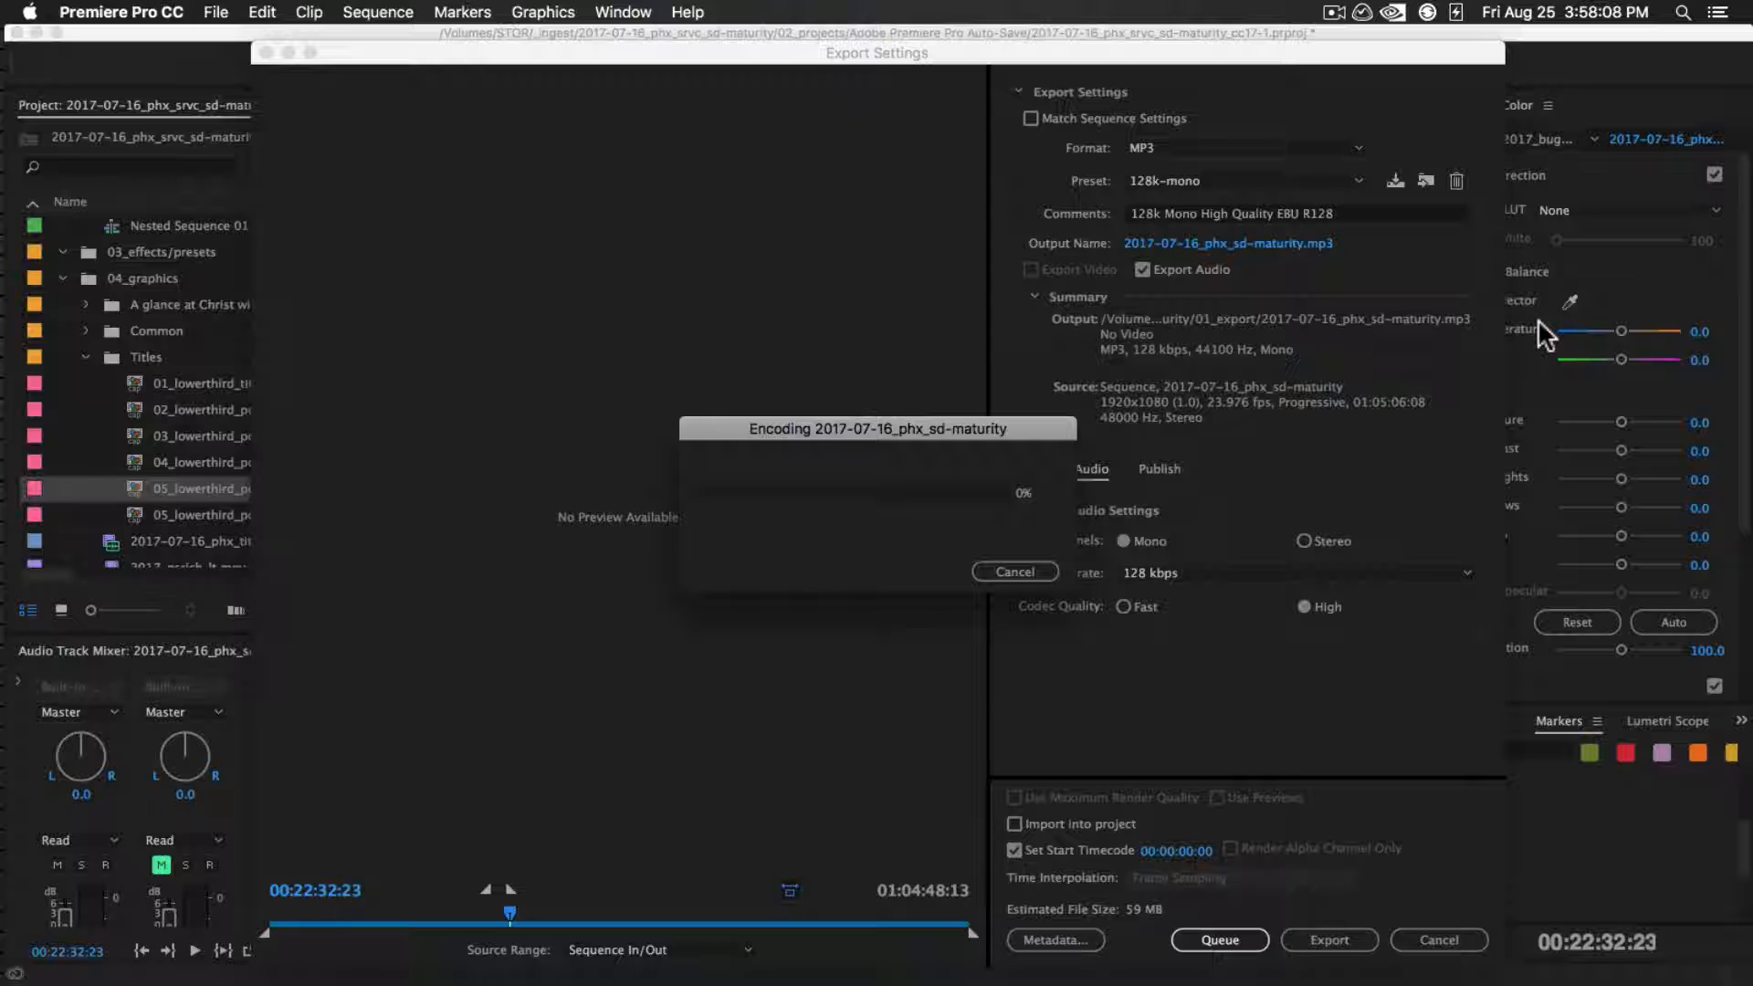
Switch to the Basecamp checklist in Chrome and mark the Subsplash MP3 128 kbps Mono export to-do as complete
key("super+Tab")
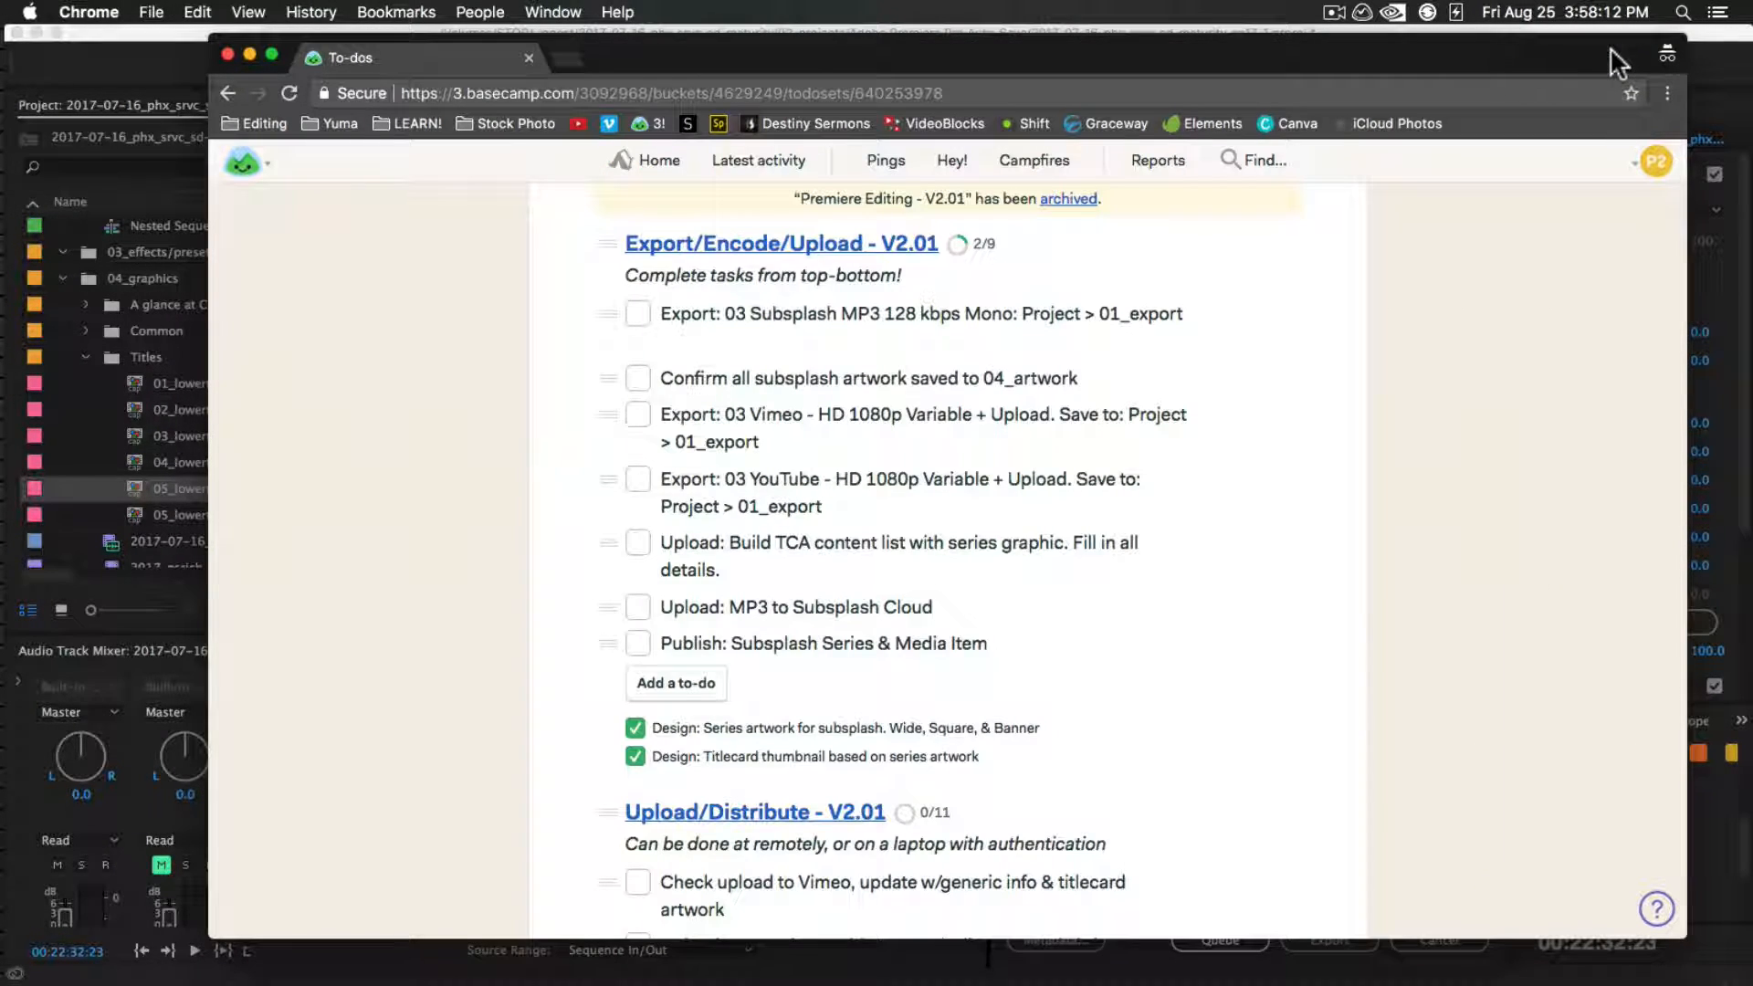
left_click(639, 314)
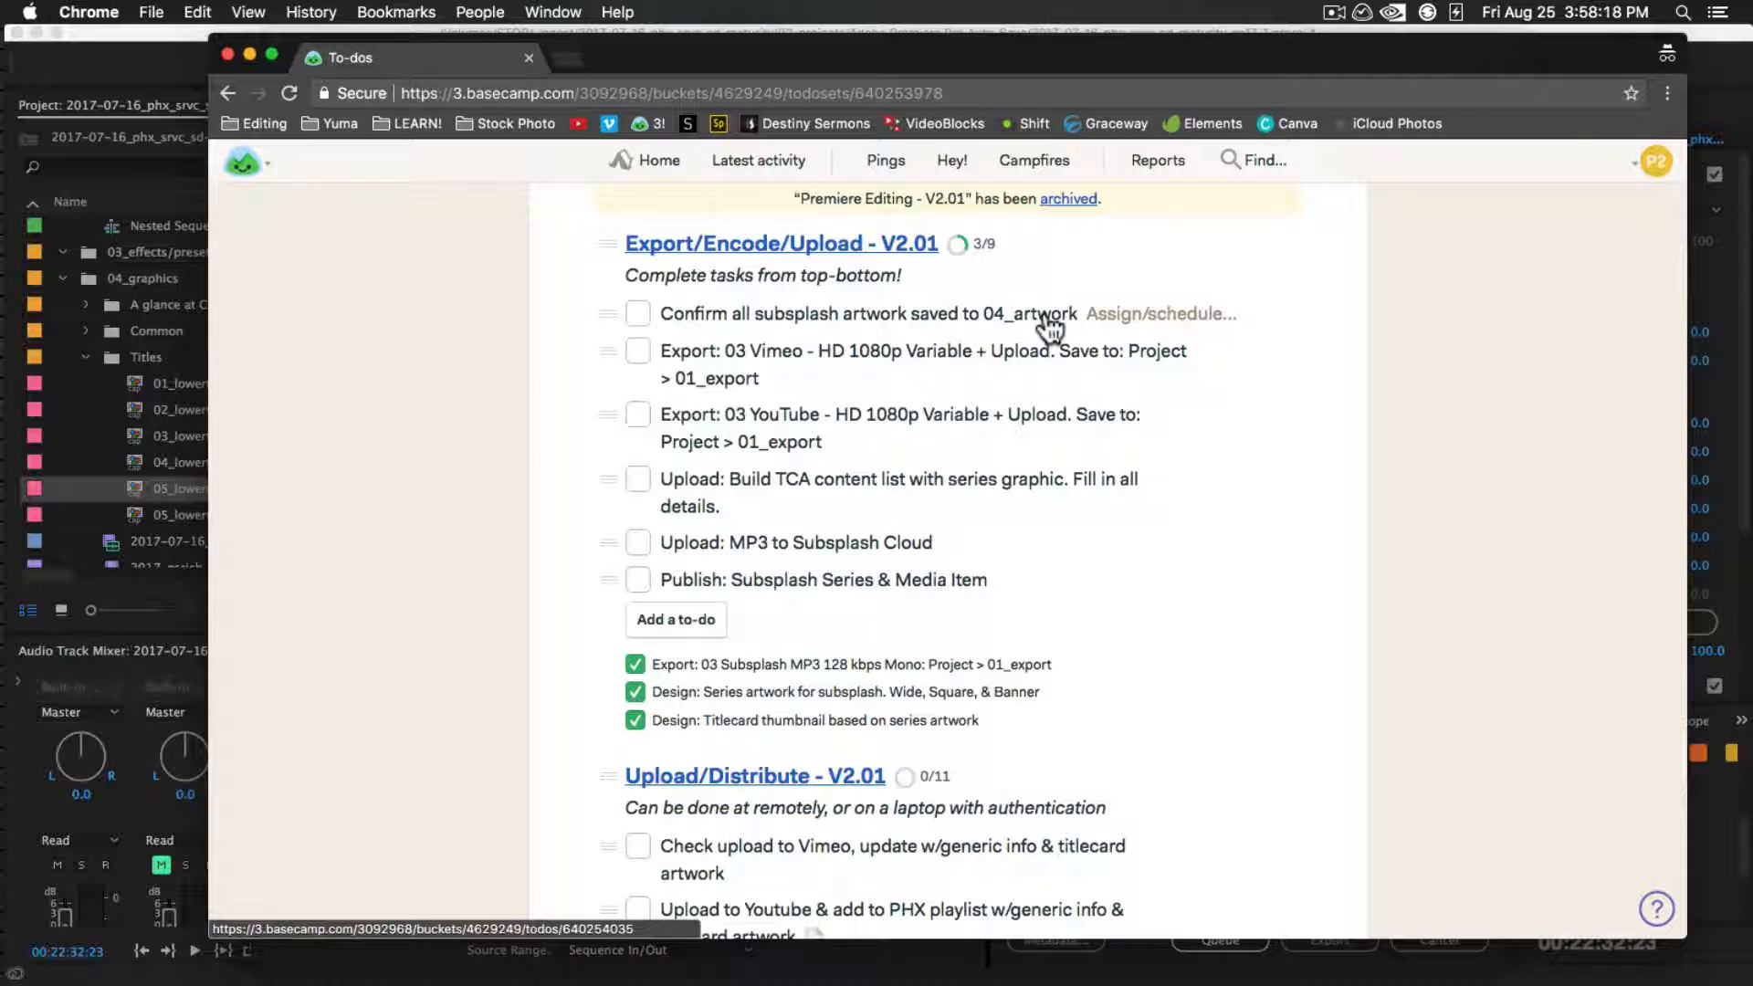
Switch to Finder, show the sermon project's 04_graphics folder from _ingest in a new tab, and widen its column to fit the full file names
key("super+Tab")
key("super+Tab")
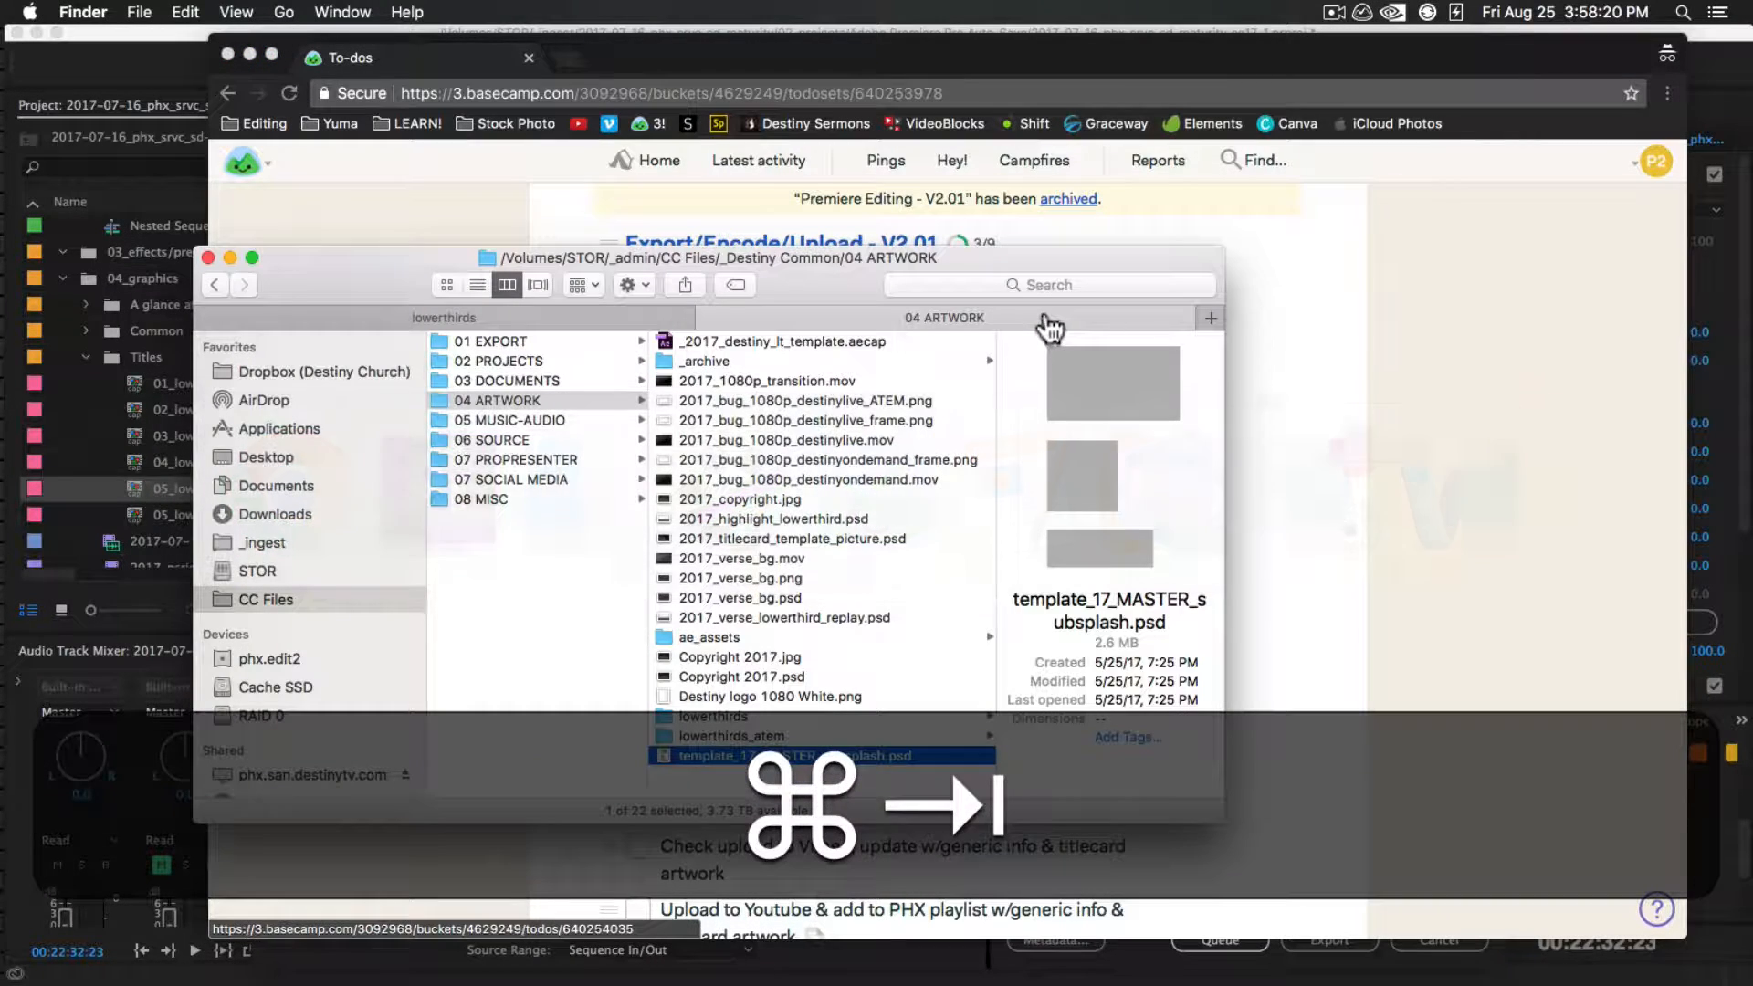
left_click(496, 310)
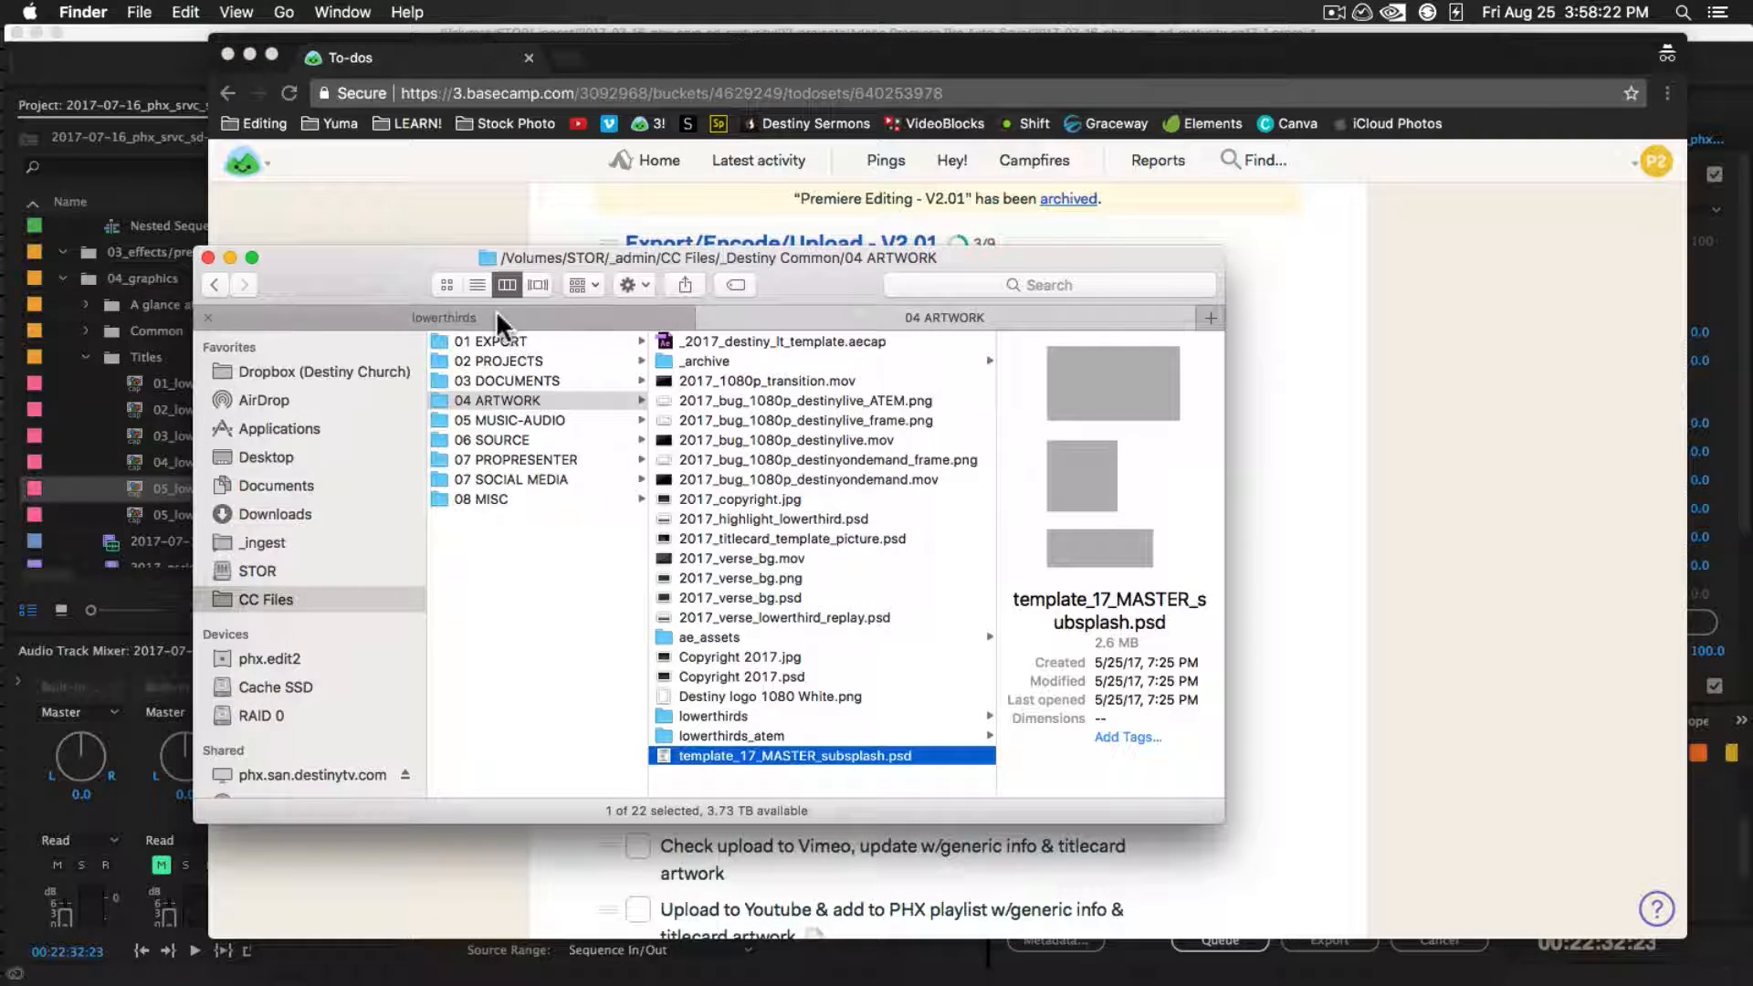
key("super+t")
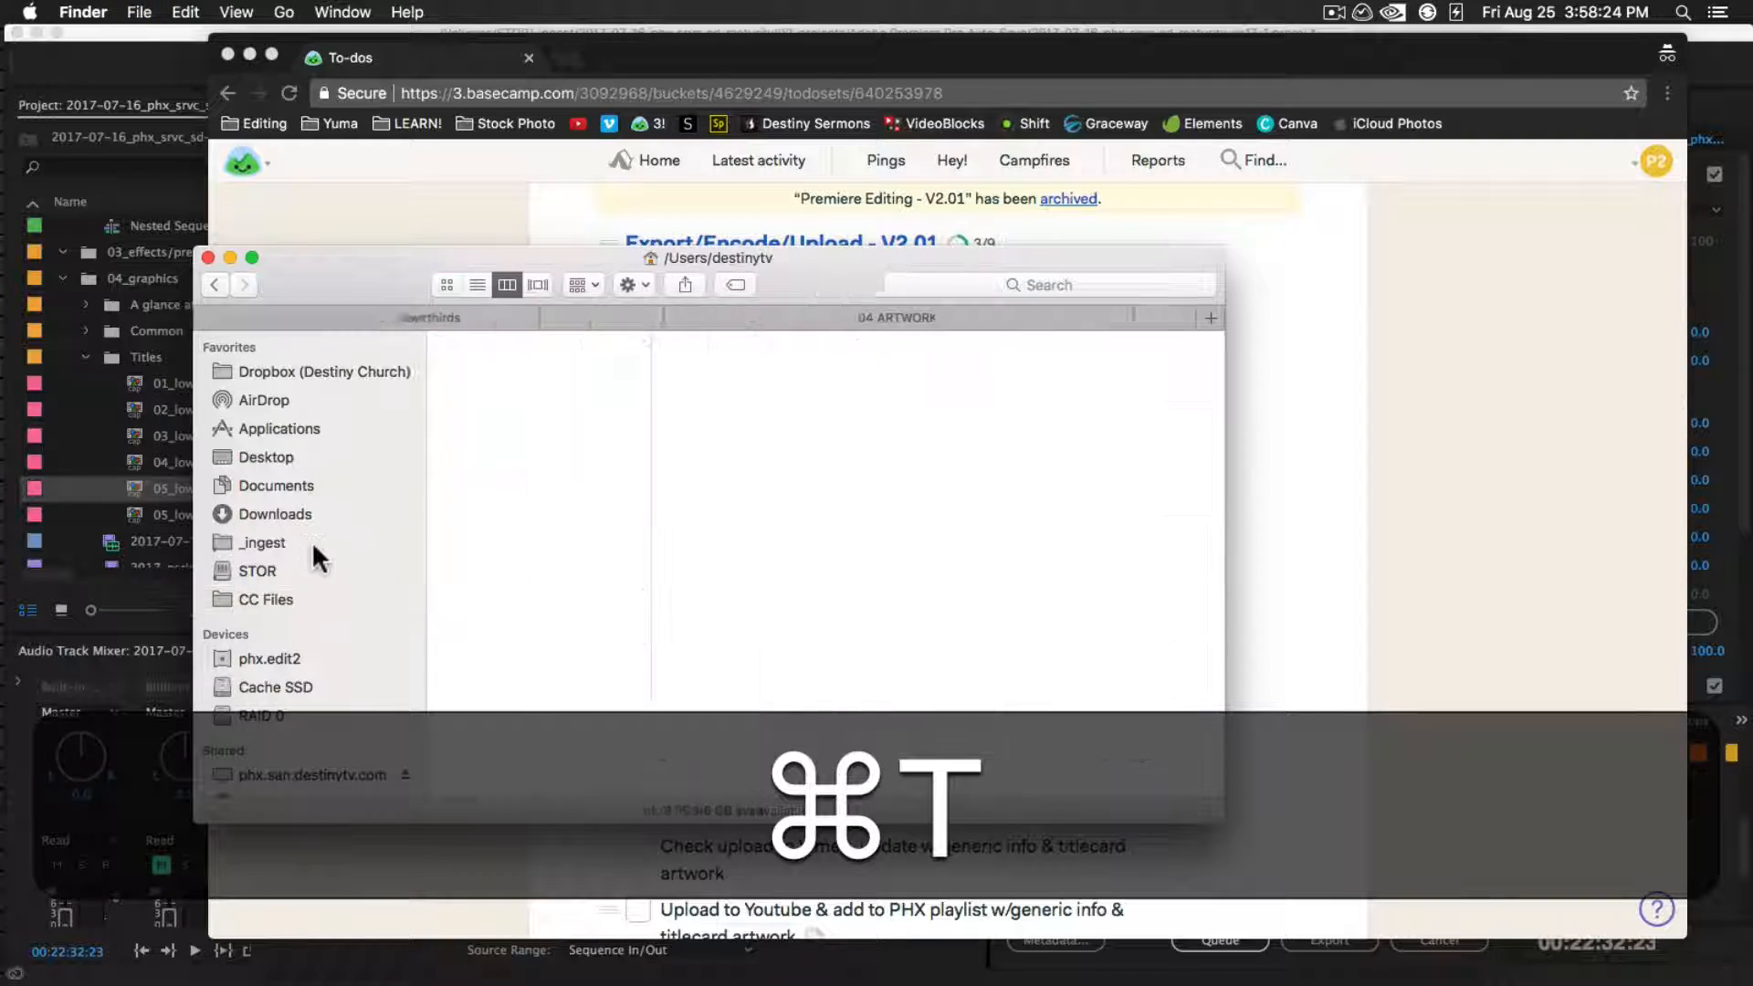
left_click(313, 542)
left_click(753, 398)
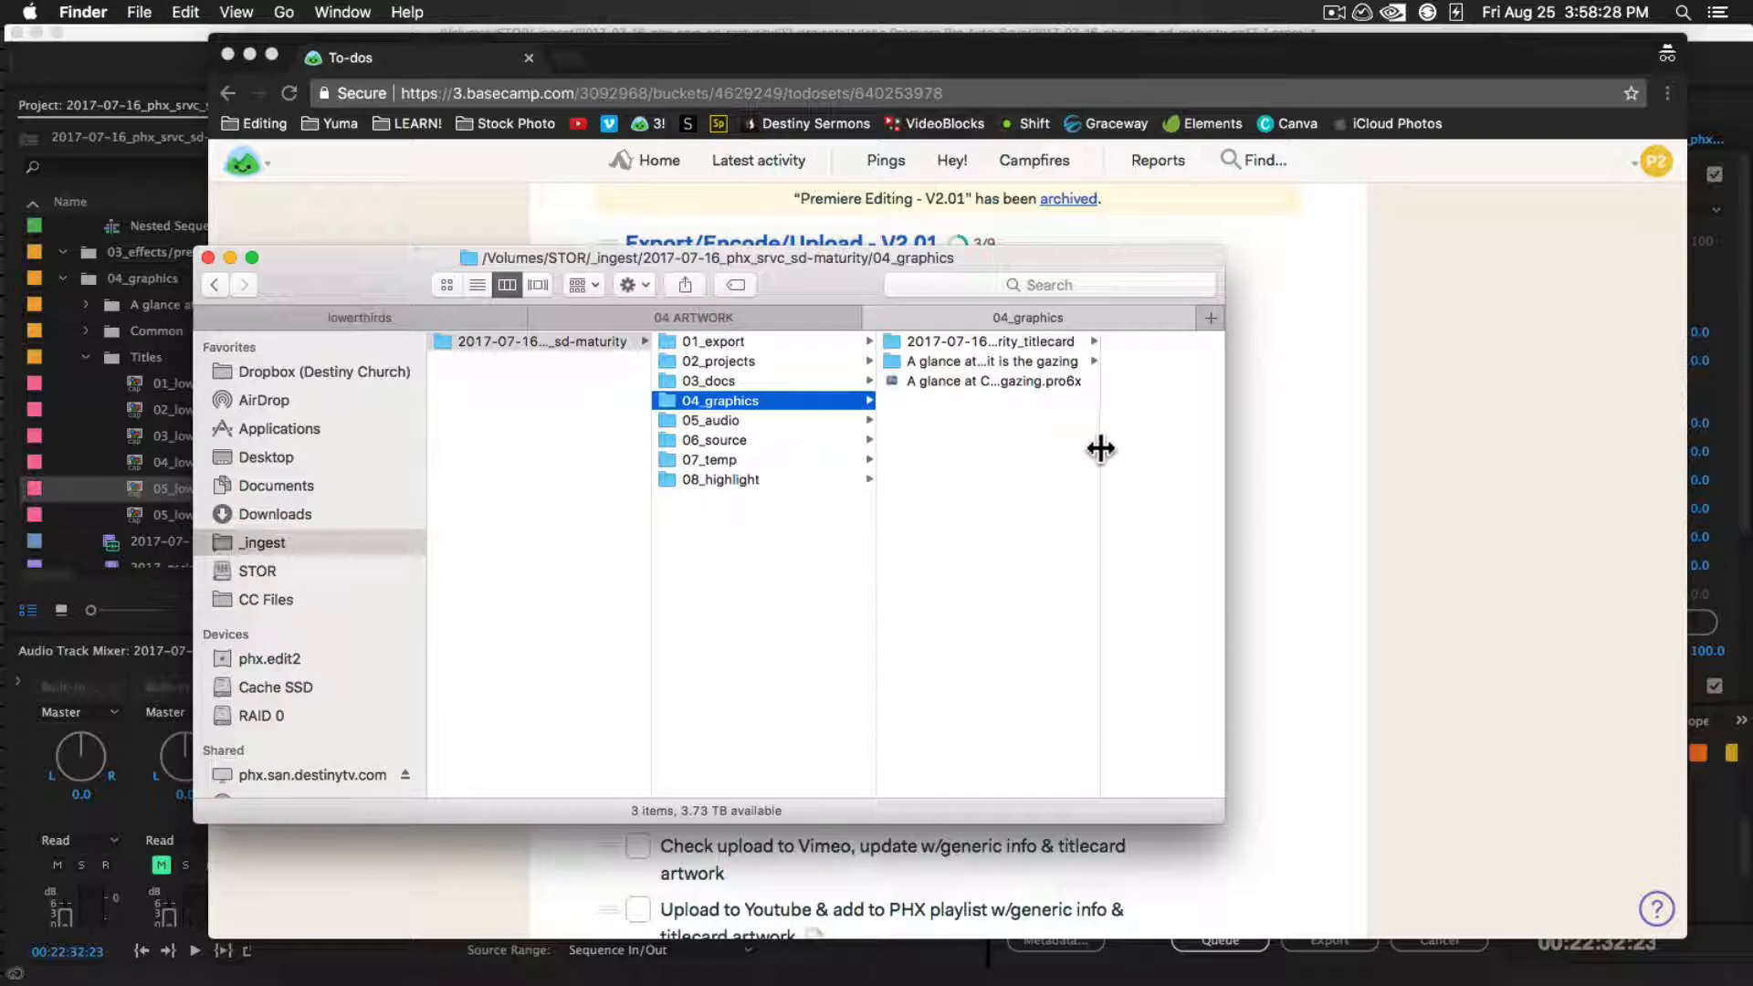
double_click(1100, 447)
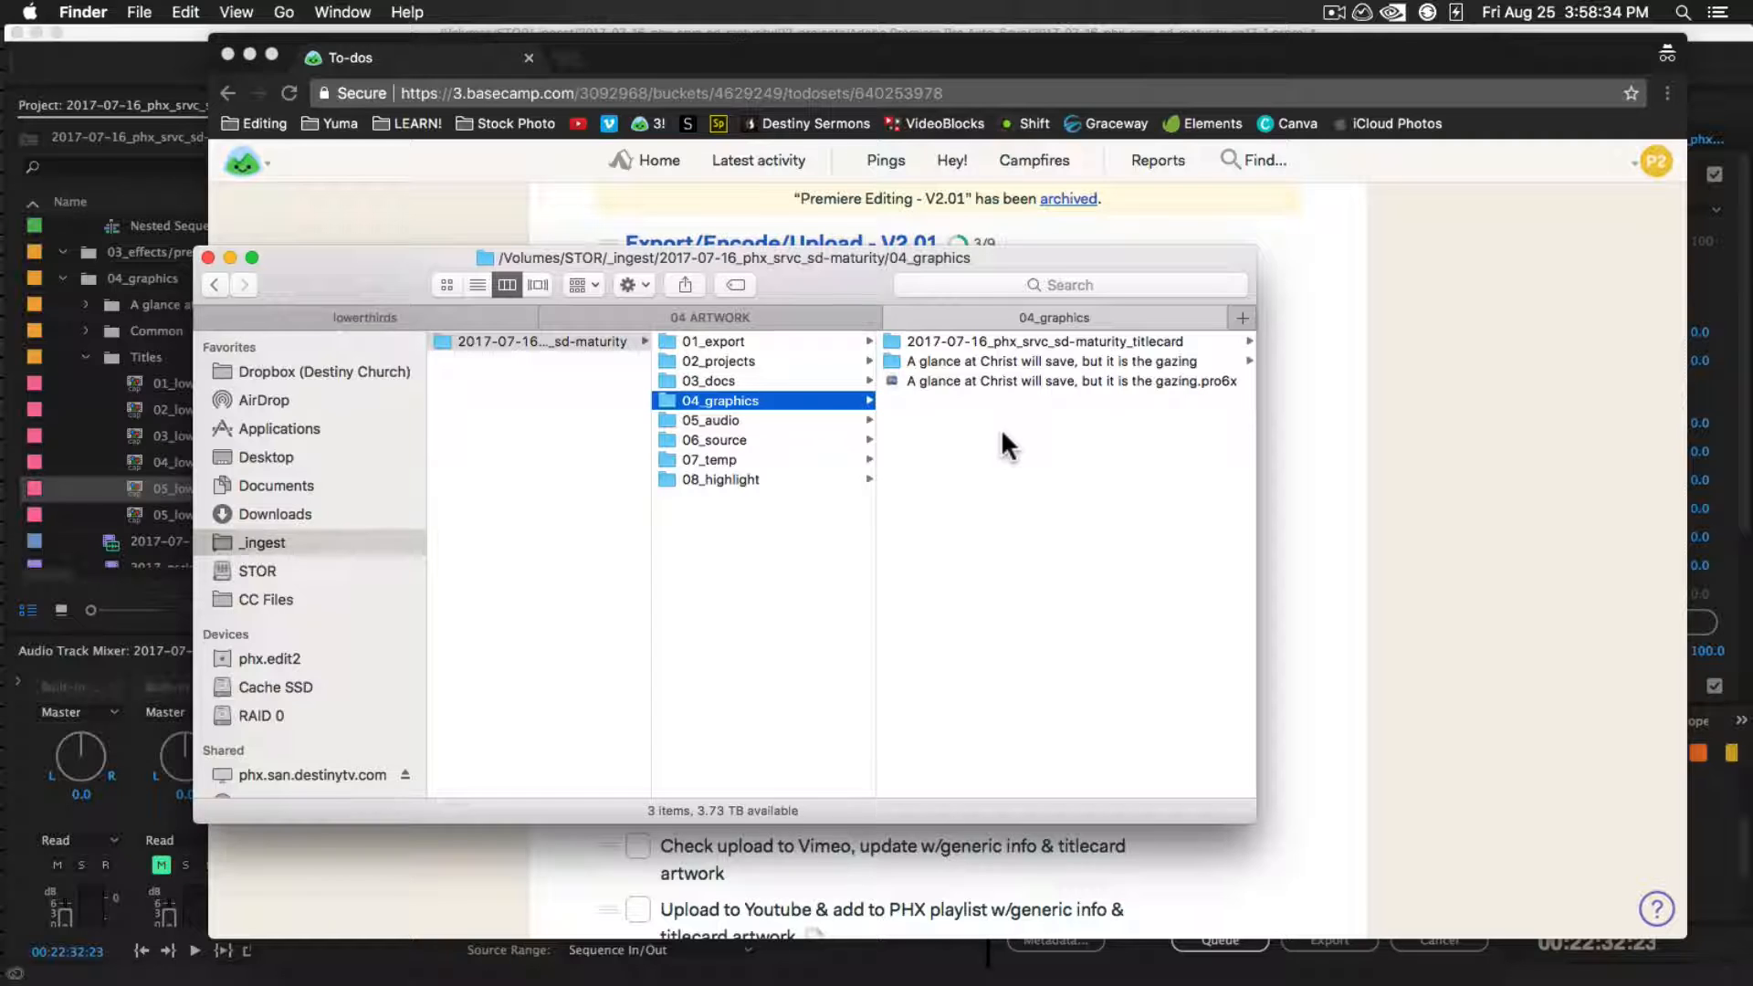
Open CC Files/_current series/17_livingthedream in another Finder tab and preview its Subsplash banner, square and wide images
key("super+t")
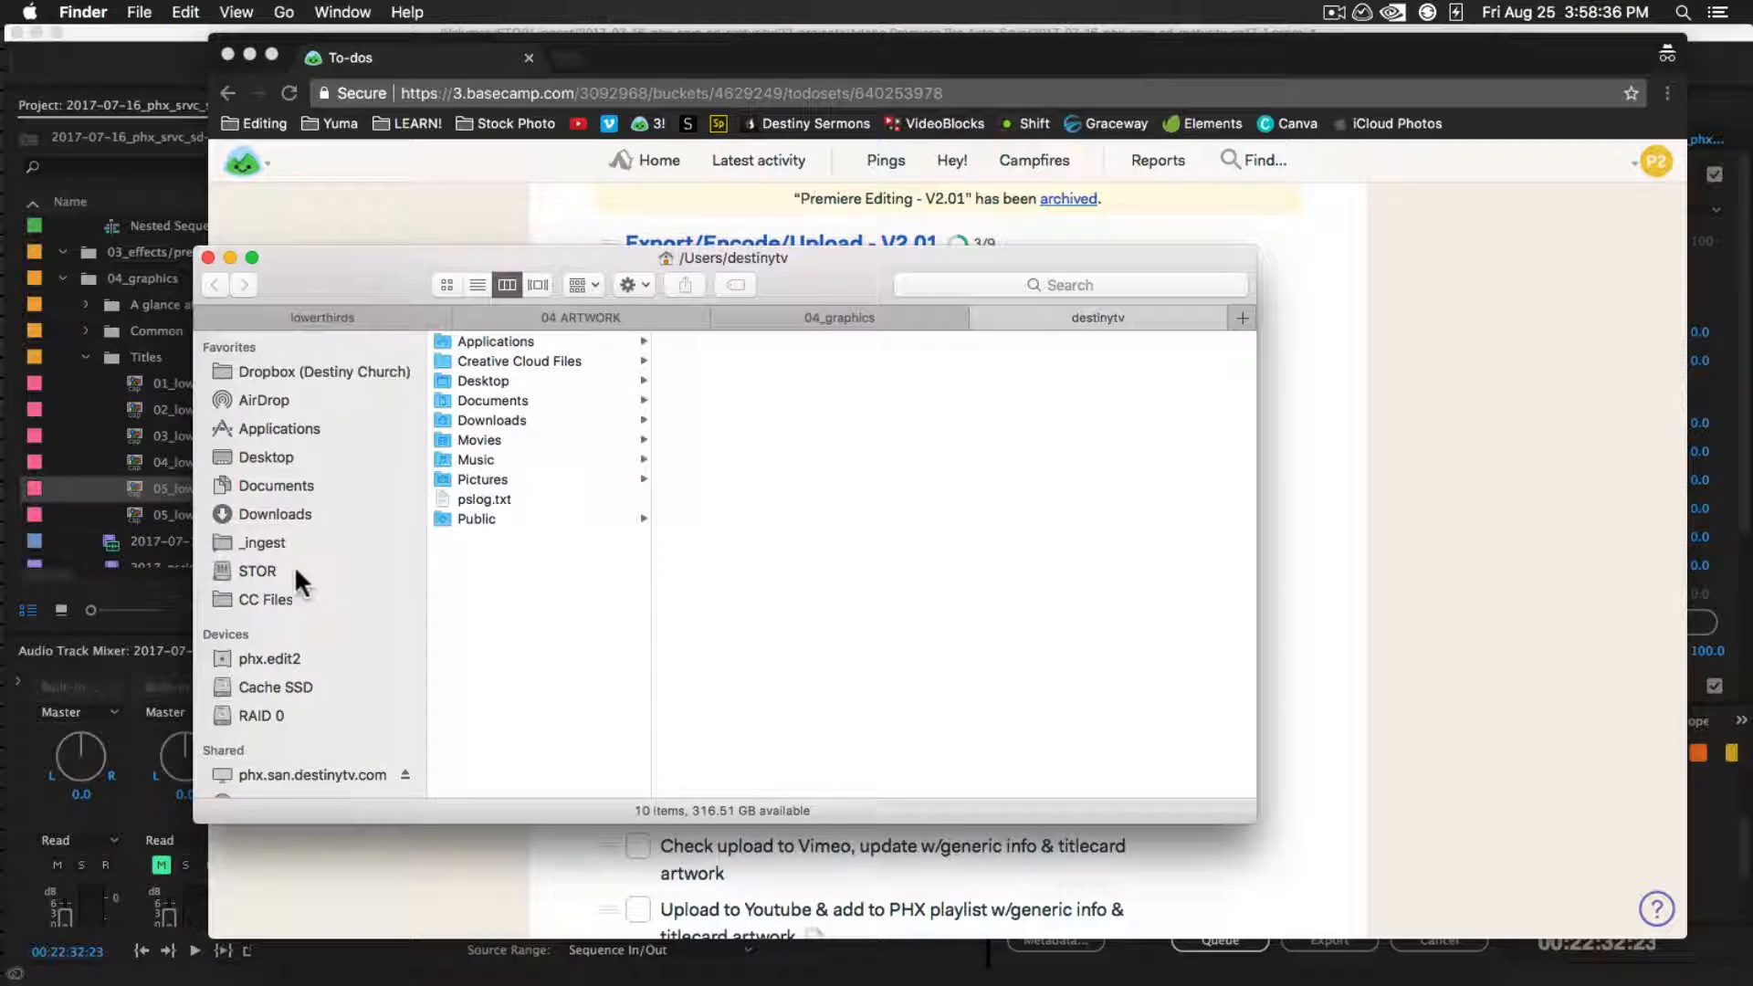
left_click(288, 599)
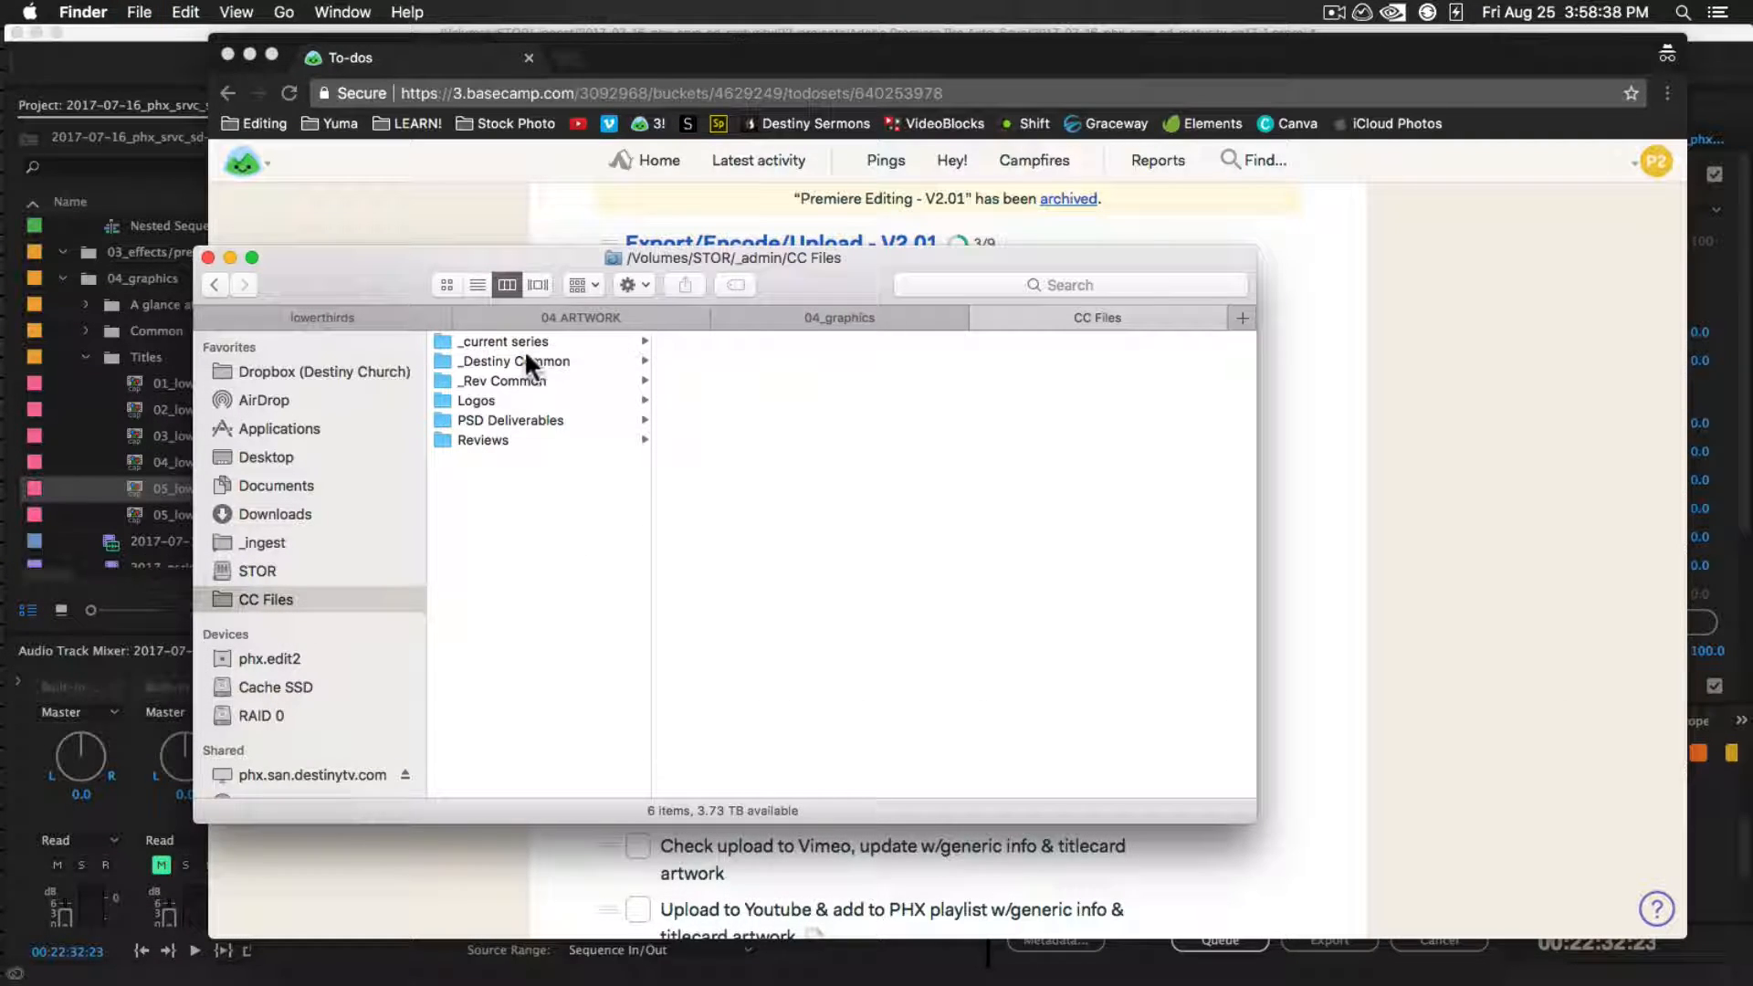
left_click(545, 341)
left_click(703, 340)
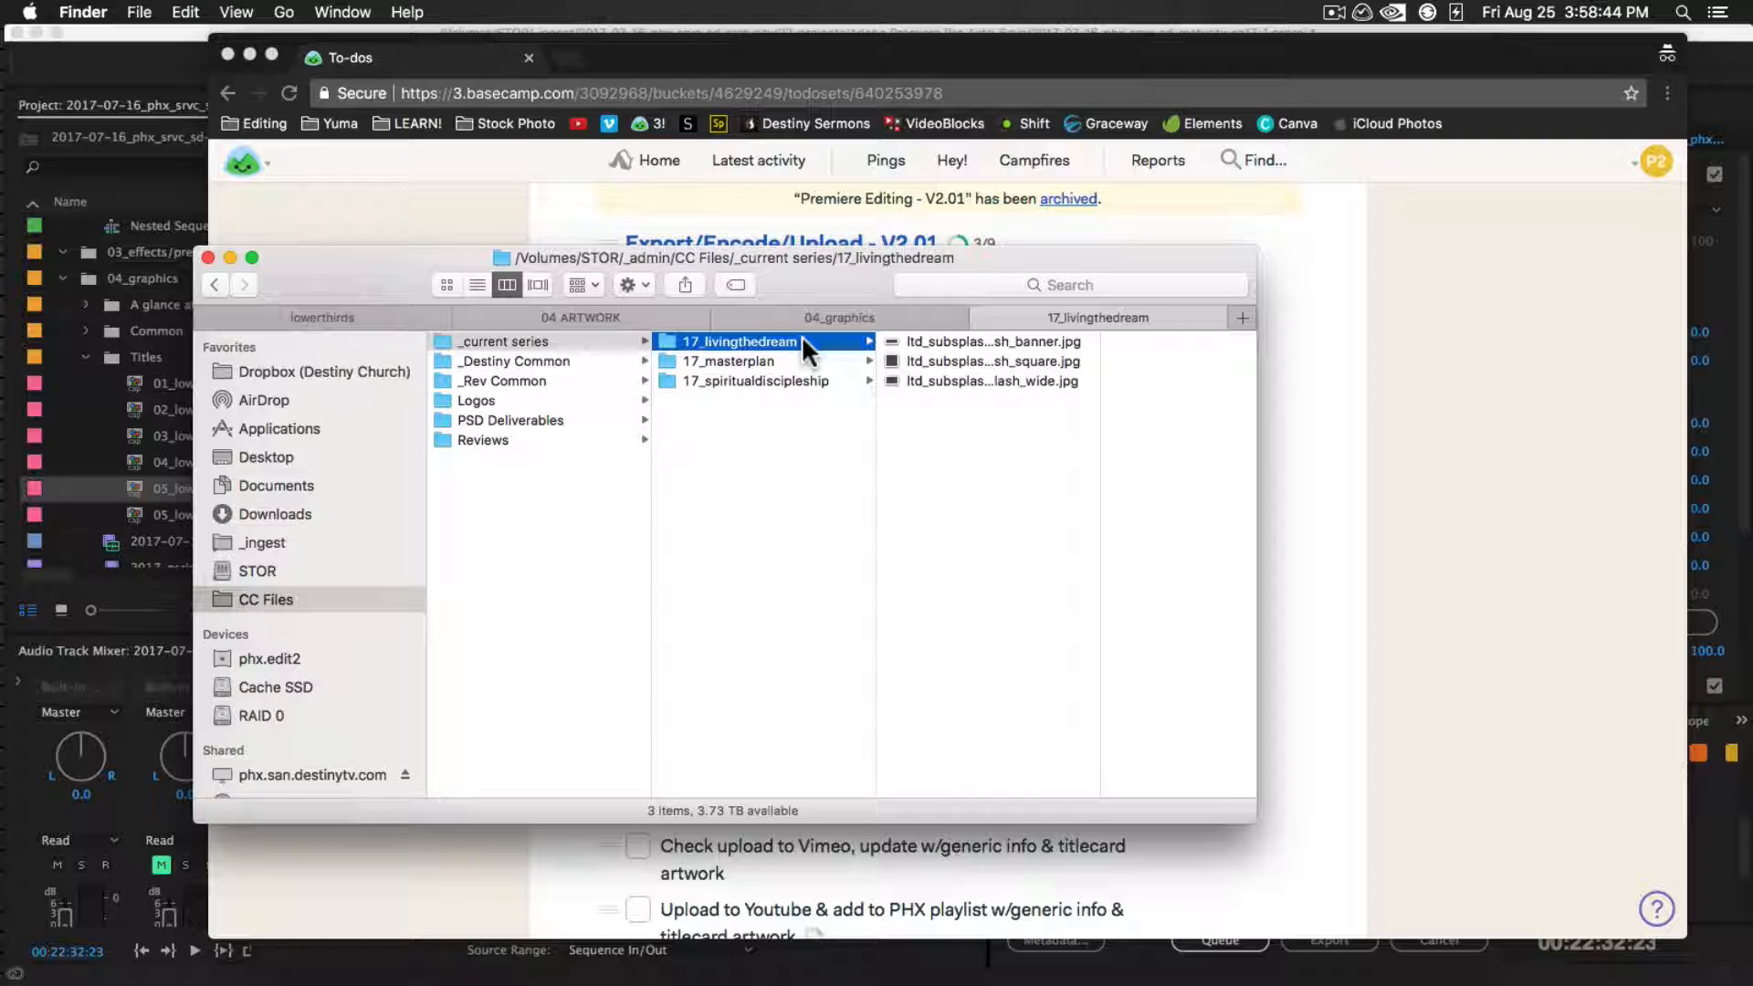
left_click(957, 343)
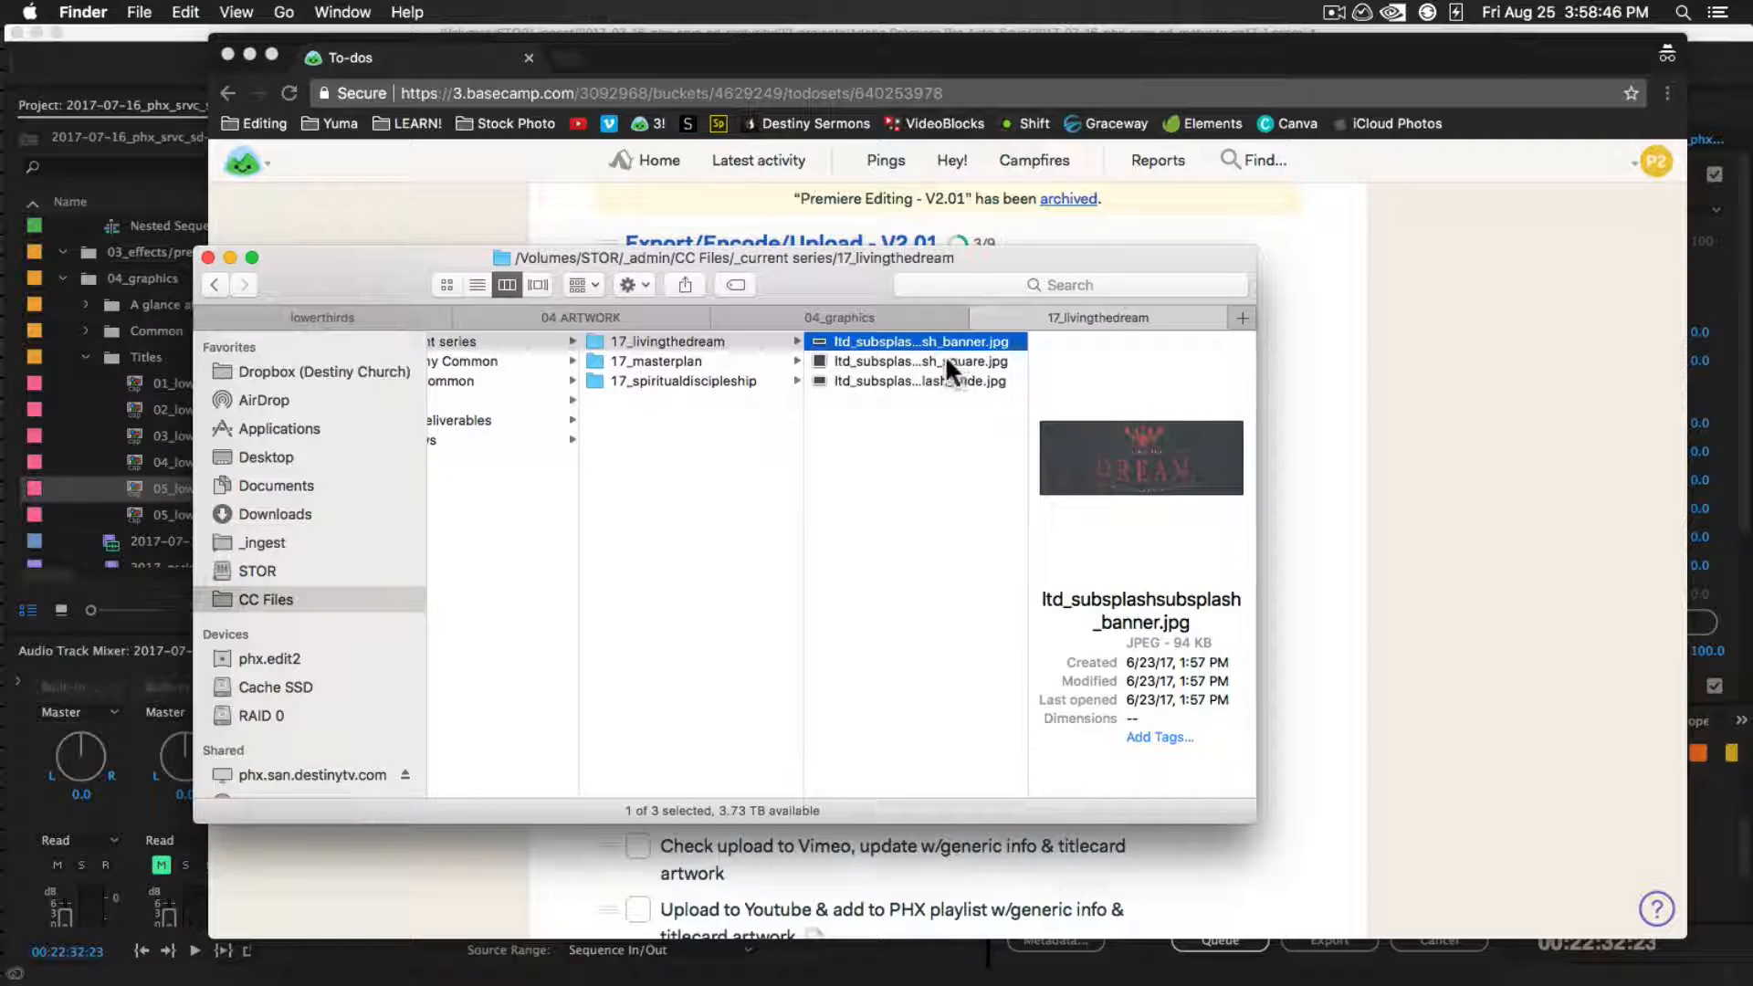
left_click(945, 361)
left_click(964, 381)
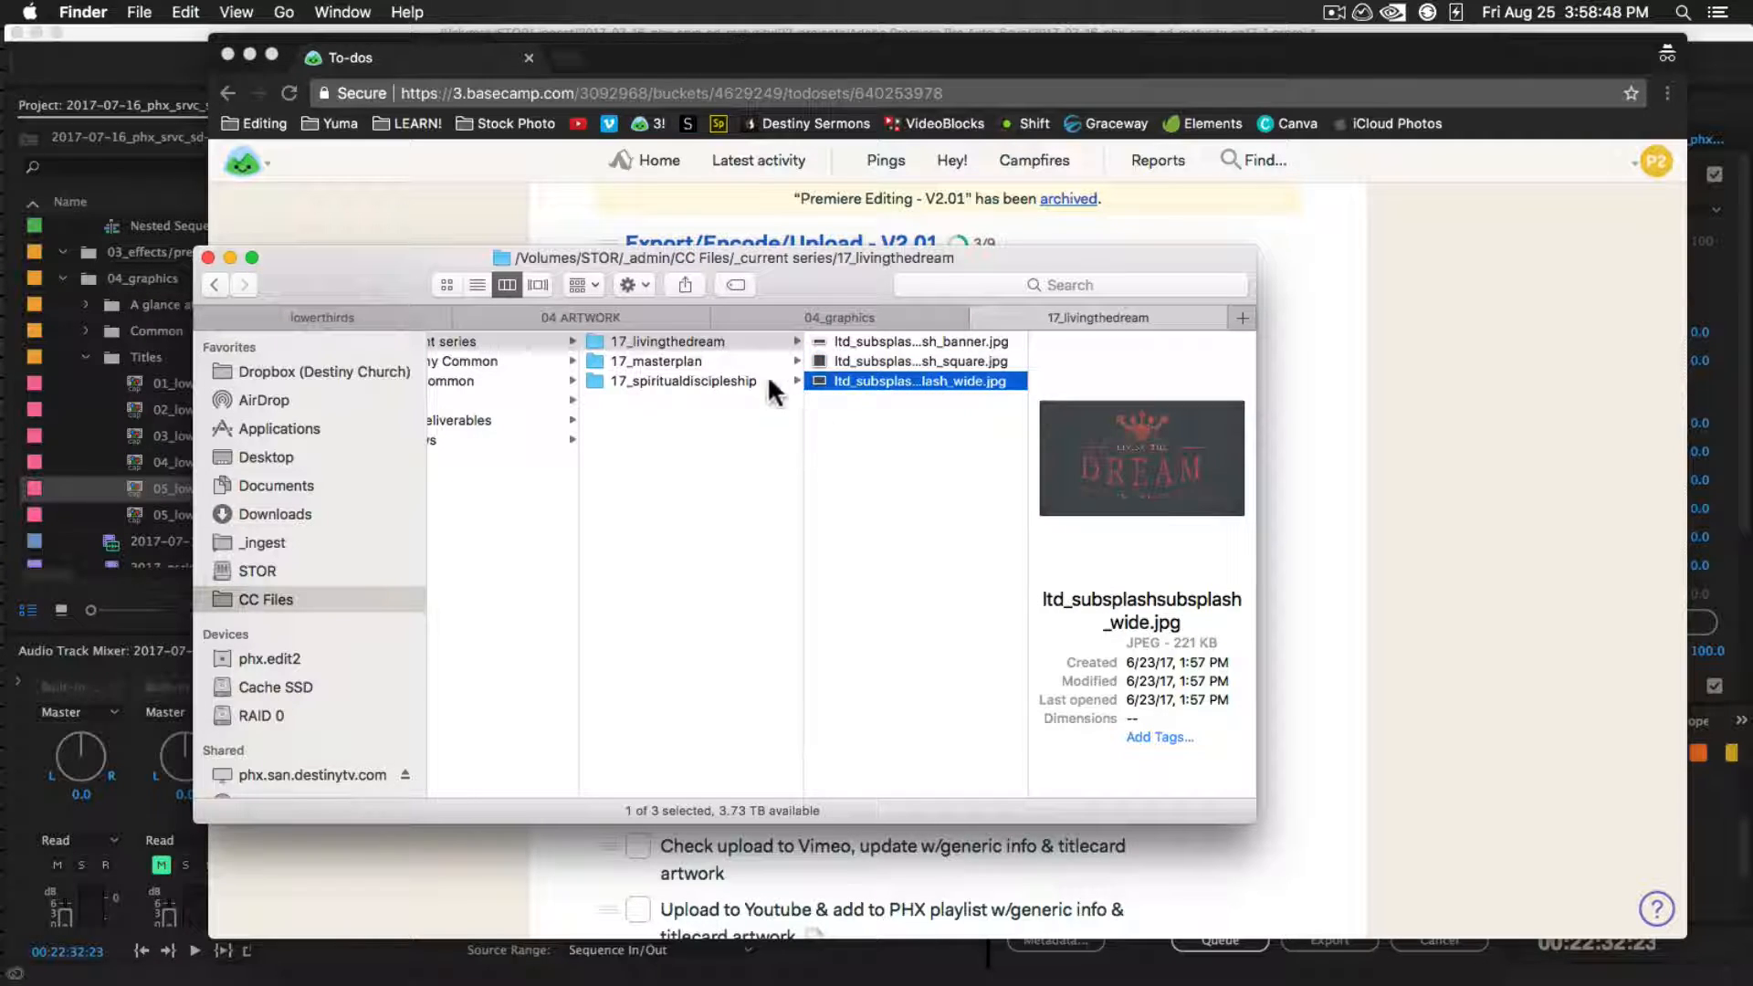
Examine the artwork files in the 17_masterplan series folder, previewing masterplan_video_16x9.psd
left_click(744, 358)
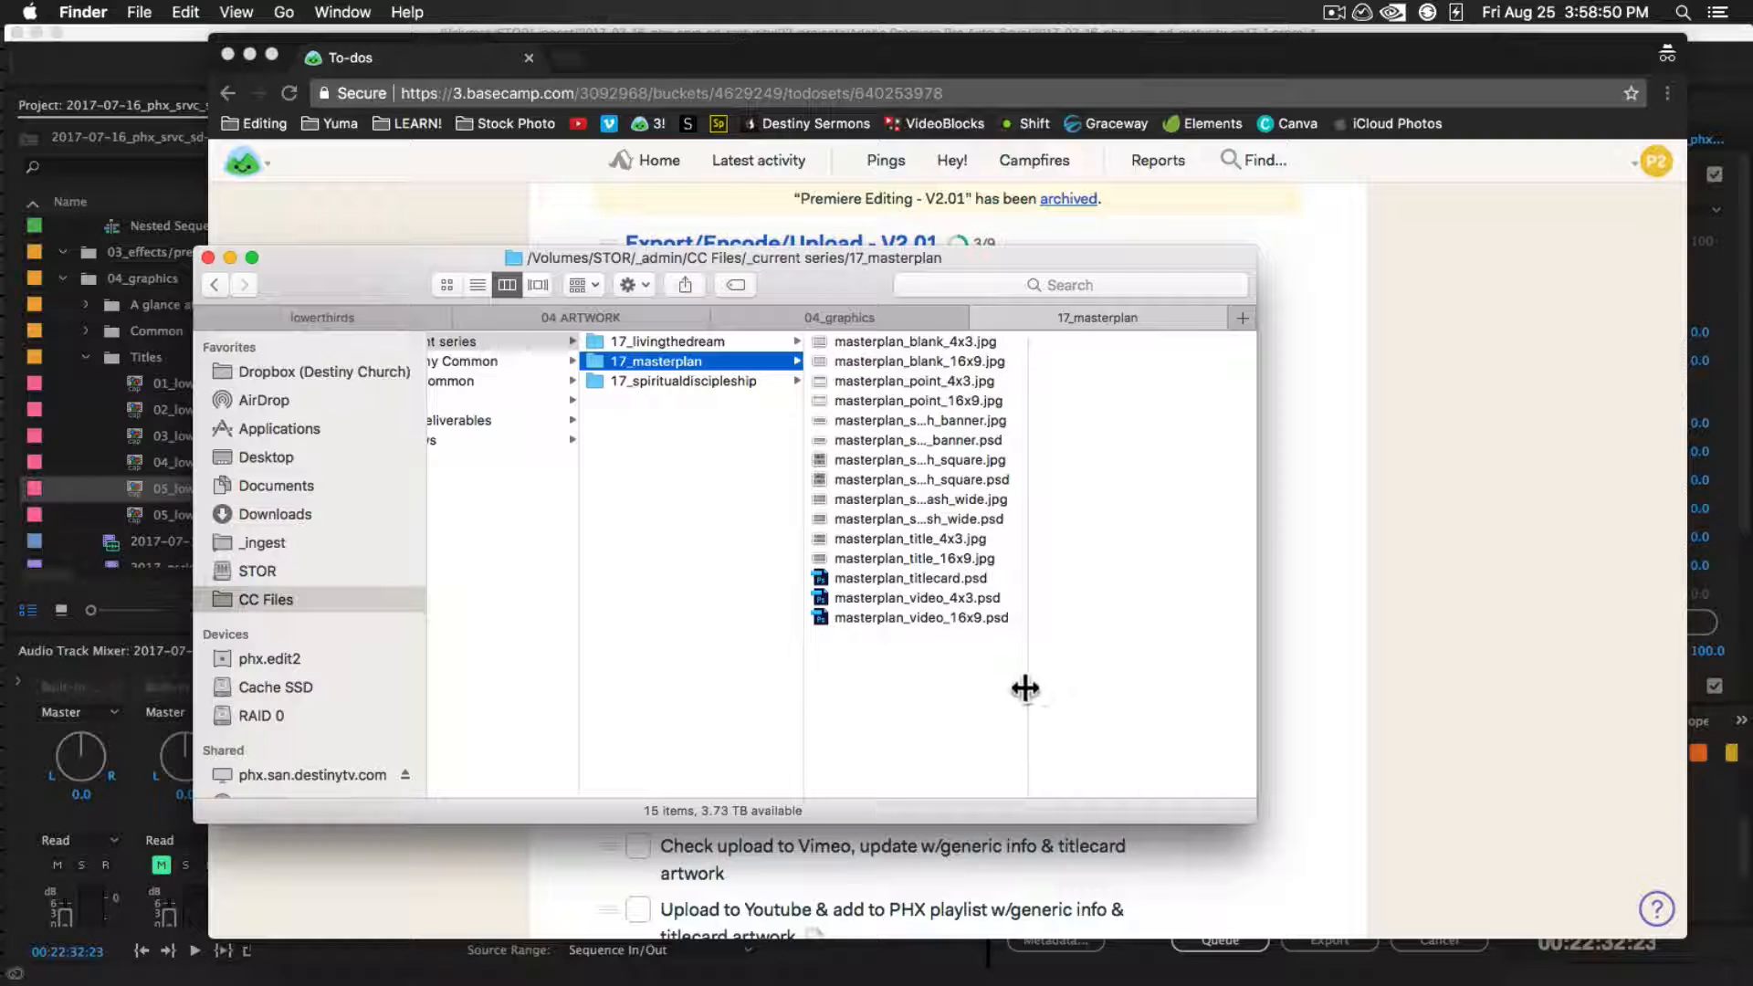
left_click(966, 615)
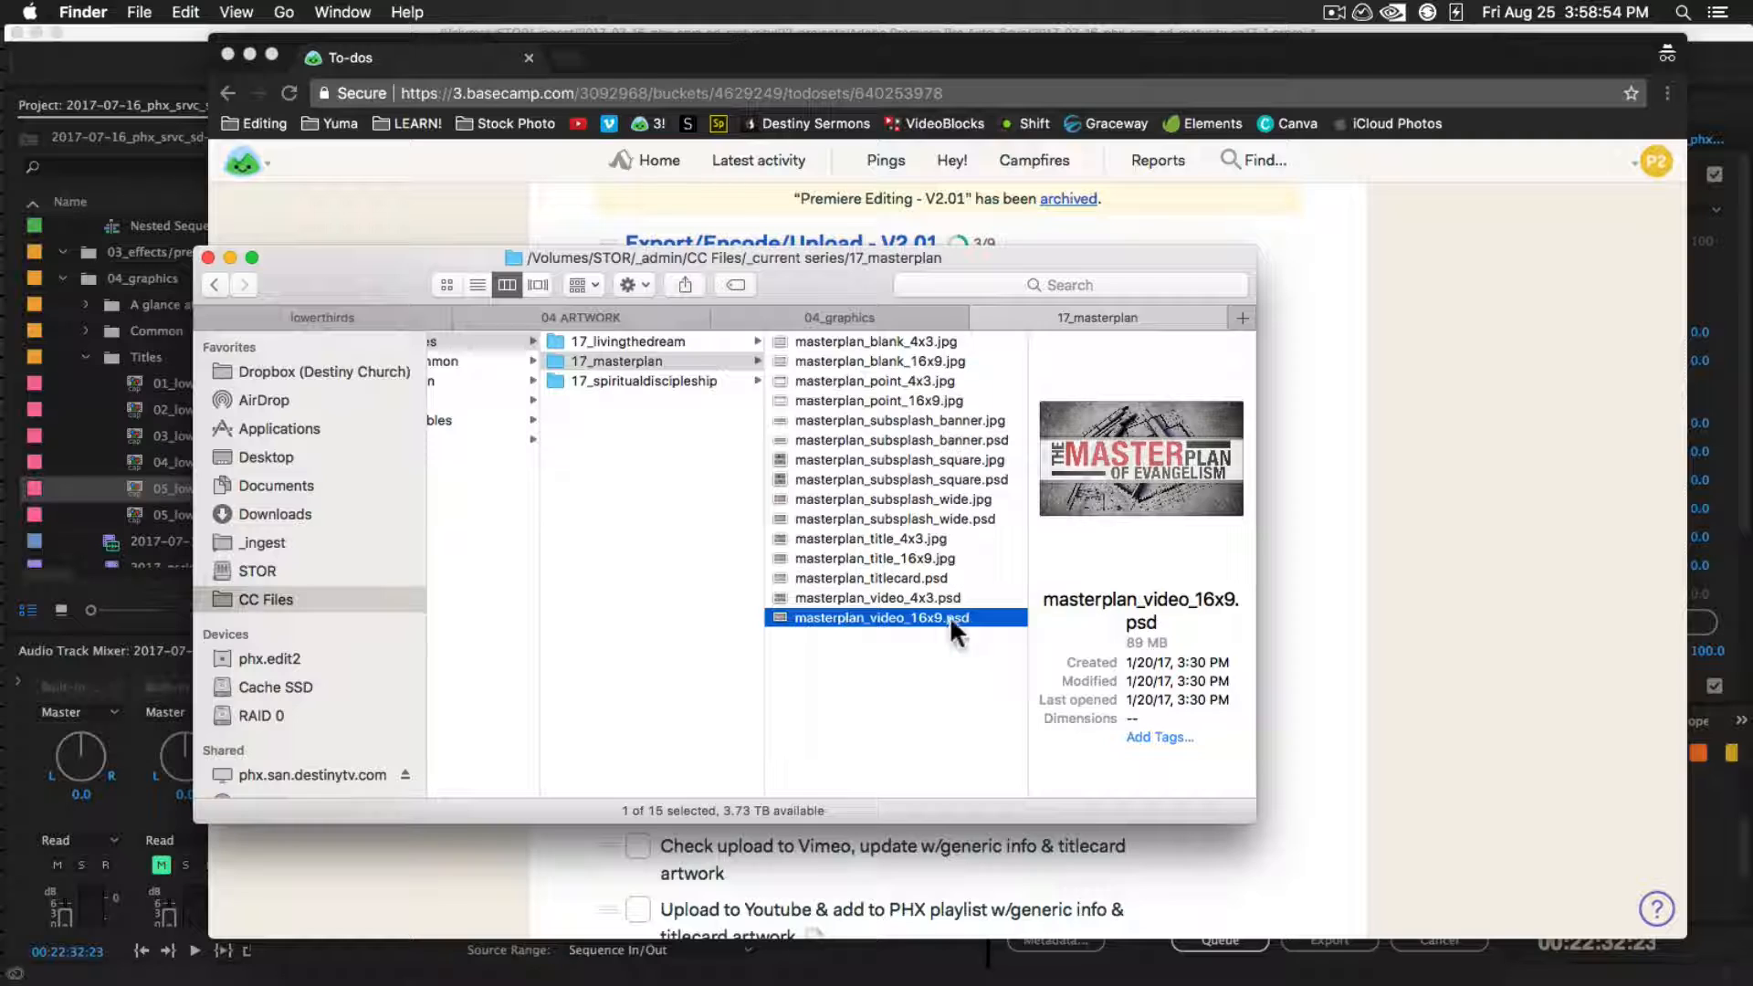
left_click(899, 692)
scroll(657, 567, "left", 5)
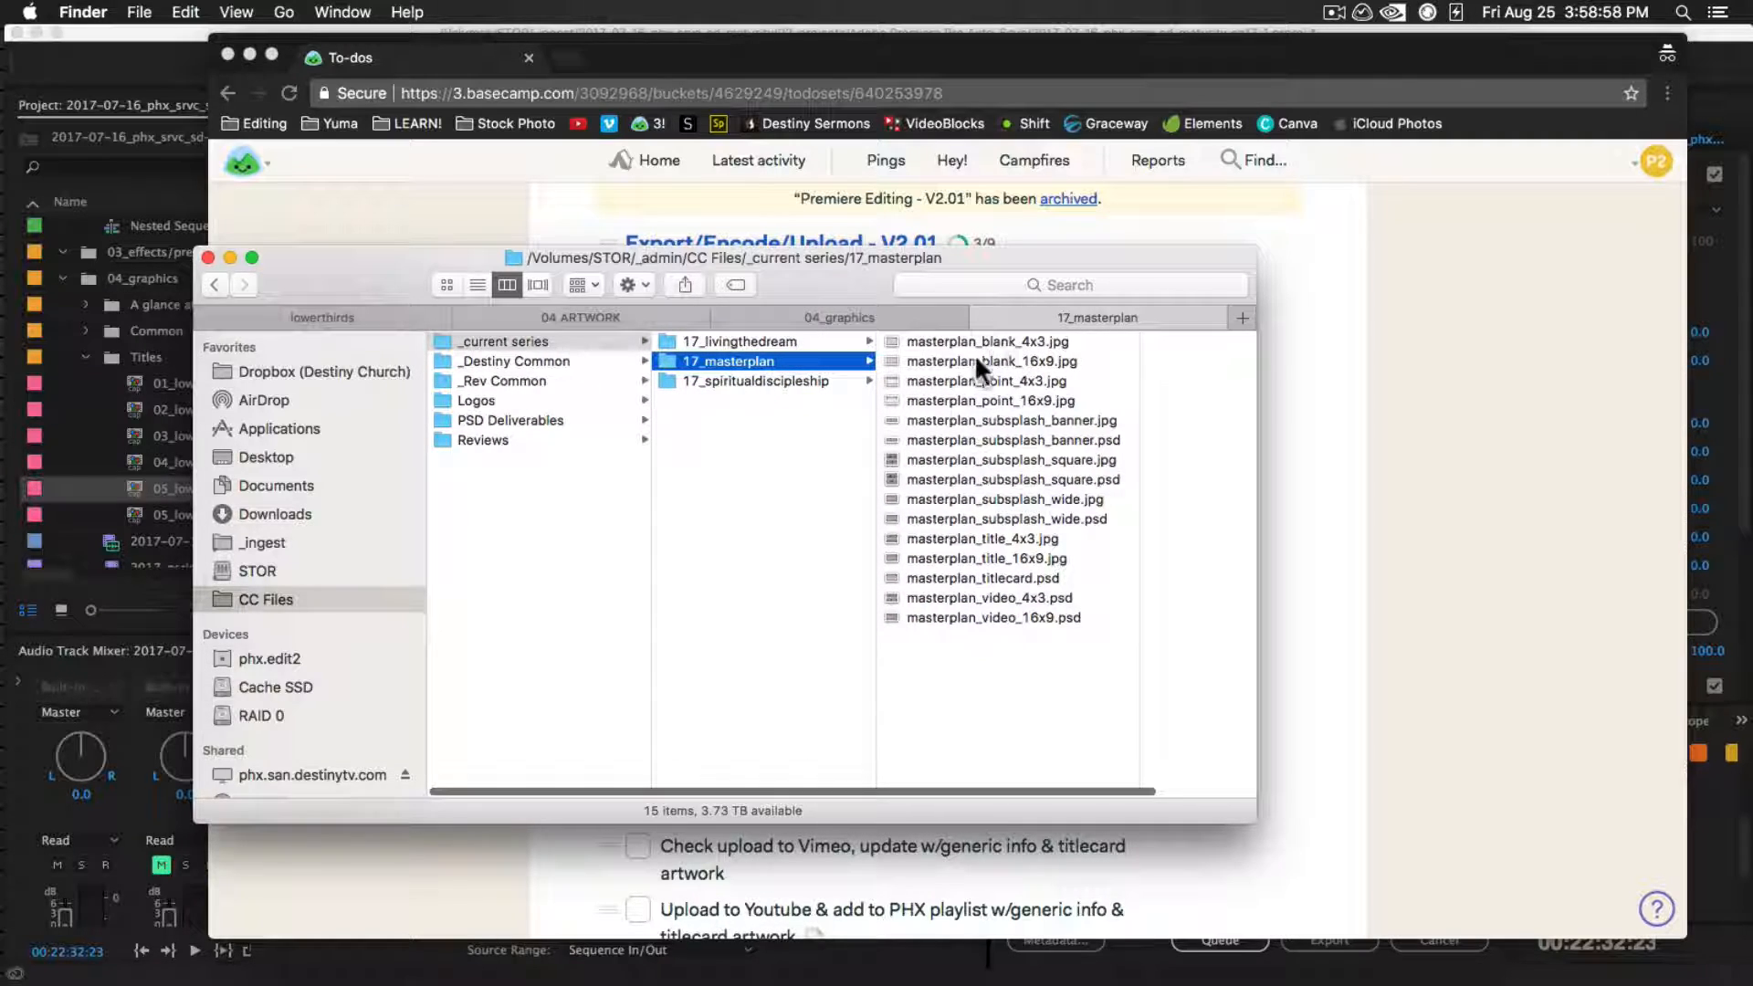
Recheck the project's 04_graphics folder, return to the Basecamp checklist in Chrome, and complete the to-do confirming Subsplash artwork is saved to 04_artwork
left_click(874, 310)
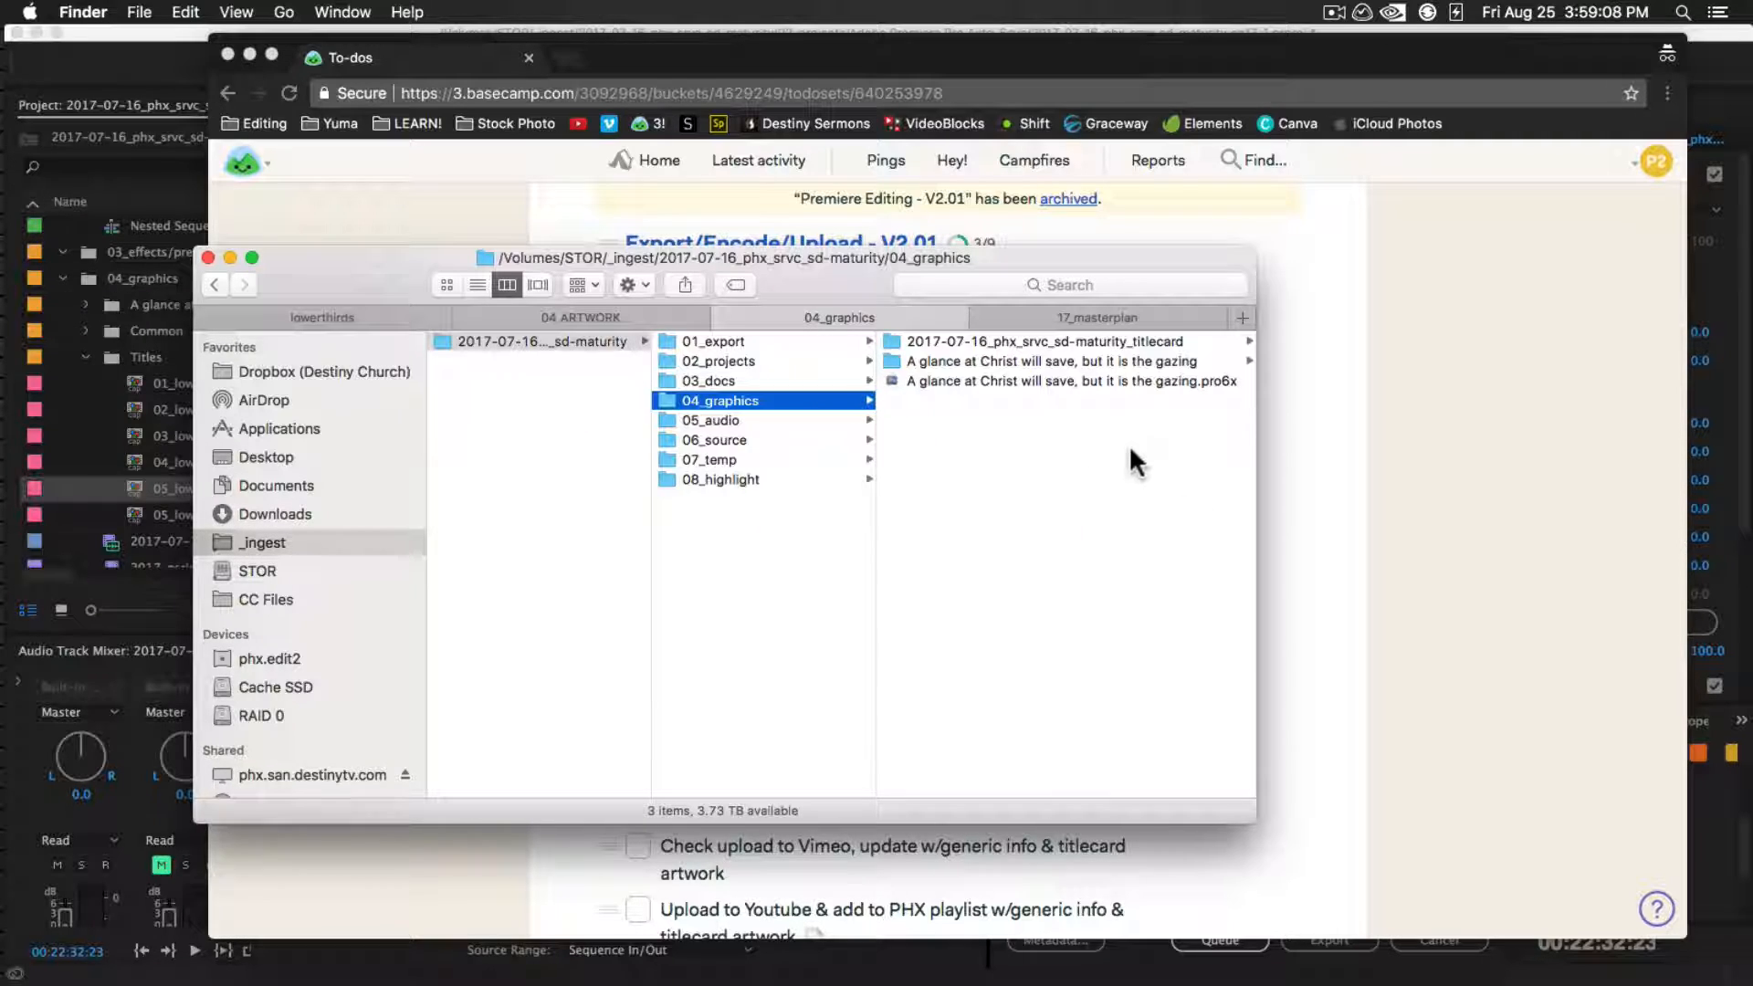
left_click(1439, 468)
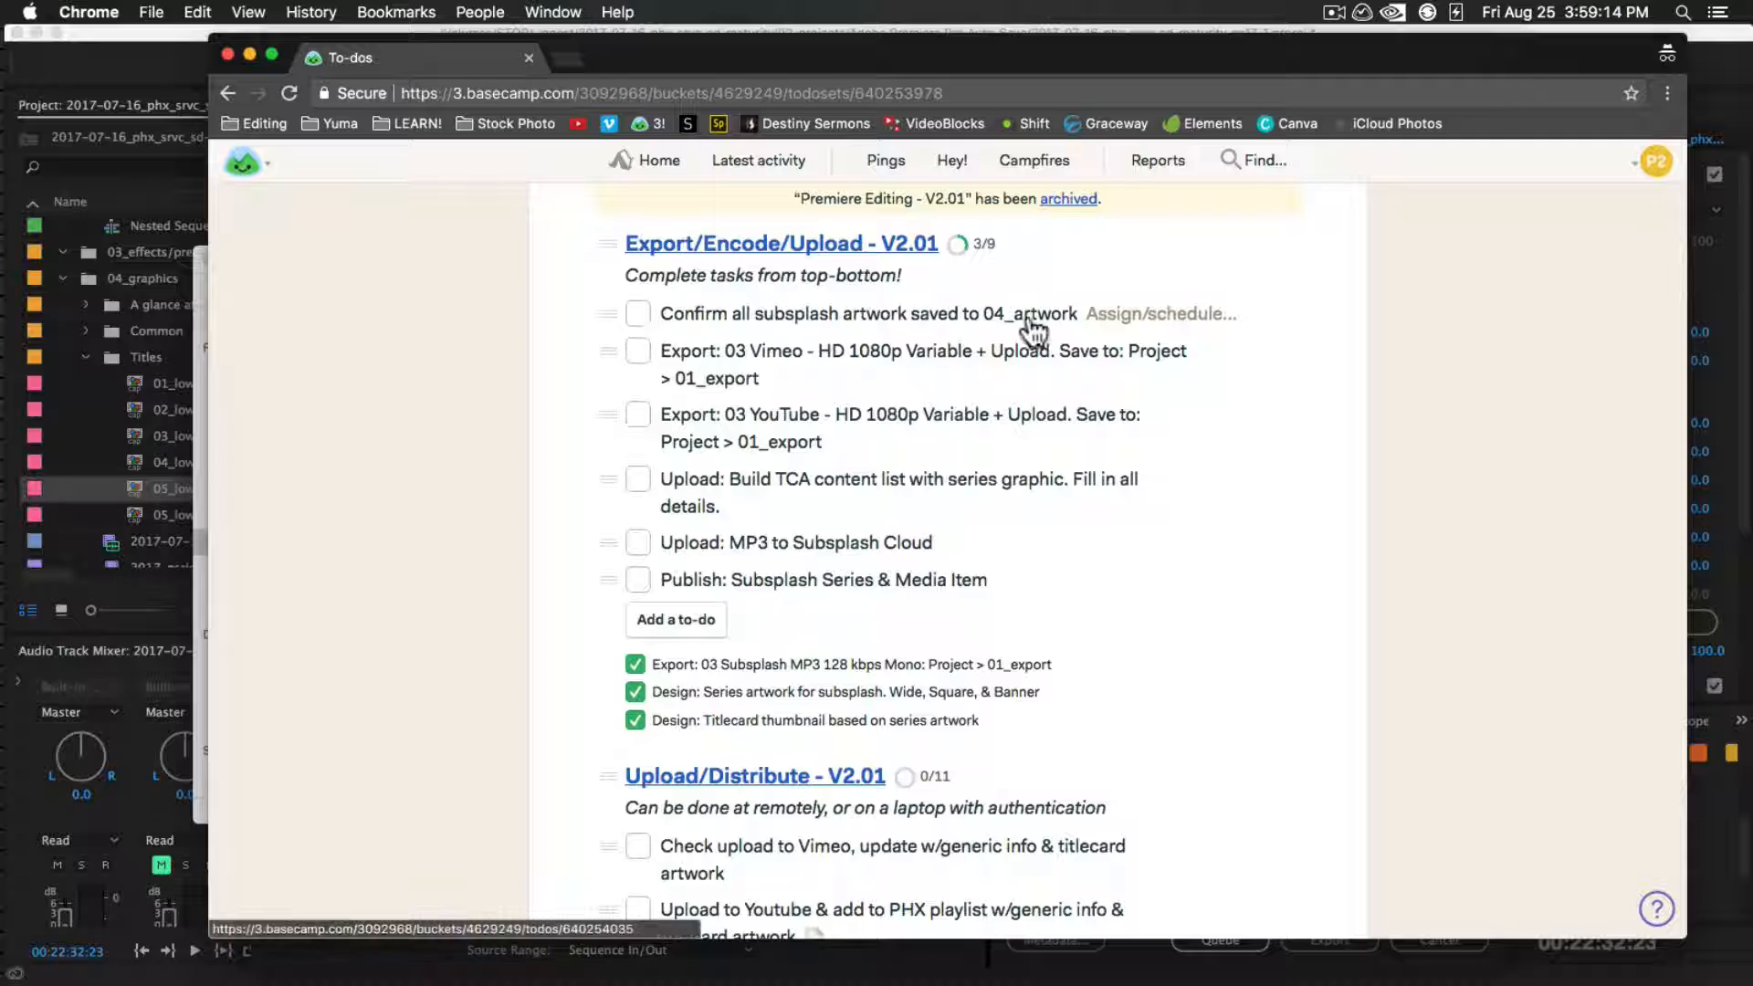
left_click(638, 312)
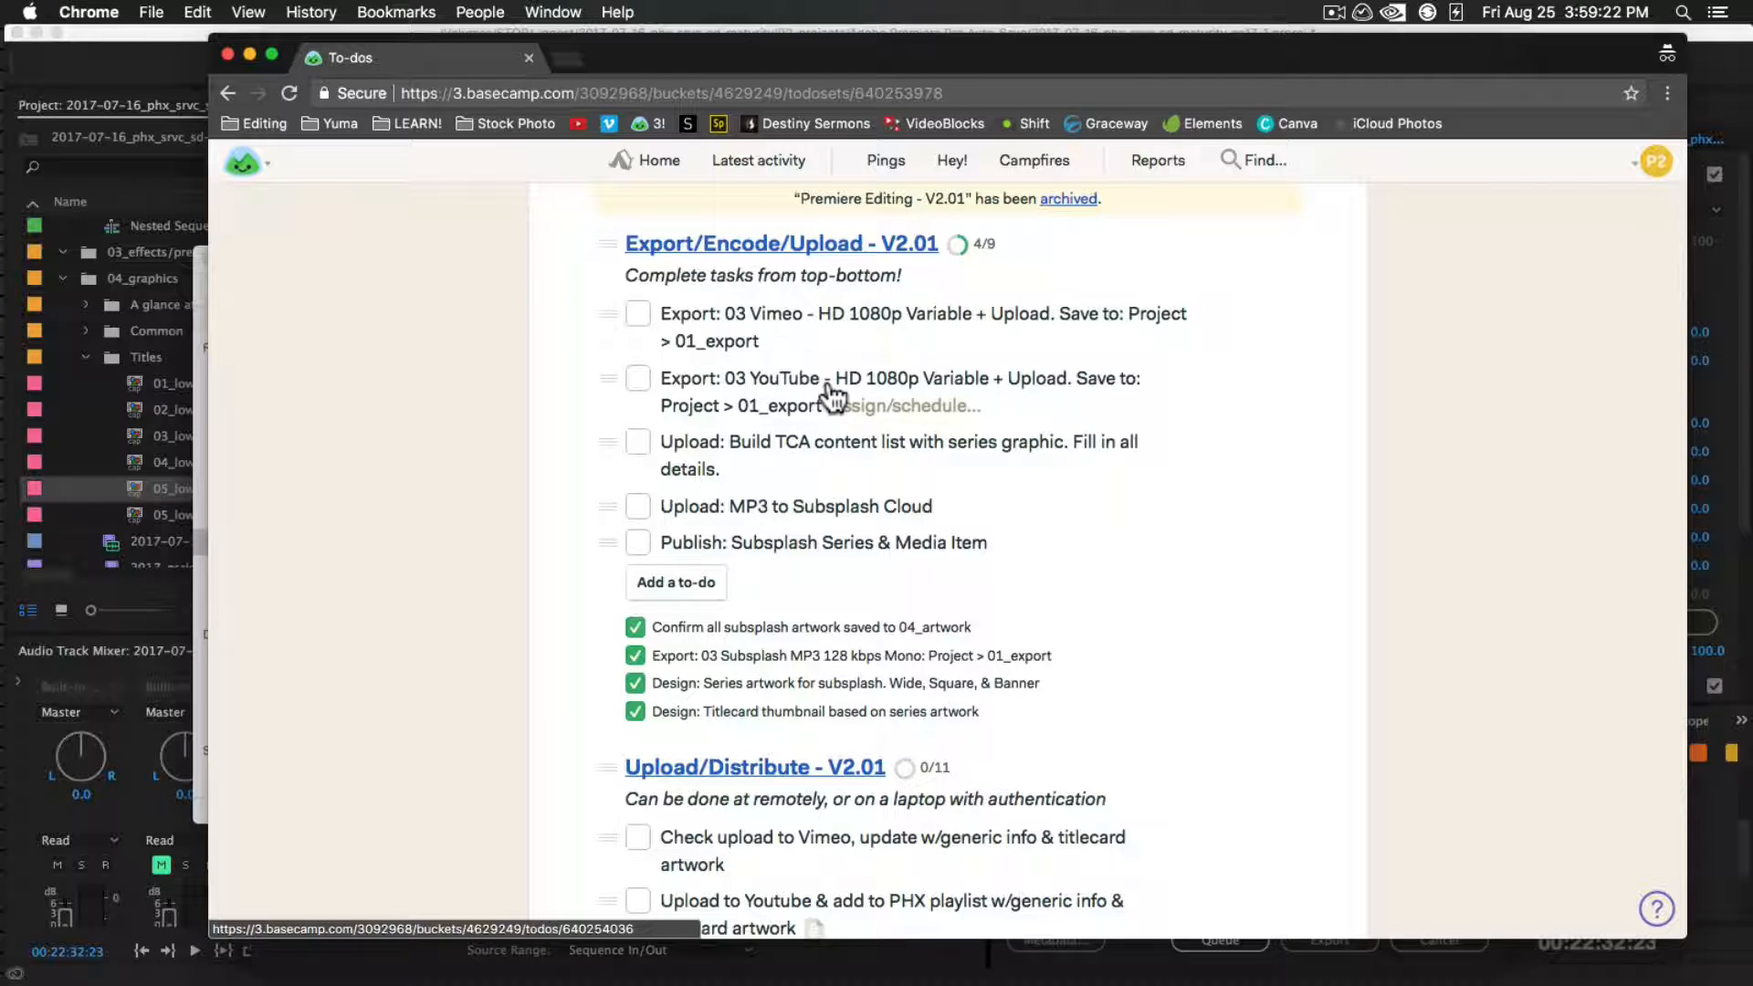
key("super+Tab")
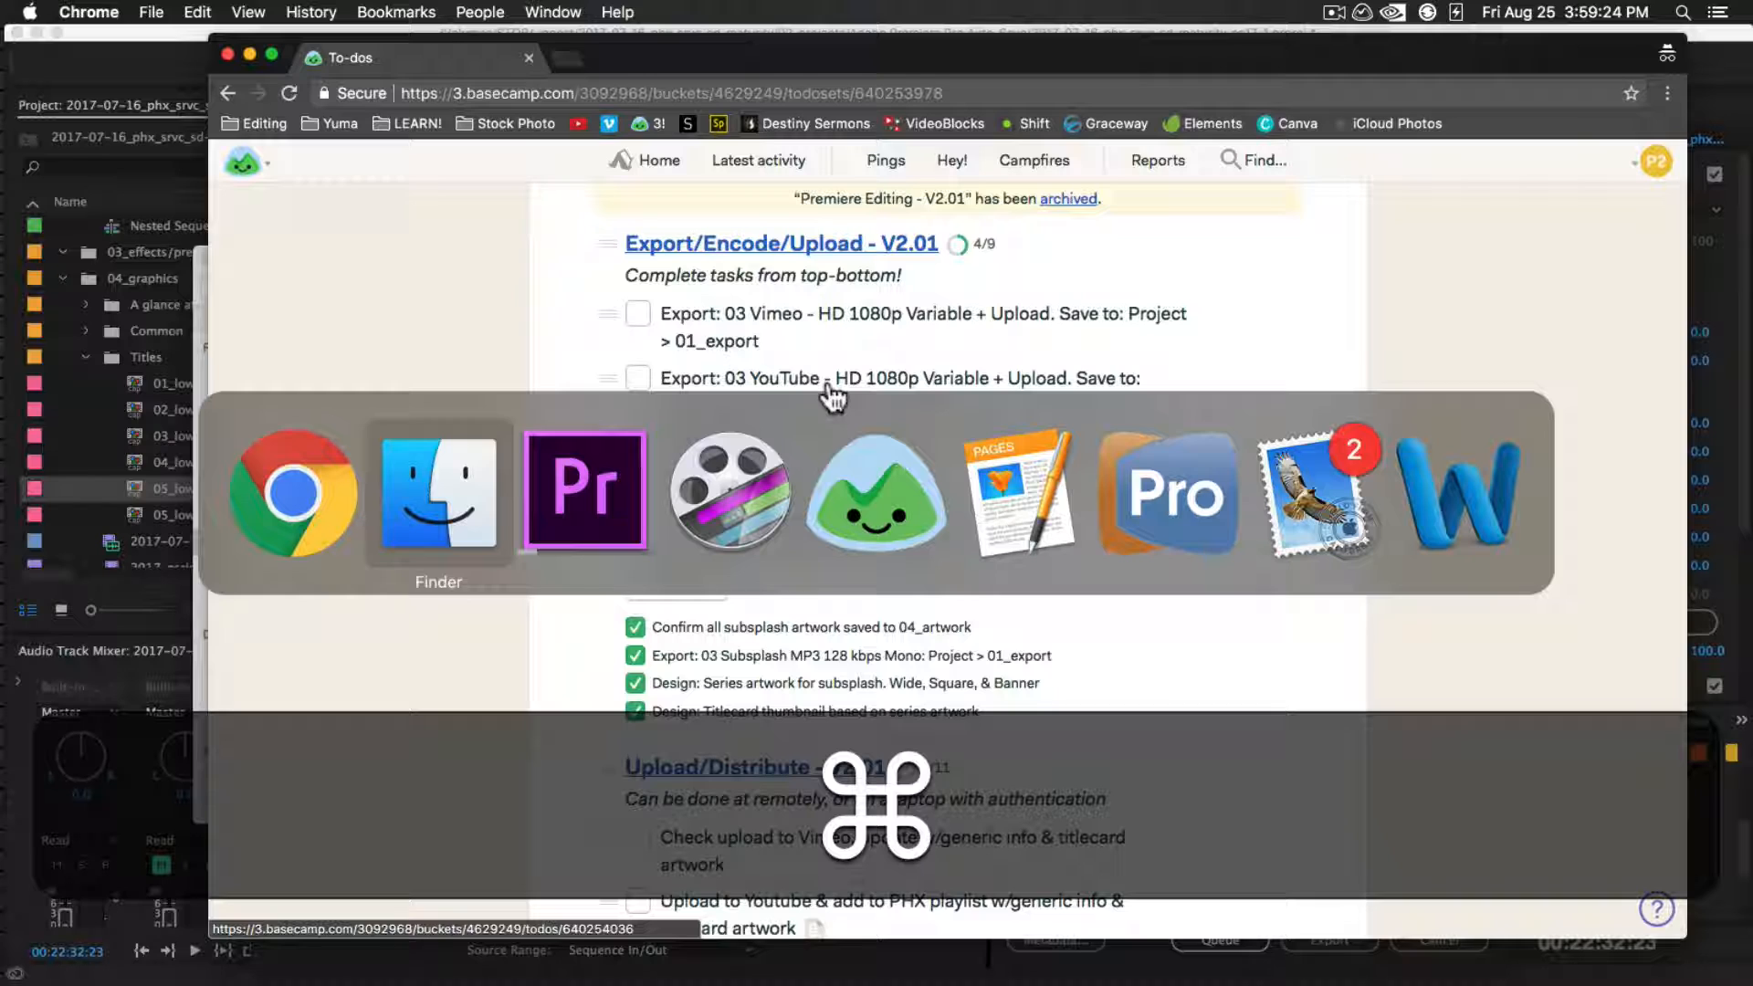
left_click(359, 510)
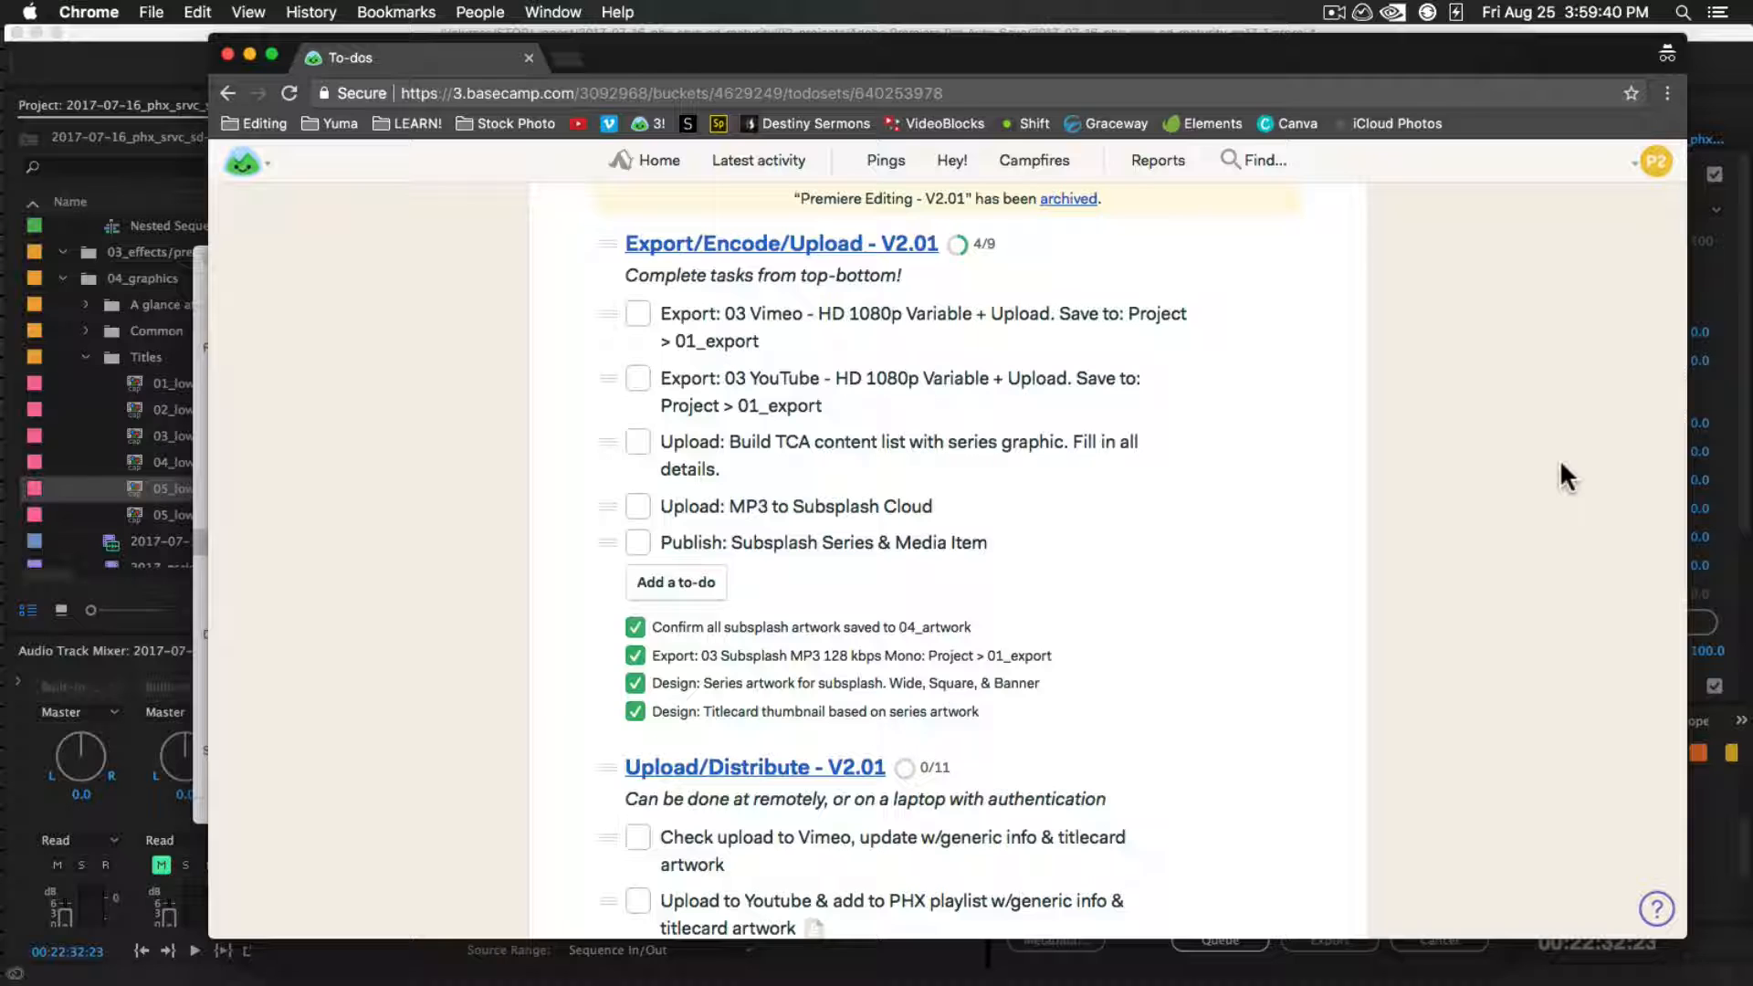
key("super+Tab")
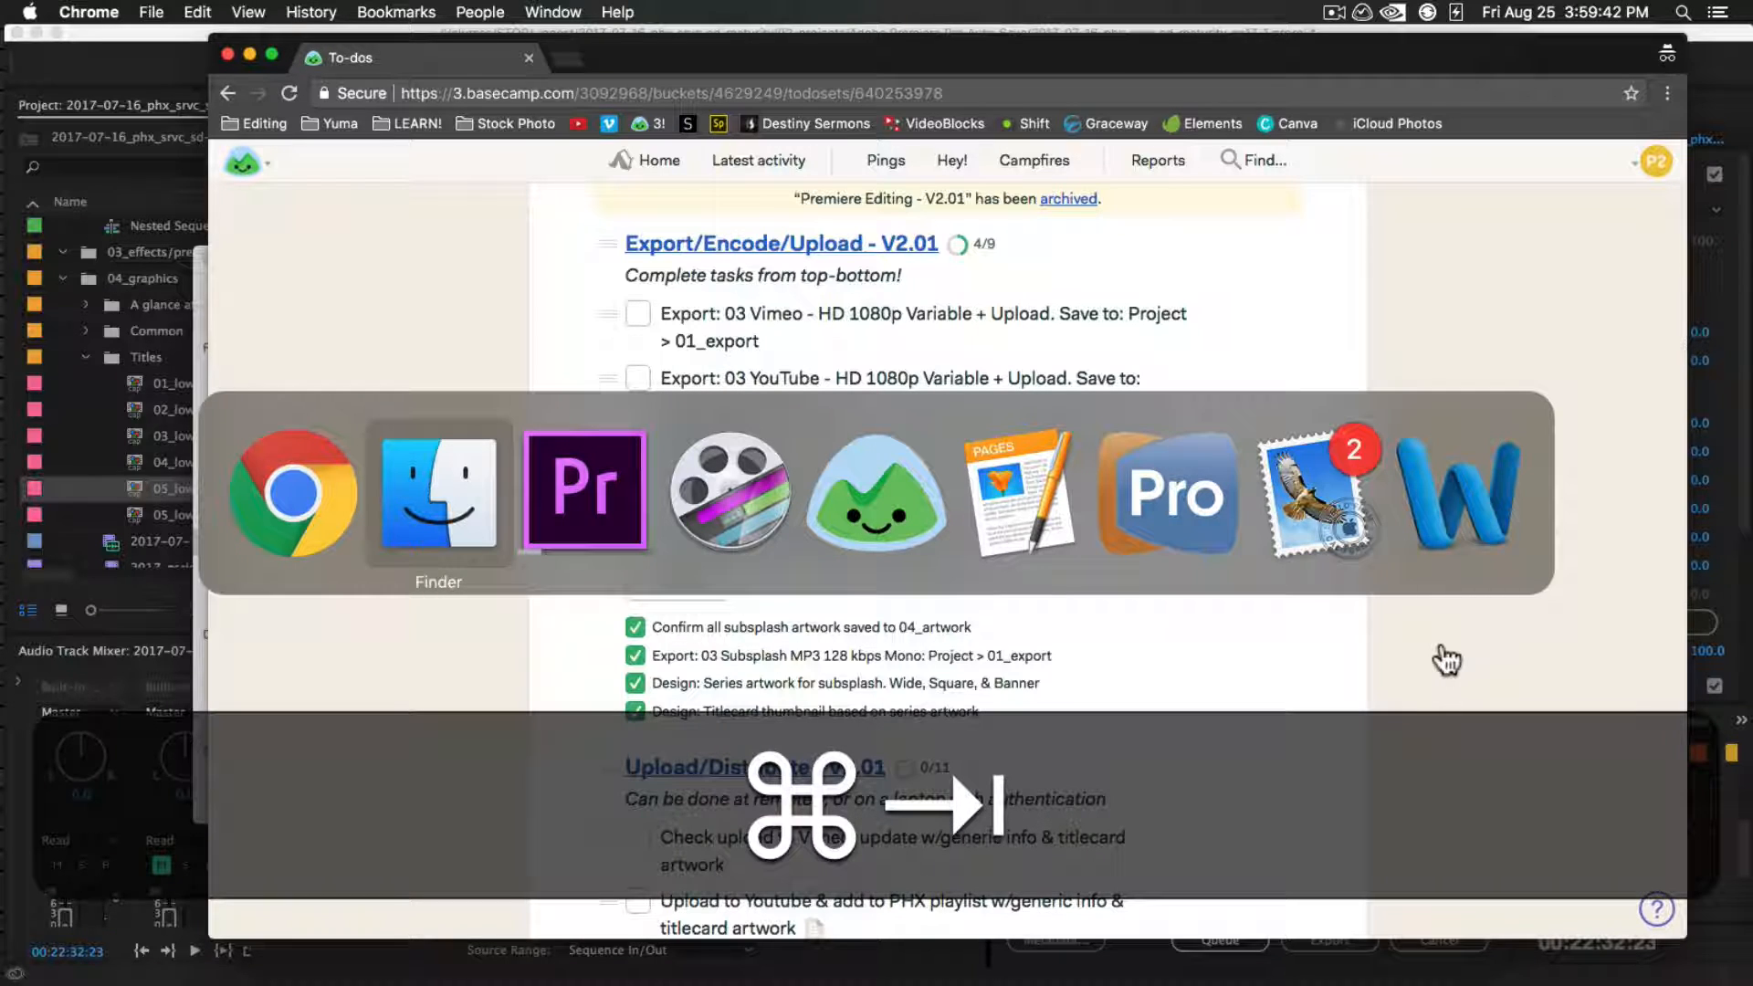
left_click(293, 528)
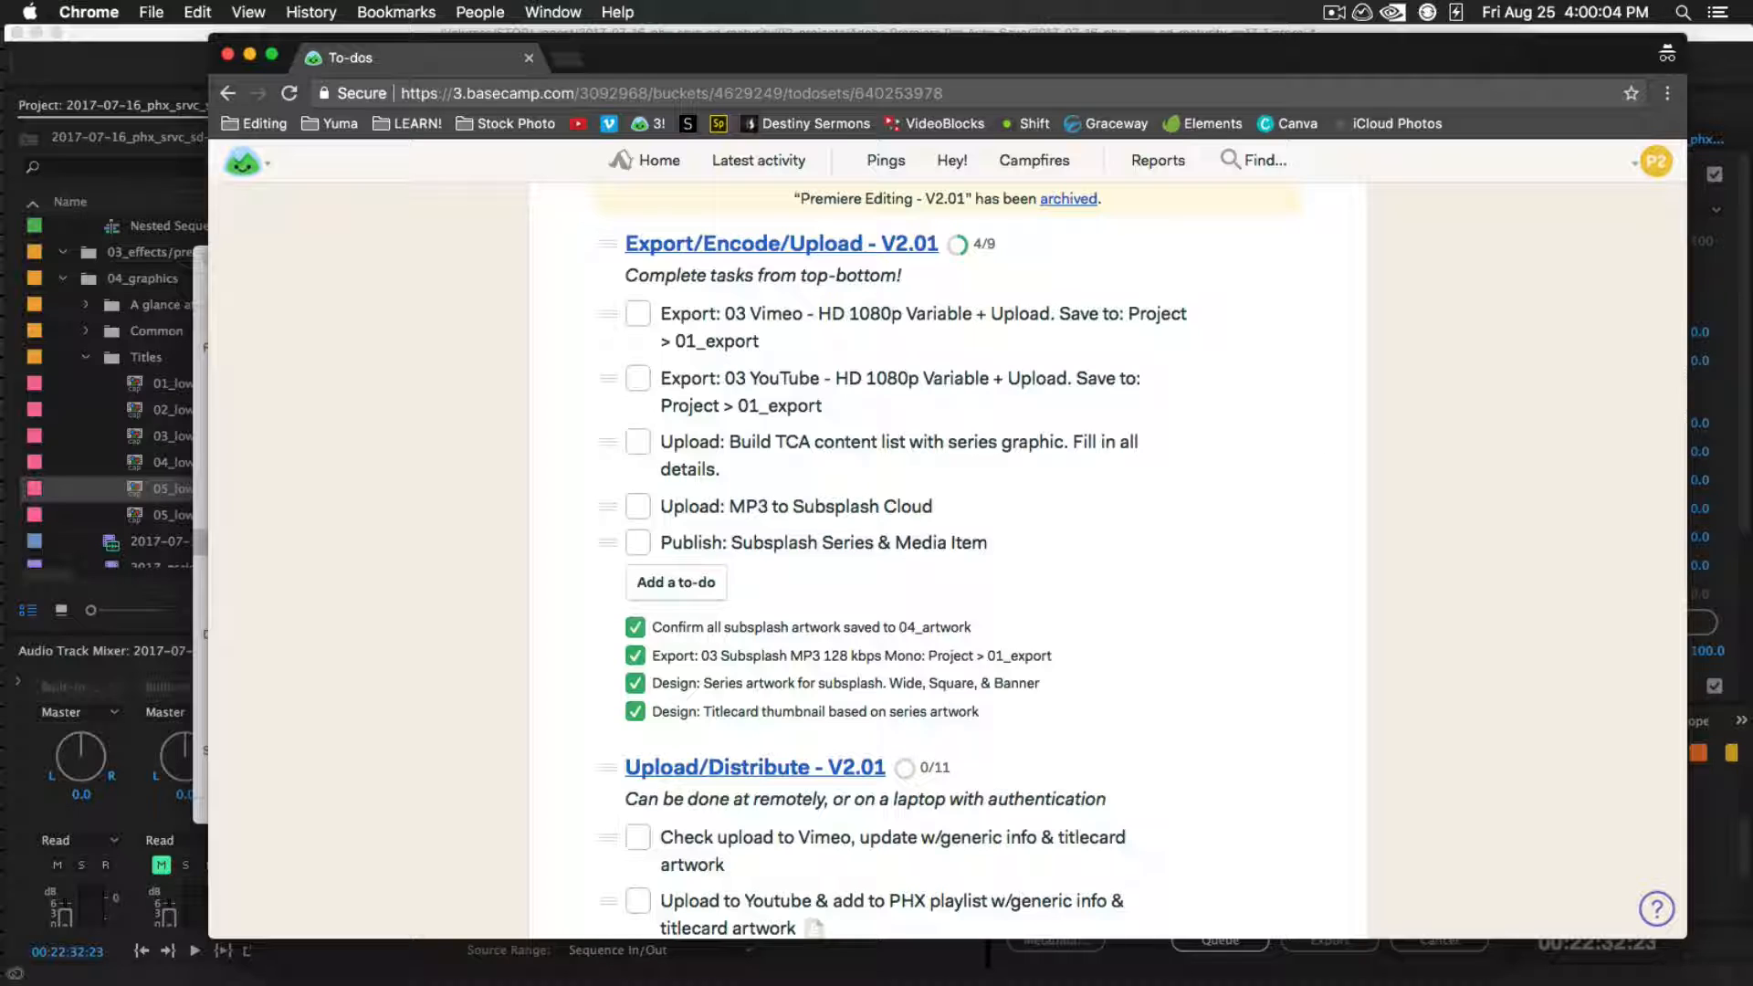
key("super+Tab")
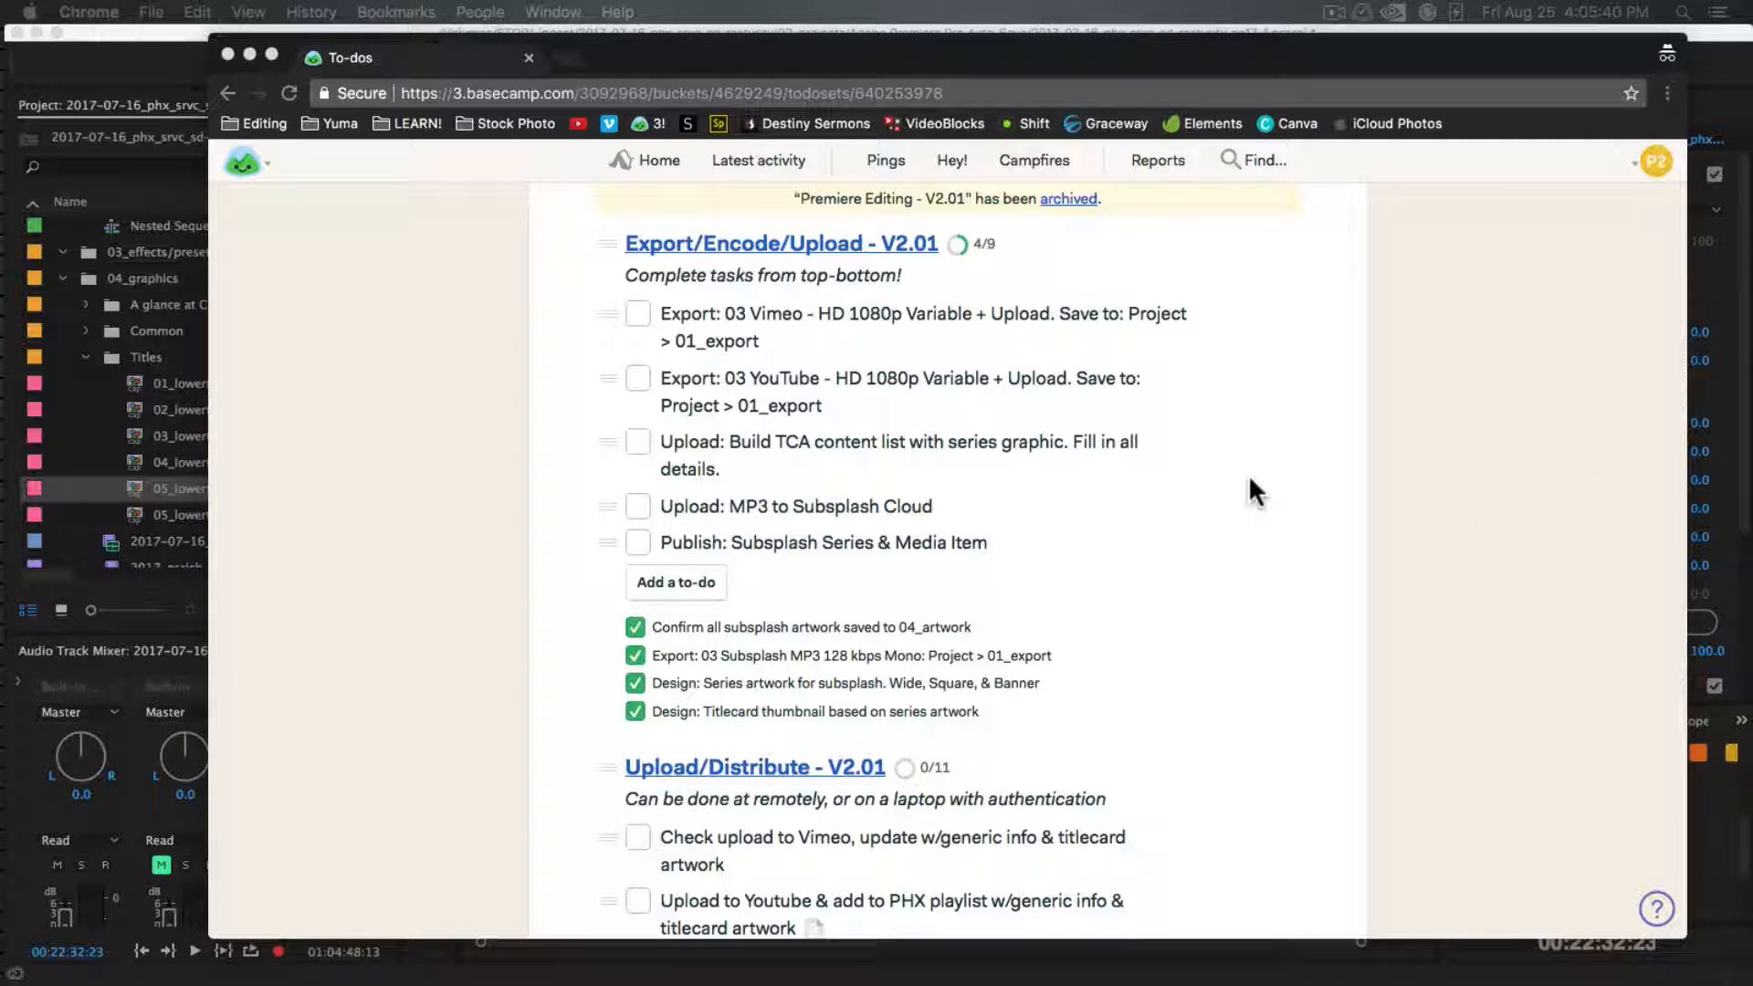
left_click(1323, 493)
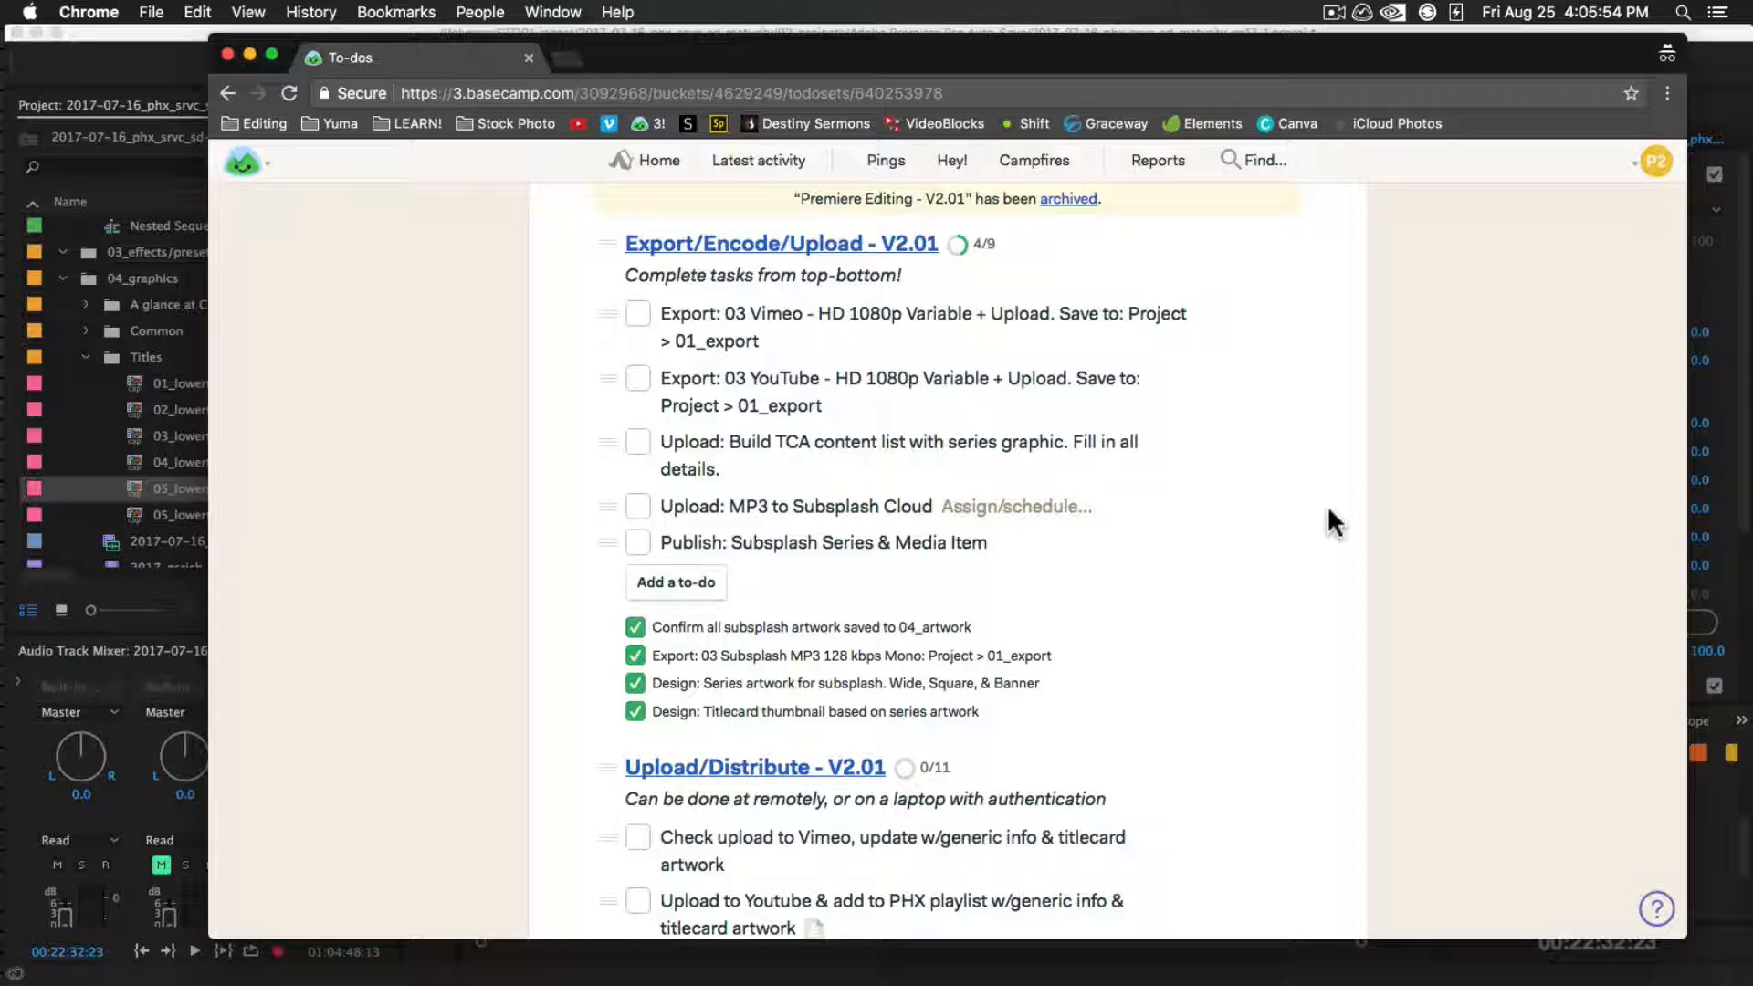
Switch to Premiere Pro, move the playhead to 00:23:12:18, and open the media export settings for the sequence
key("super+Tab")
key("super+Tab")
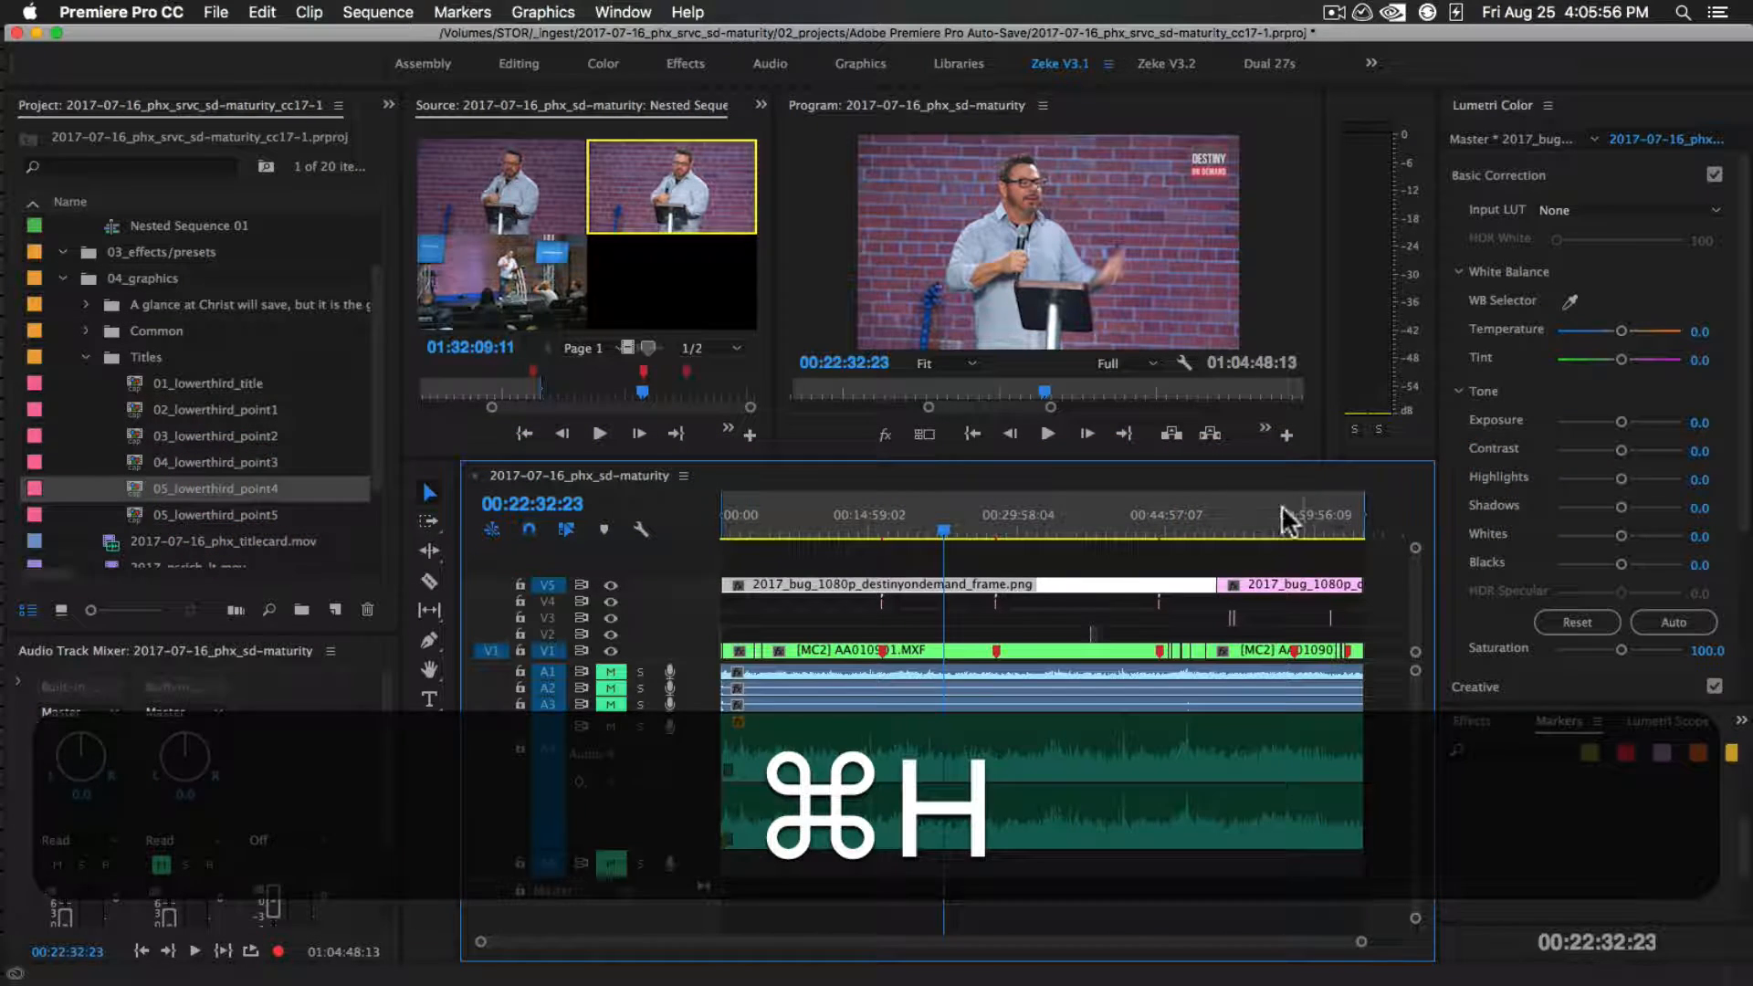
left_click(950, 528)
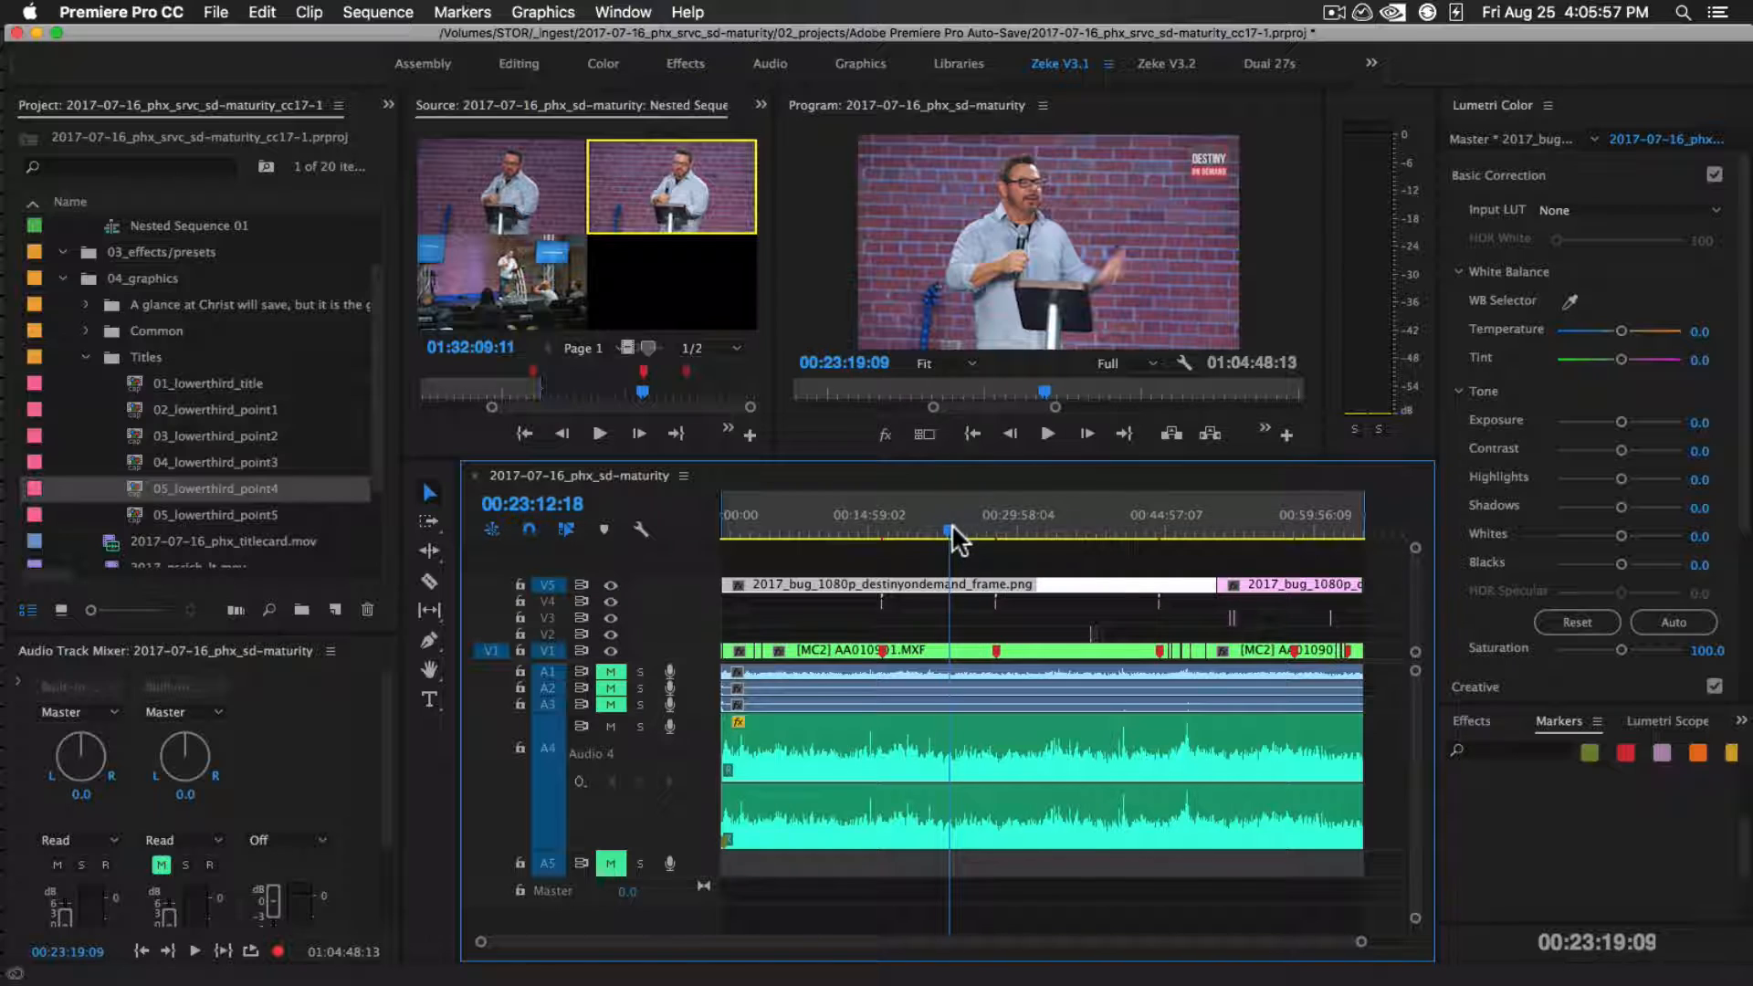
left_click(217, 12)
mouse_move(439, 553)
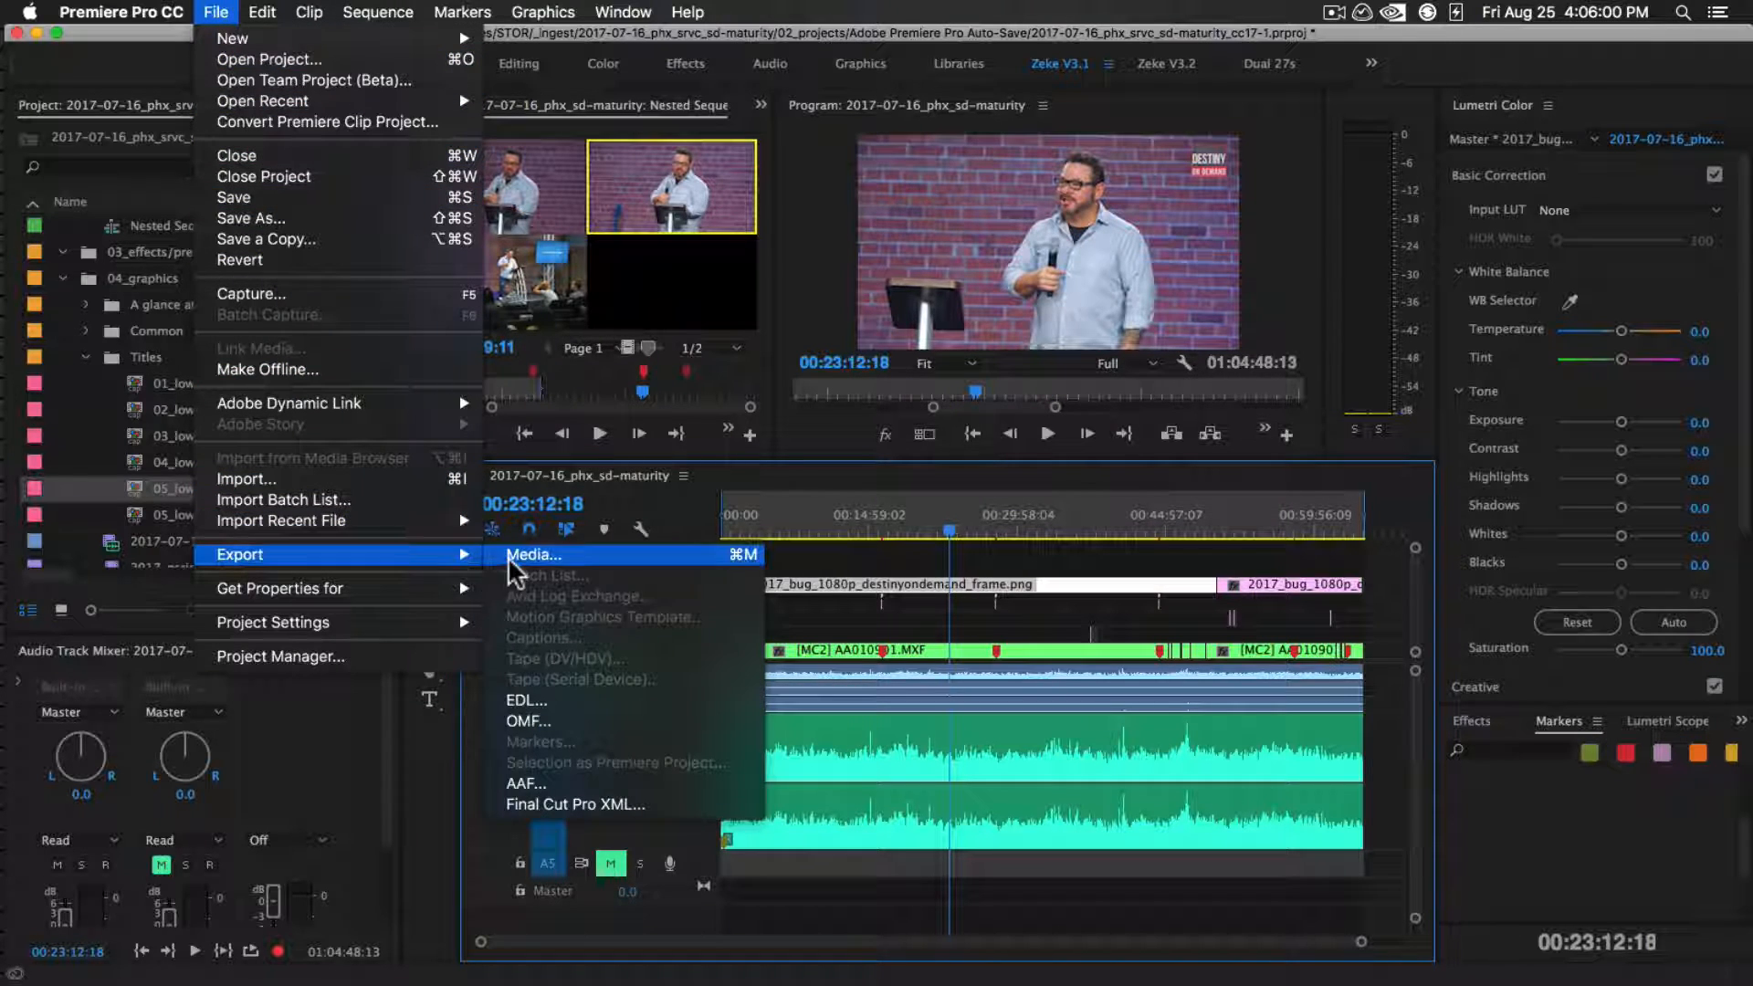
left_click(518, 564)
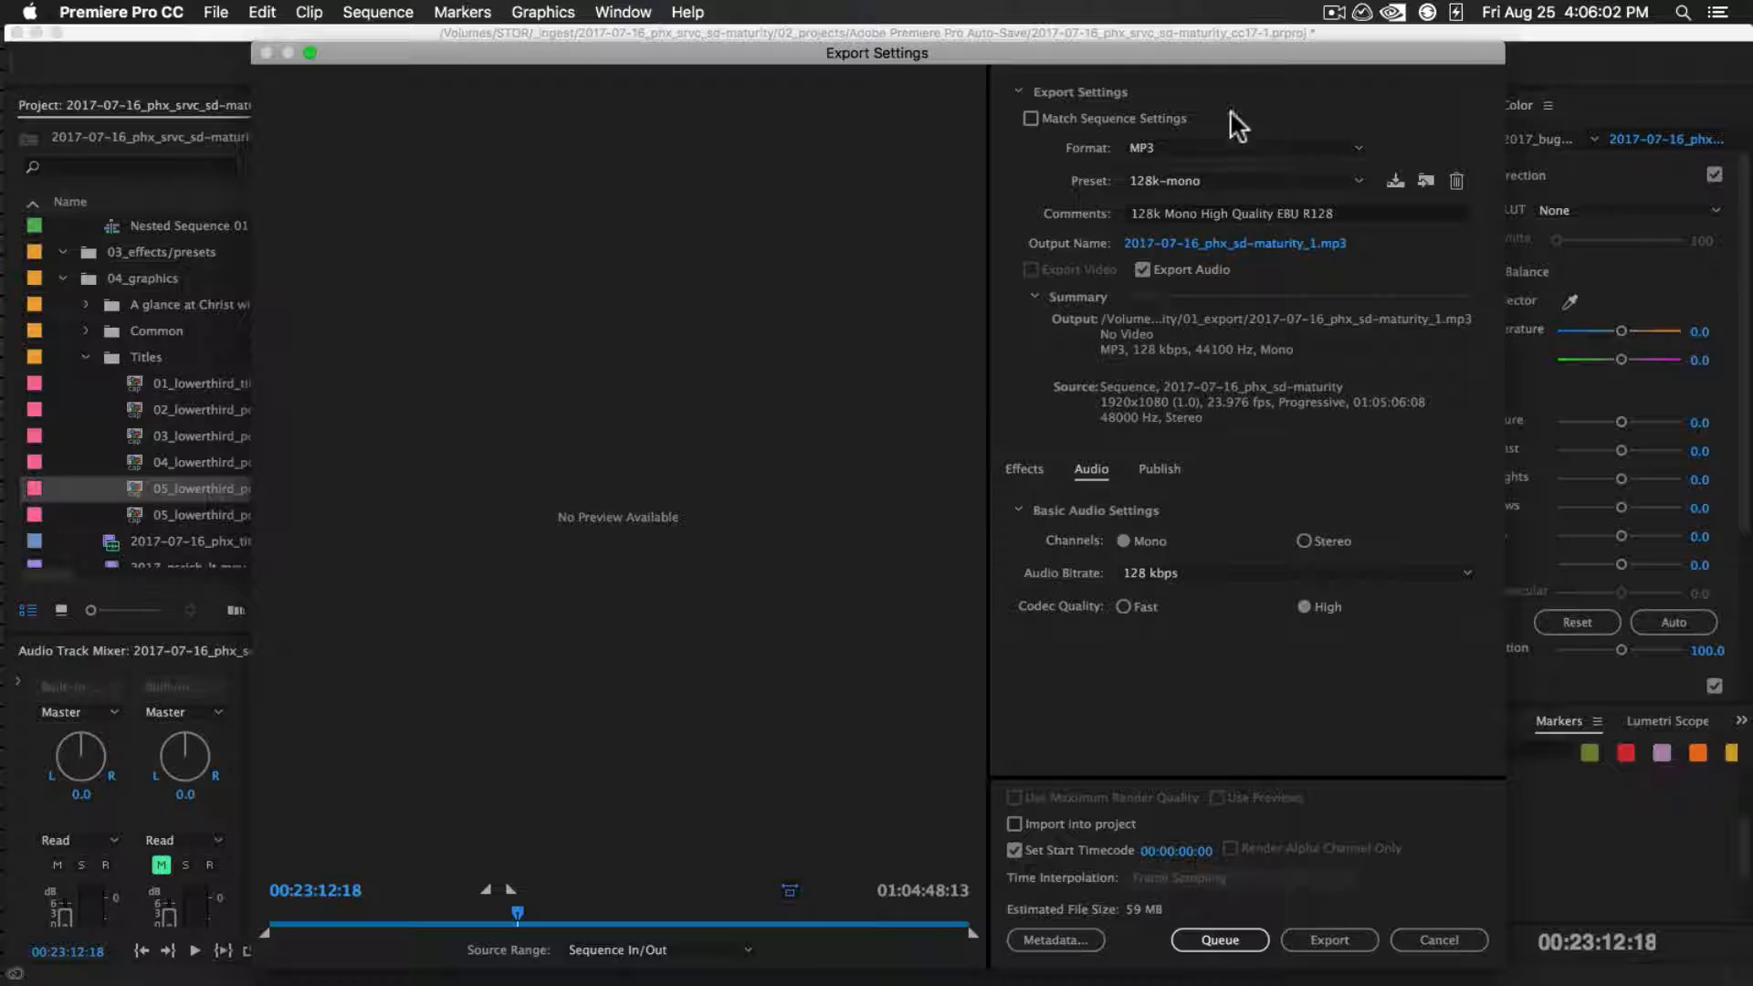
Cancel the export settings without queuing or exporting the sequence
left_click_drag(1142, 61, 1137, 49)
left_click(1240, 930)
left_click(1432, 933)
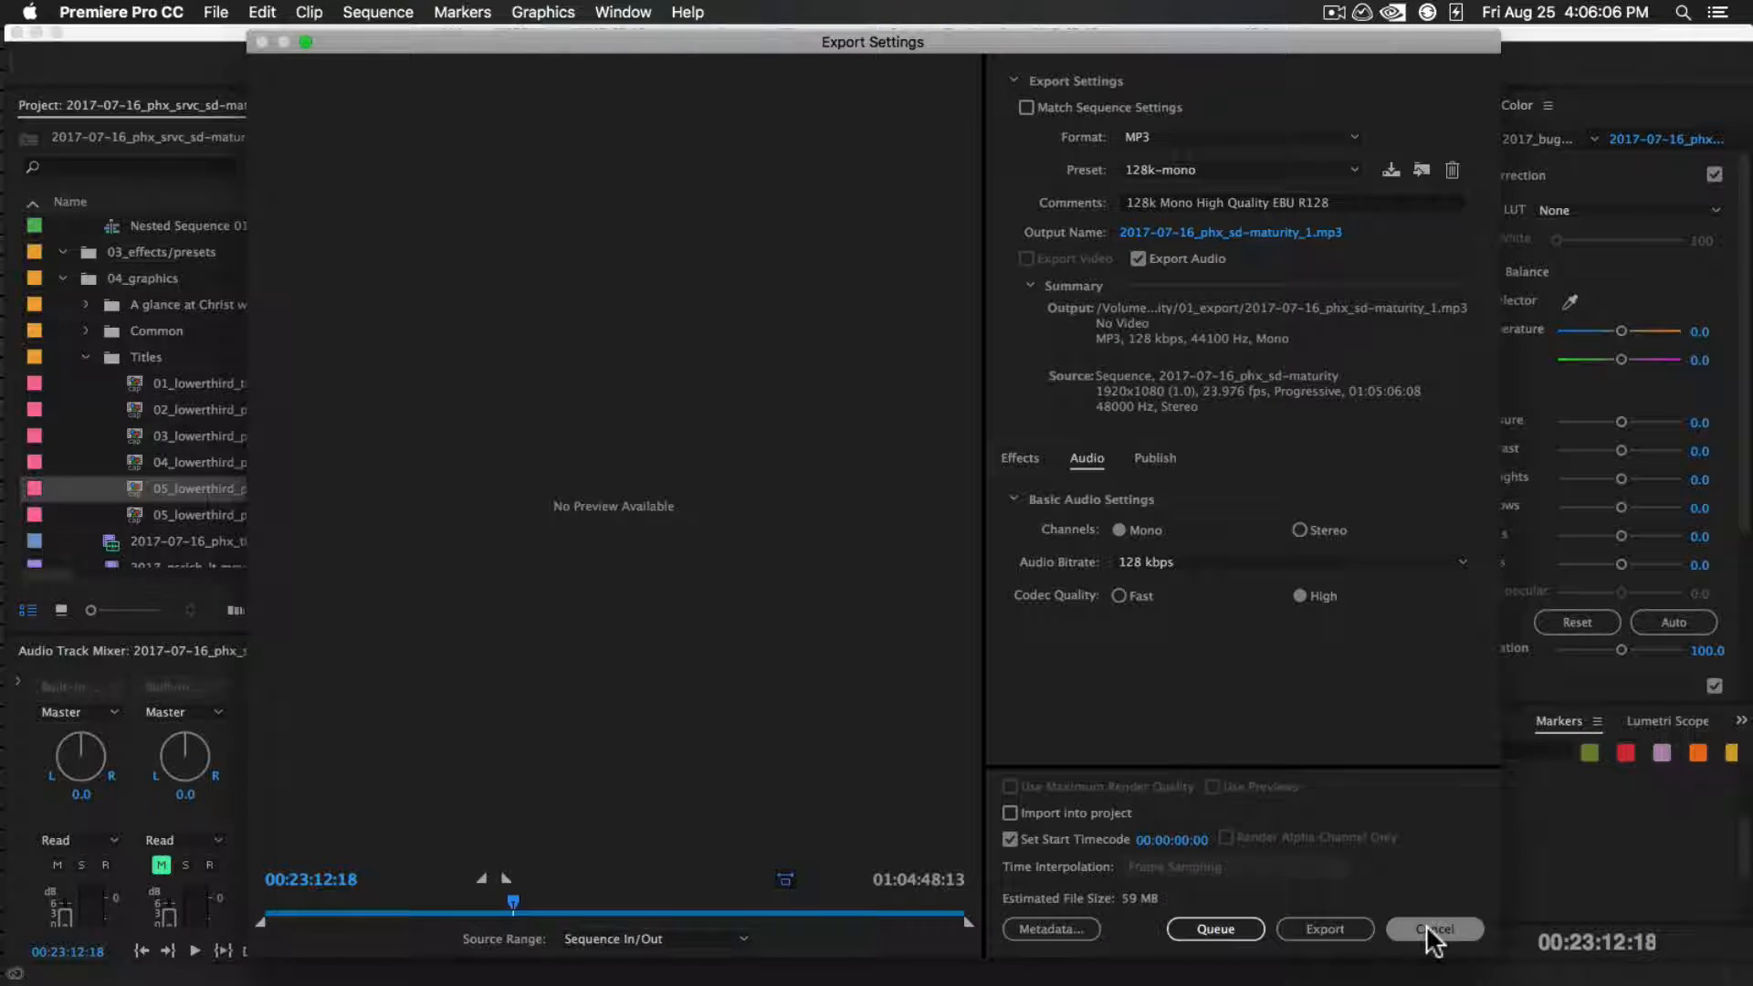
left_click(1429, 931)
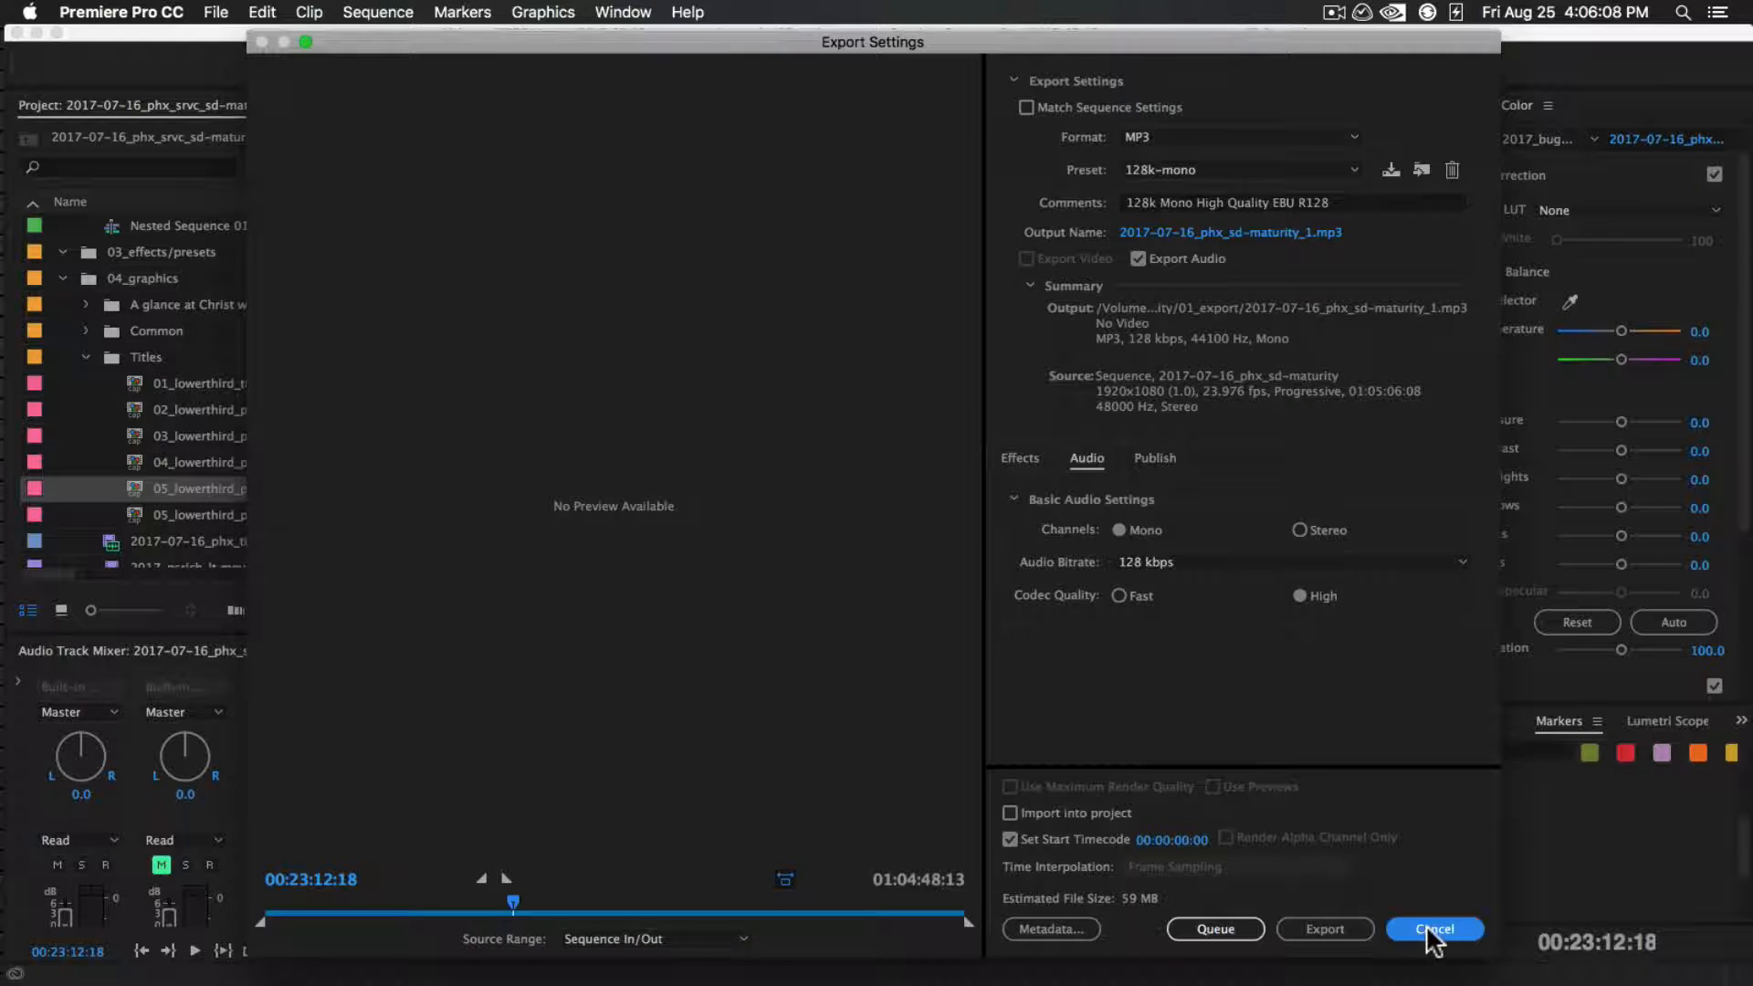
Set the sequence's In point at its very start to include the title intro, and play the intro briefly from 00:00:06:05
left_click_drag(824, 524, 732, 522)
key("equal")
key("equal")
key("equal")
key("equal")
key("equal")
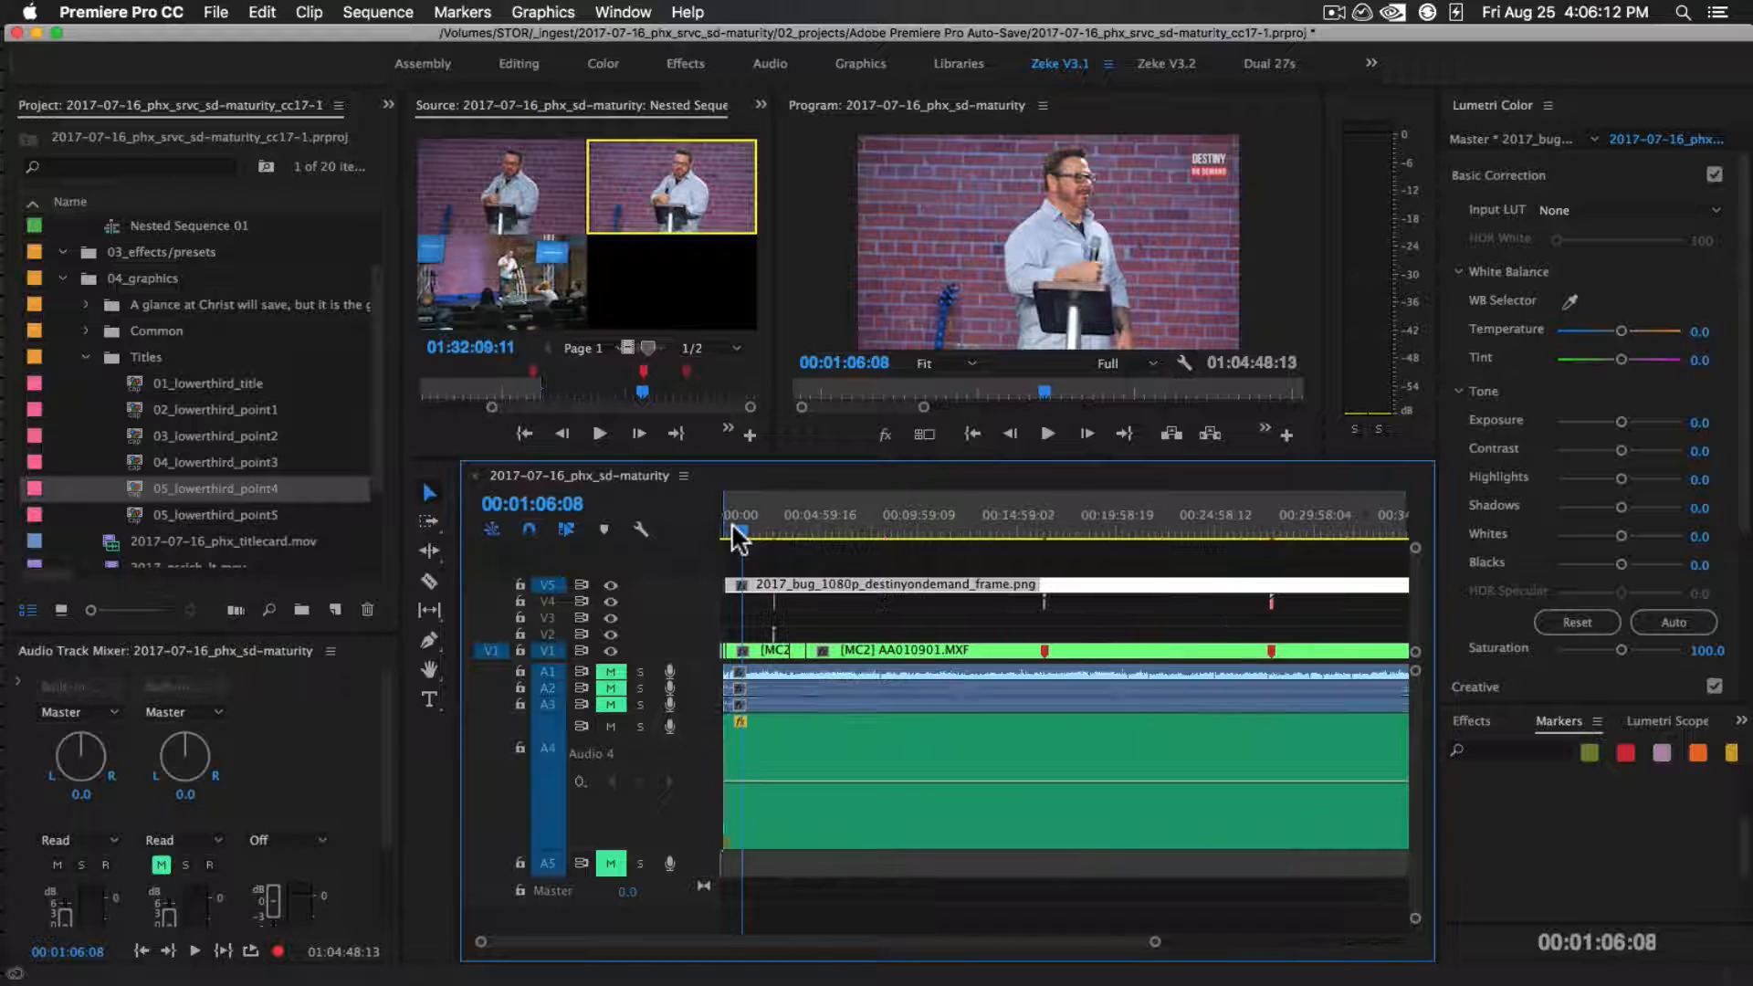
left_click_drag(844, 527, 758, 525)
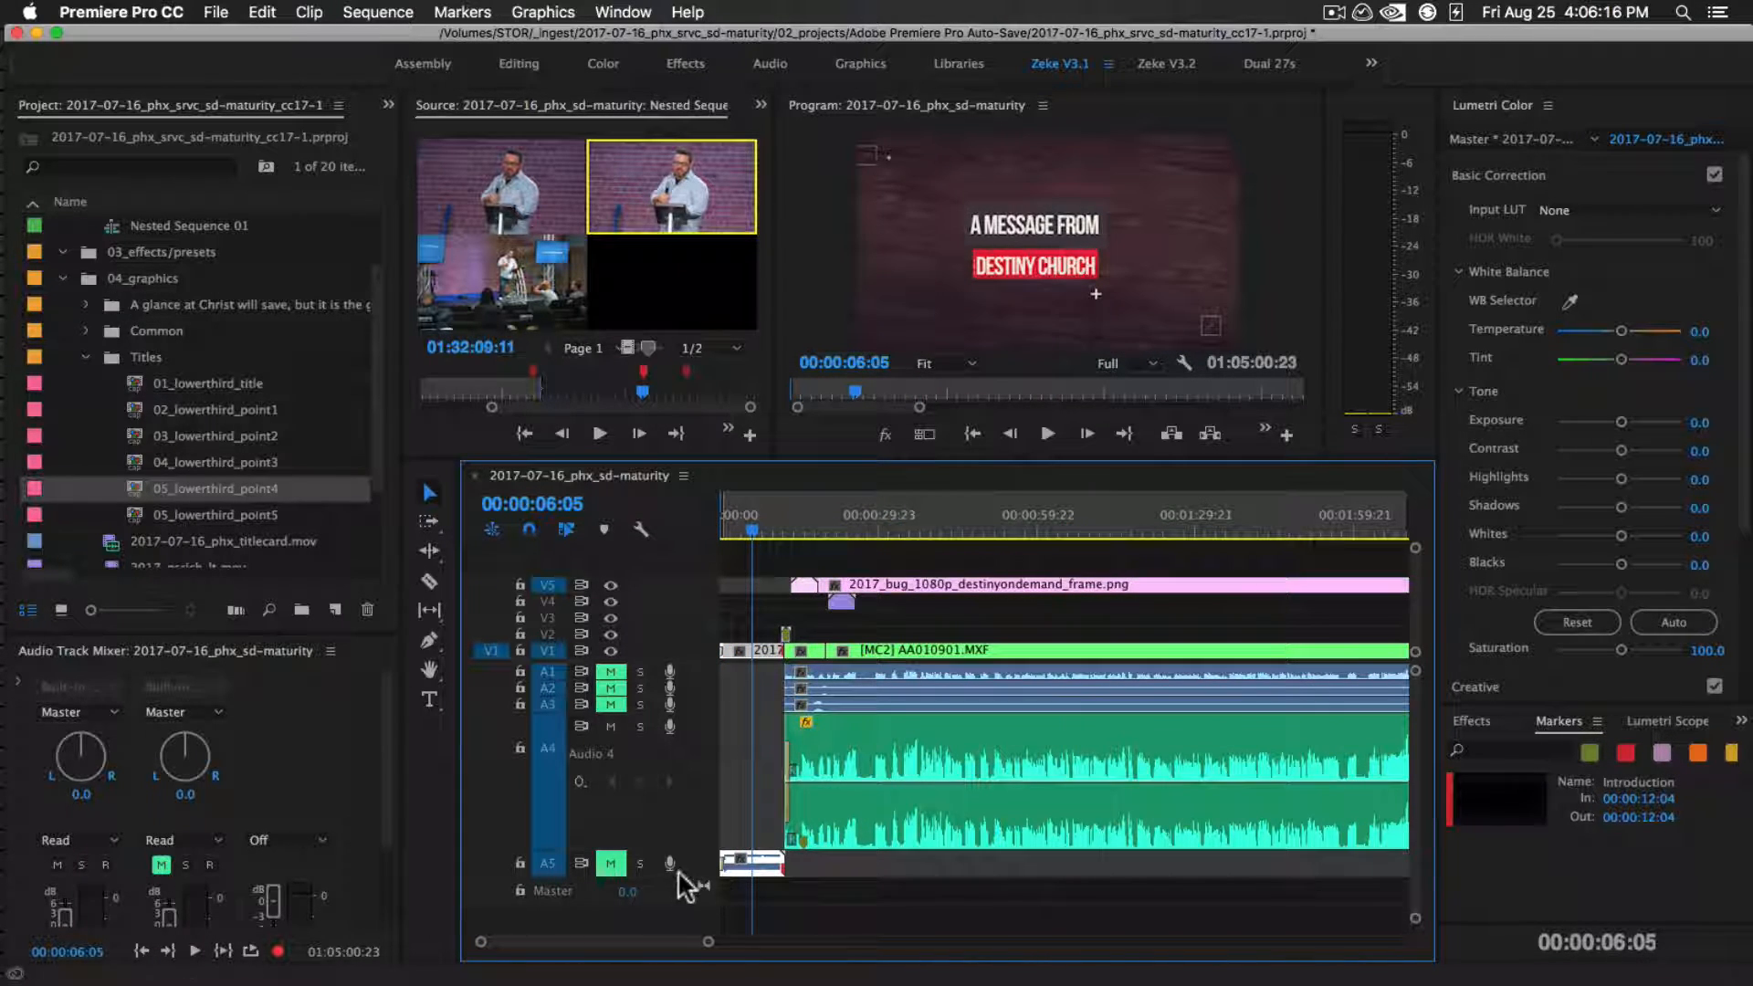
key("space")
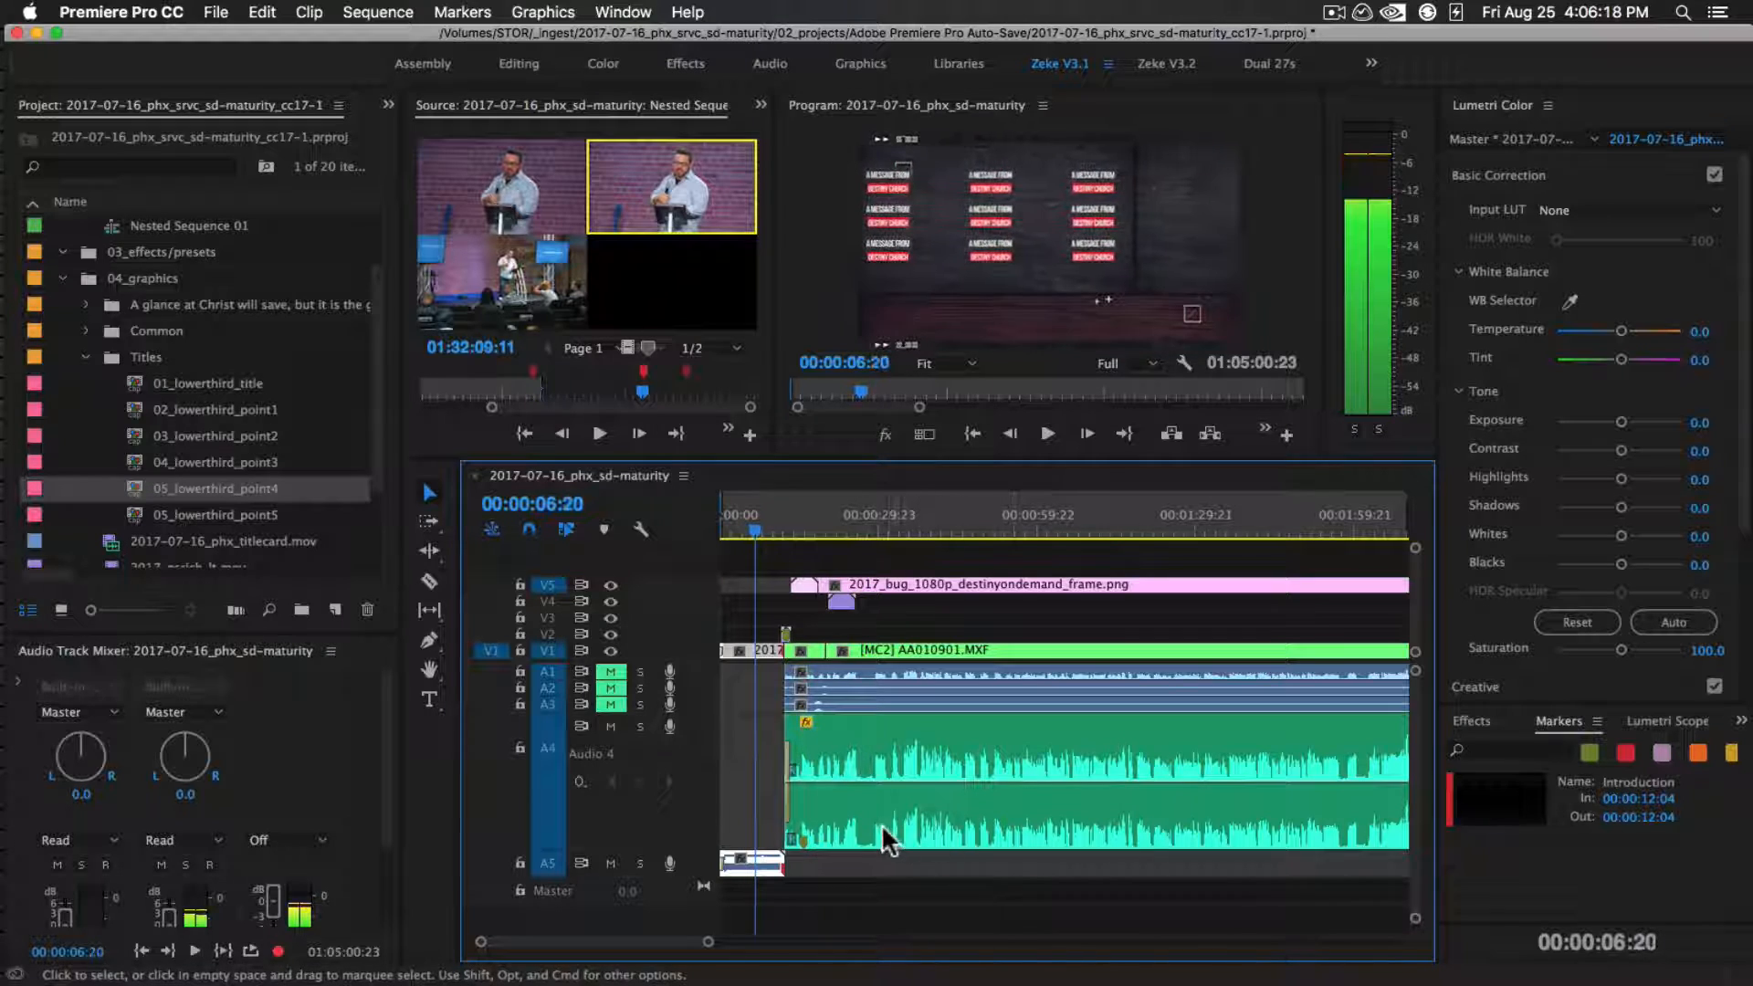
key("space")
Set the sequence's Out point at the end of its last clip and save the project
key("backslash")
left_click_drag(1346, 526, 1368, 522)
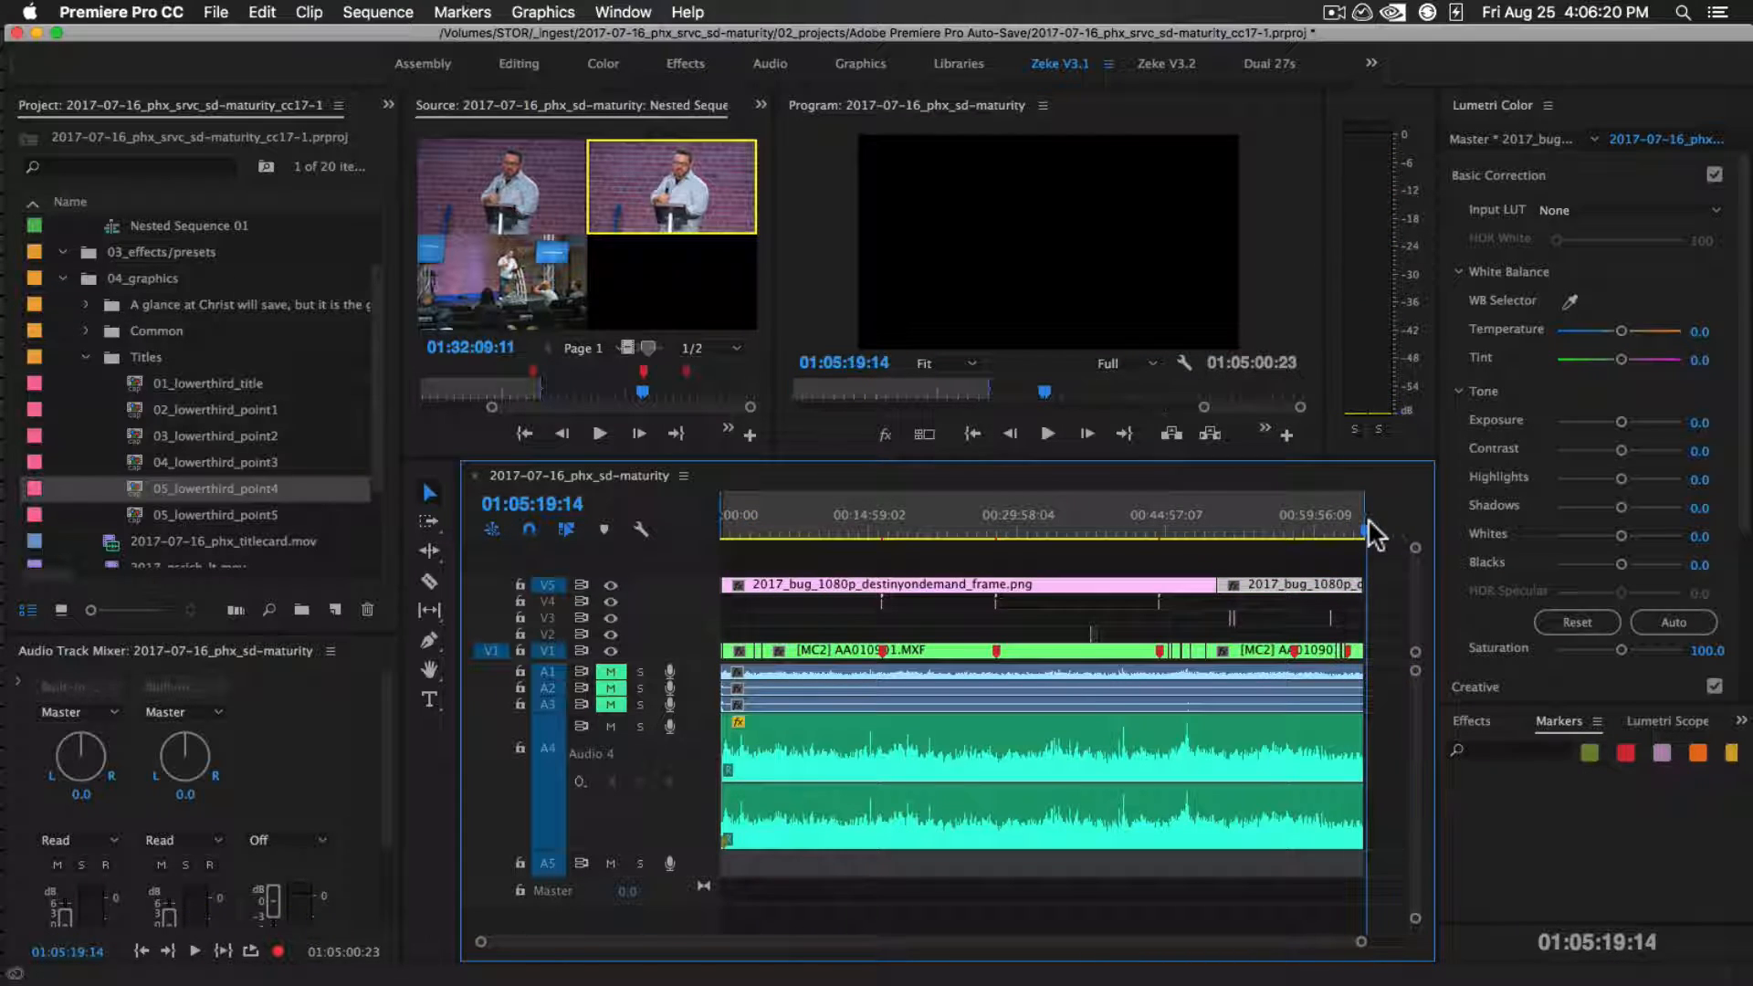
key("=")
key("=")
key("=")
key("=")
key("=")
left_click_drag(956, 525, 773, 518)
key("o")
key("backslash")
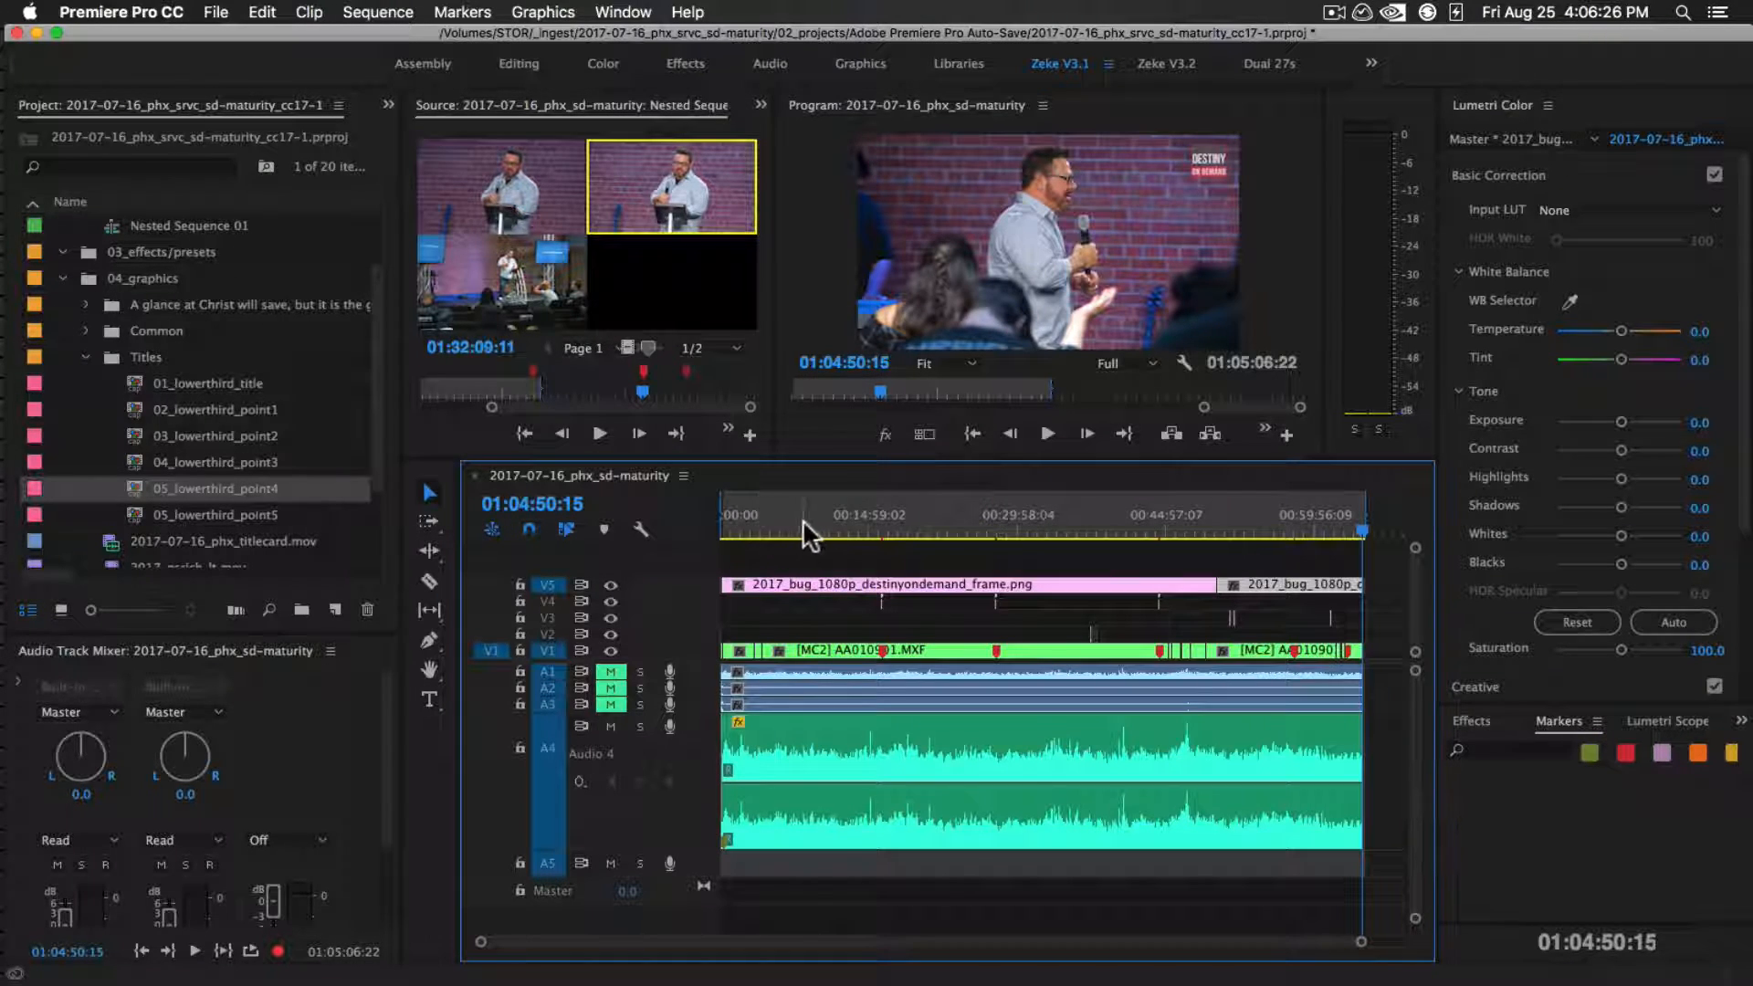
left_click(847, 519)
key("super+s")
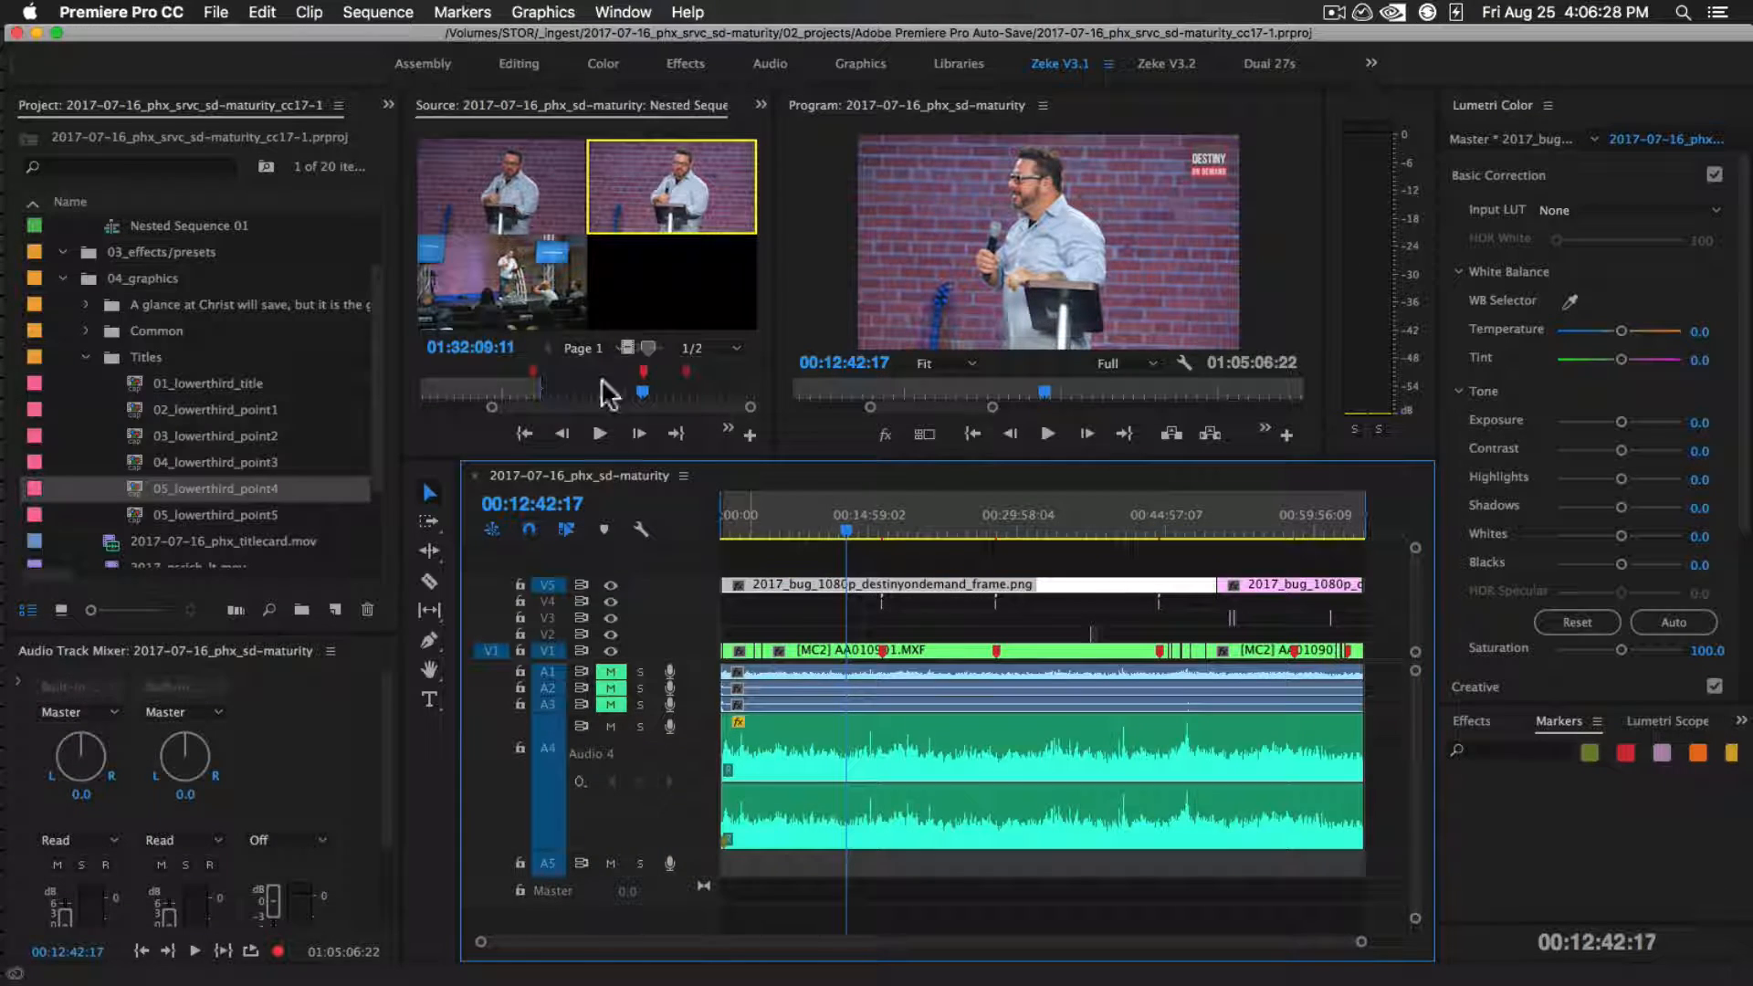
Open the media export settings for the full In/Out range and send the sequence to the Media Encoder queue
left_click(217, 11)
mouse_move(438, 554)
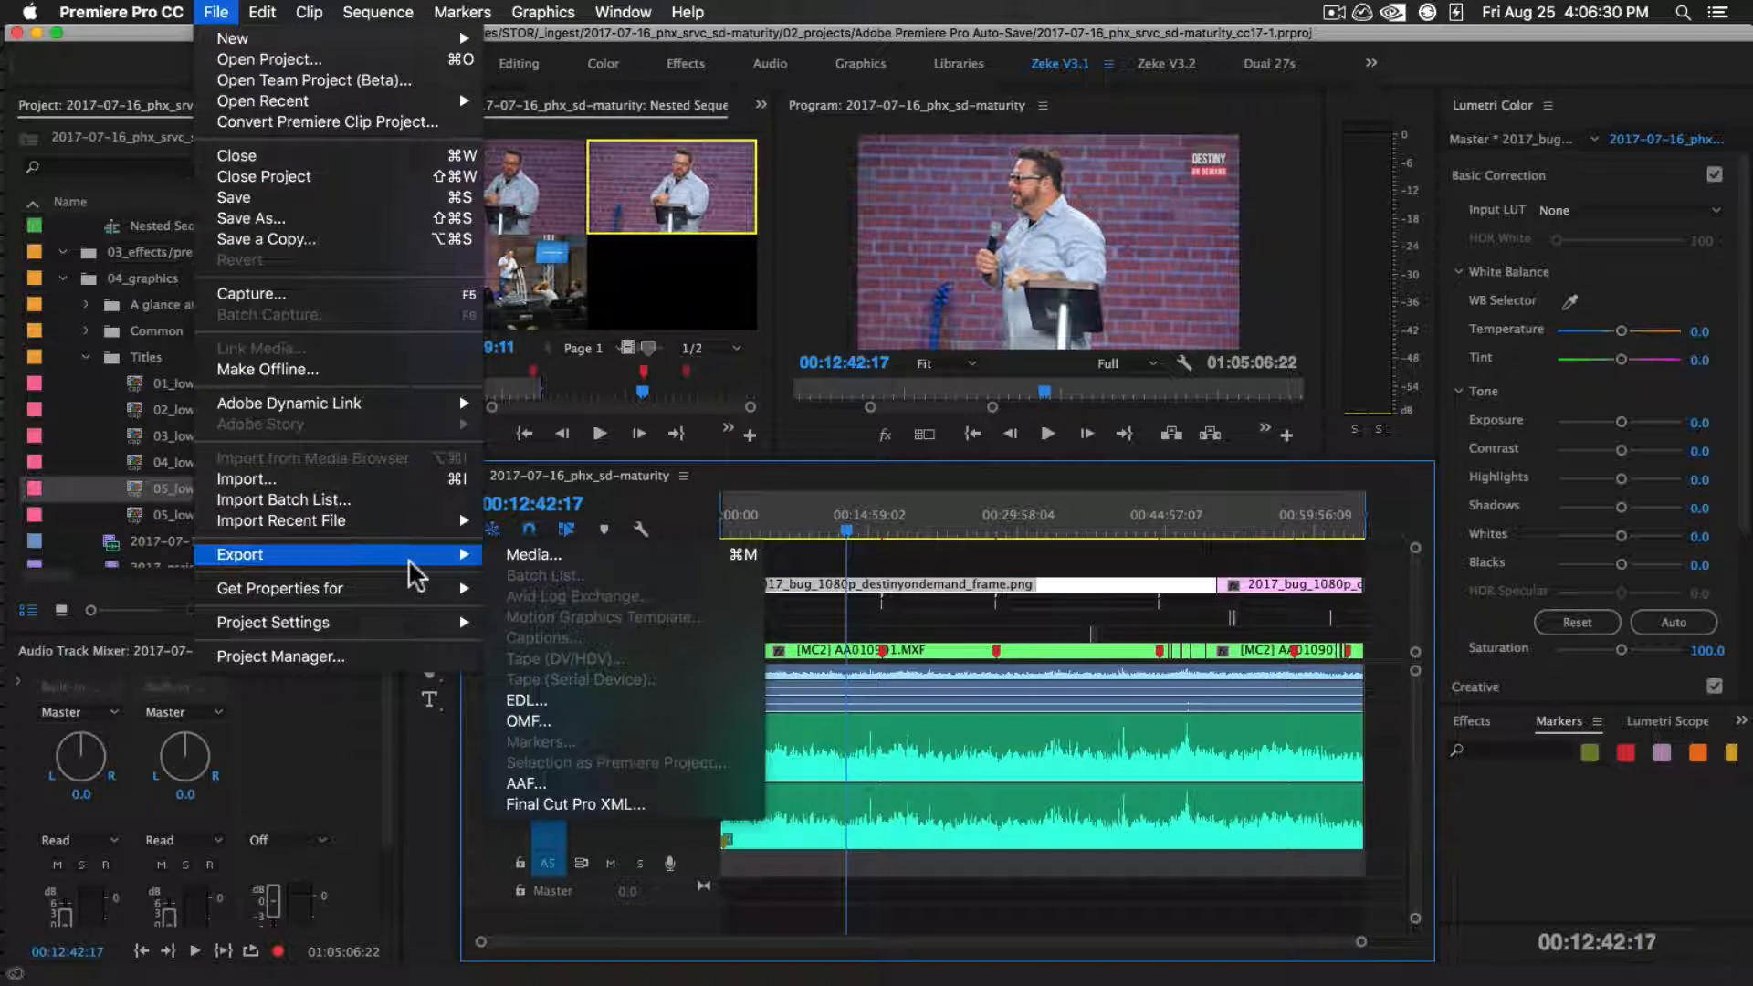
left_click(537, 550)
left_click(1218, 928)
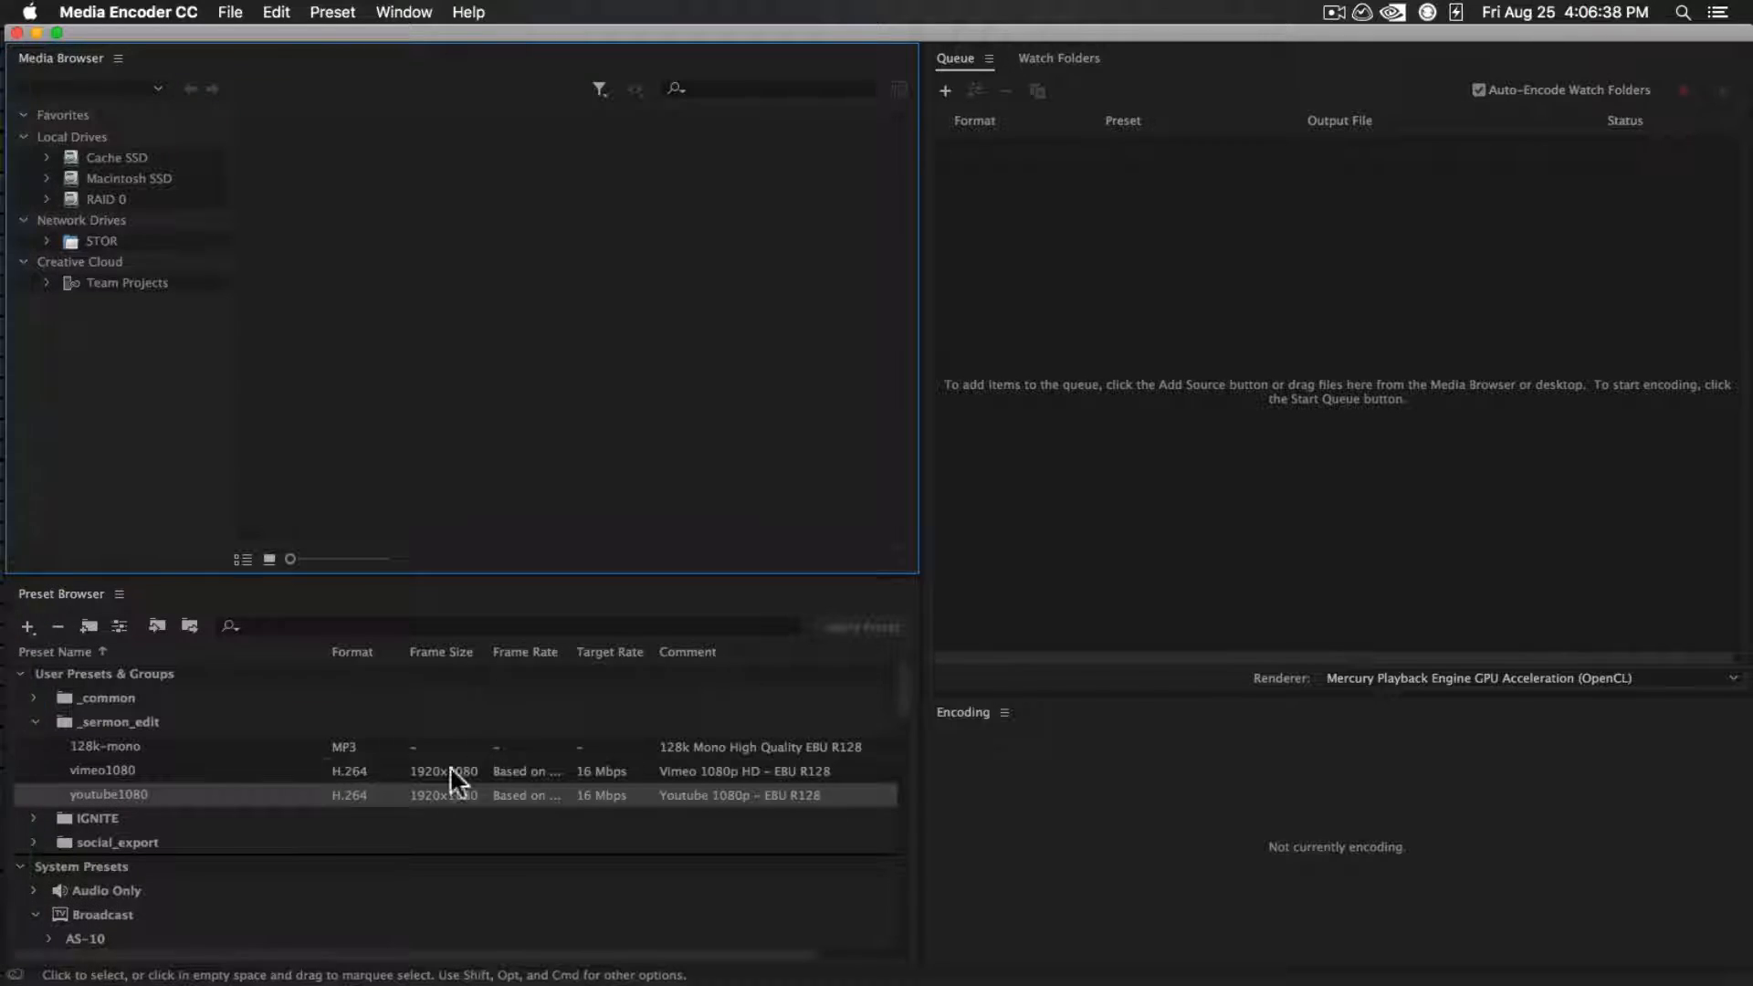
Apply the vimeo1080 and youtube1080 presets to the queued sequence and remove its 128k-mono MP3 output
left_click(148, 769)
left_click(123, 792)
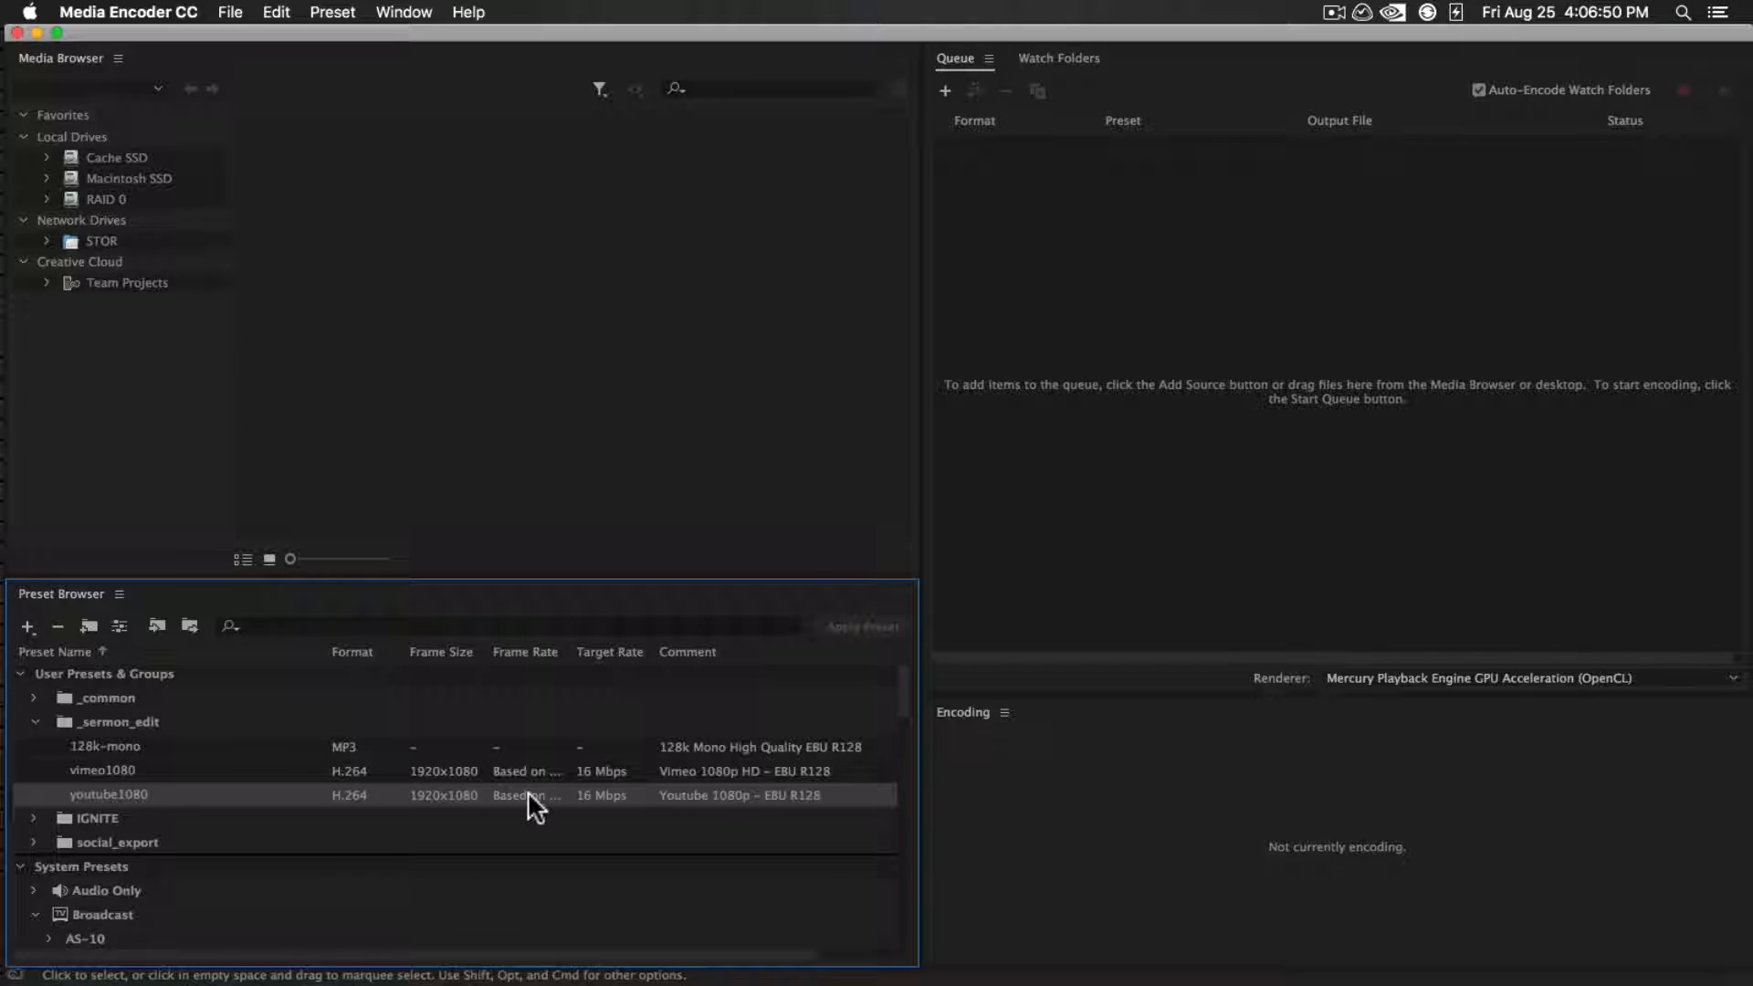
left_click(199, 767, "shift")
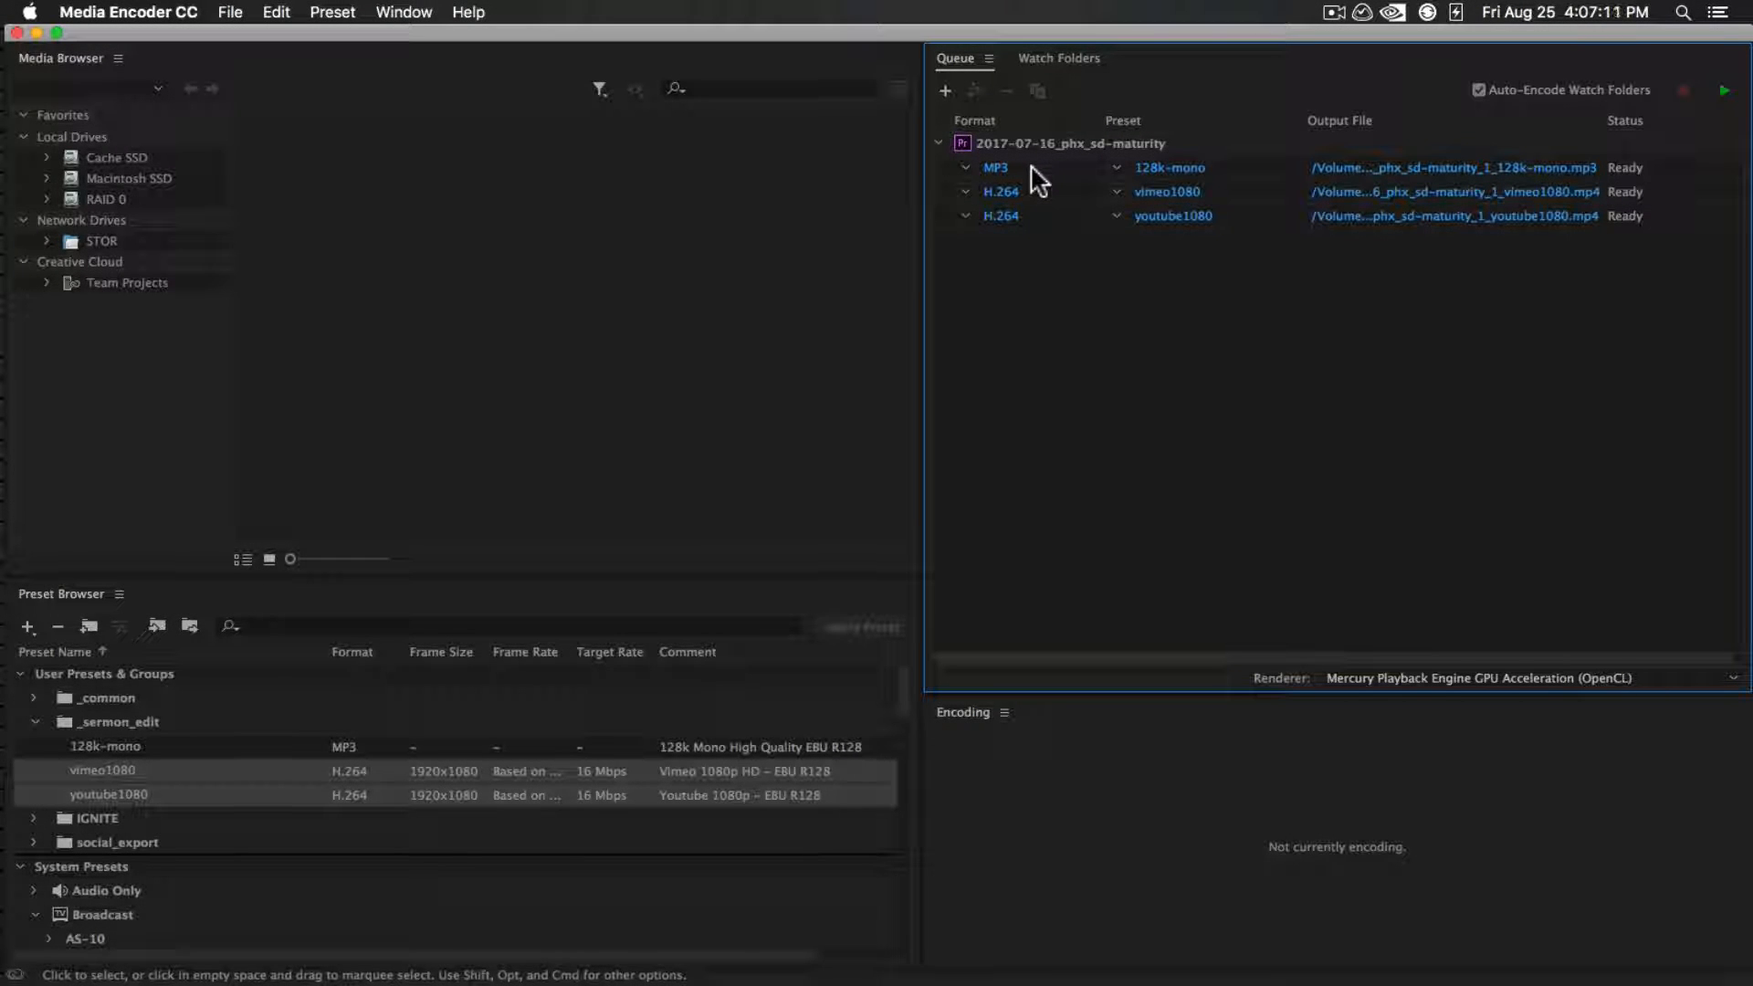
left_click(1253, 174)
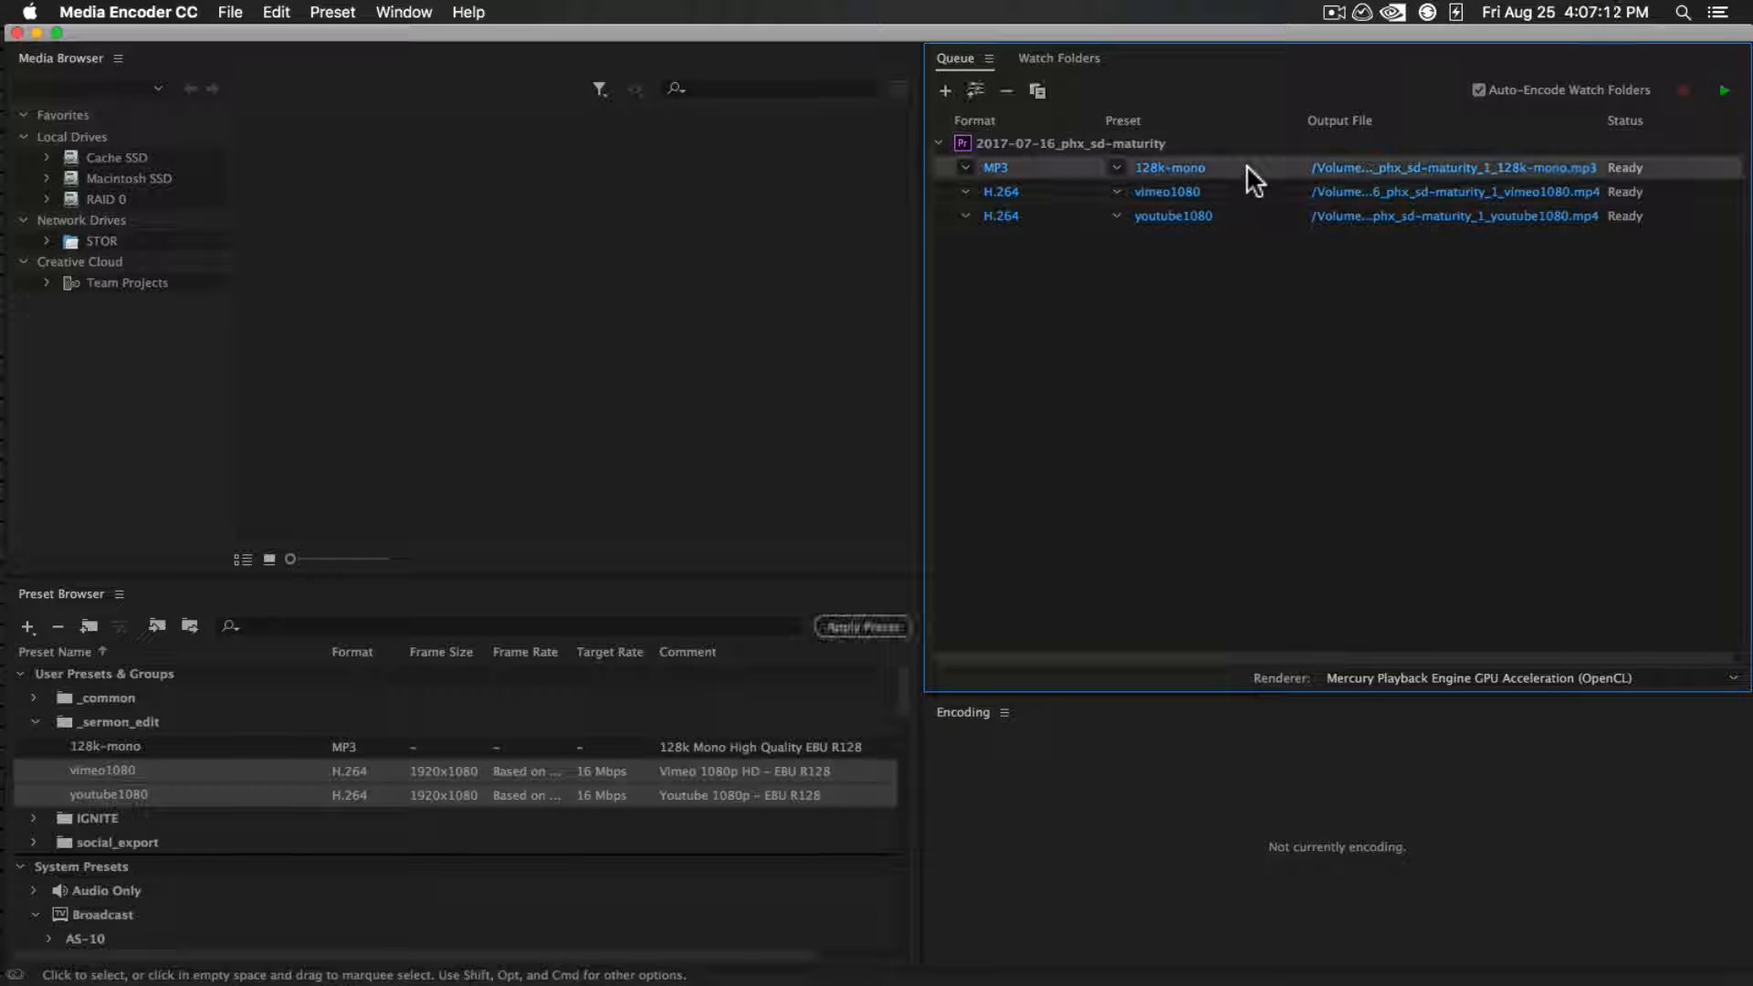
key("BackSpace")
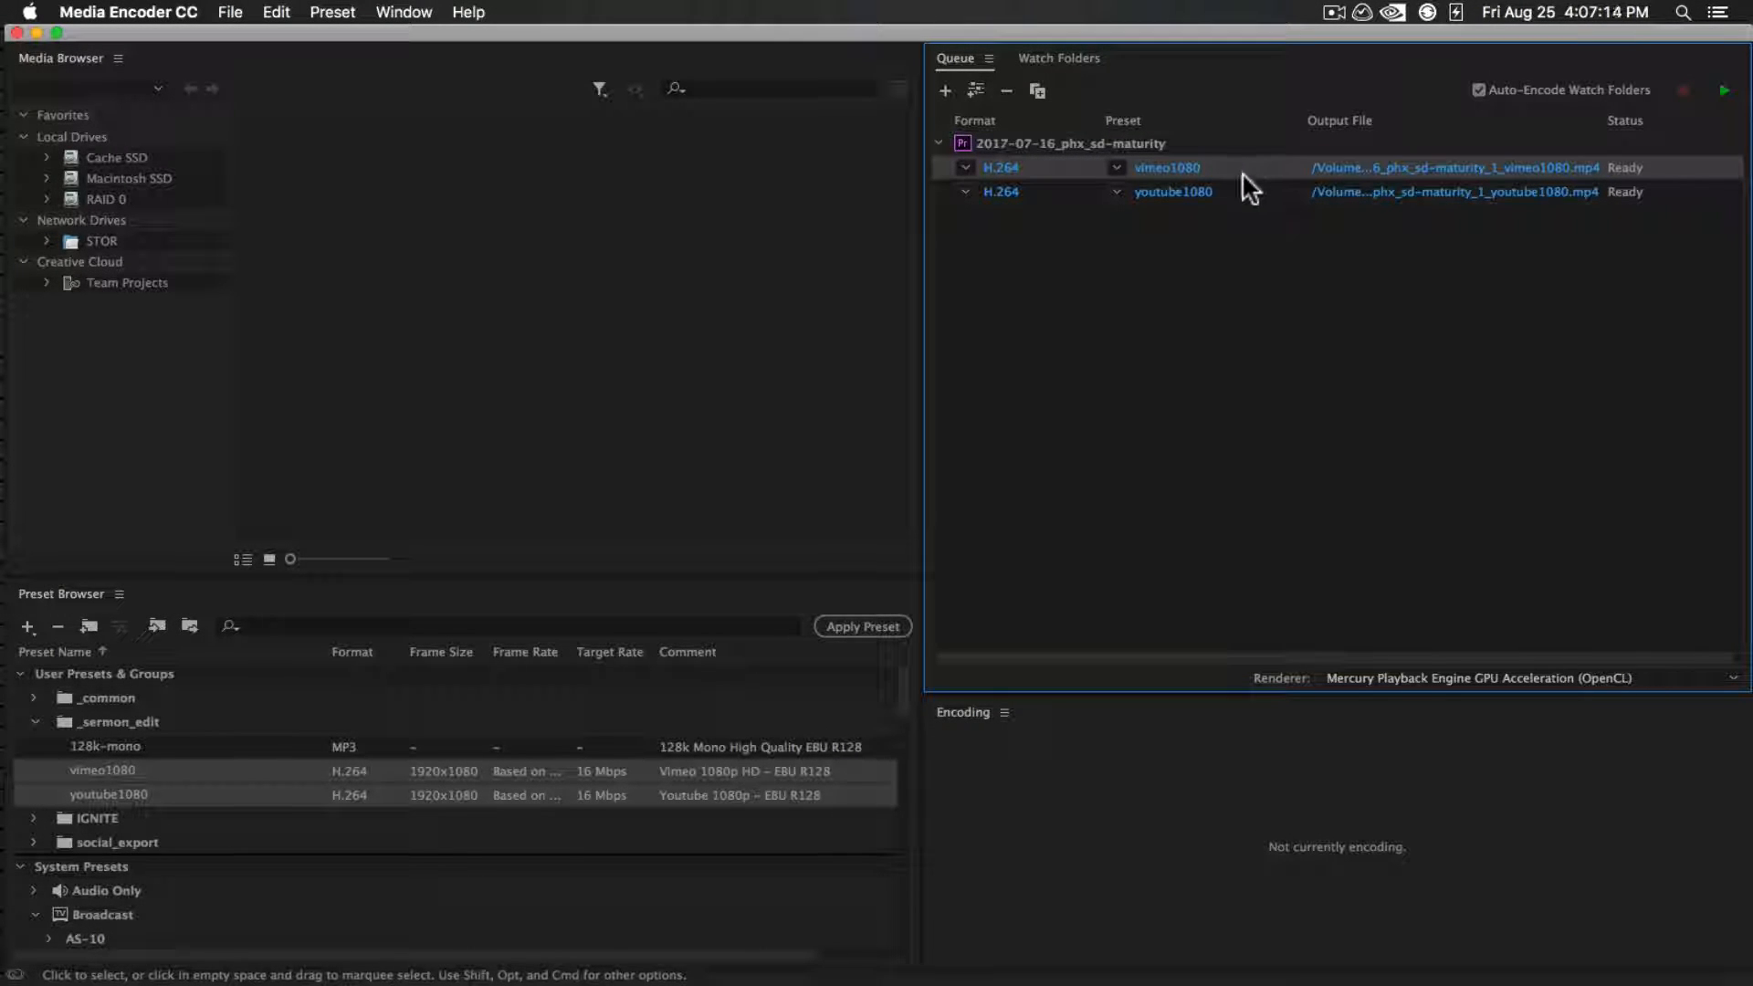
Save the vimeo1080 output to 01_export as 2017-07-16_phx_sd-maturity_vimeo1080, dropping the _1 from the file name
left_click(1454, 166)
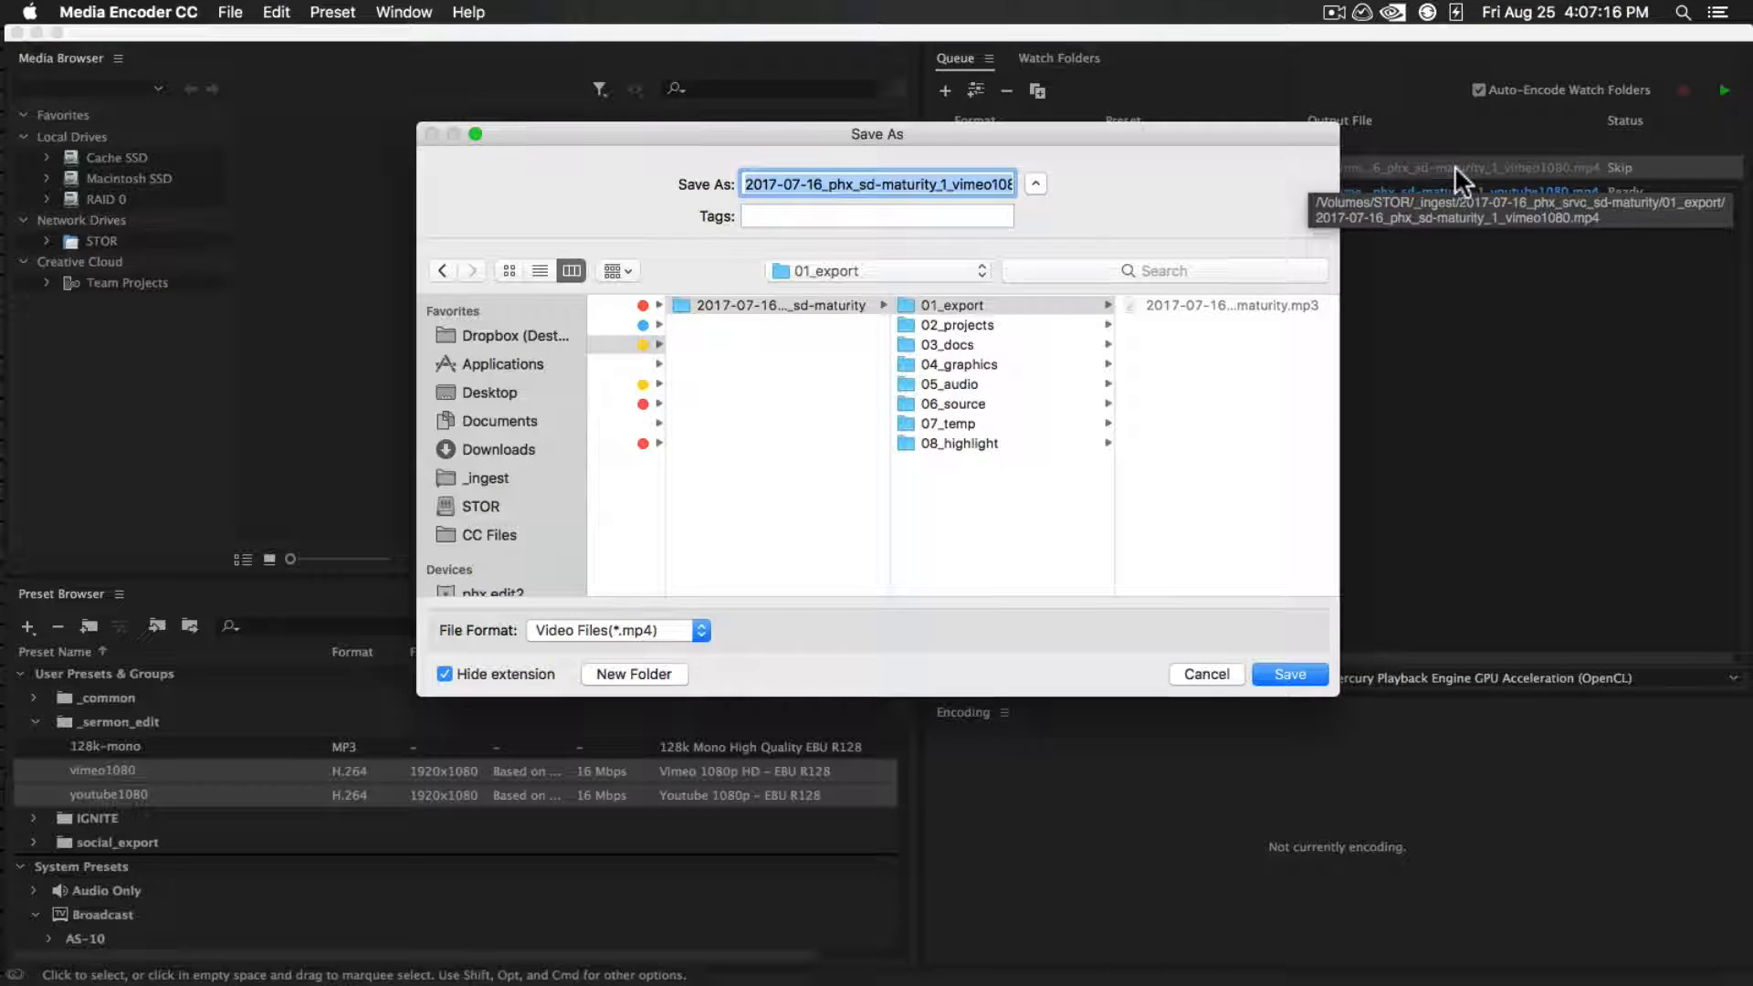
left_click(947, 184)
key("BackSpace")
key("BackSpace")
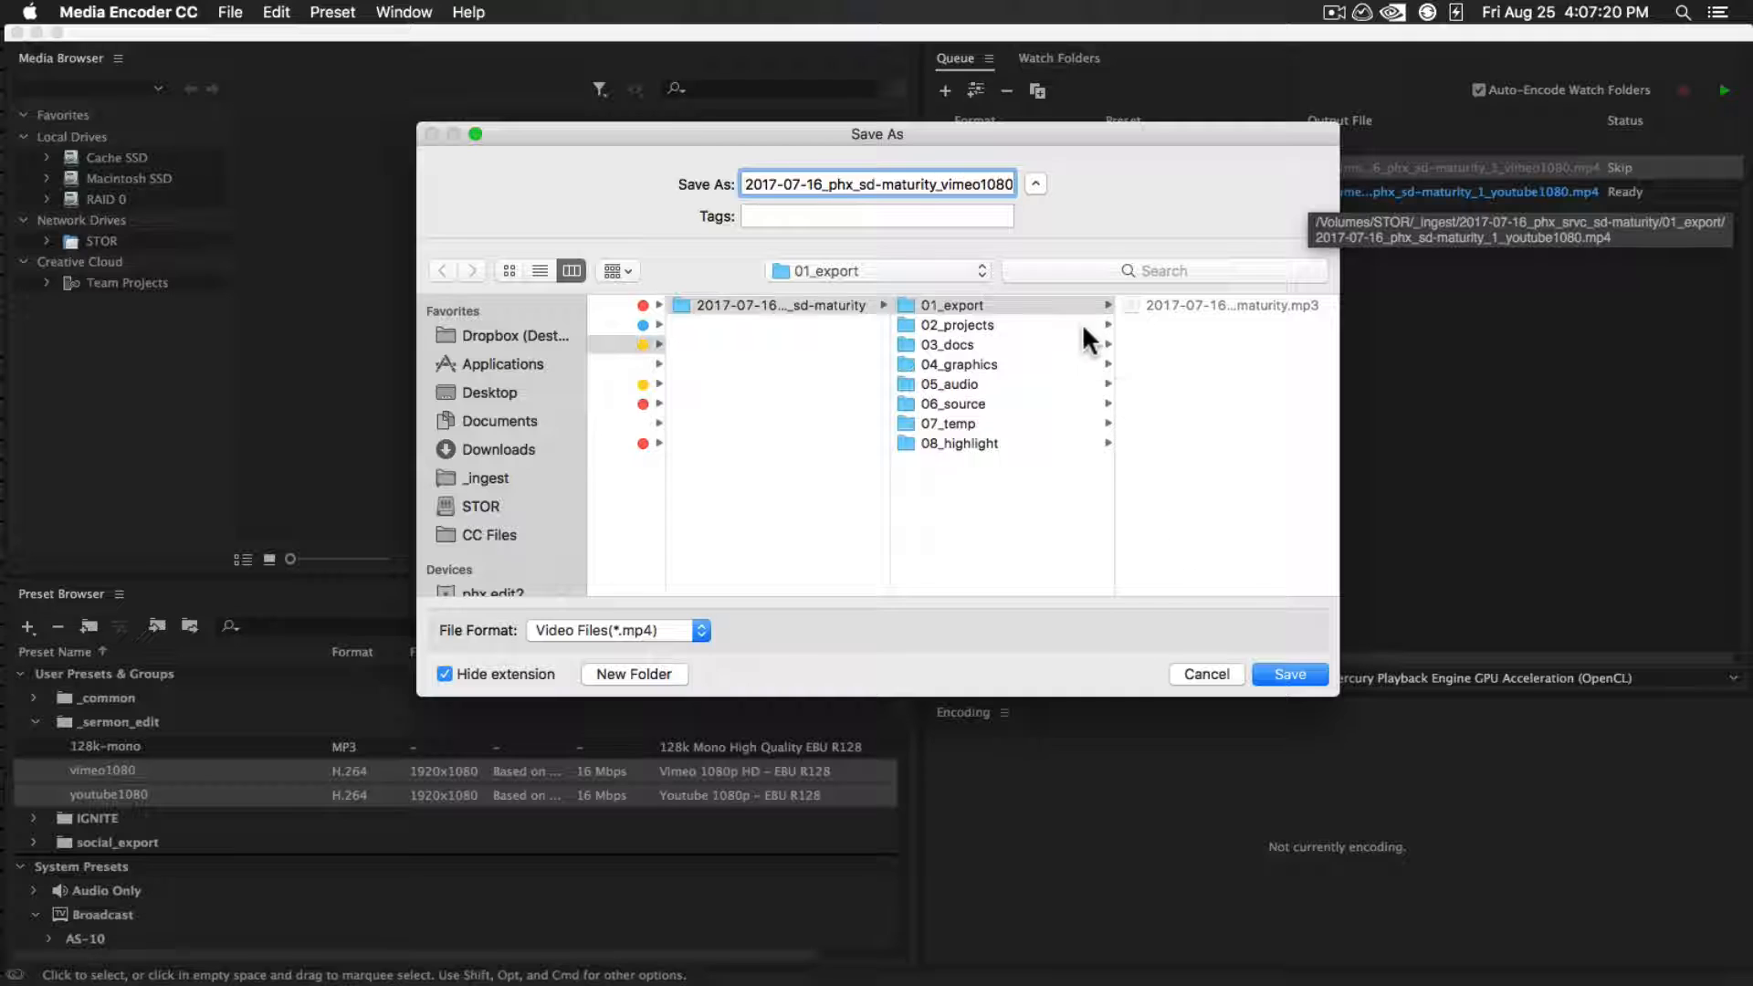
left_click_drag(959, 184, 1009, 184)
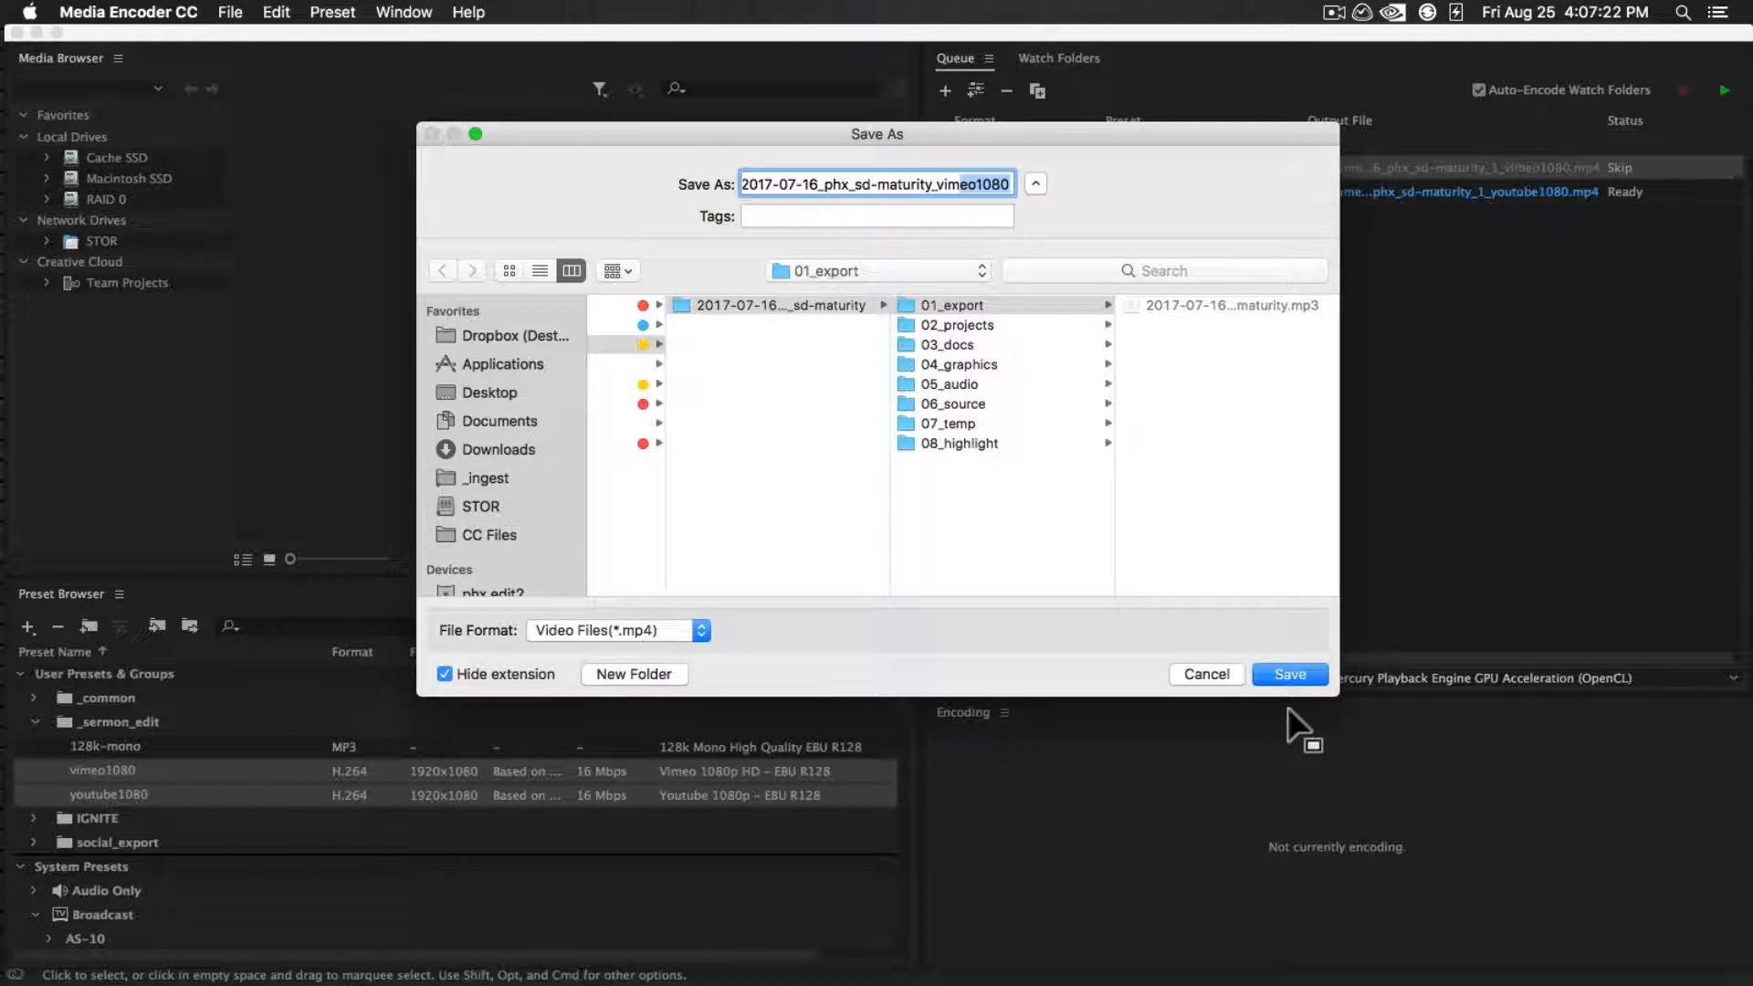
left_click(1291, 673)
Name the YouTube output 2017-07-16_phx_sd-maturity_youtube1080 in 01_export, and start encoding the queue
left_click(1346, 191)
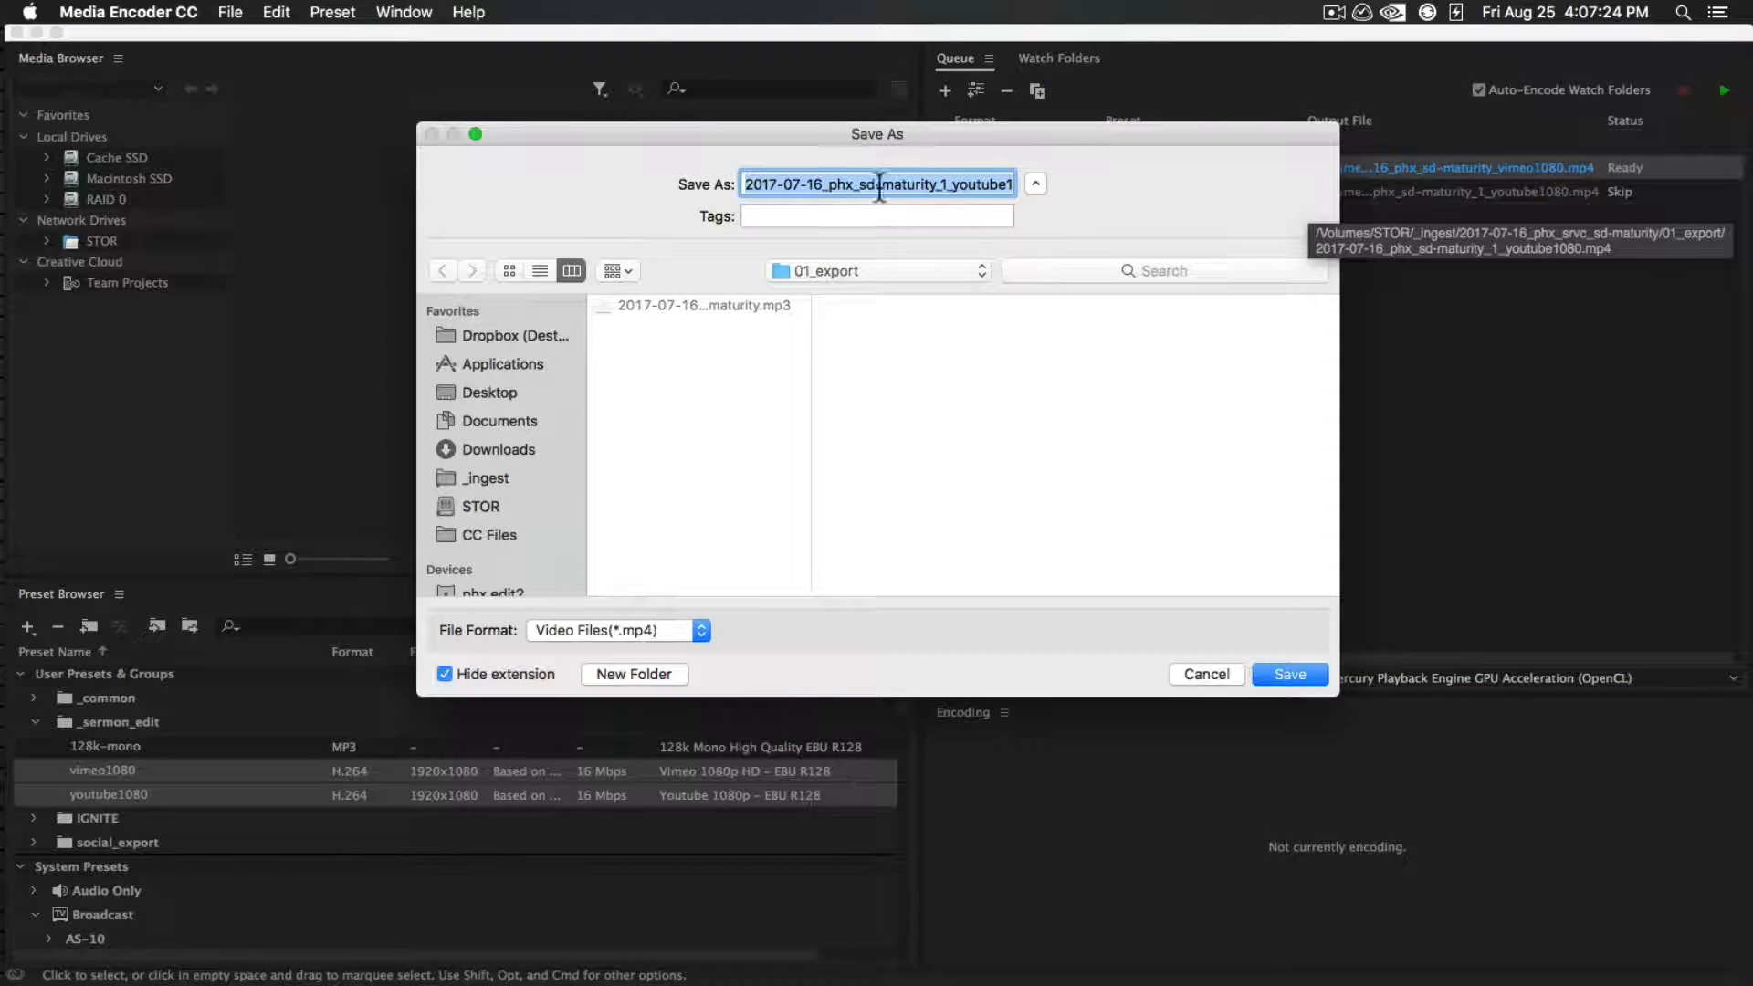
left_click(946, 183)
key("BackSpace")
key("BackSpace")
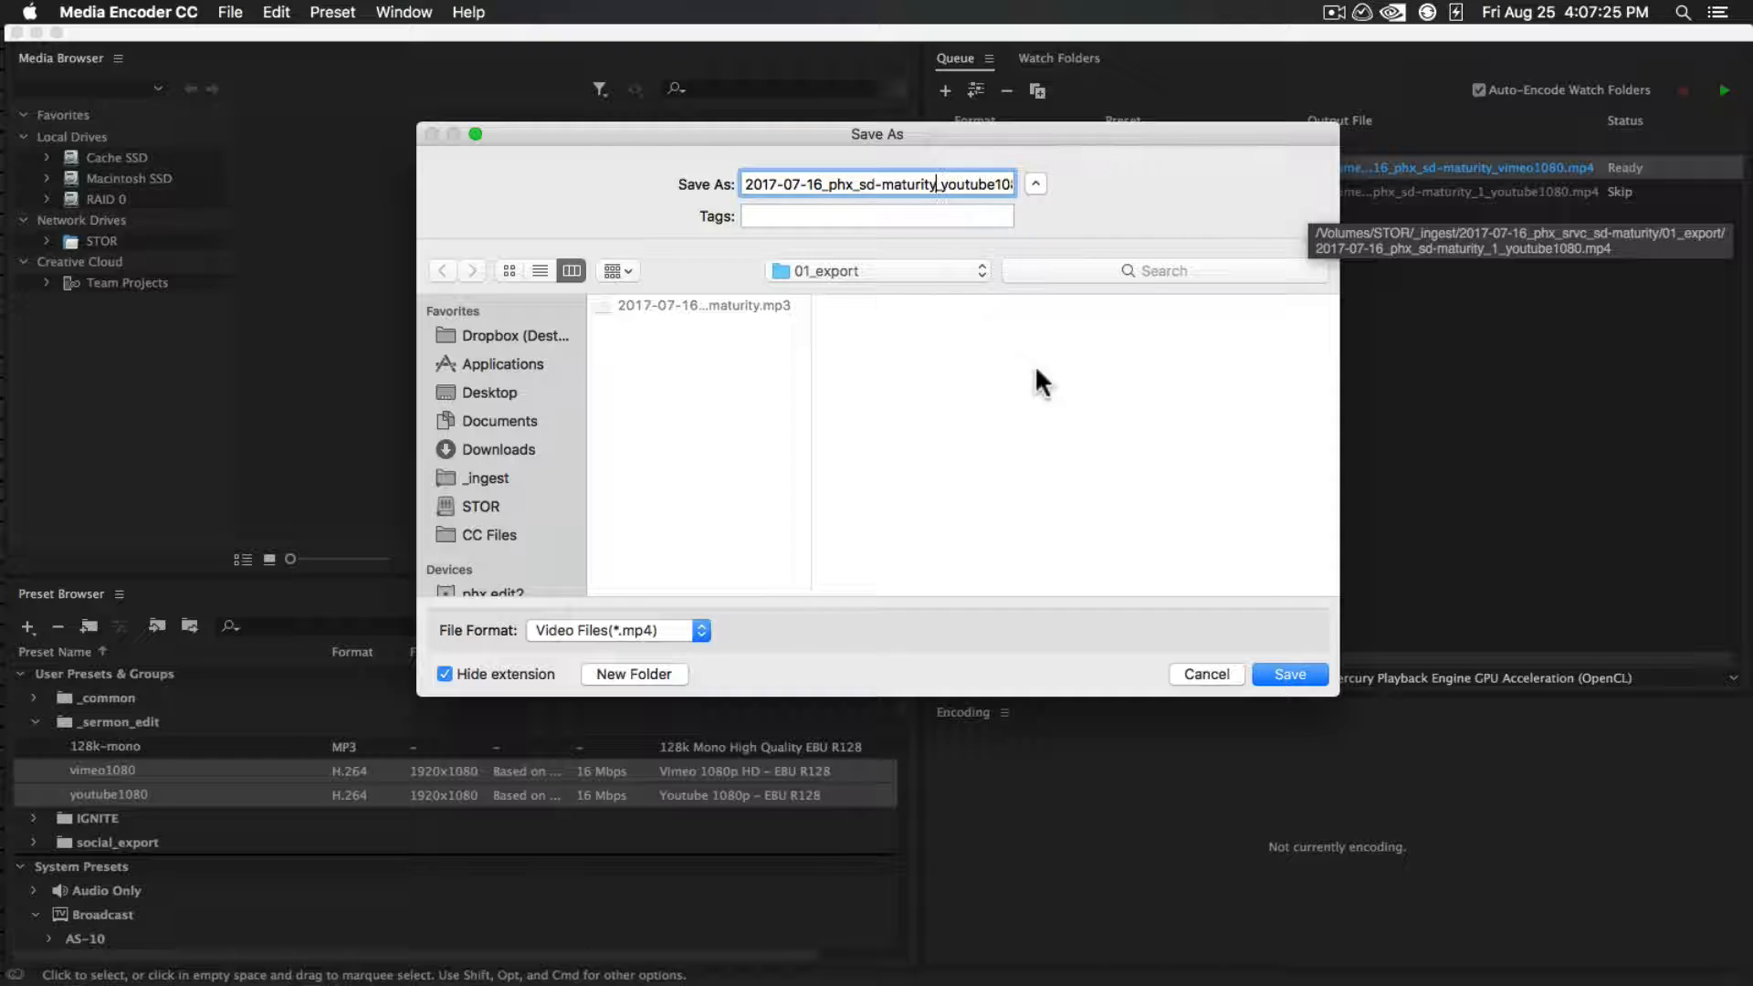
left_click(1291, 672)
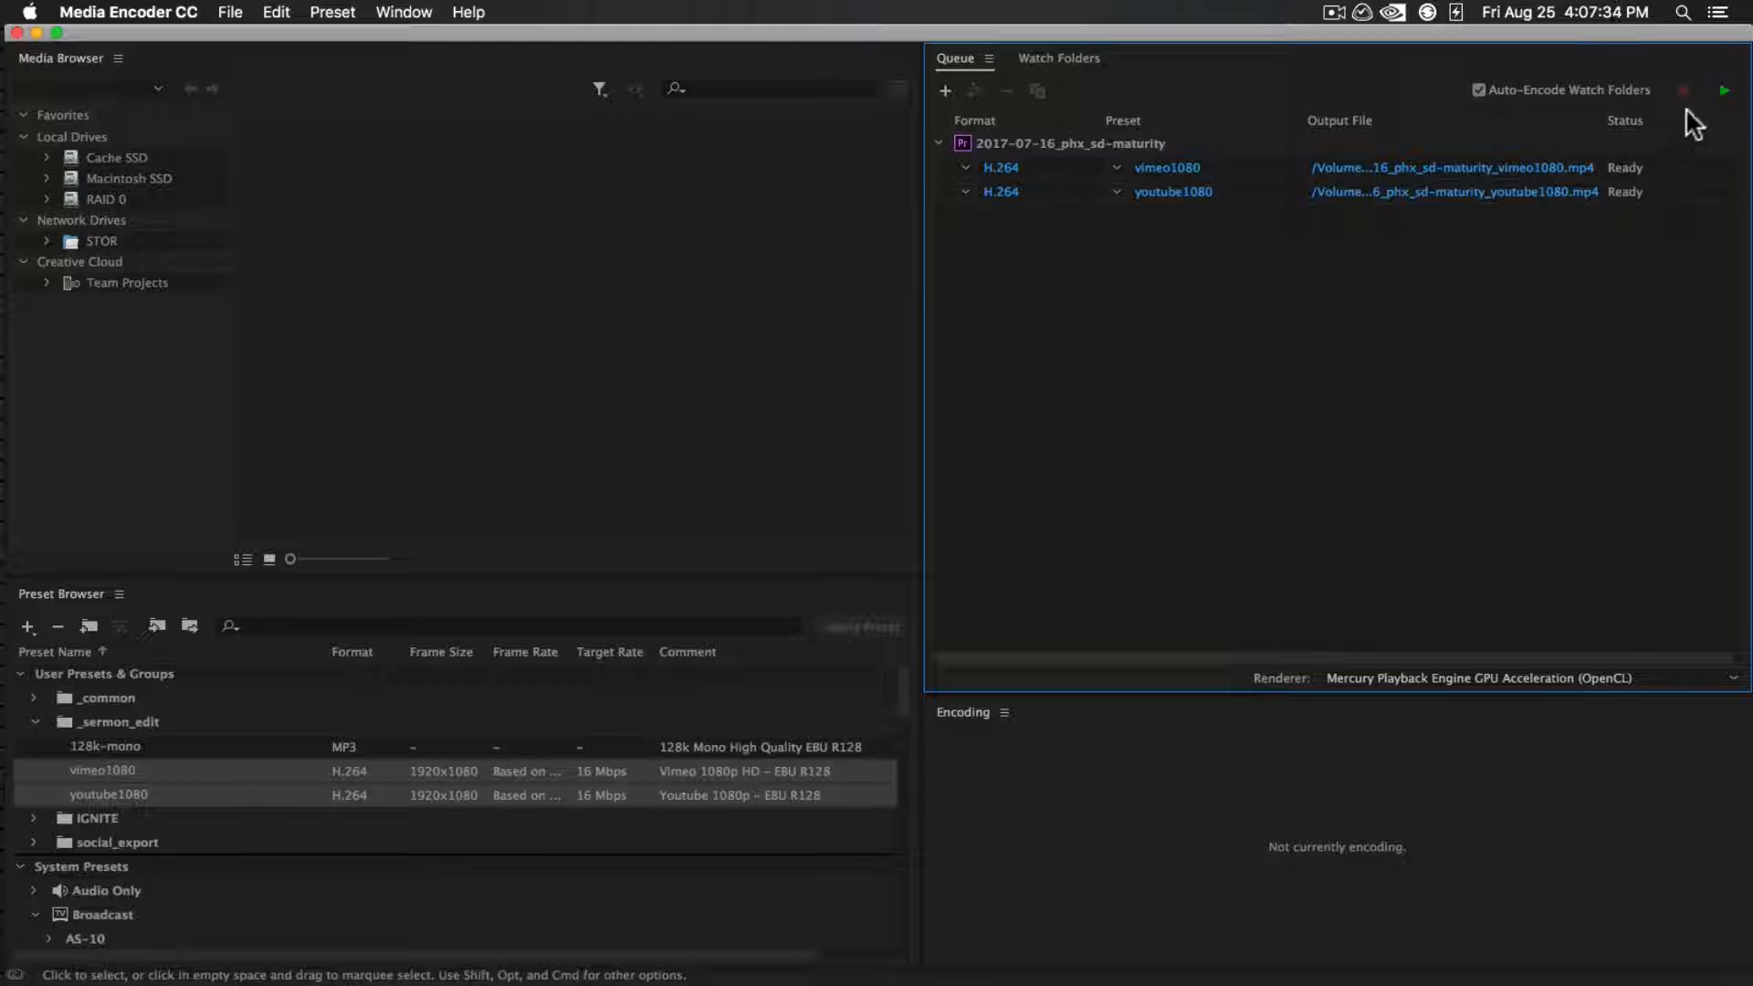
left_click(1724, 91)
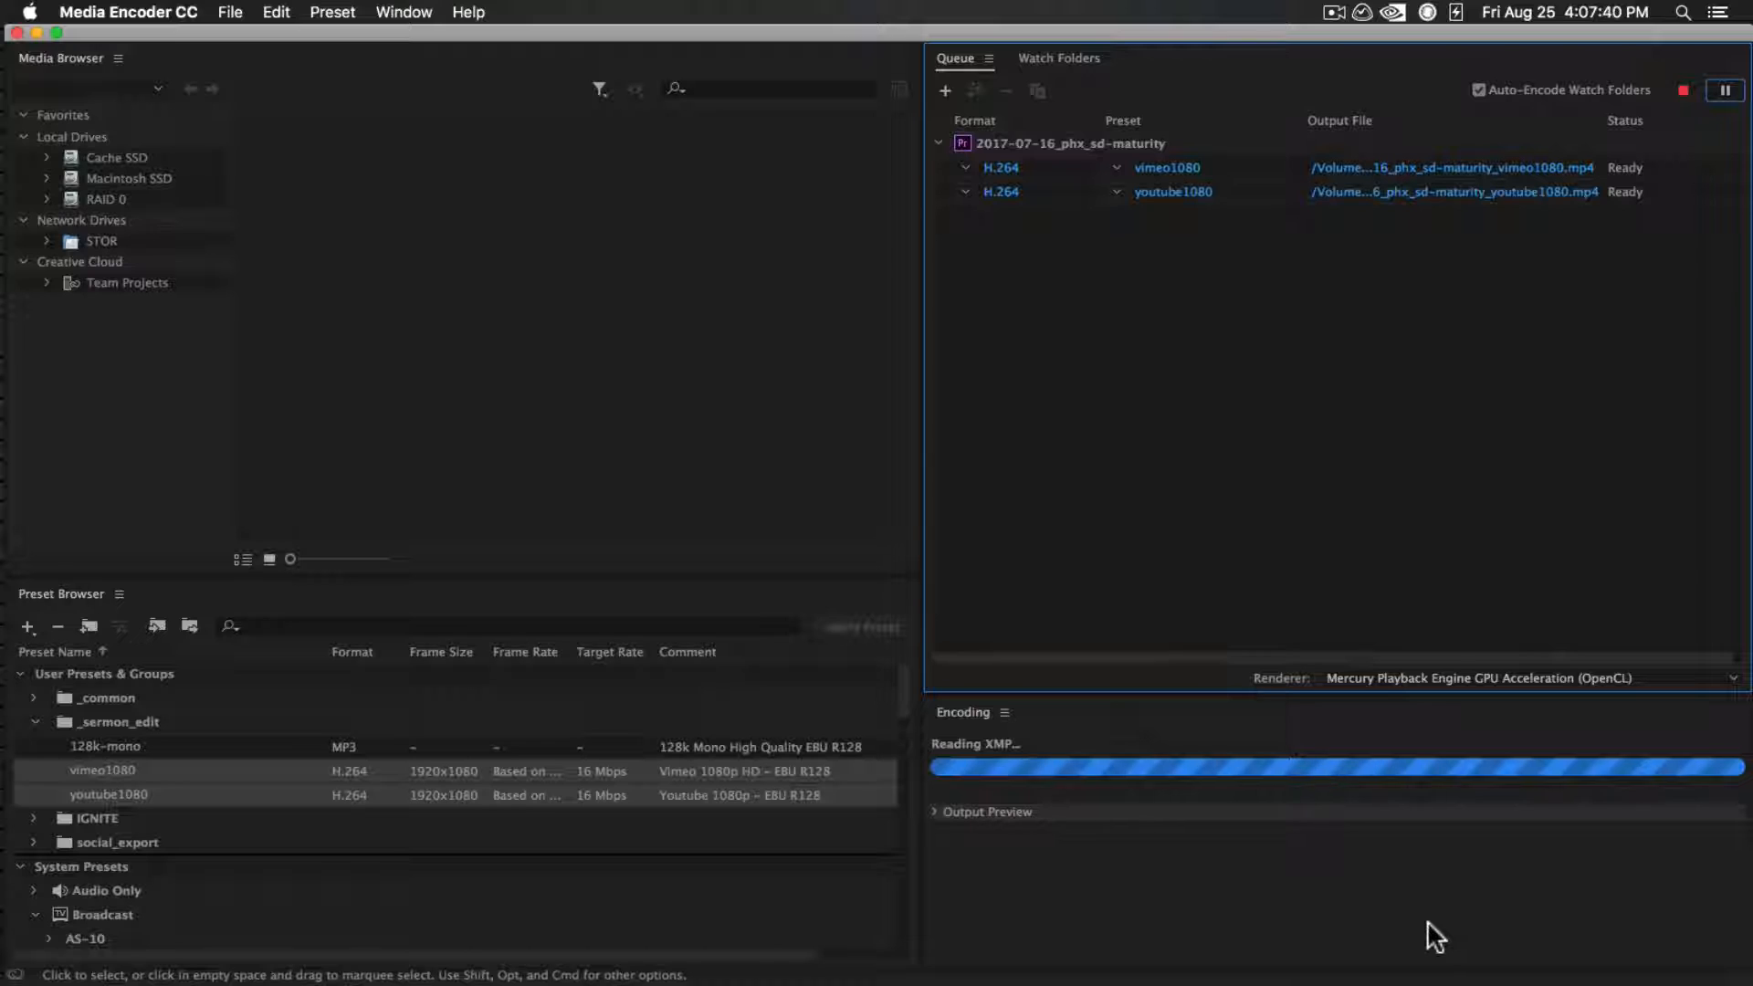
Switch to the Basecamp checklist in Chrome and complete the Vimeo and YouTube HD 1080p export to-dos
key("super+Tab")
key("super+h")
key("super+Tab")
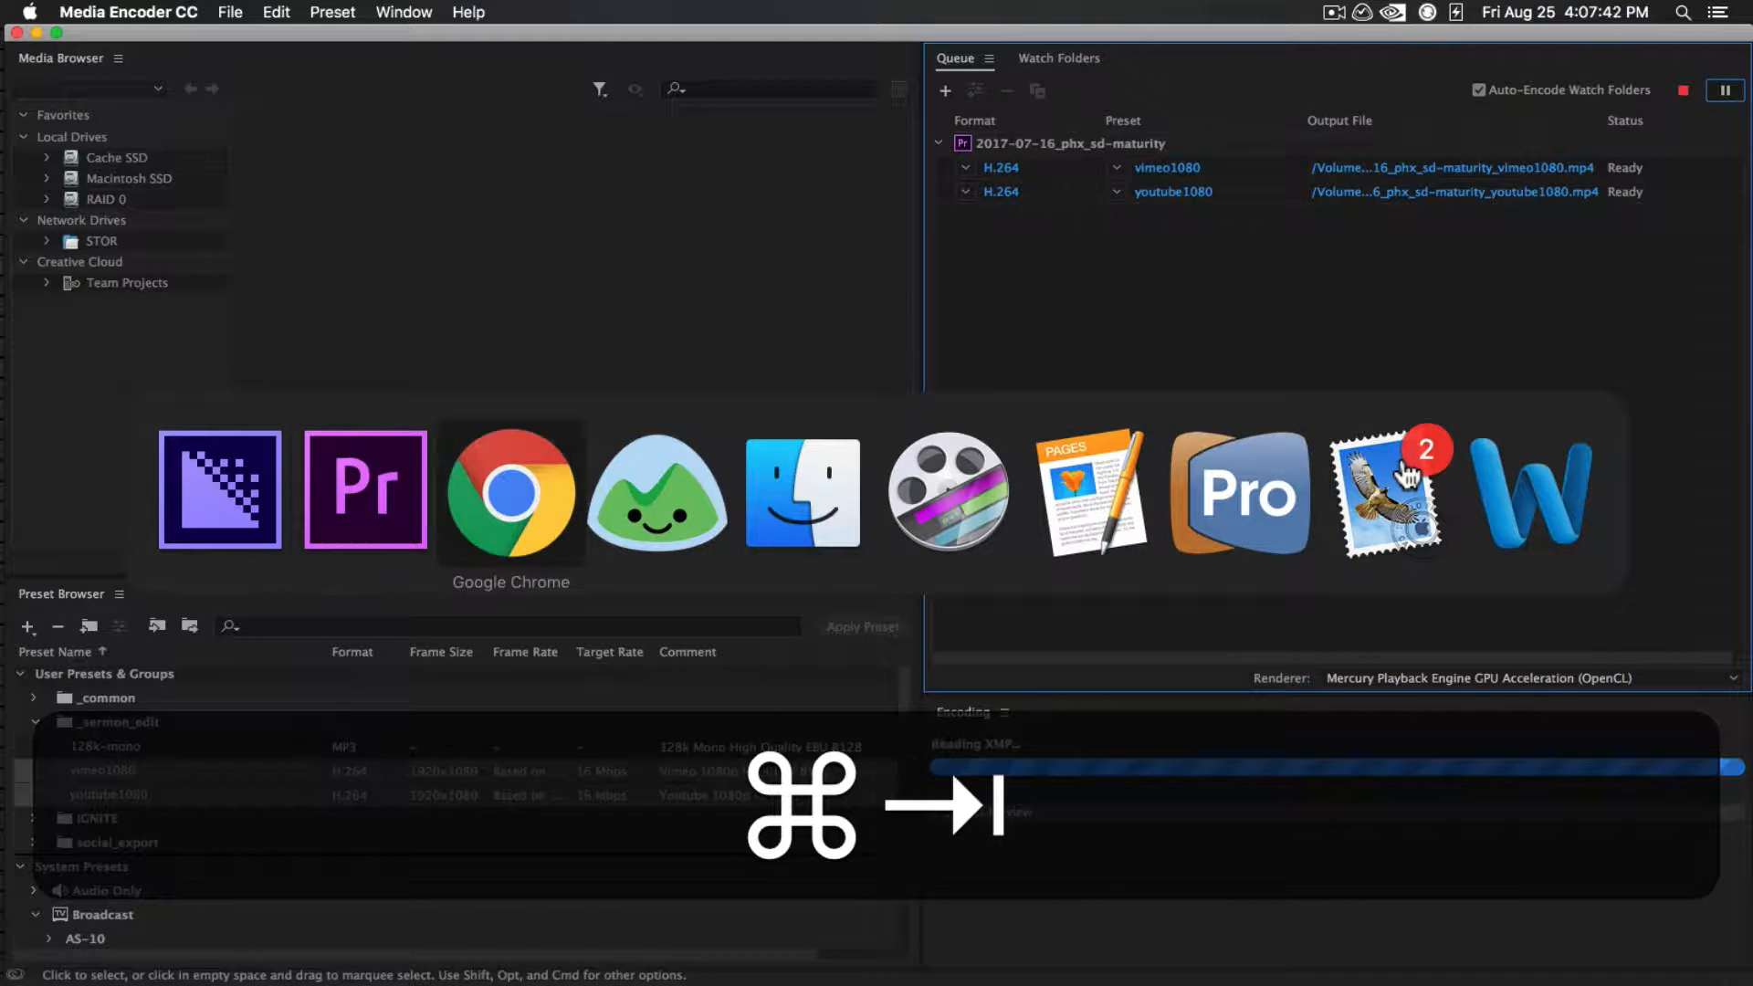
left_click(636, 315)
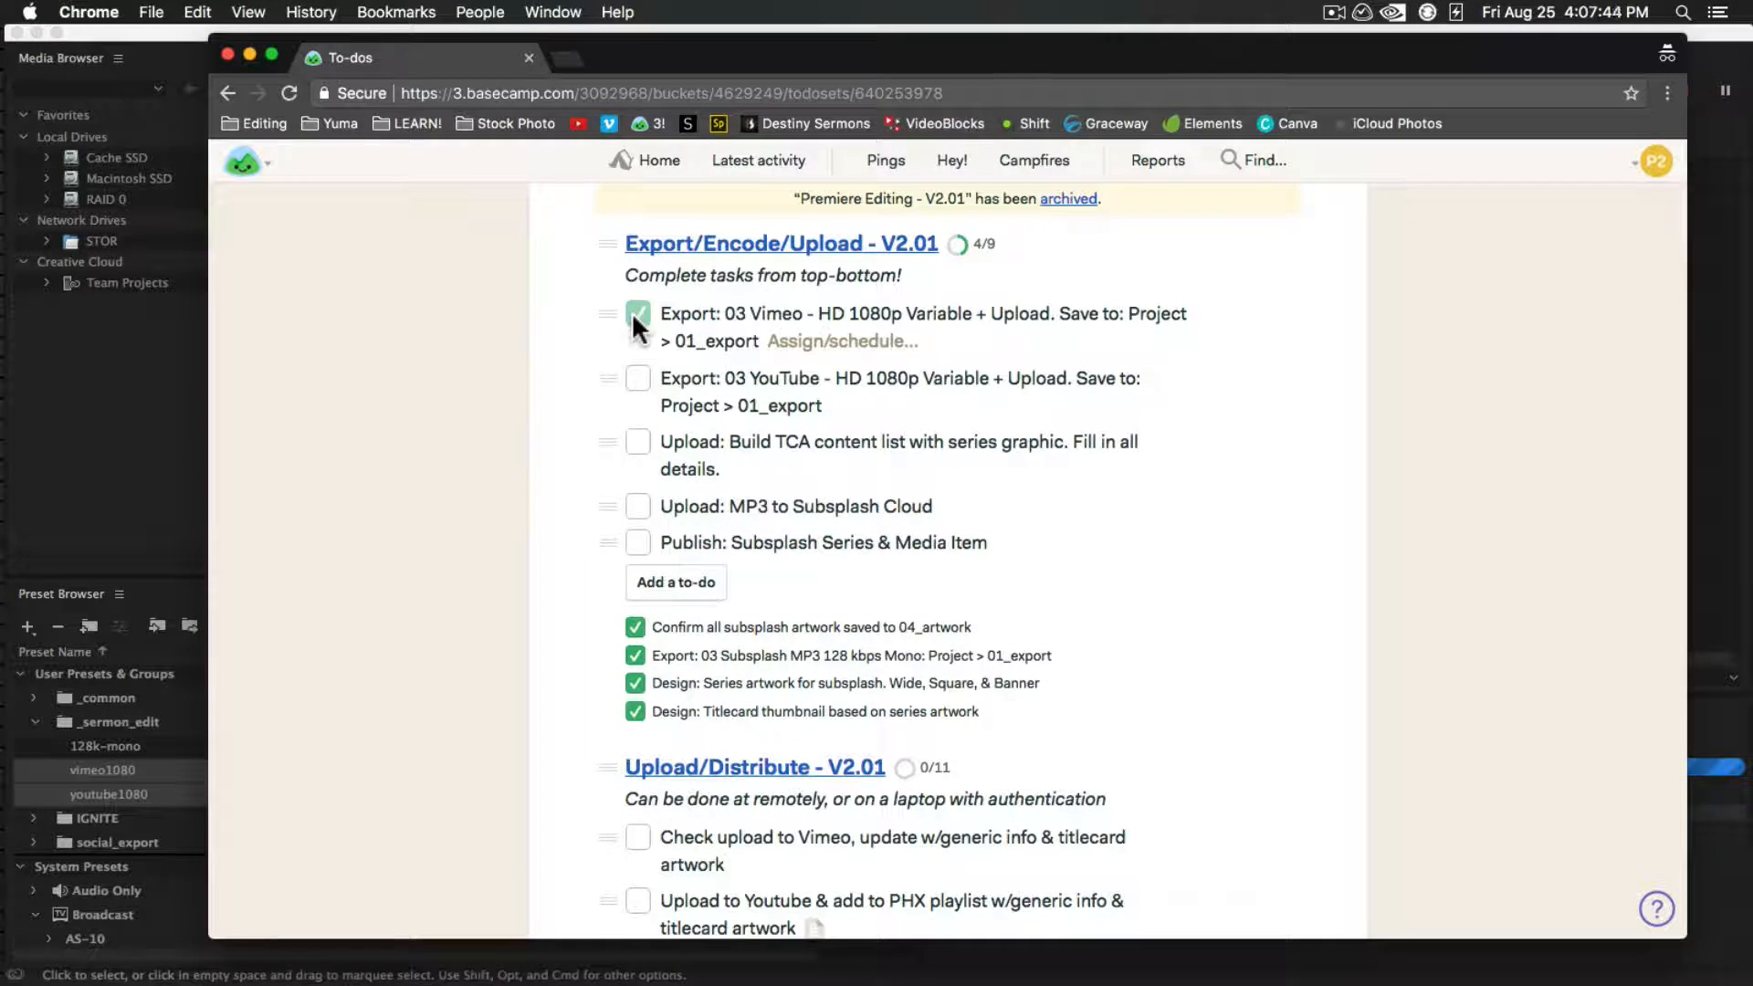
left_click(636, 315)
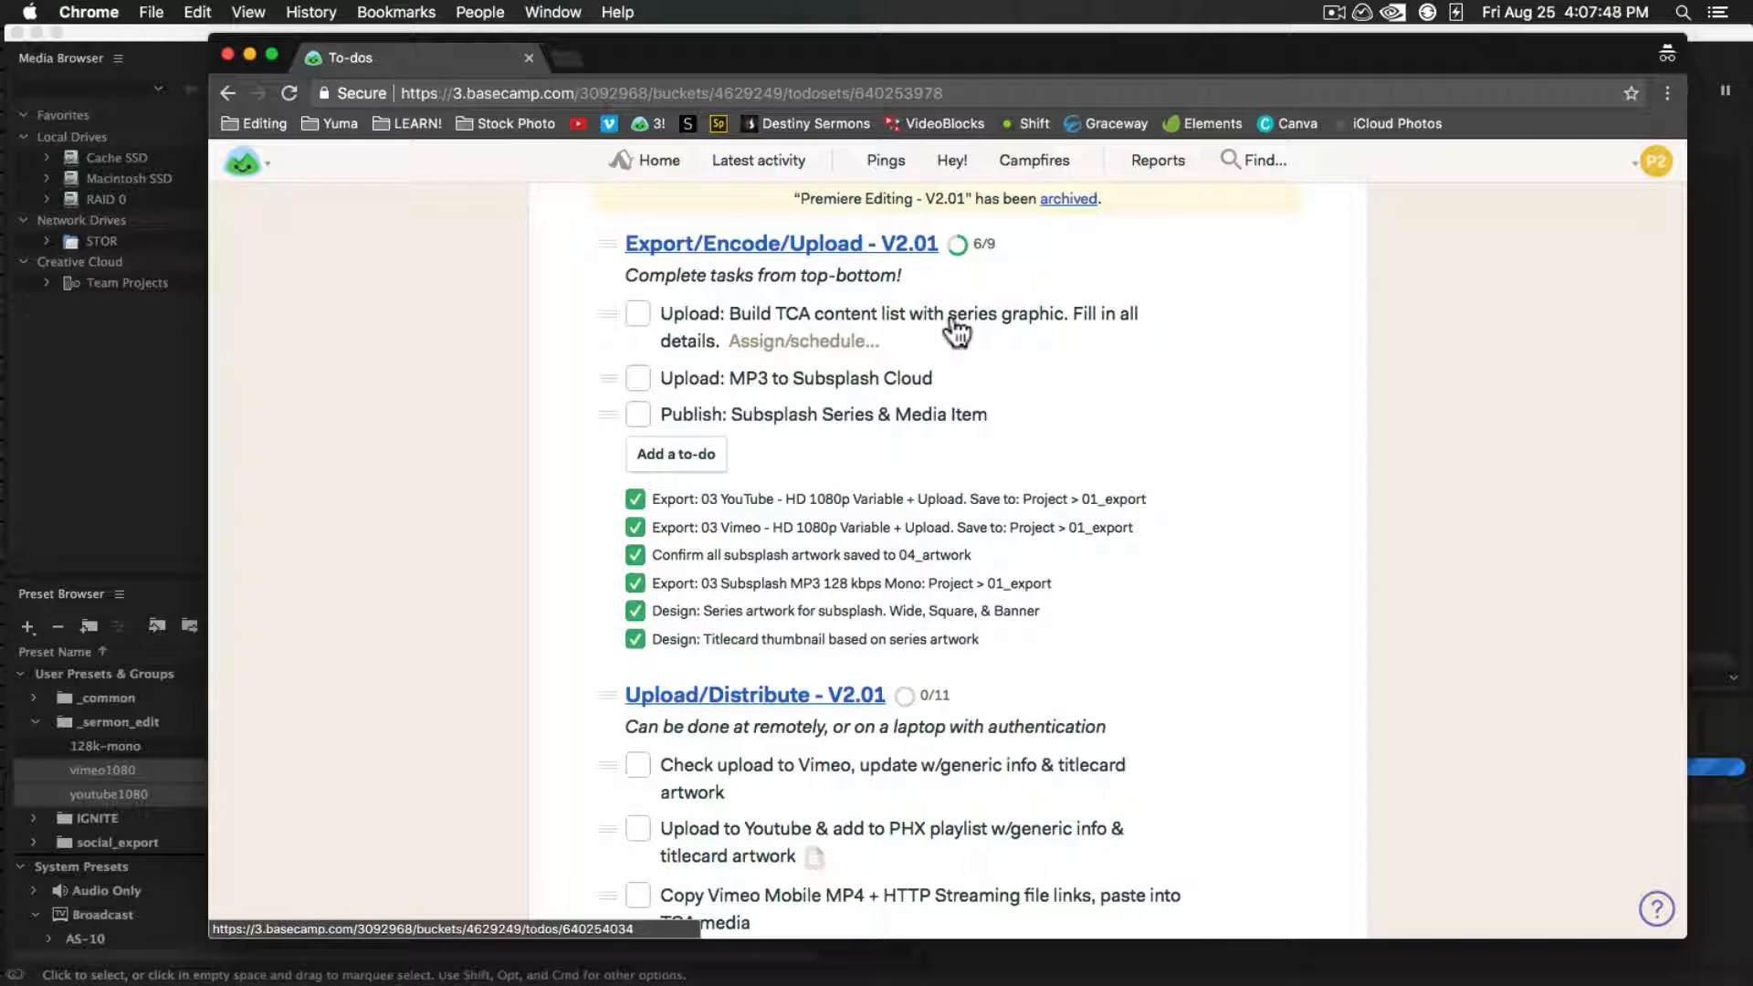
Open the bookmarked Subsplash Dashboard in a new tab and log in with the saved account e-mail and password
left_click(564, 56)
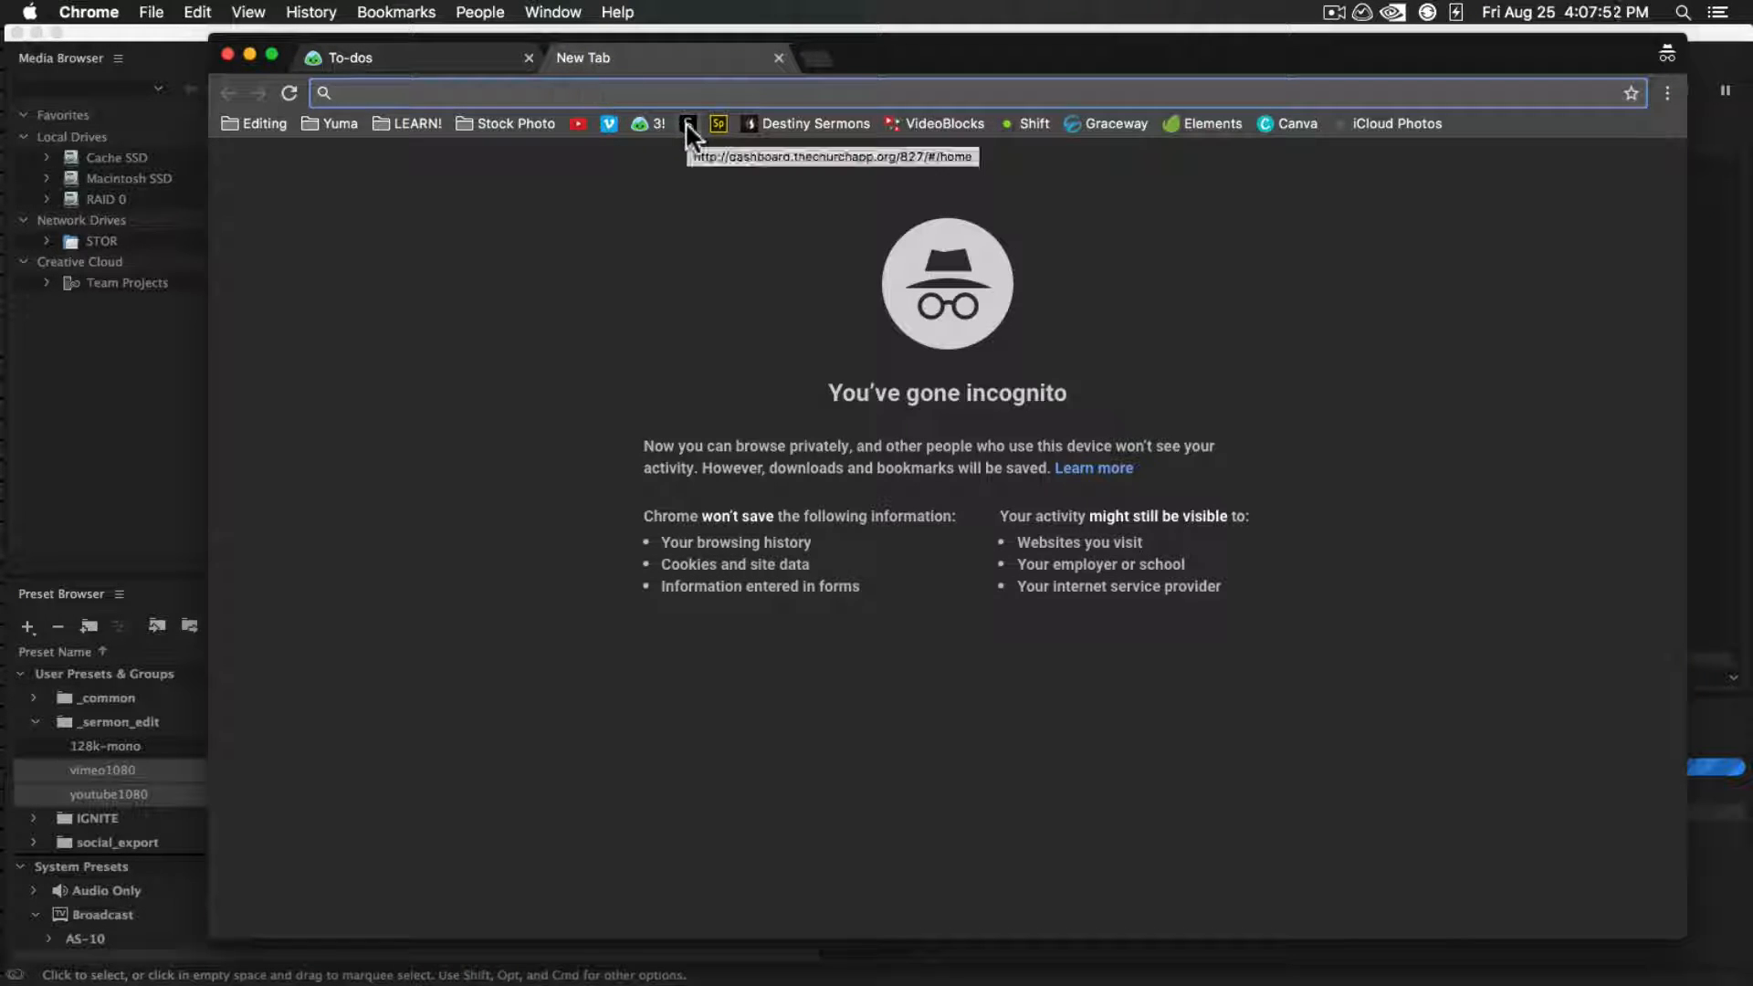
left_click(687, 124)
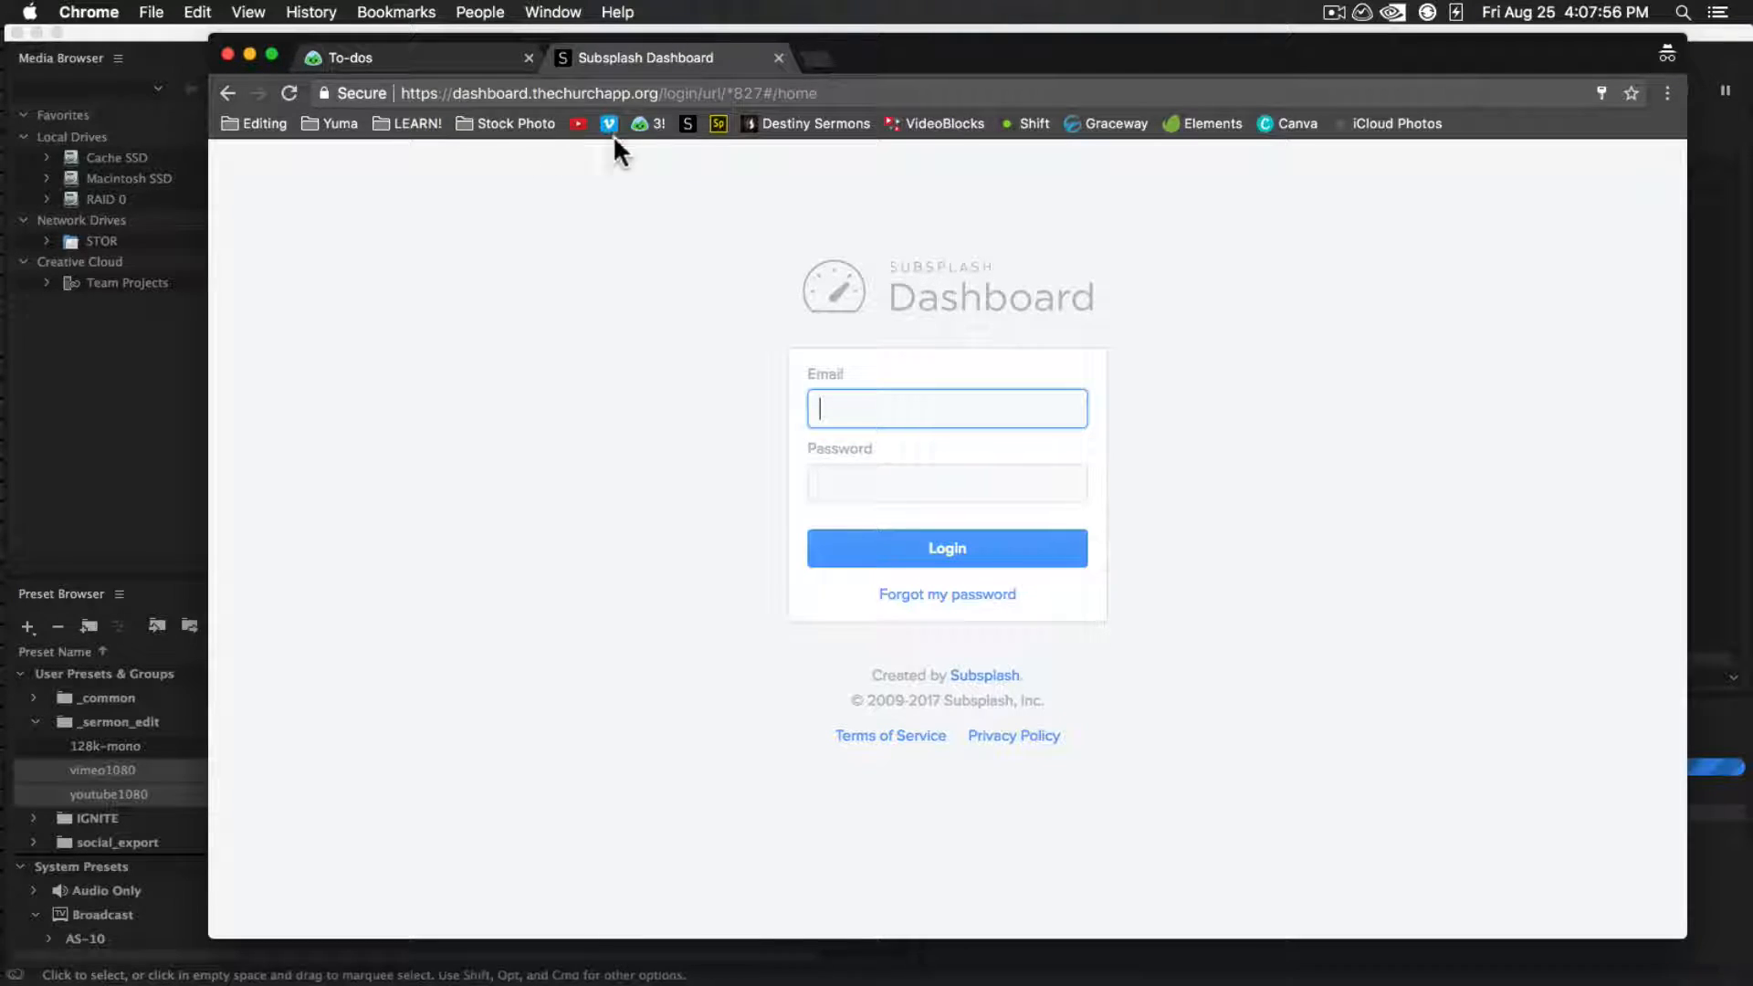
left_click(858, 405)
left_click(859, 442)
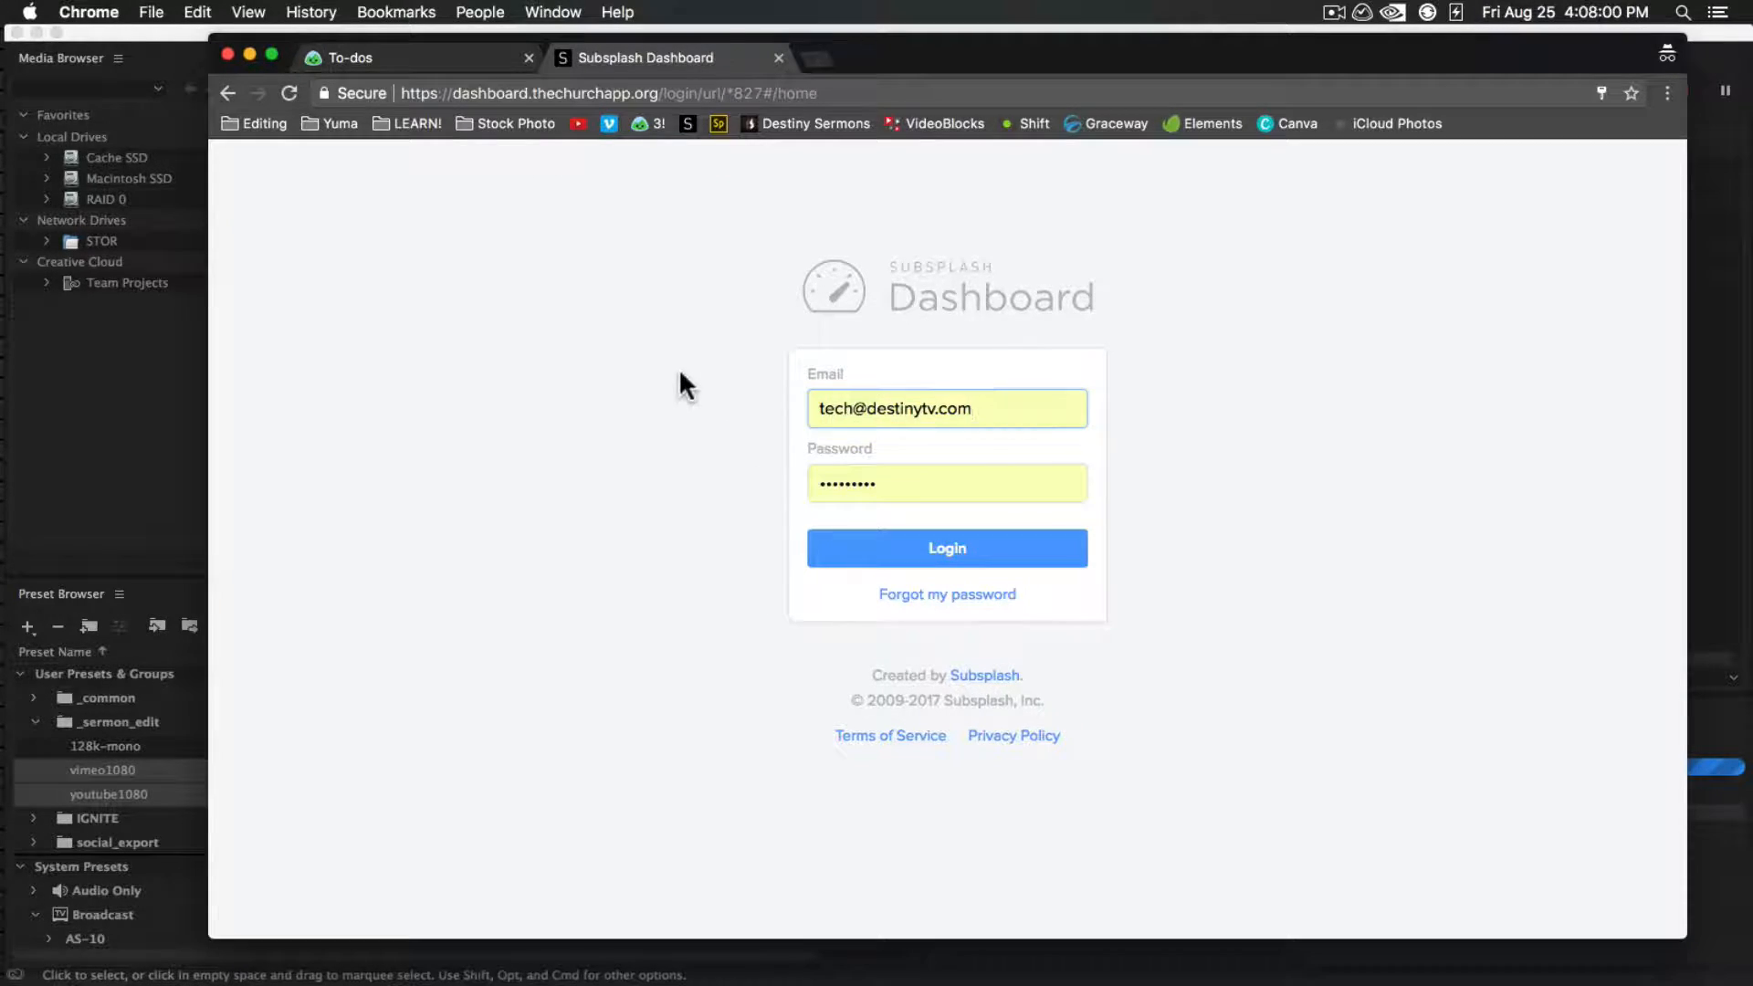
left_click_drag(1163, 48, 1069, 57)
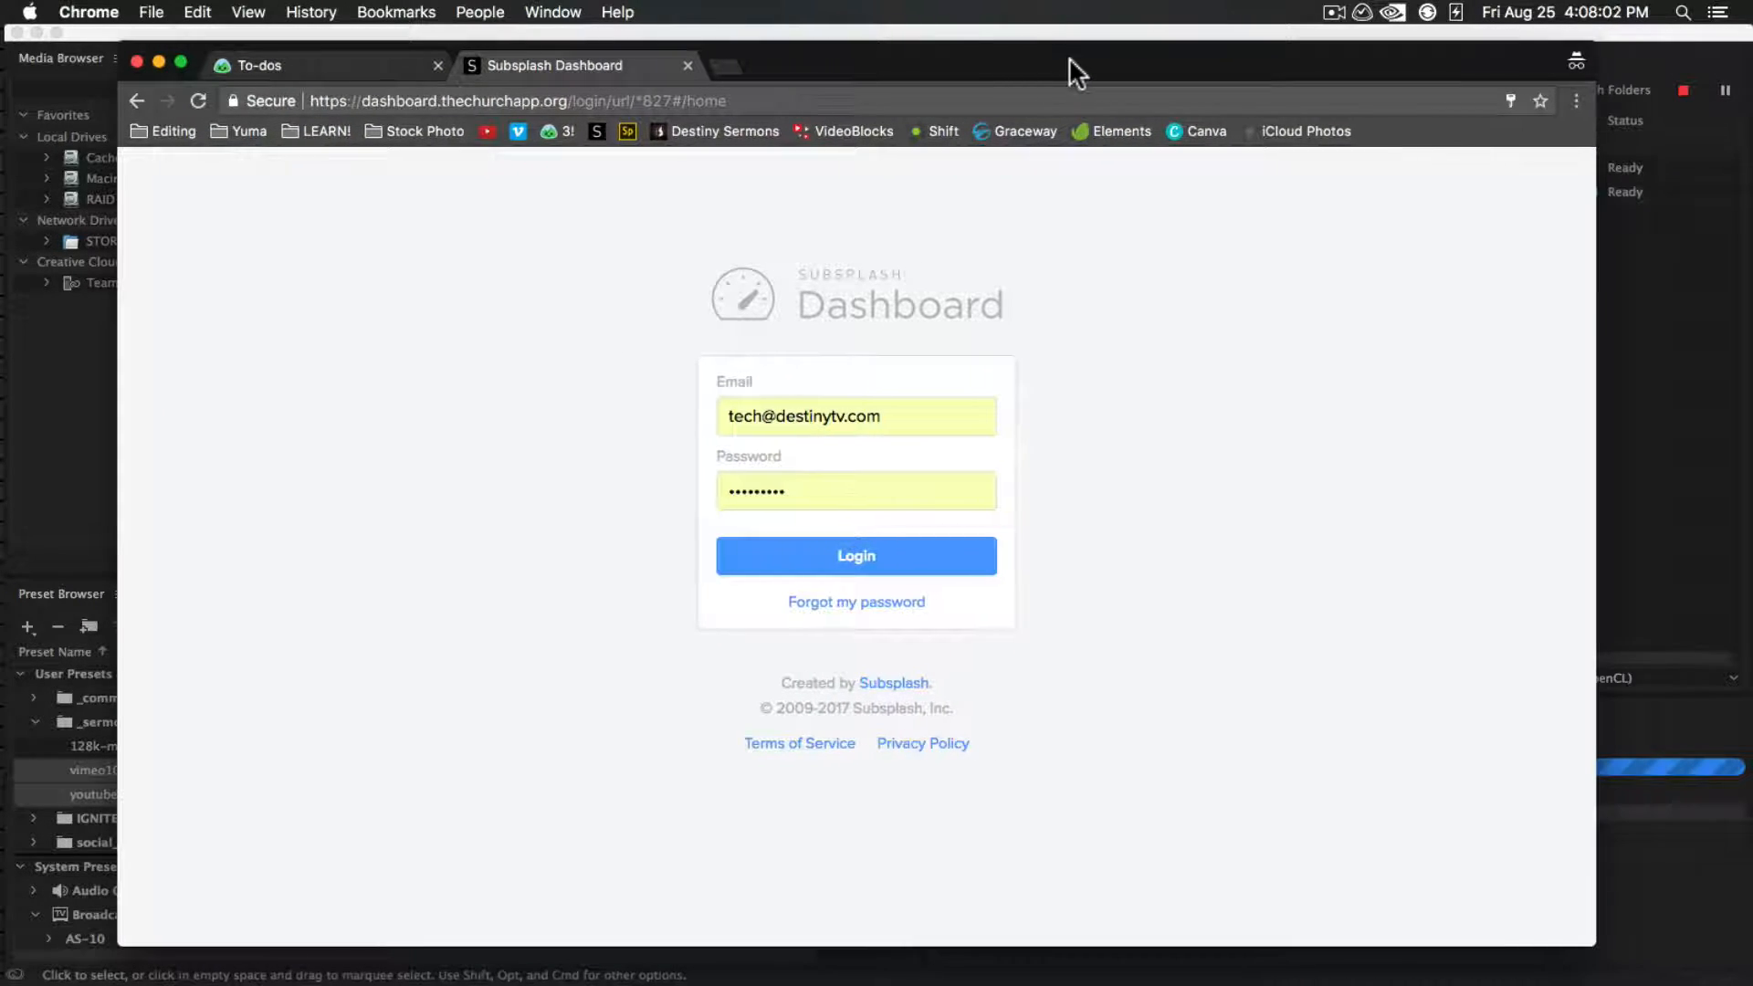
left_click(480, 12)
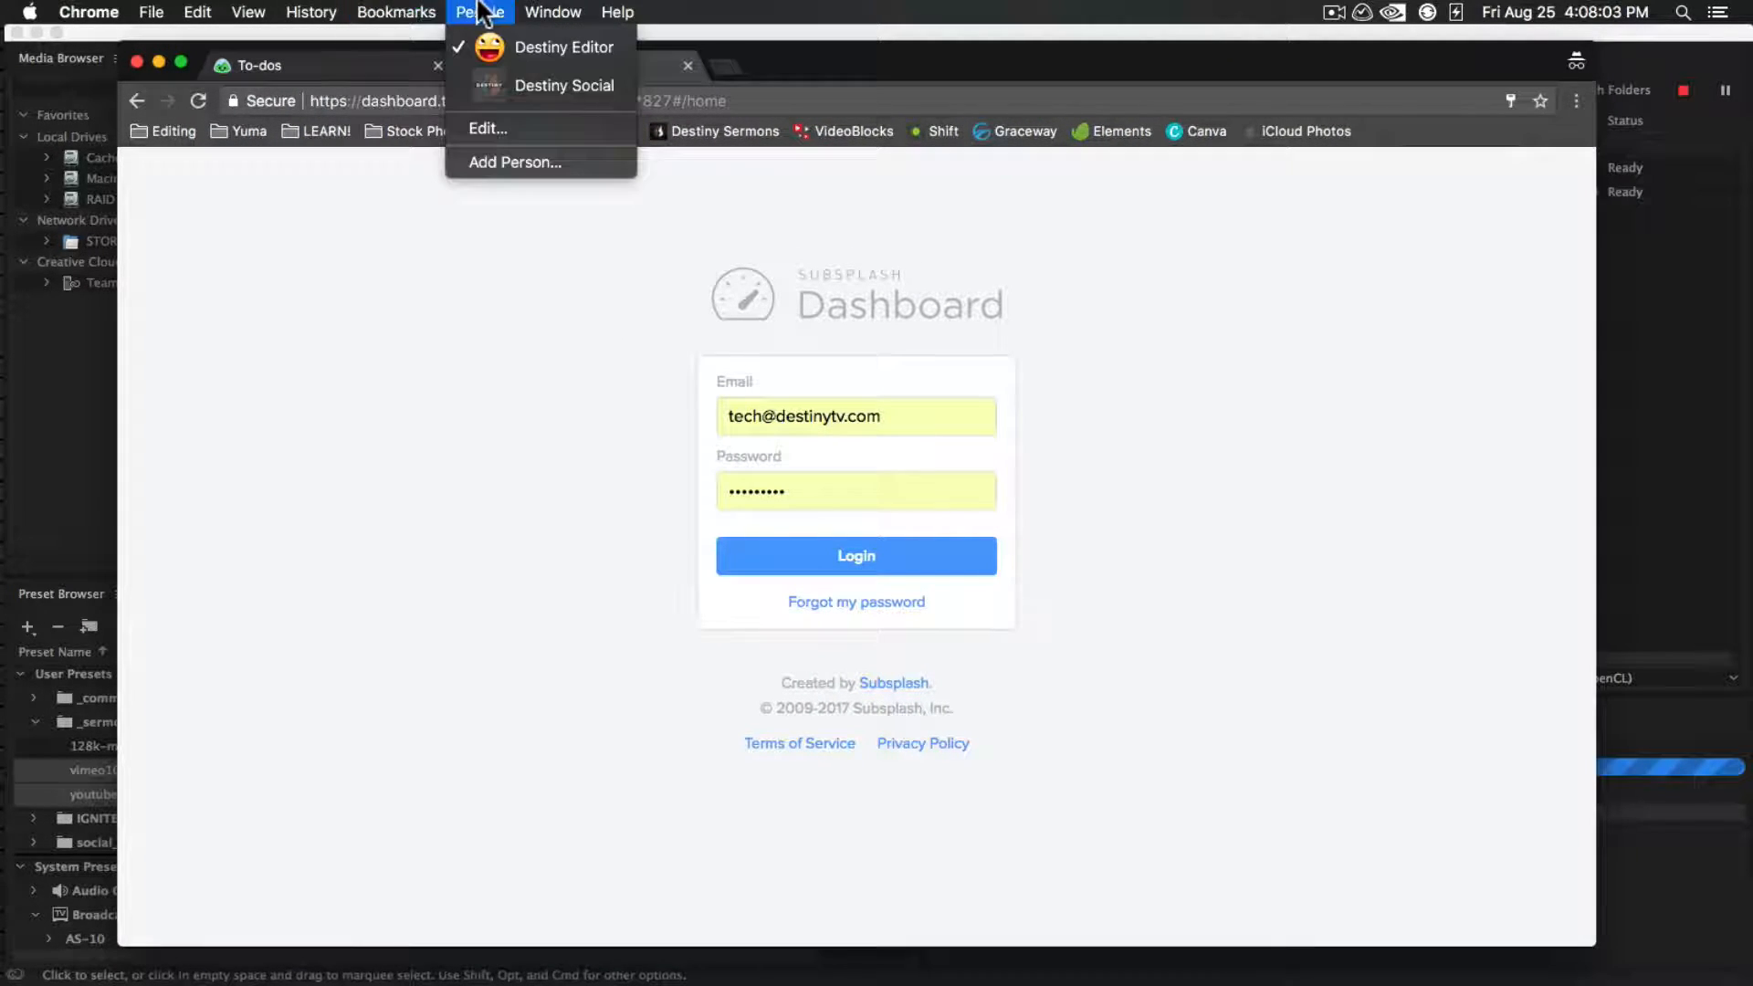
left_click(517, 45)
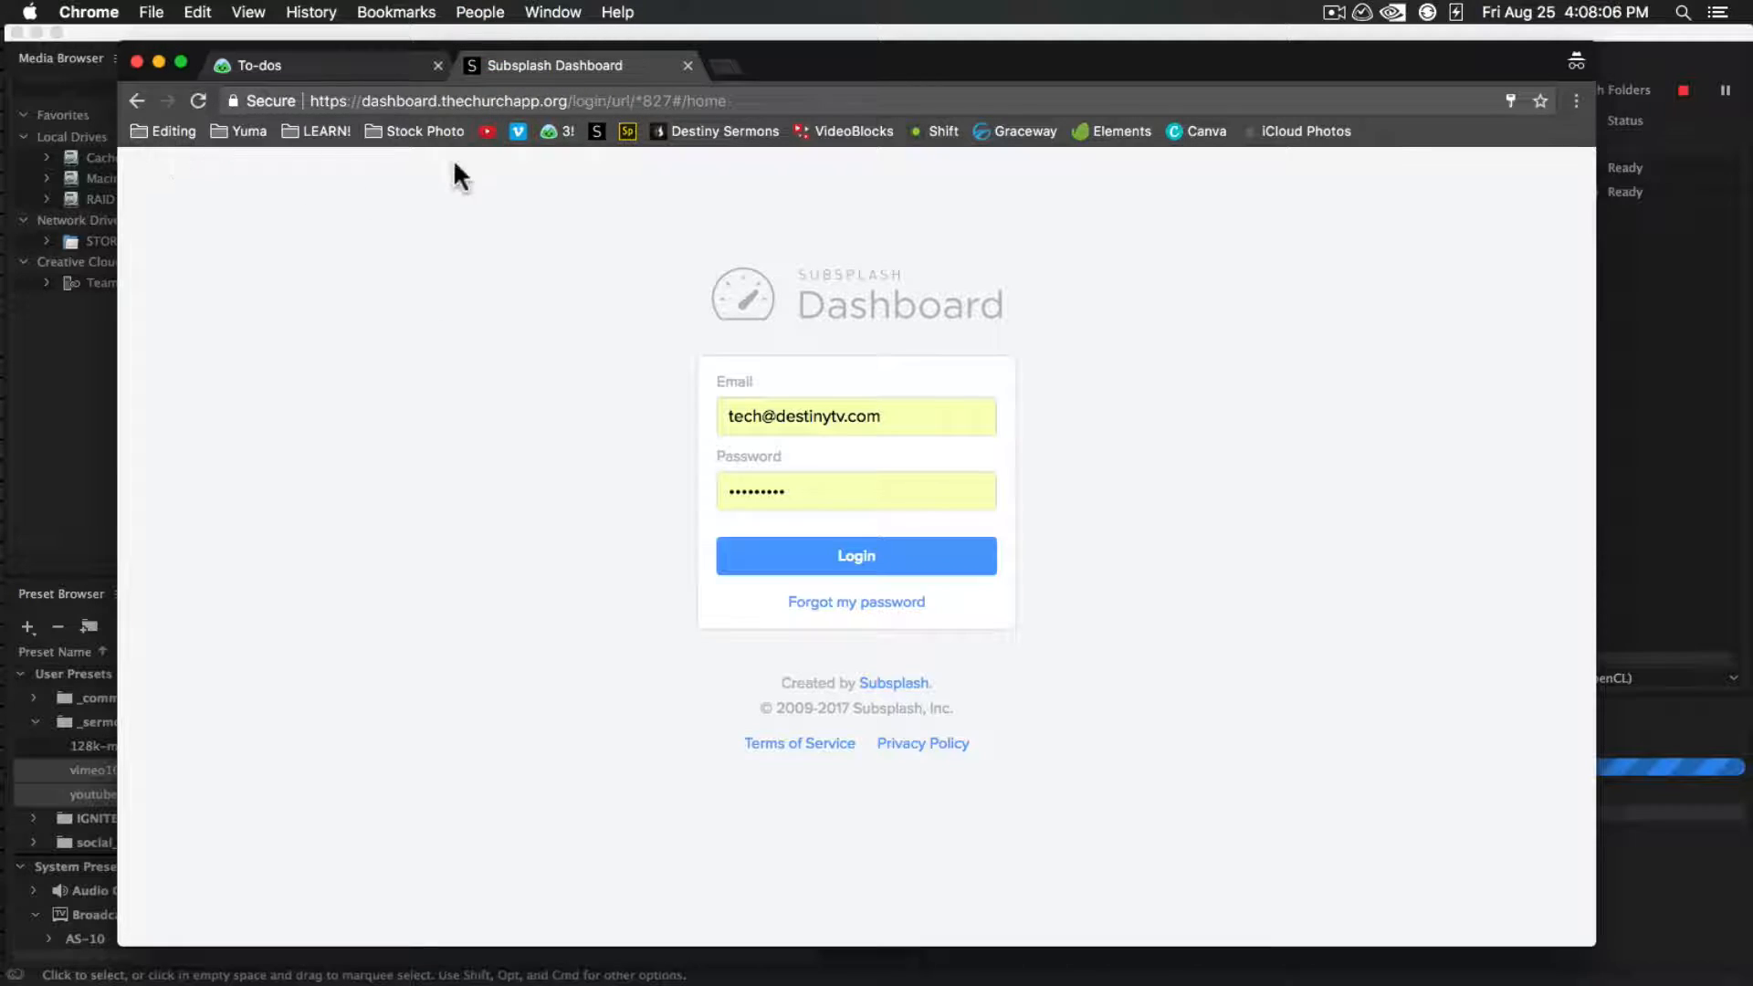
left_click(872, 566)
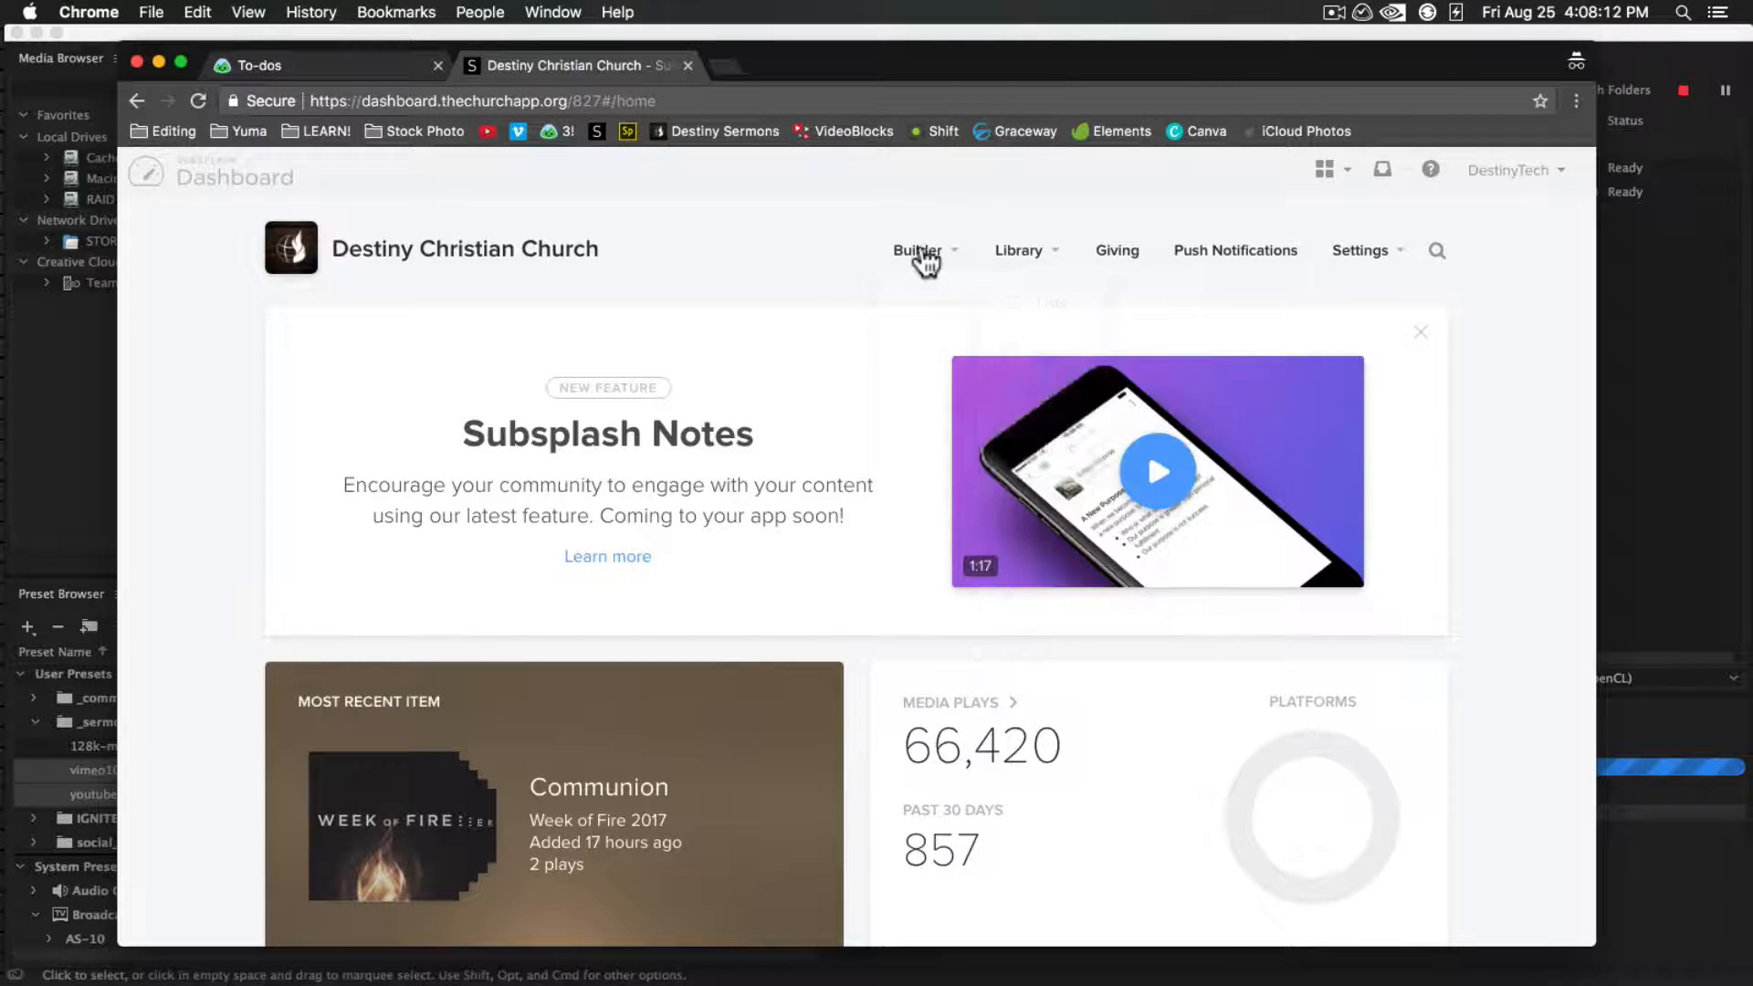
Open the media list in the Subsplash builder and examine the Spiritual Discipleship series' items and artwork
left_click(922, 255)
left_click(944, 315)
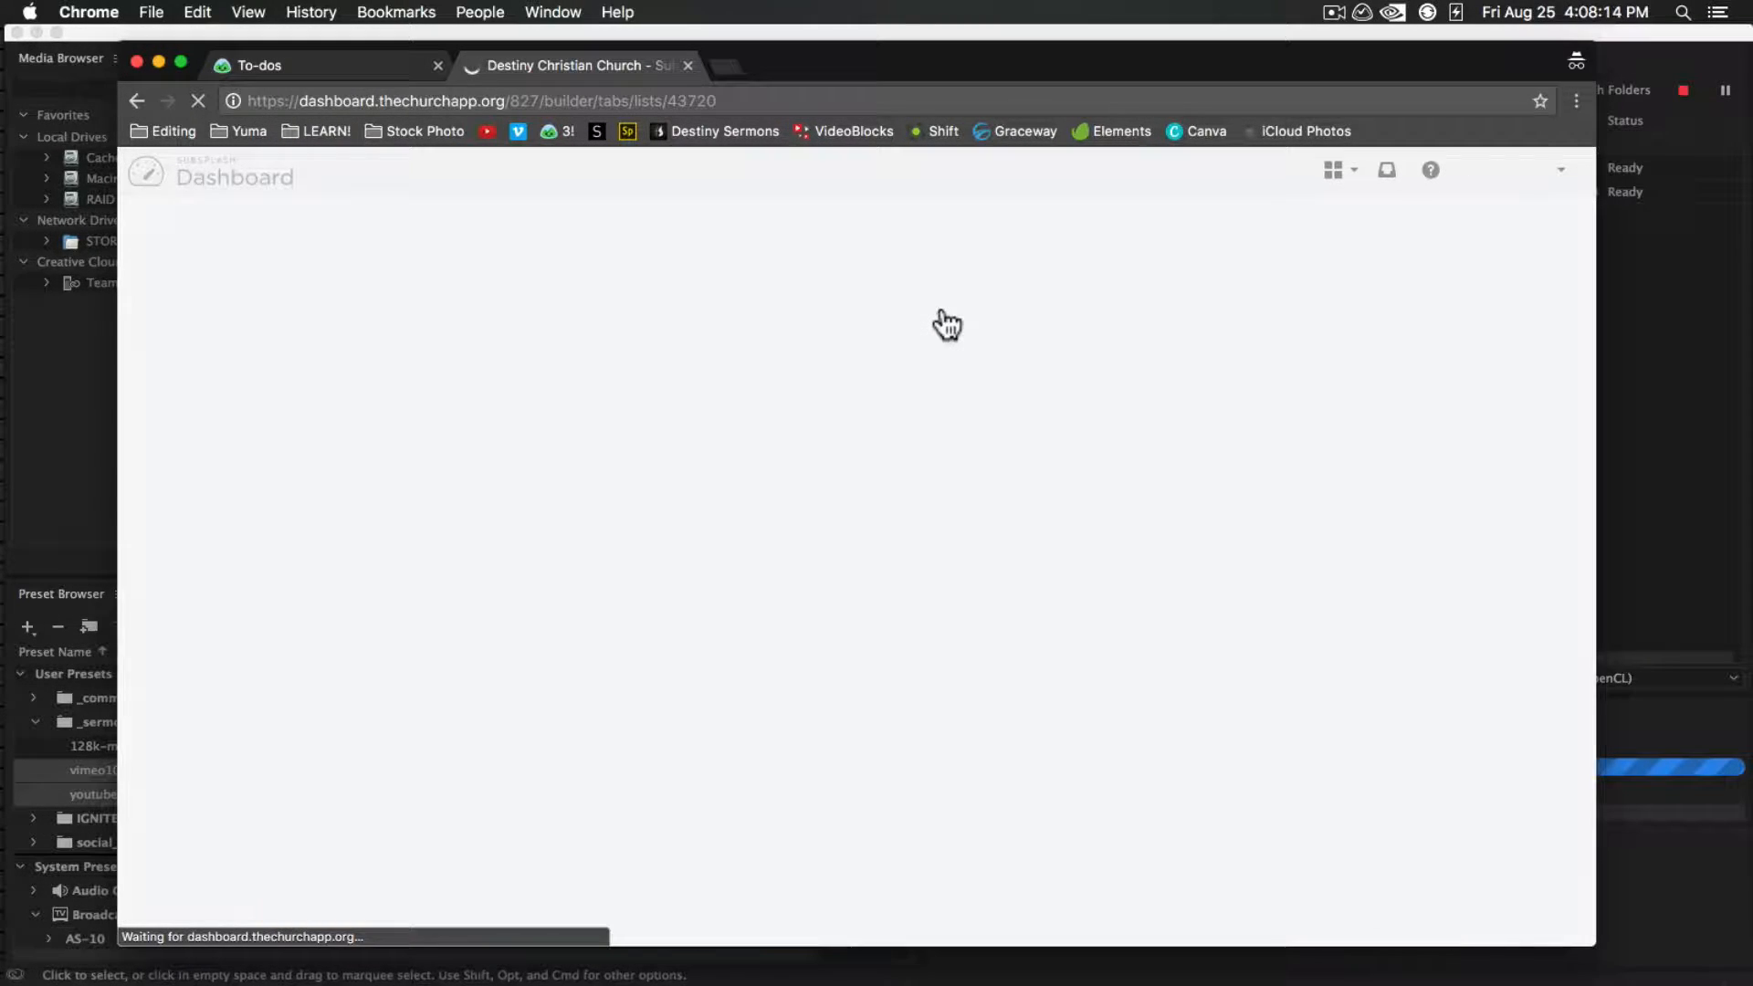
scroll(325, 708, "down", 3)
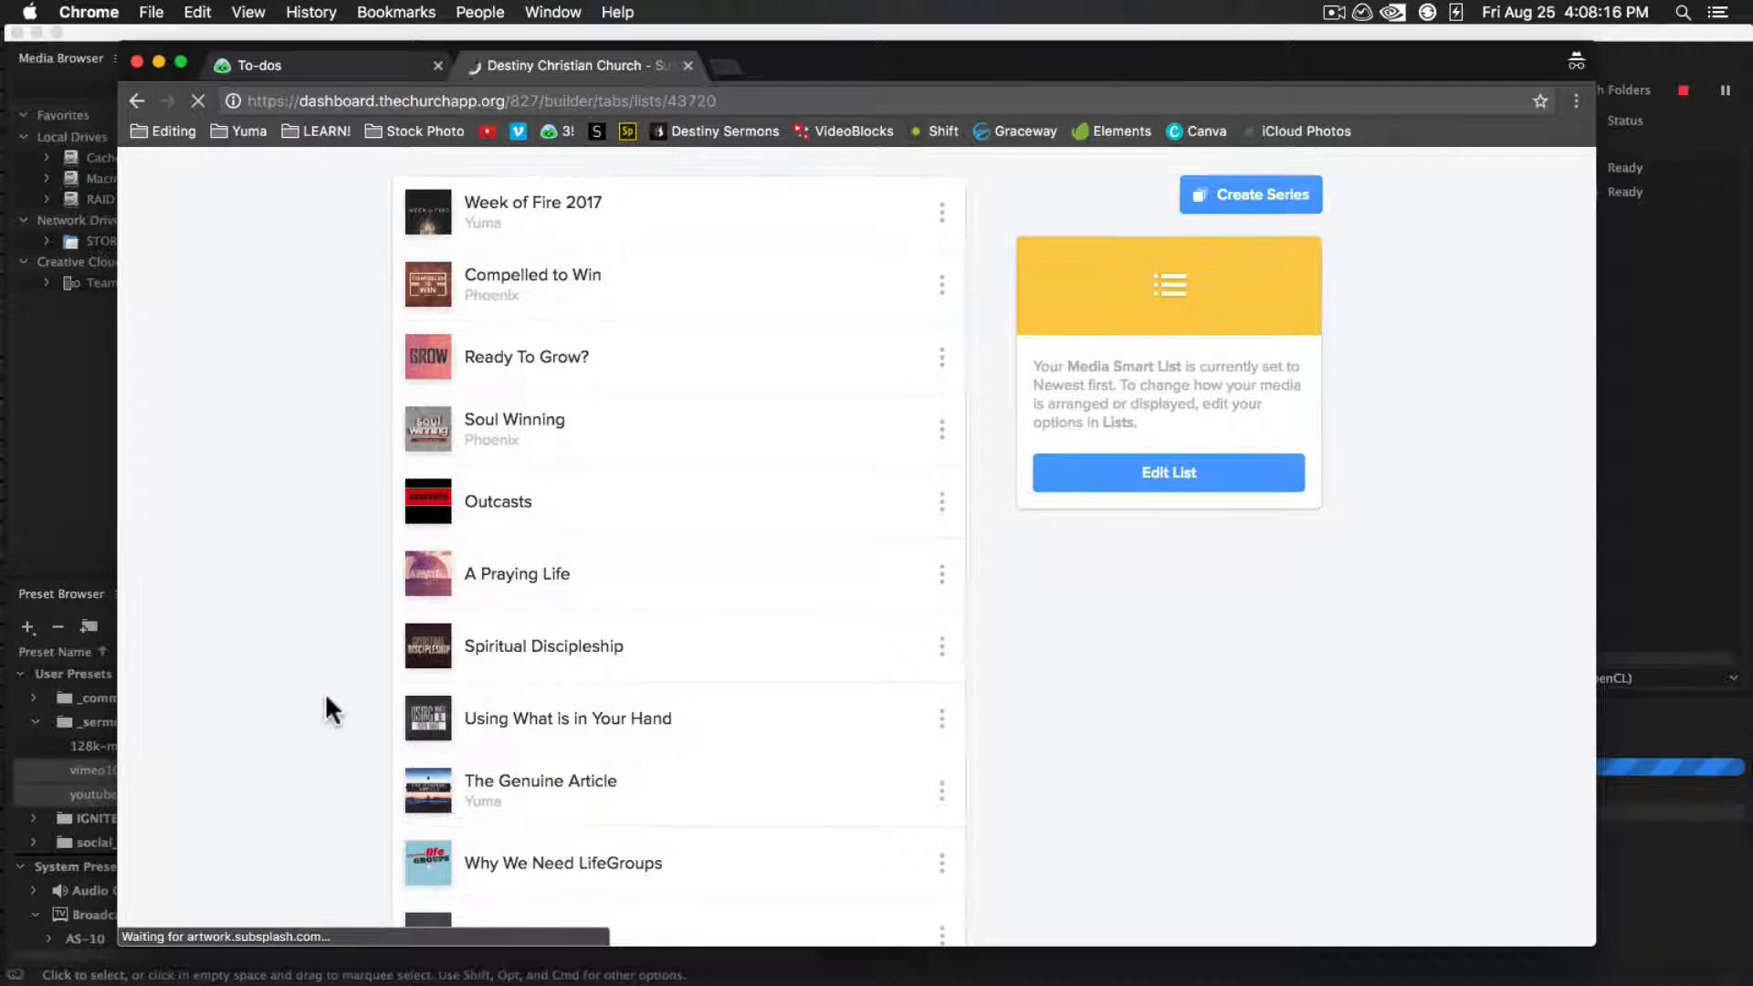
left_click(549, 658)
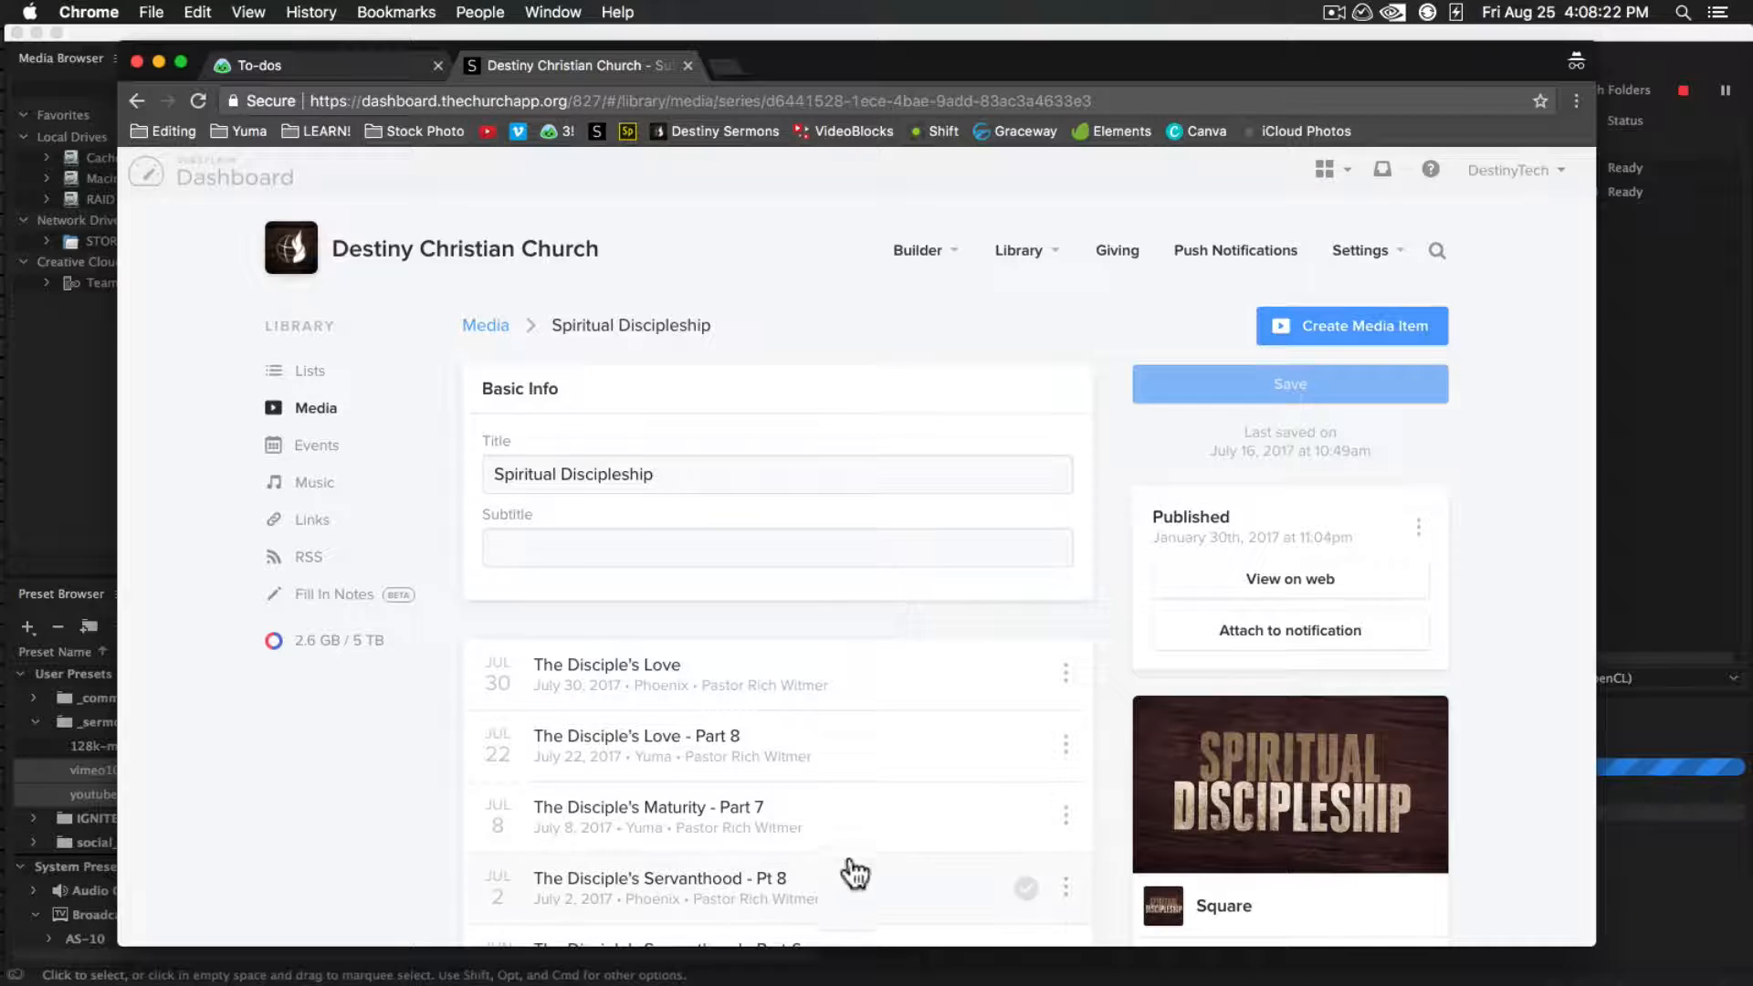
scroll(874, 858, "down", 5)
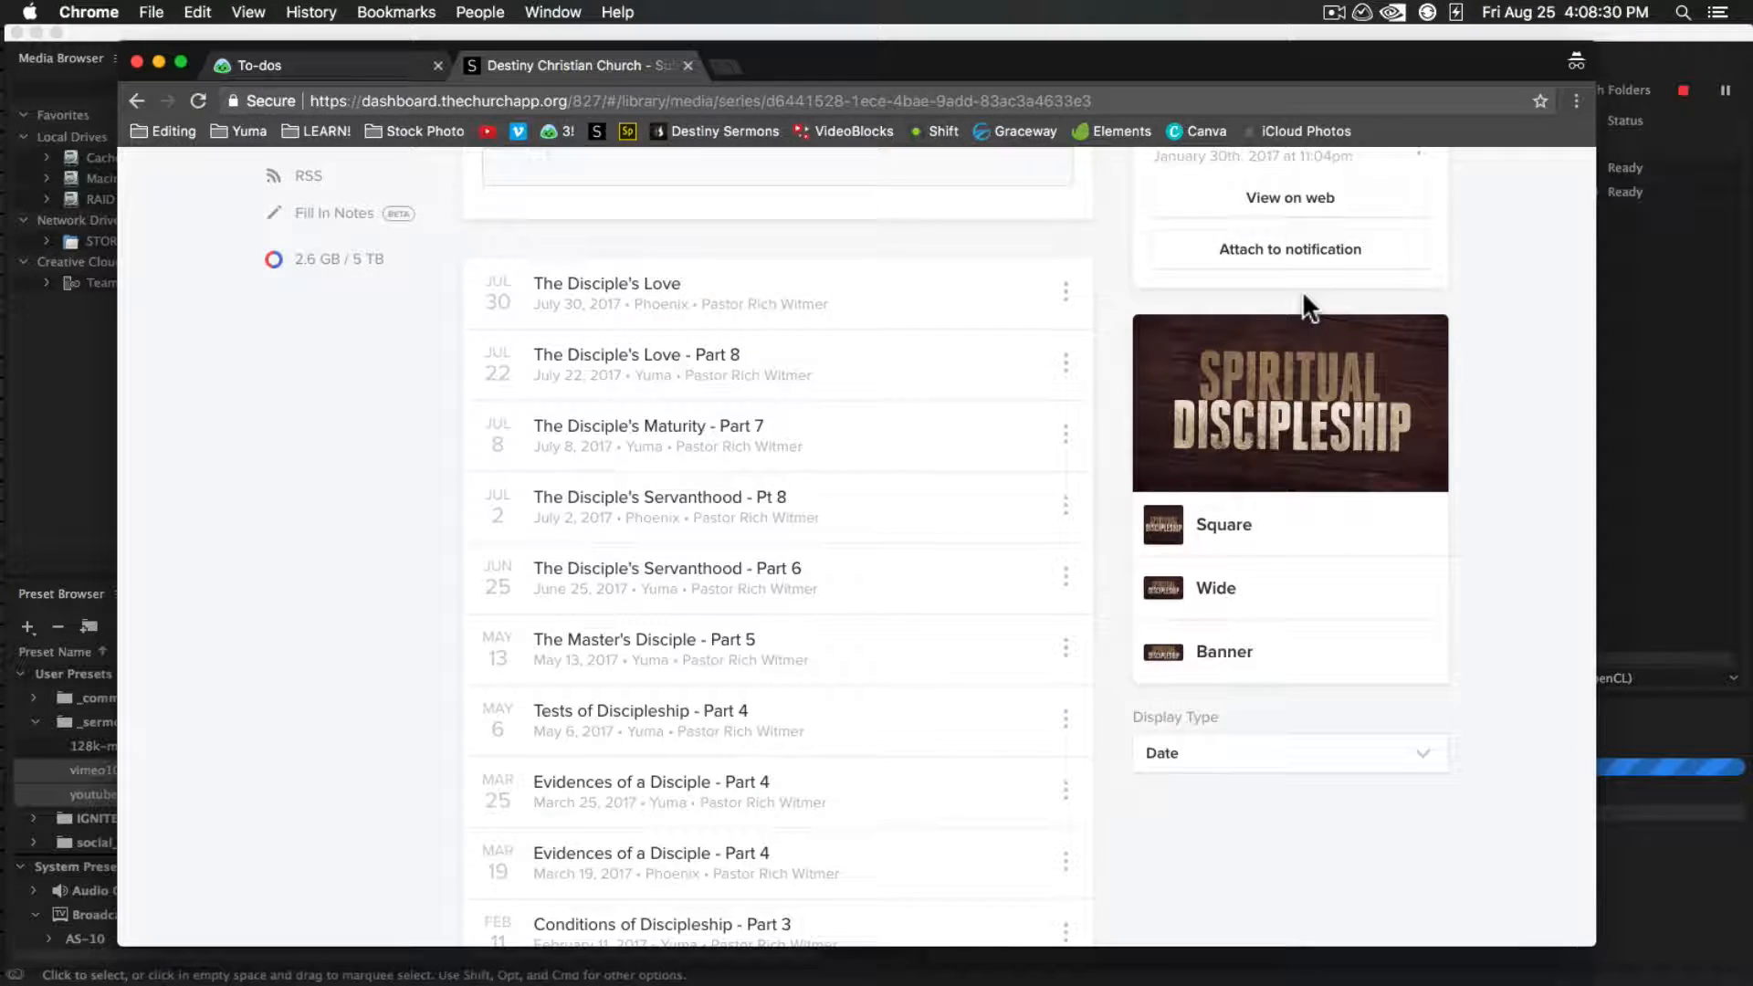
Create a media item titled The Disciple's Maturity in the Spiritual Discipleship series
scroll(1306, 292, "up", 4)
left_click(1372, 265)
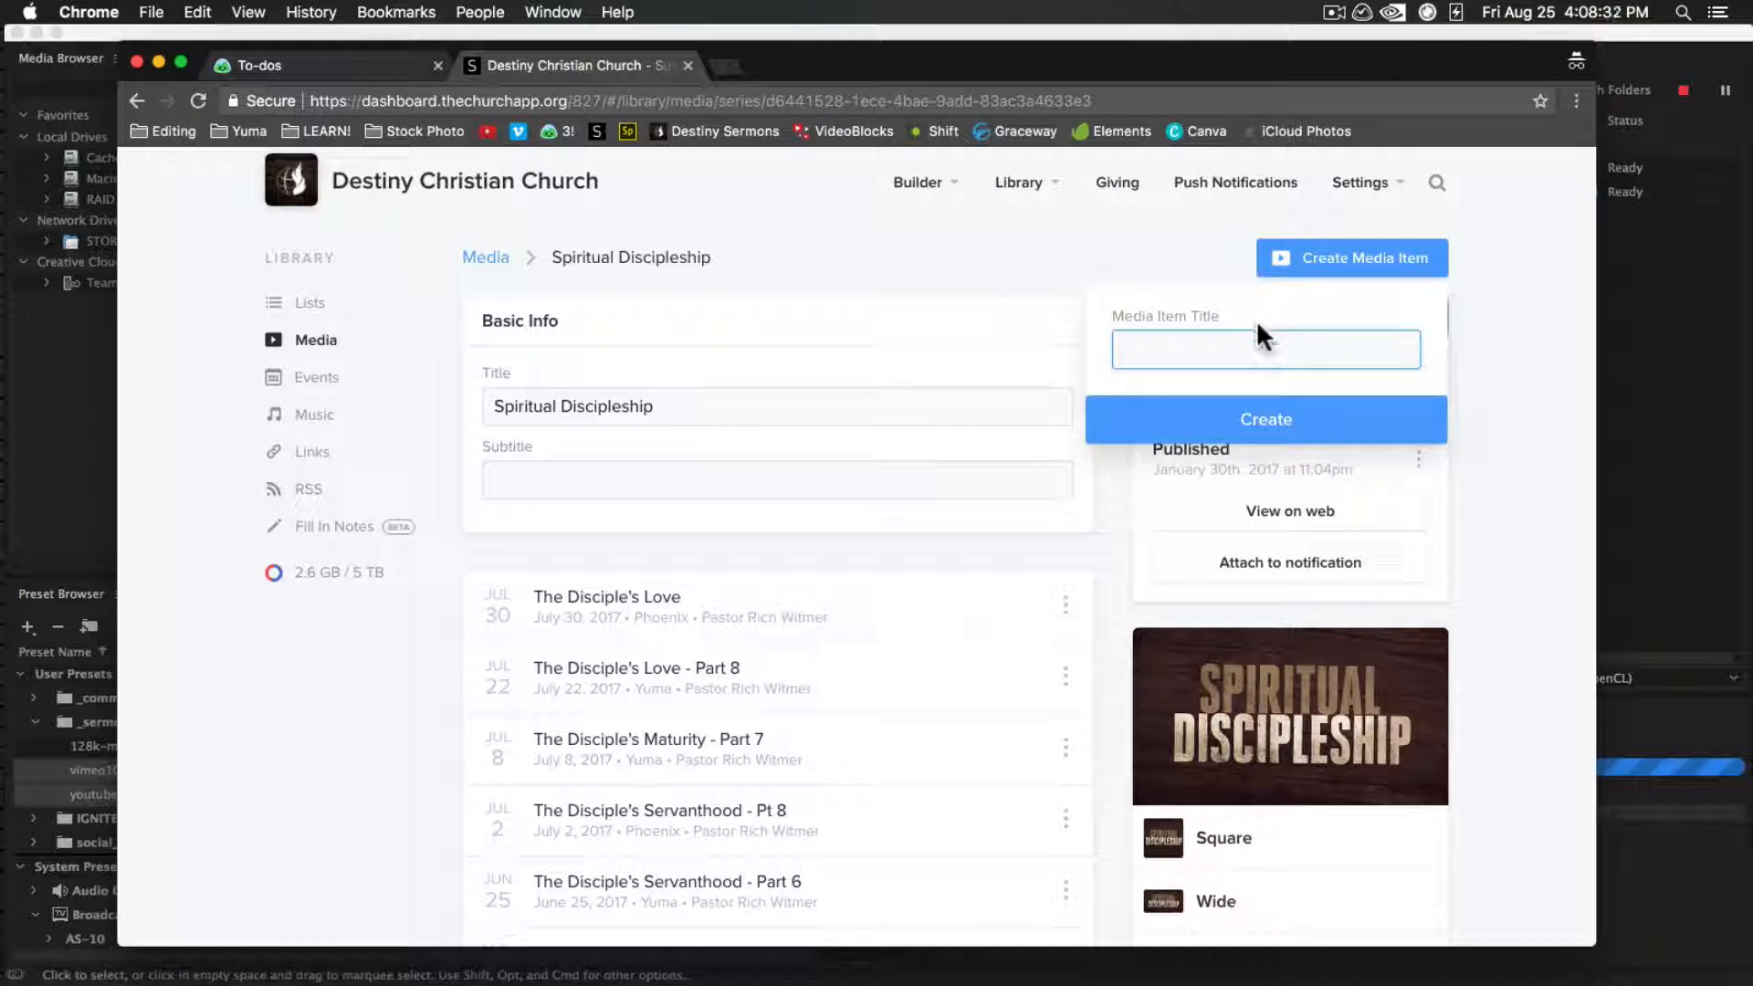
type("Te D")
type("Discipl")
type("e's Maturity")
left_click(1249, 419)
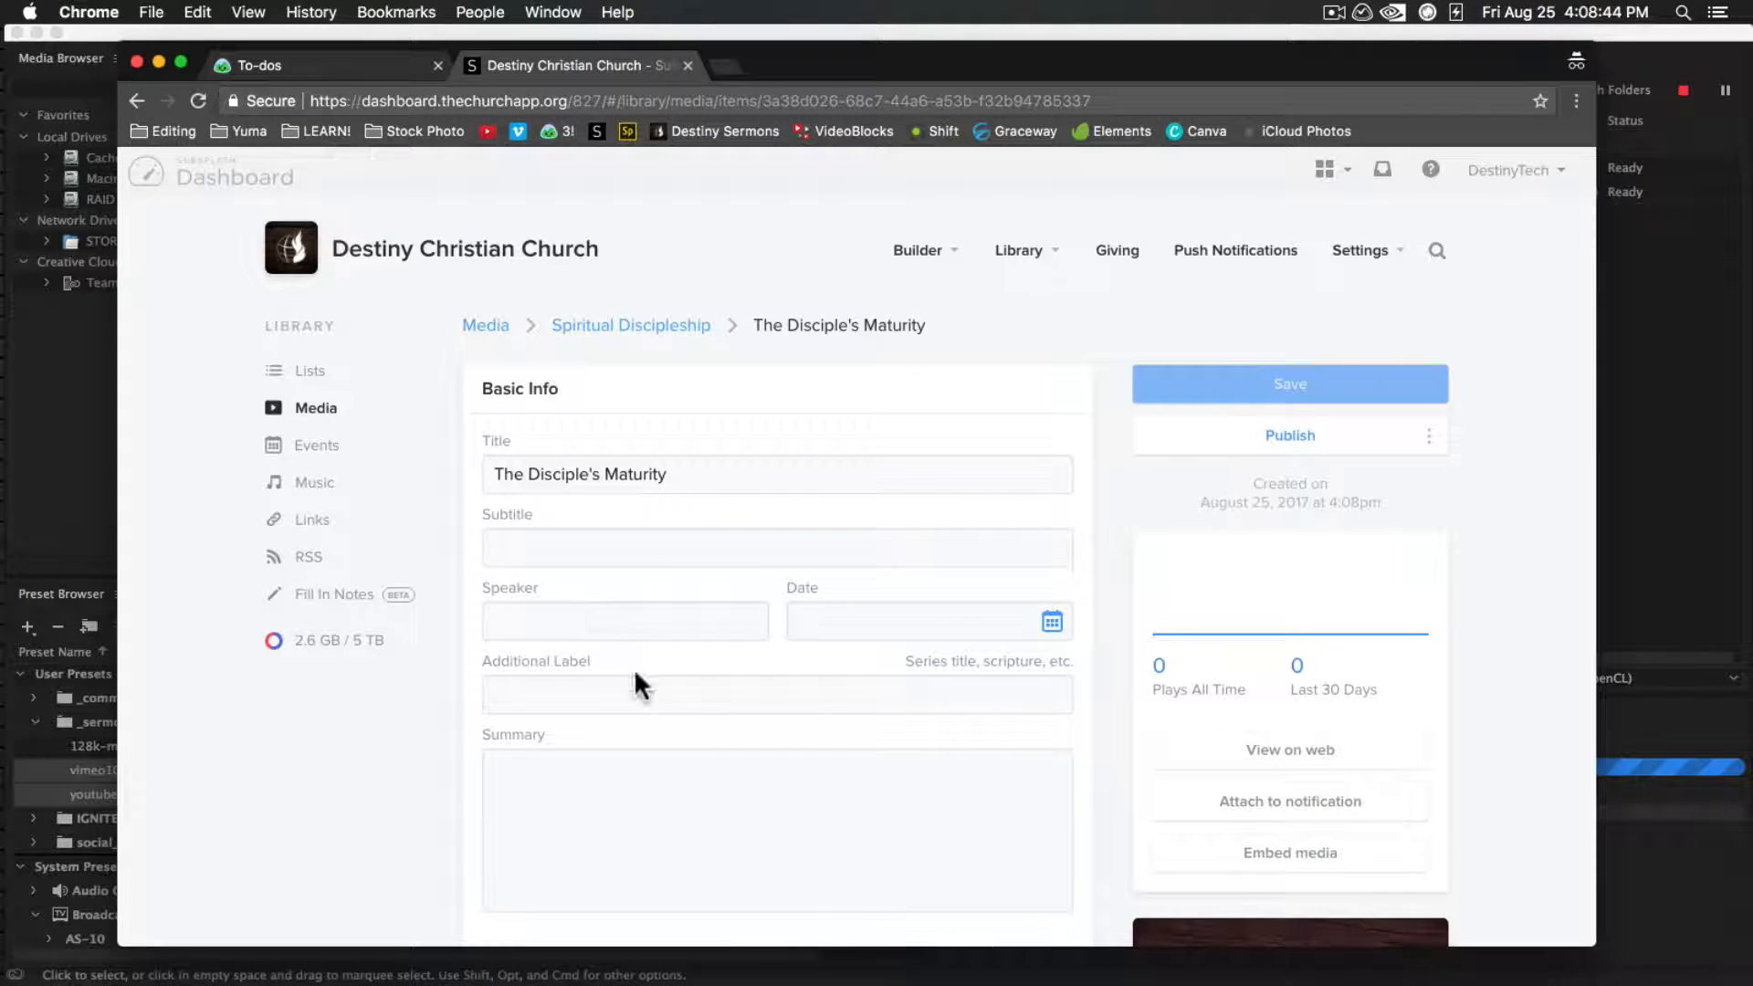
Set the media item's subtitle to Phoenix and fill in the pastor's name as speaker
left_click(617, 552)
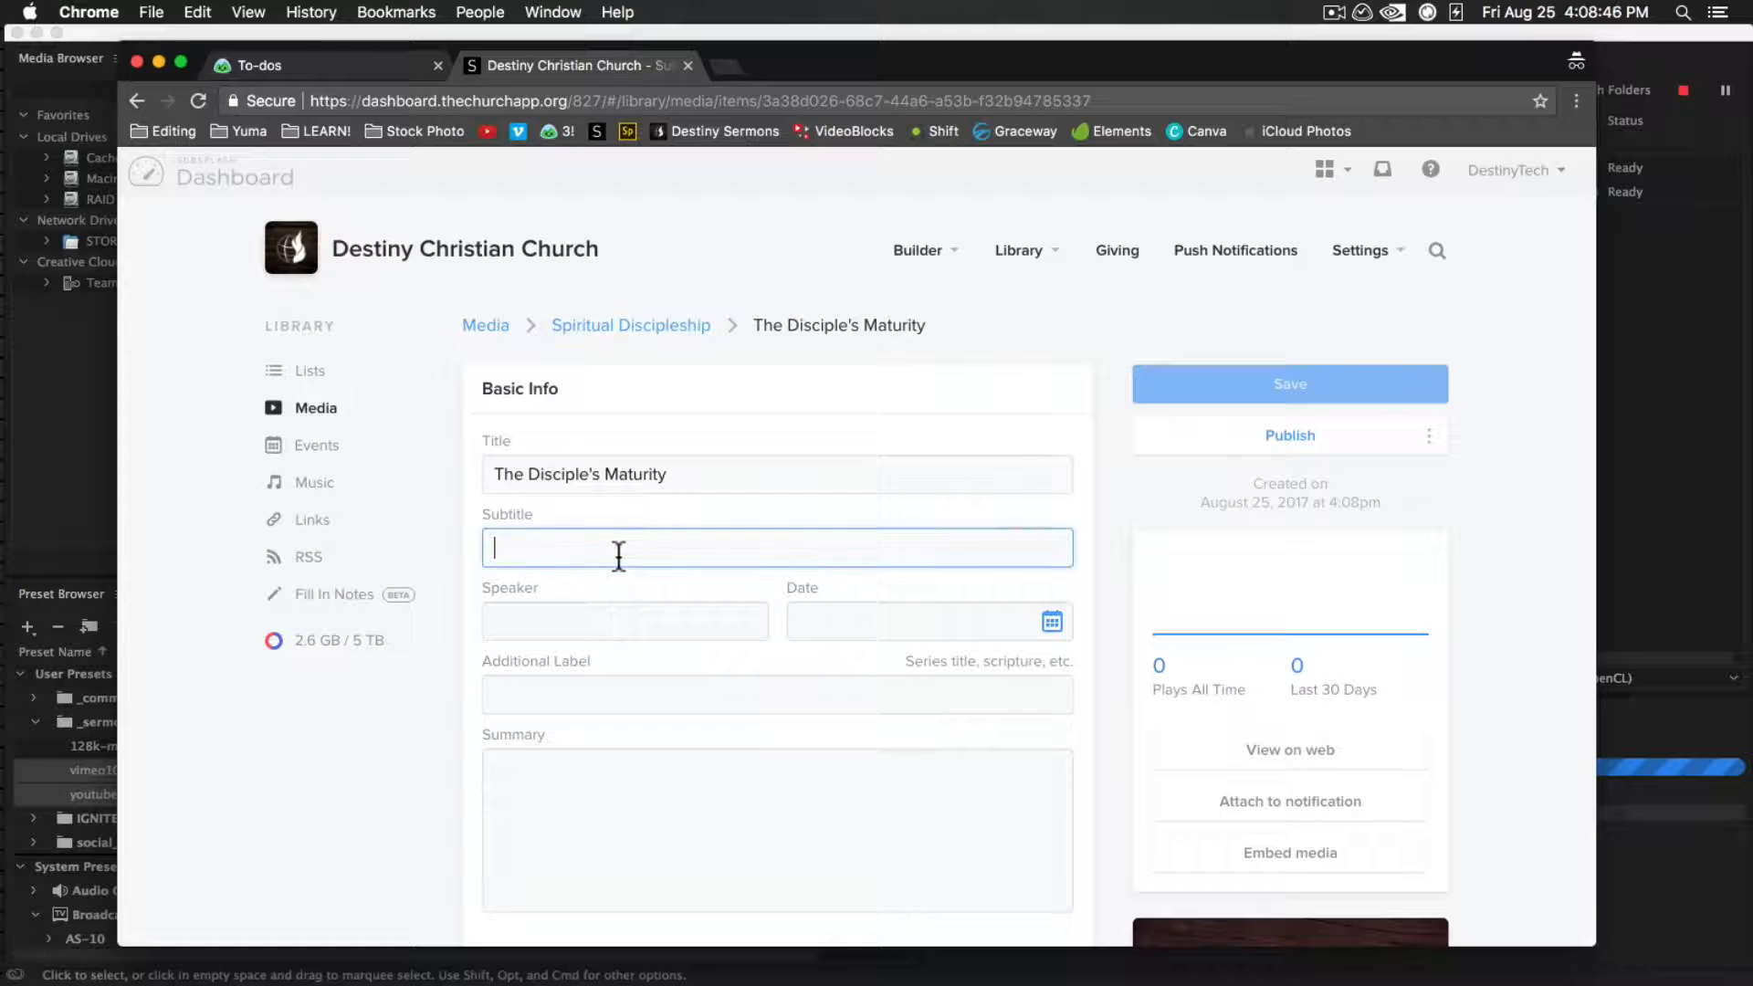
type("Phoenix")
left_click(589, 630)
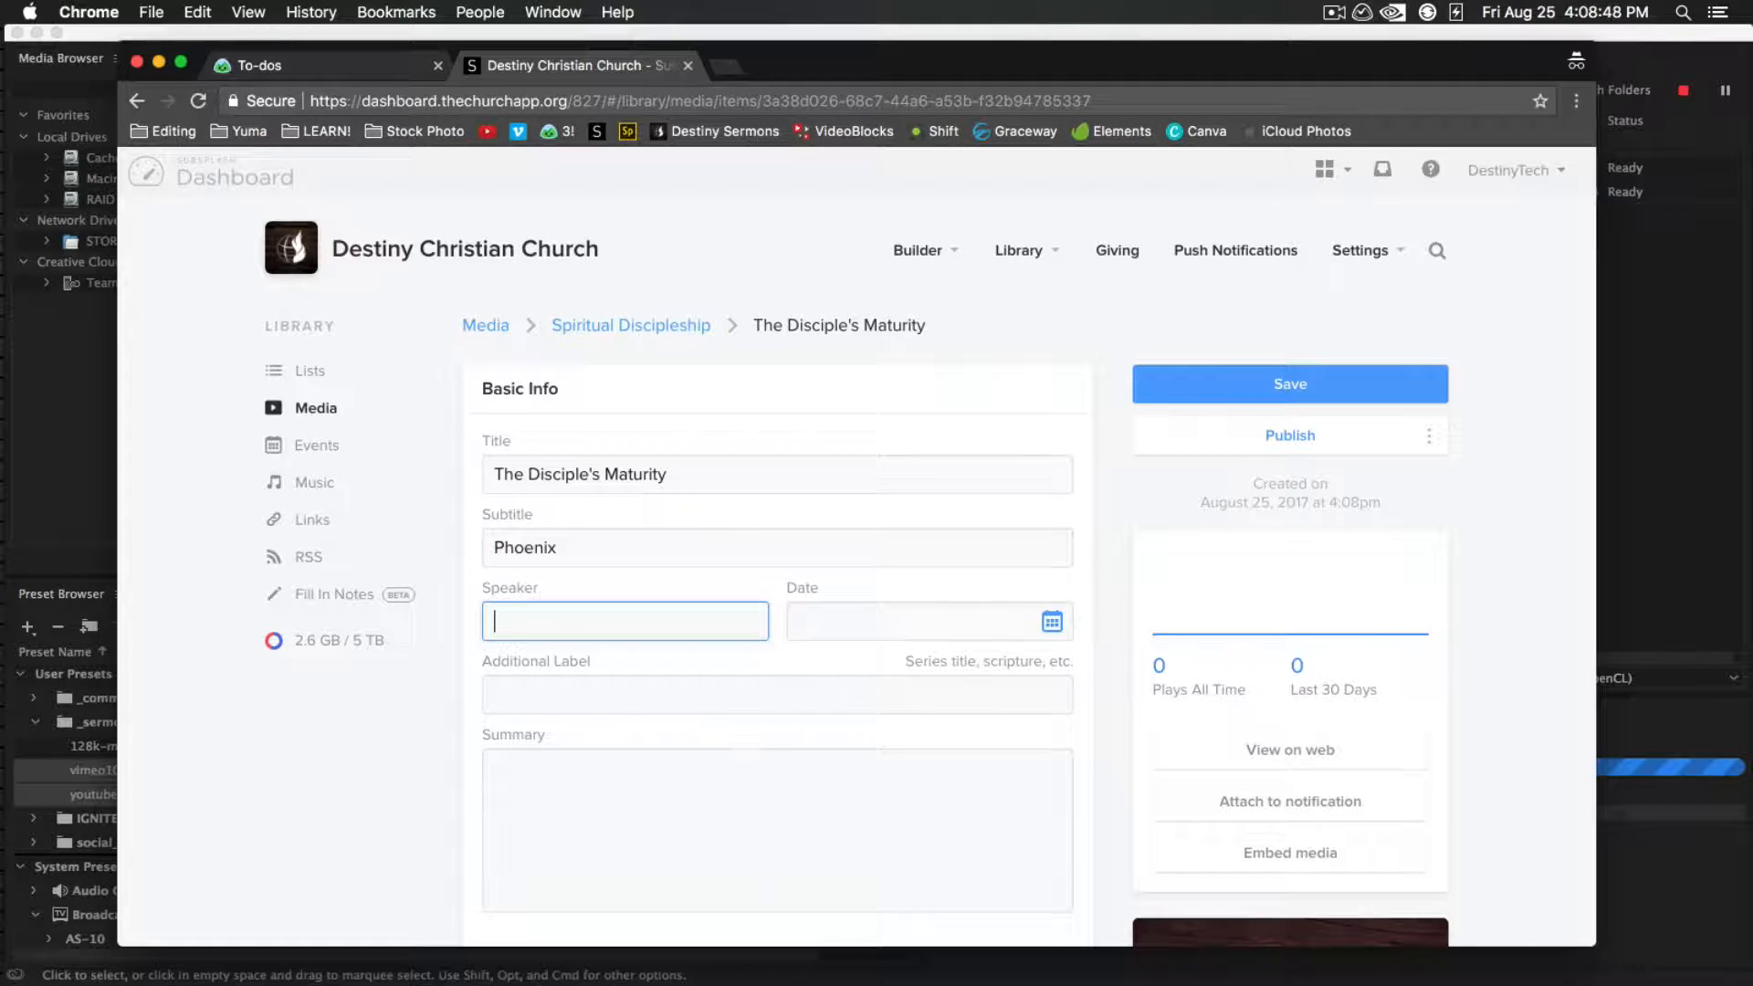
type("P")
left_click(588, 667)
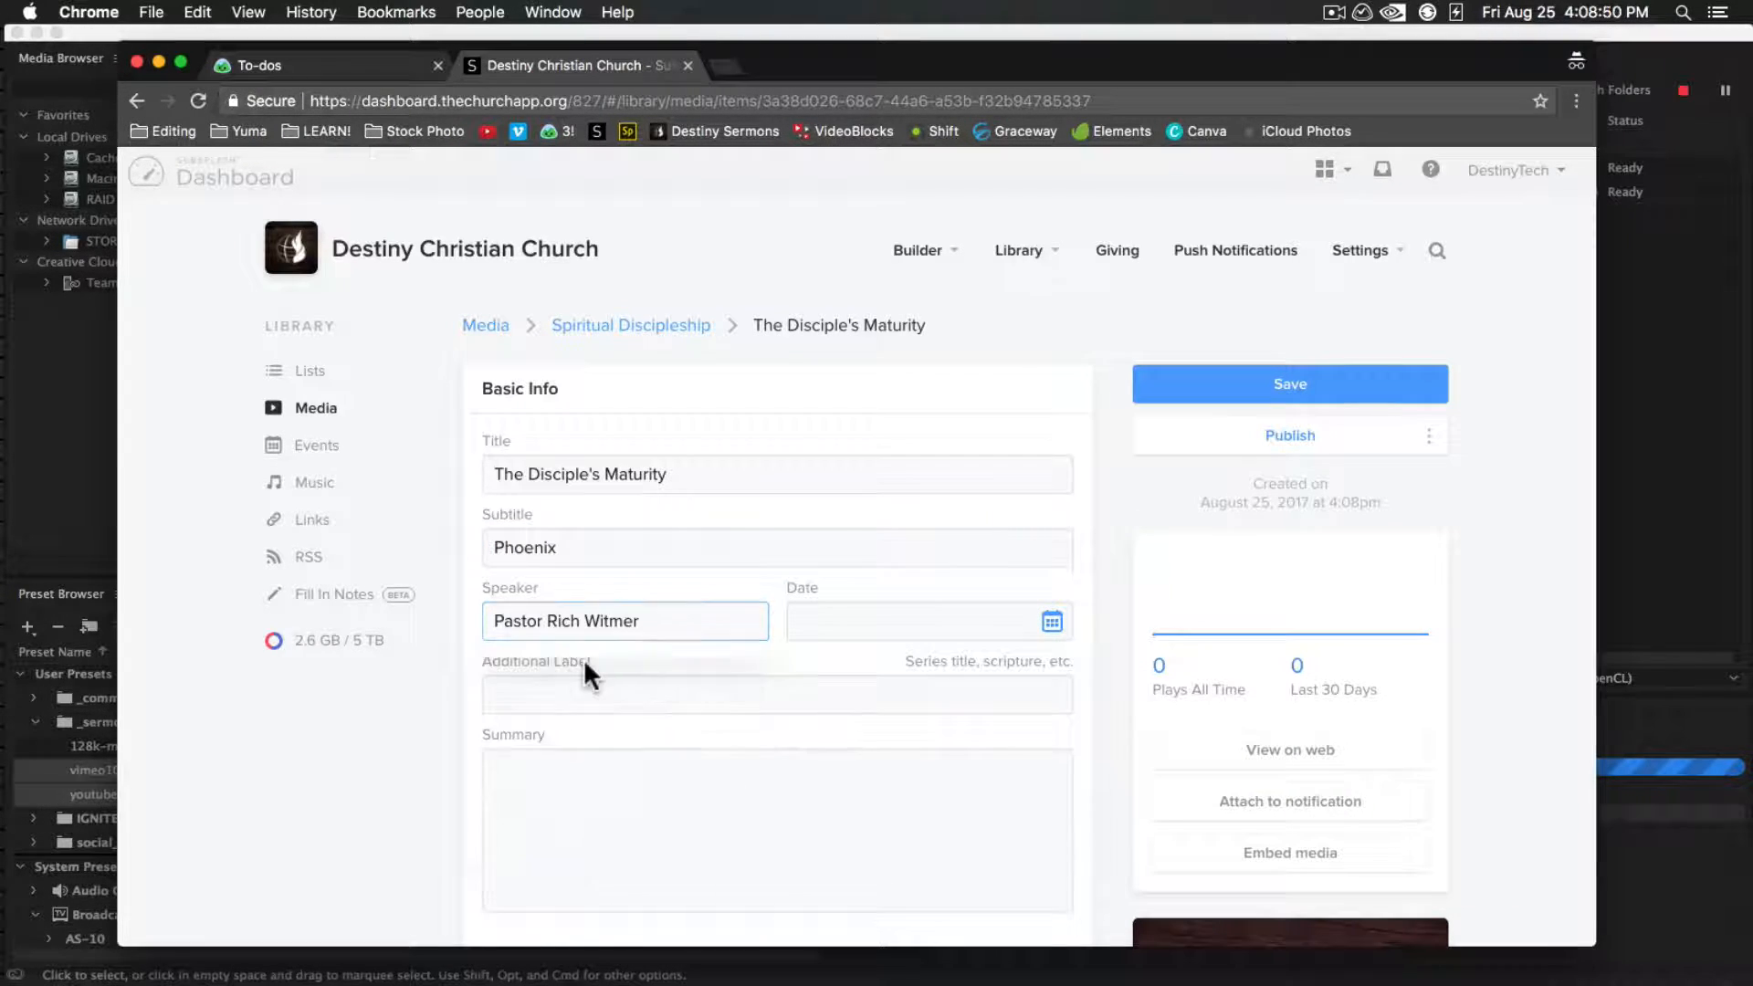
Look up the project date in the Basecamp project title and set the media item's date to 7/13/2017
left_click(1053, 623)
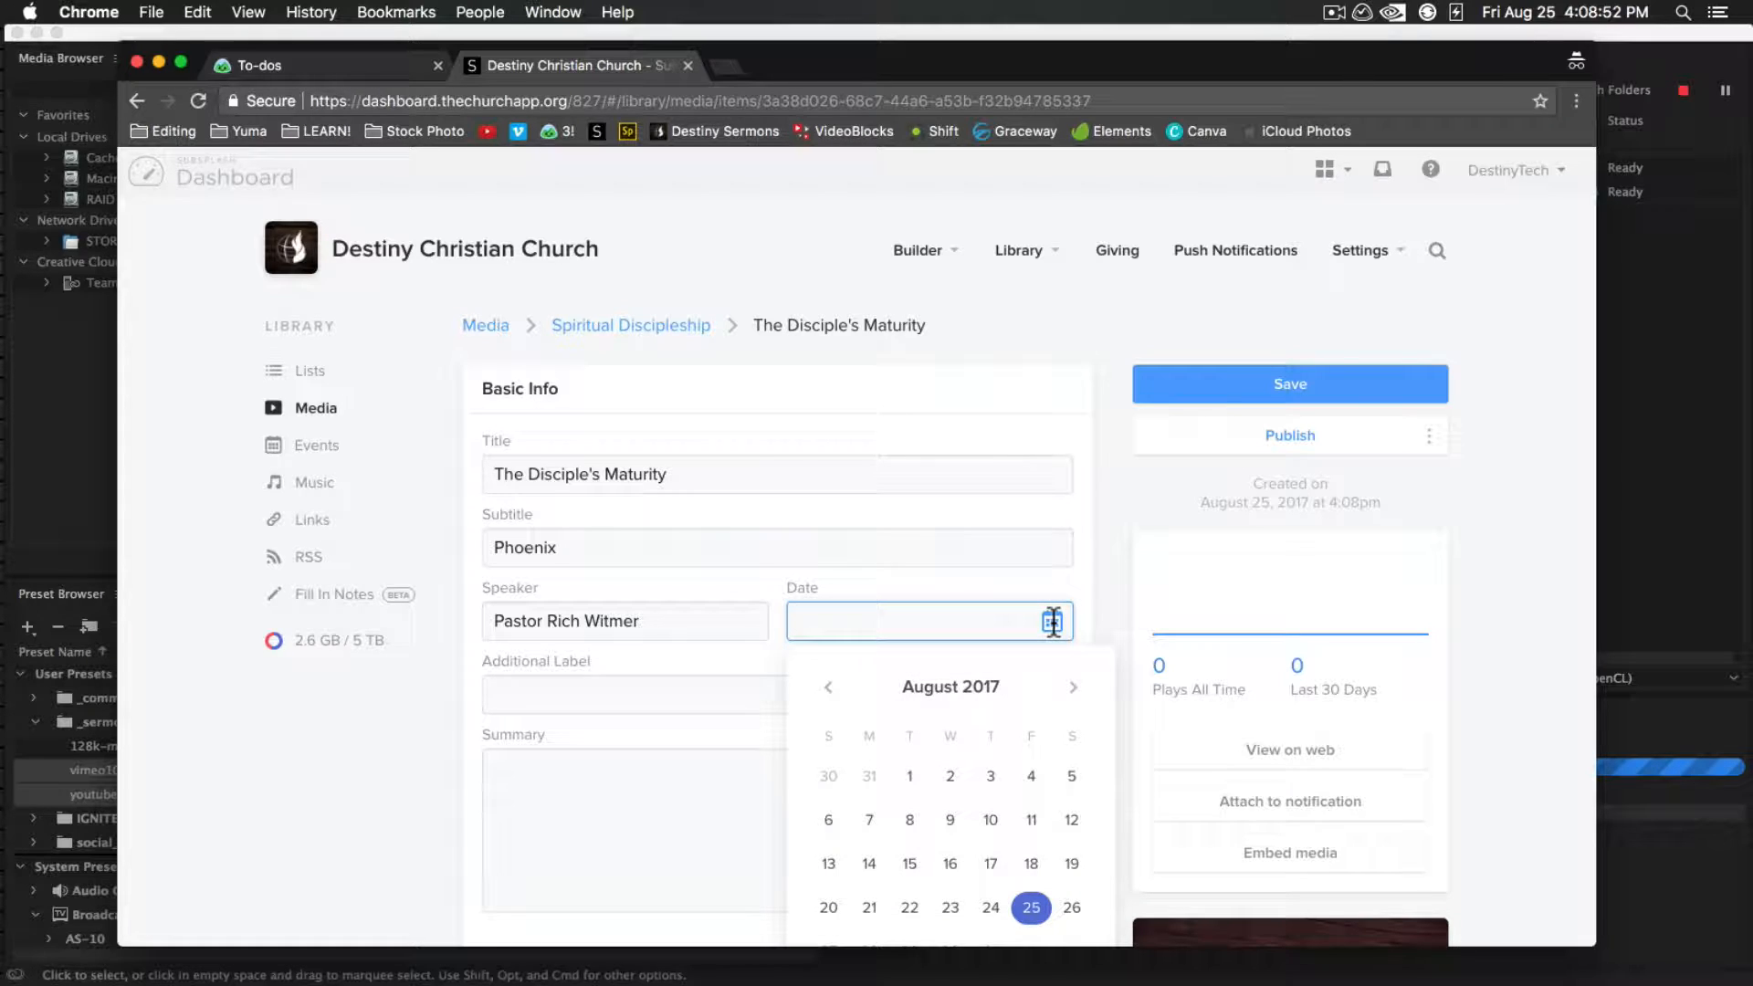
left_click(329, 67)
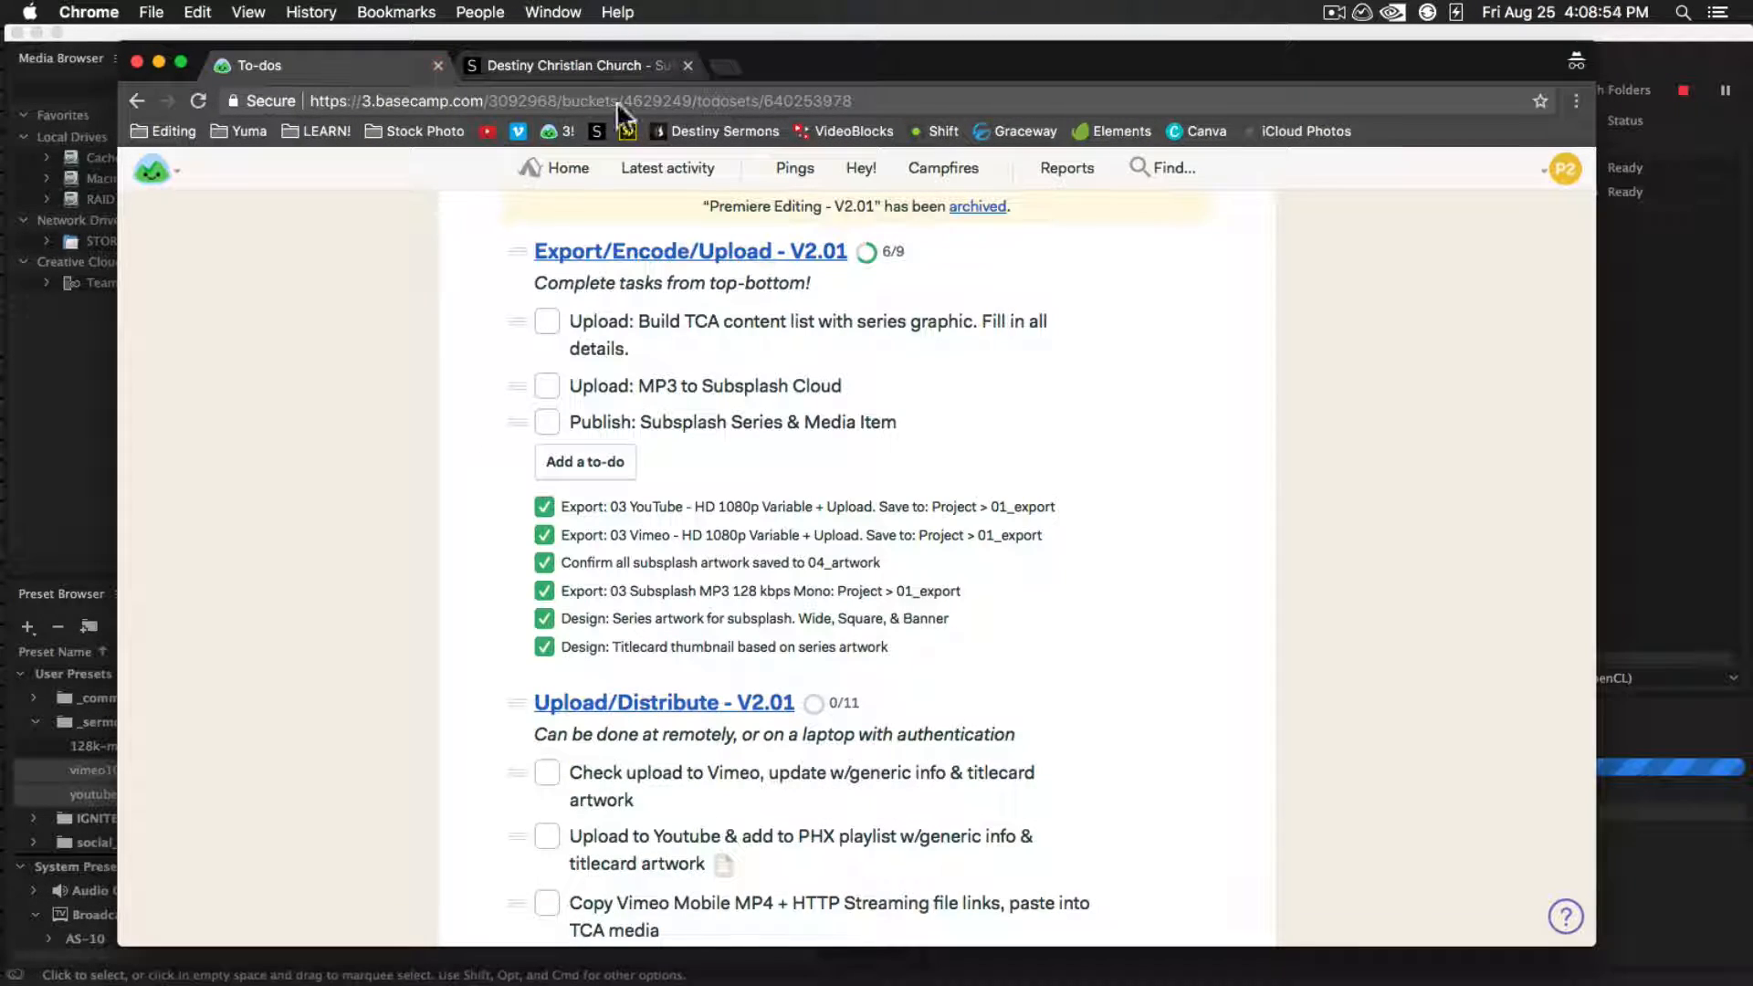
scroll(869, 336, "up", 5)
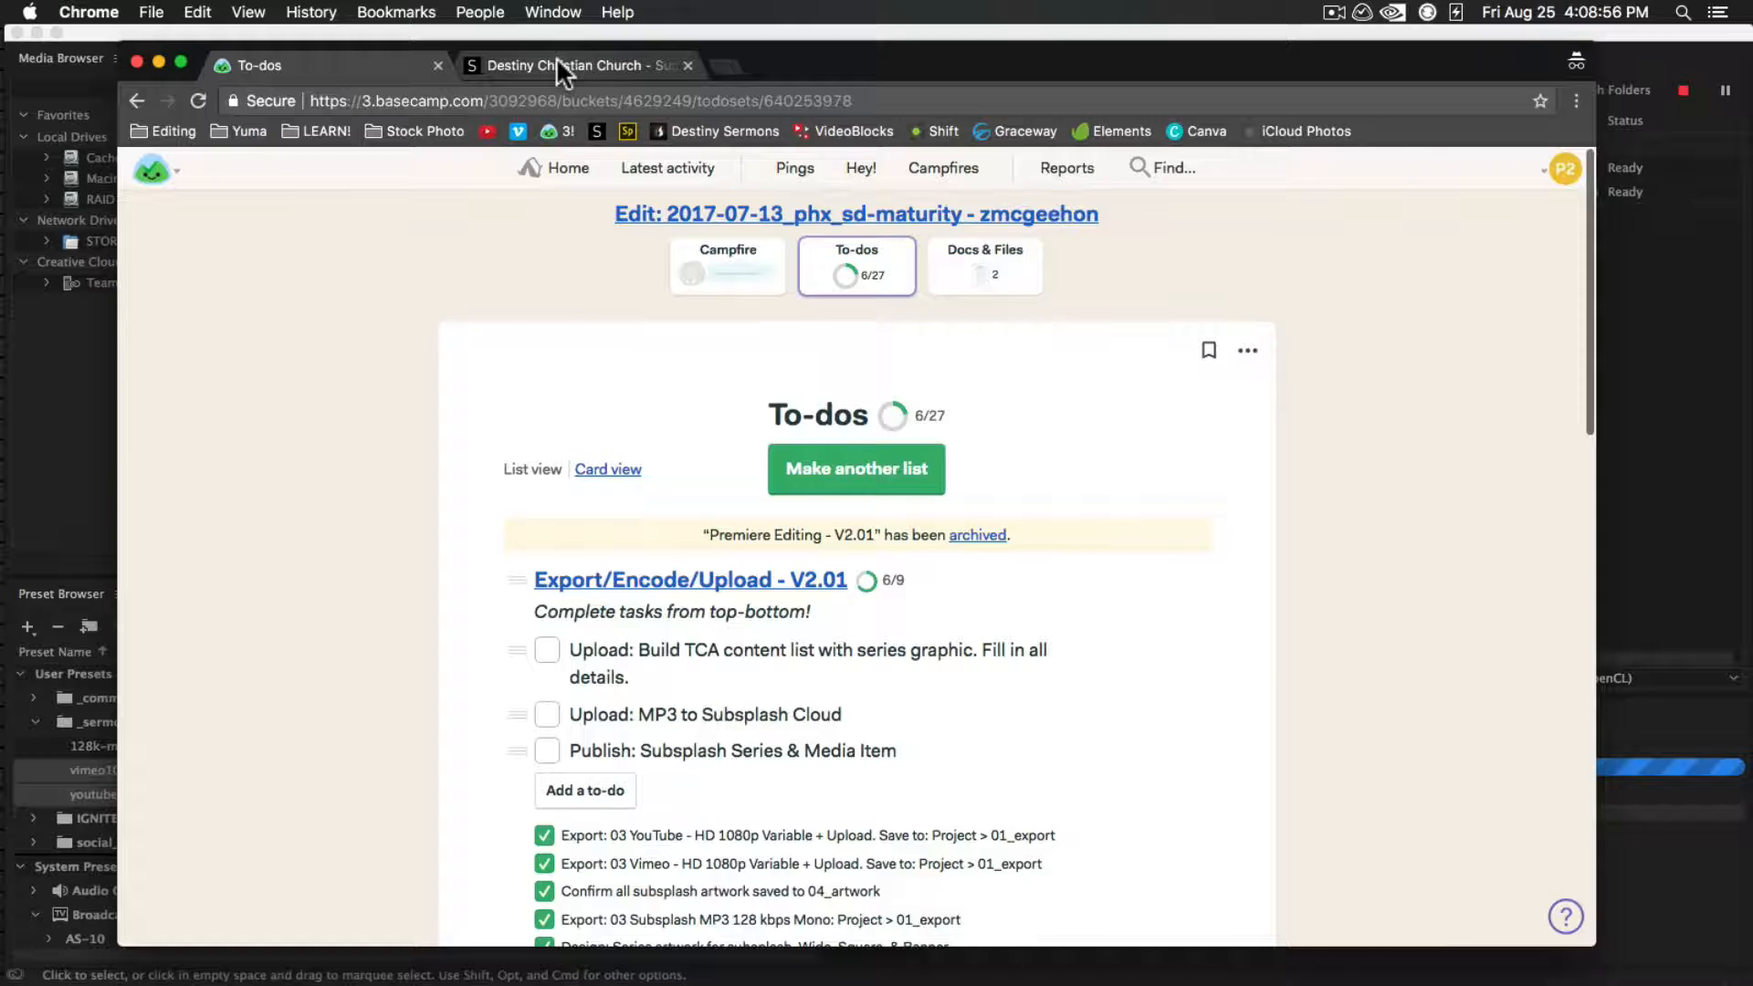
left_click(557, 62)
left_click(826, 694)
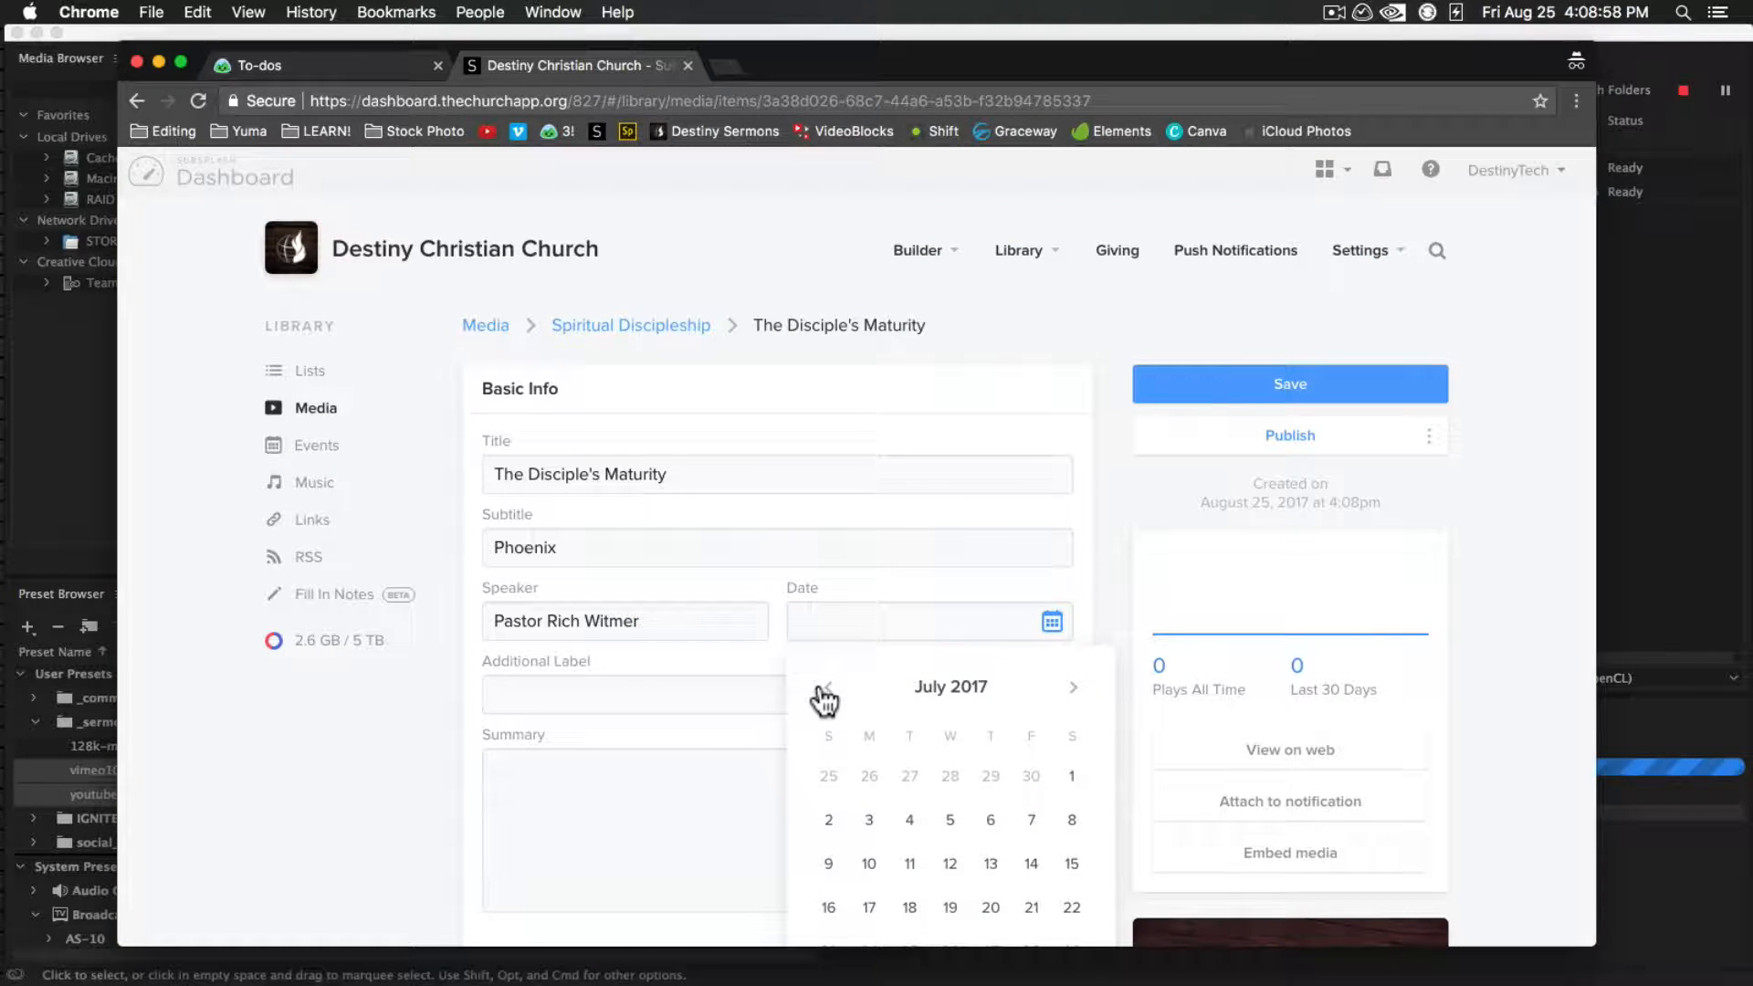
left_click(988, 863)
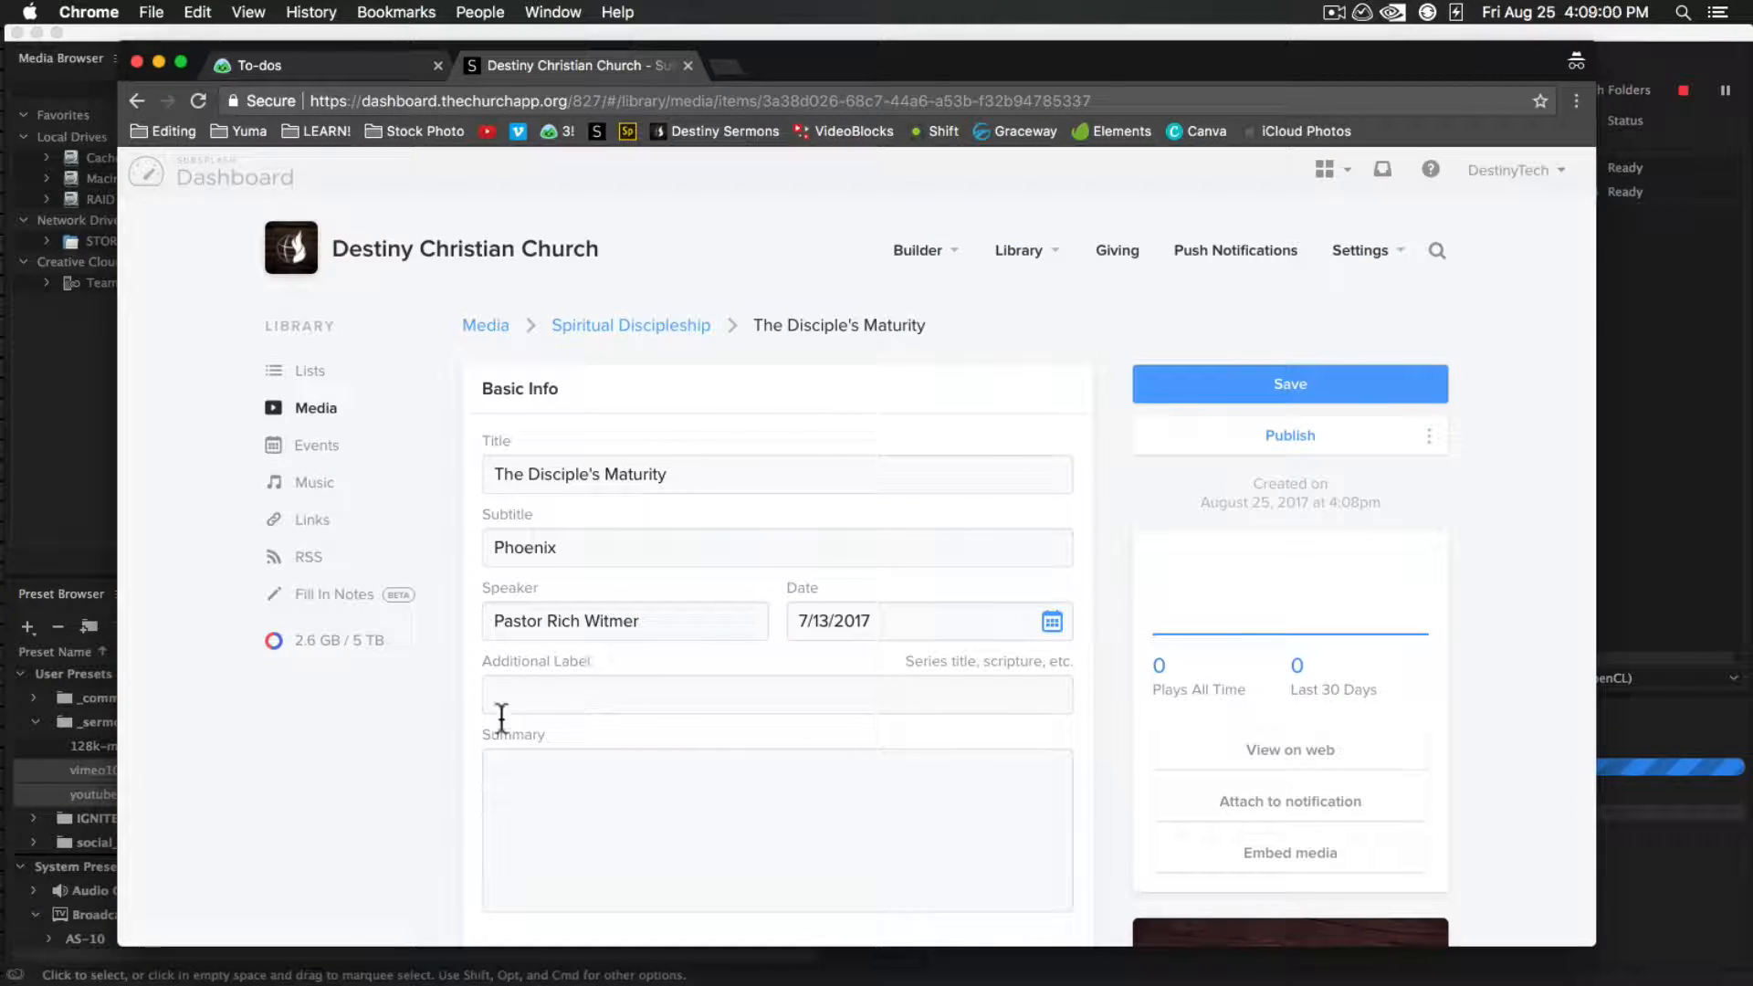
Complete the Basecamp to-do for building the TCA content list with series graphic and details
left_click(617, 814)
scroll(617, 815, "down", 10)
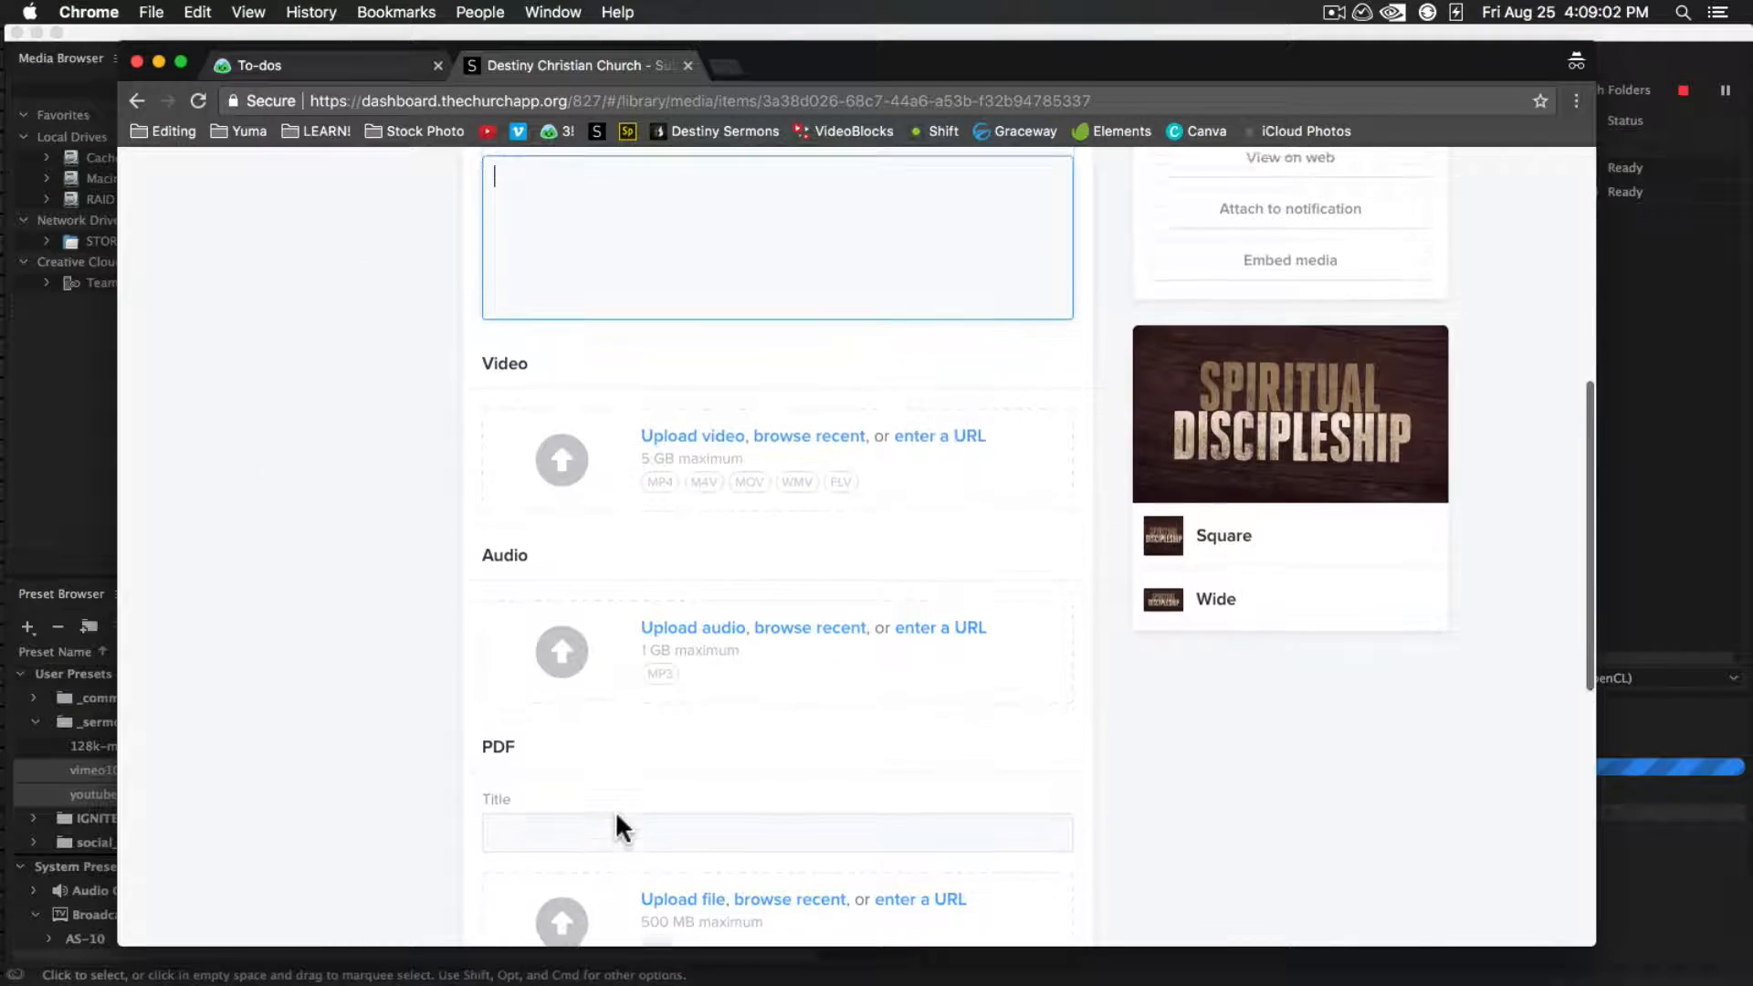
left_click(364, 62)
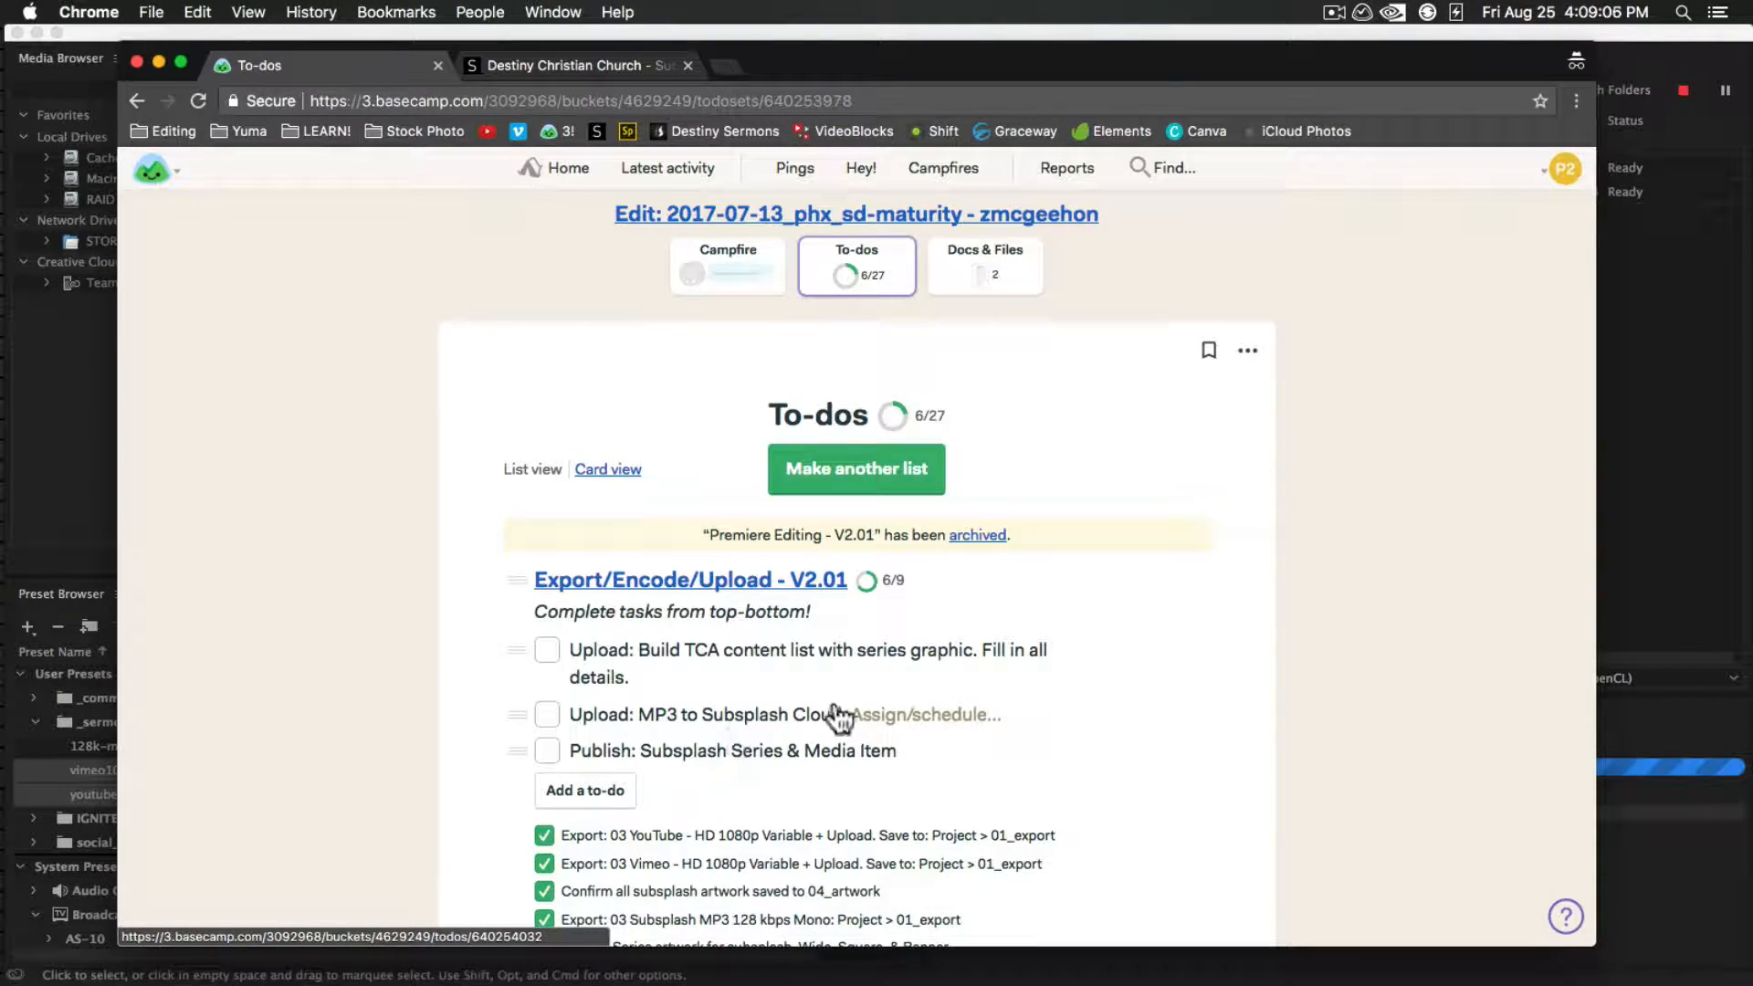
left_click(546, 649)
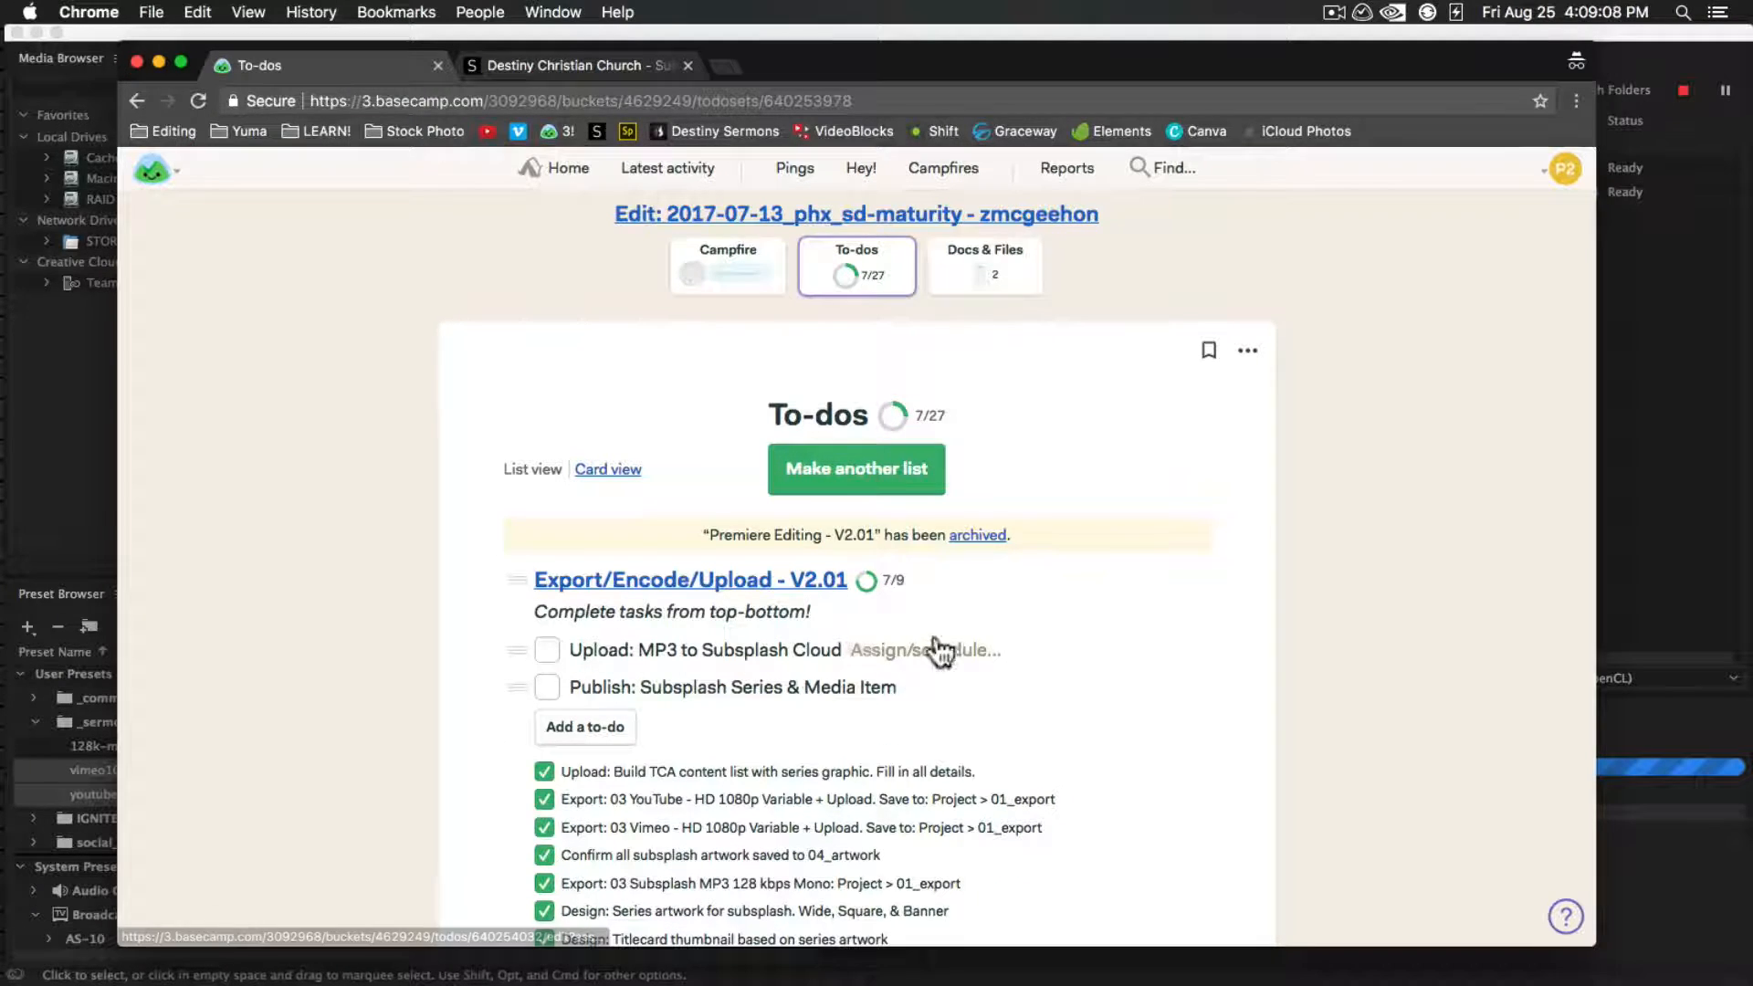
Upload 2017-07-16_phx_sd-maturity.mp3 from the 01_export folder as the Subsplash media item's audio
left_click(562, 61)
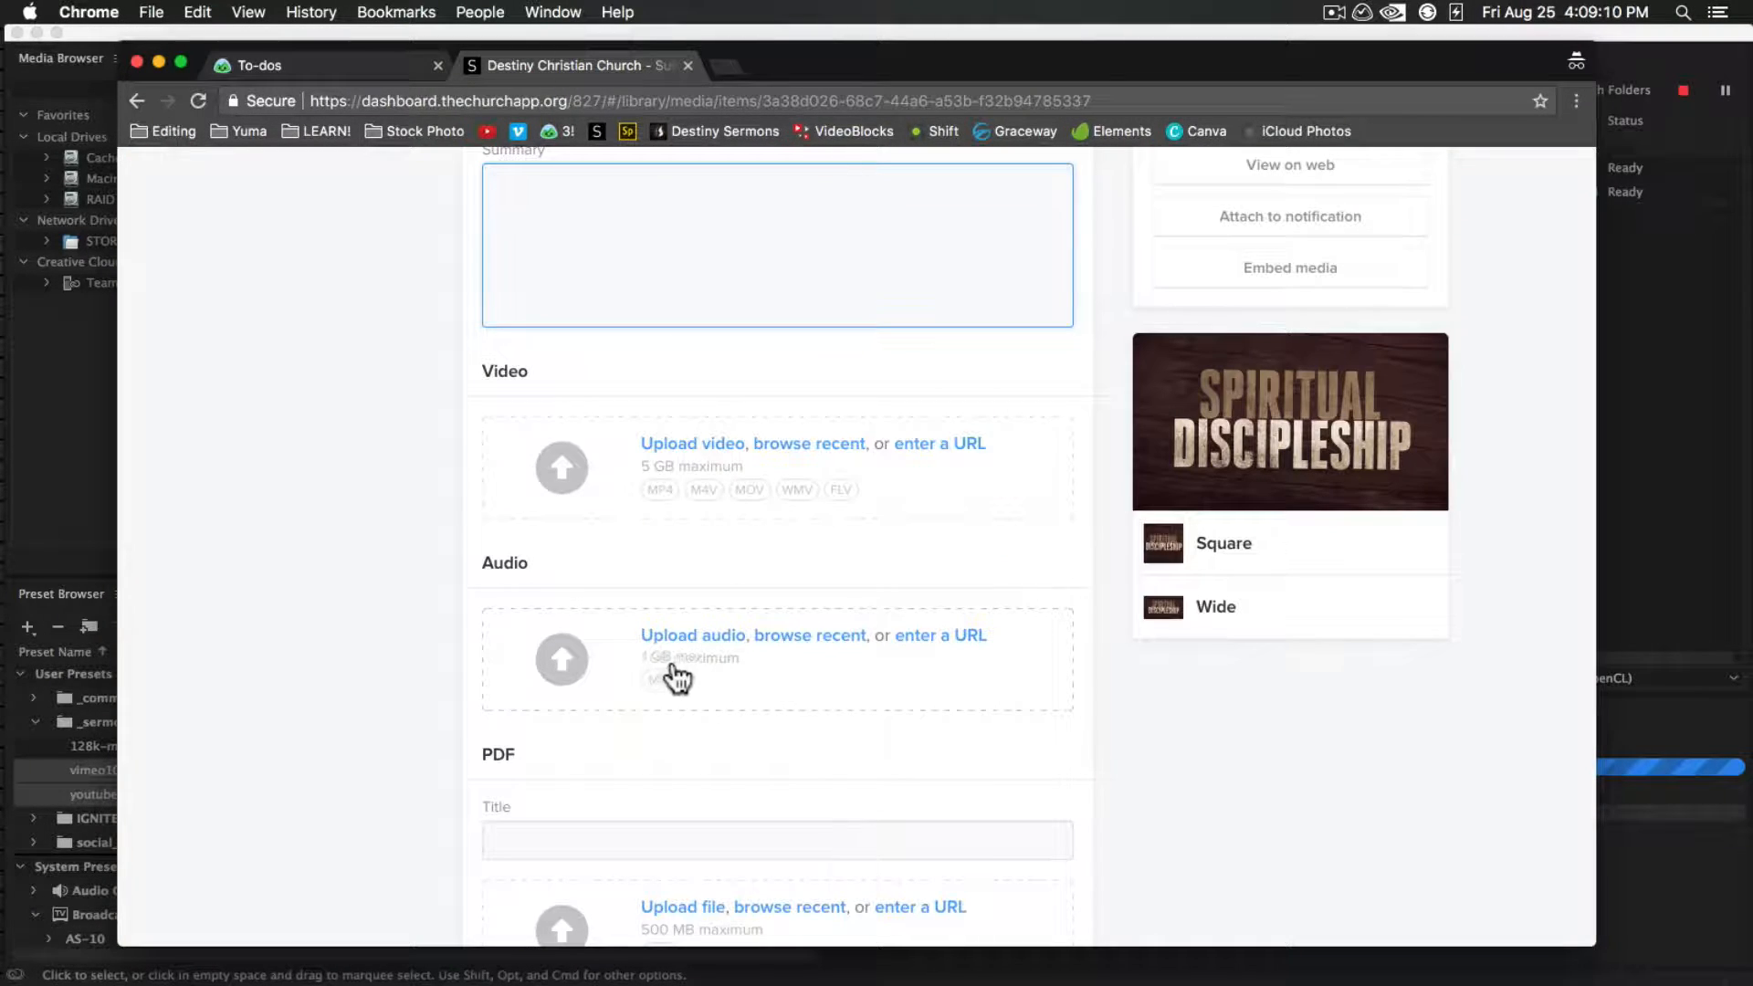
left_click(691, 639)
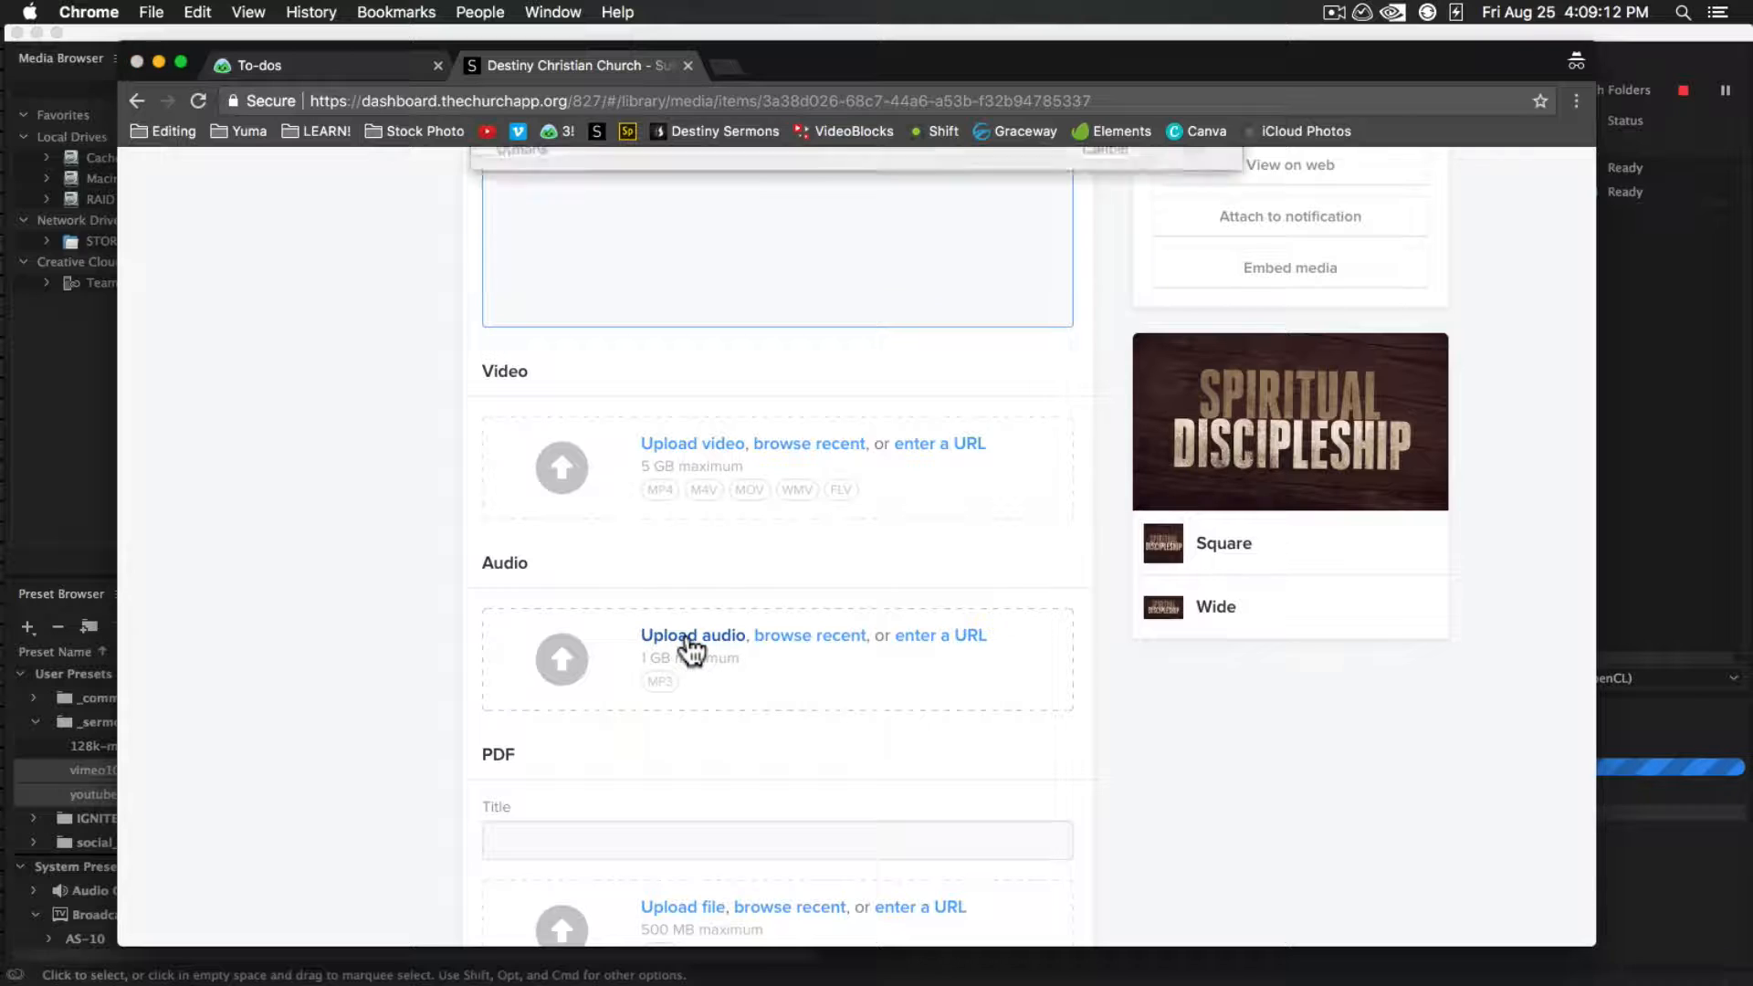
left_click(810, 172)
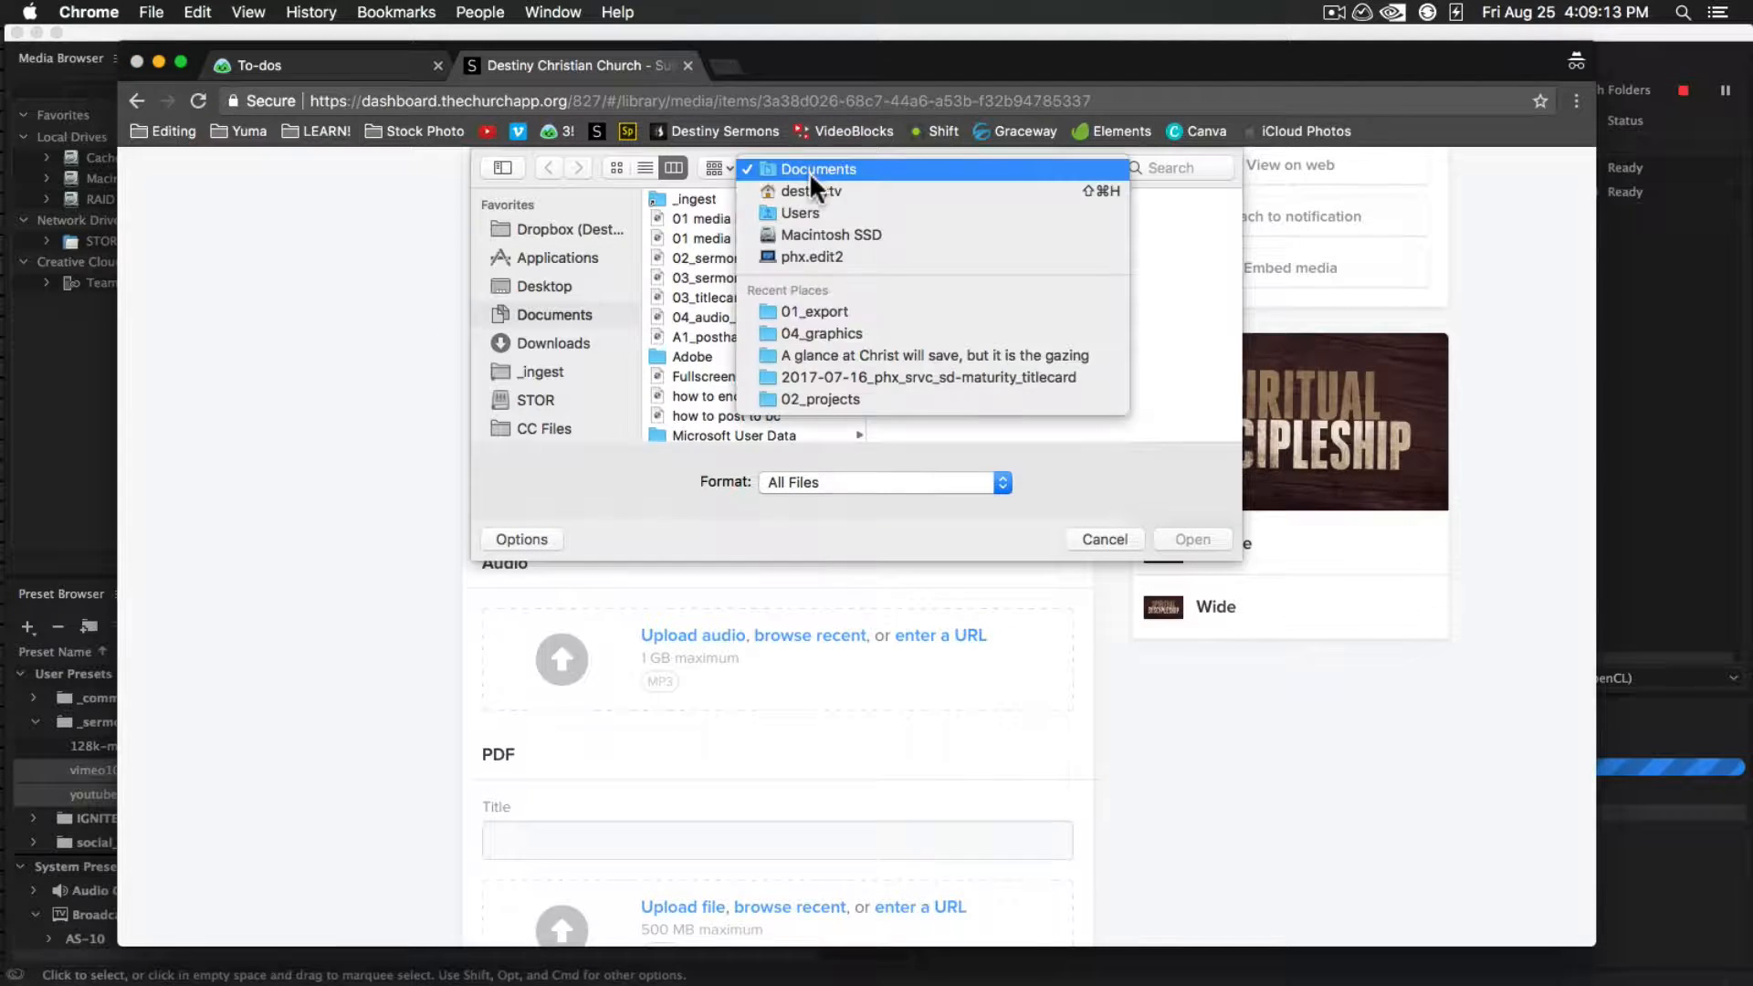
left_click(838, 306)
left_click(1171, 200)
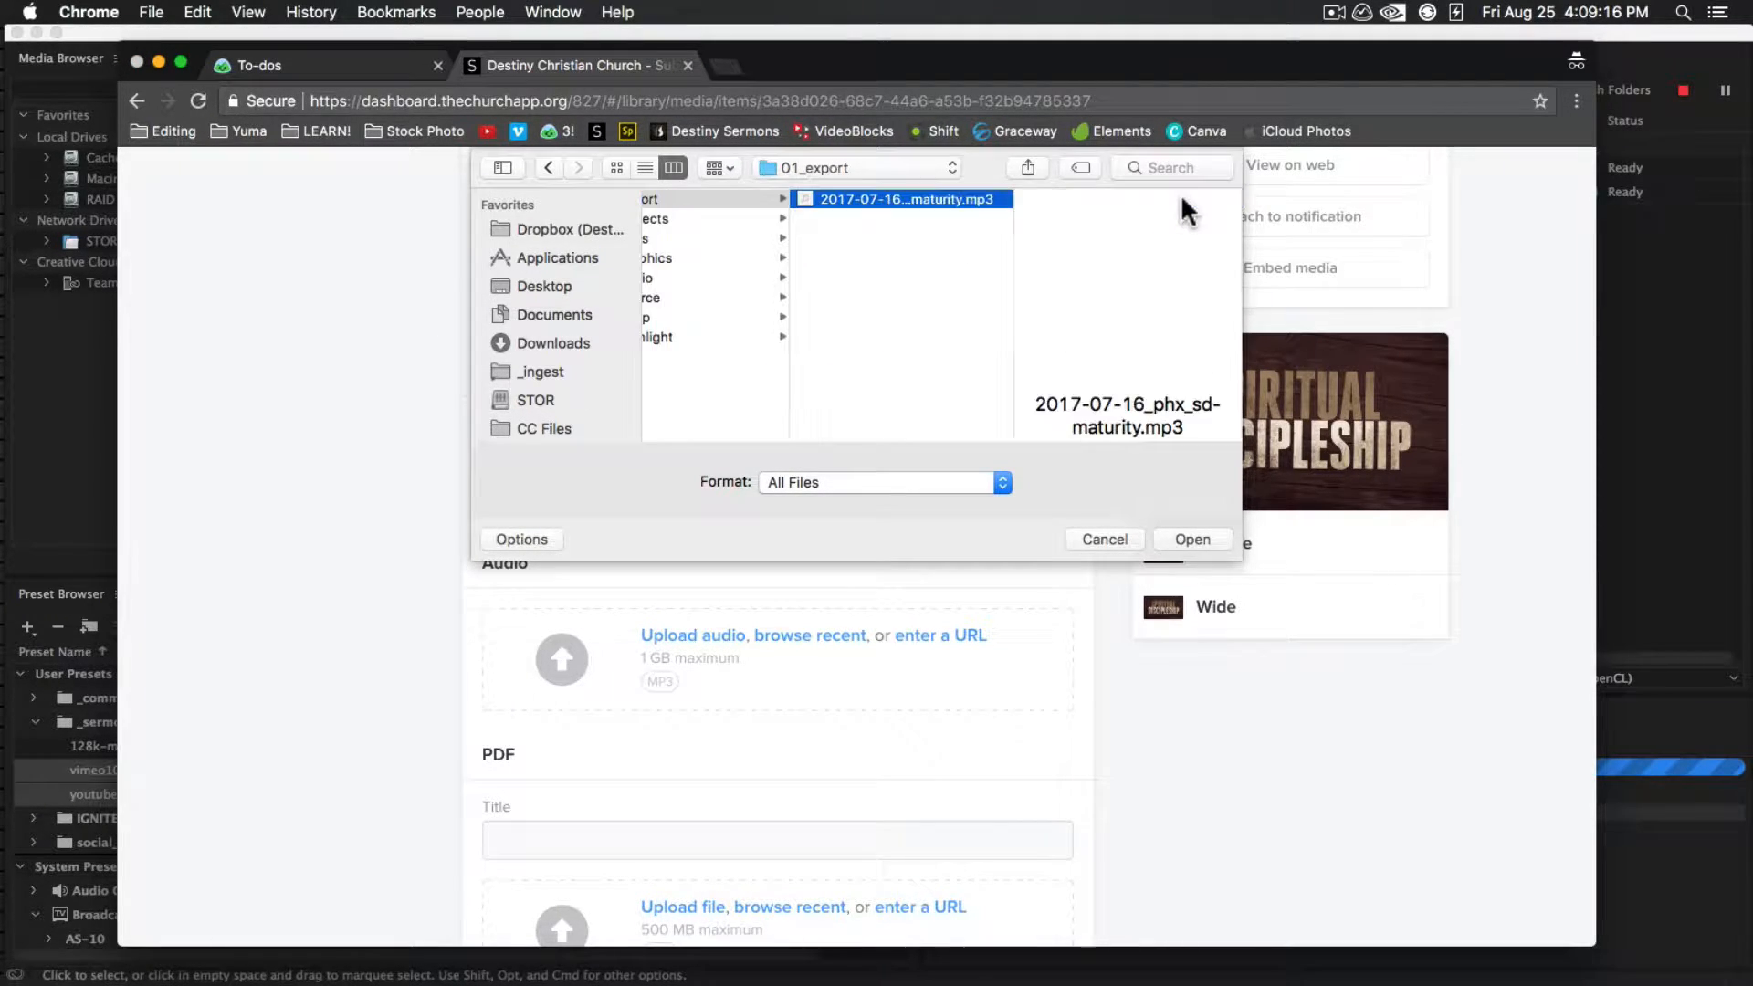
left_click(1192, 539)
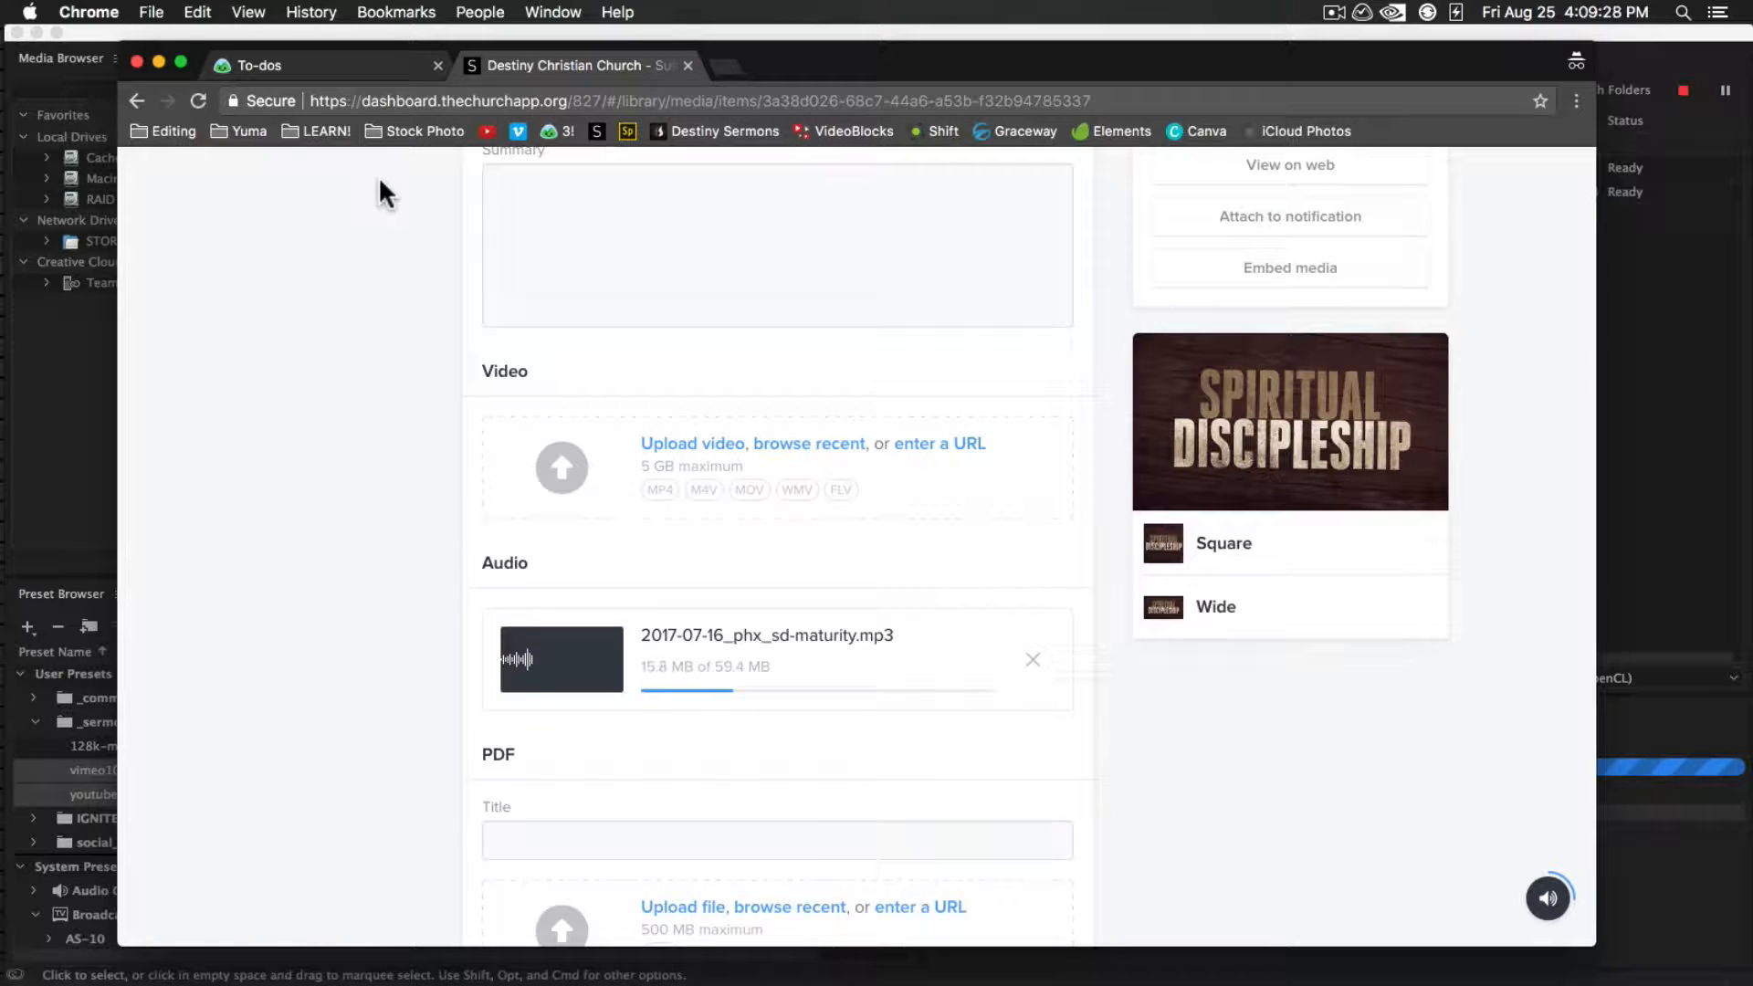
Complete the Upload: MP3 to Subsplash Cloud to-do in Basecamp and return to the Subsplash media item
left_click(314, 62)
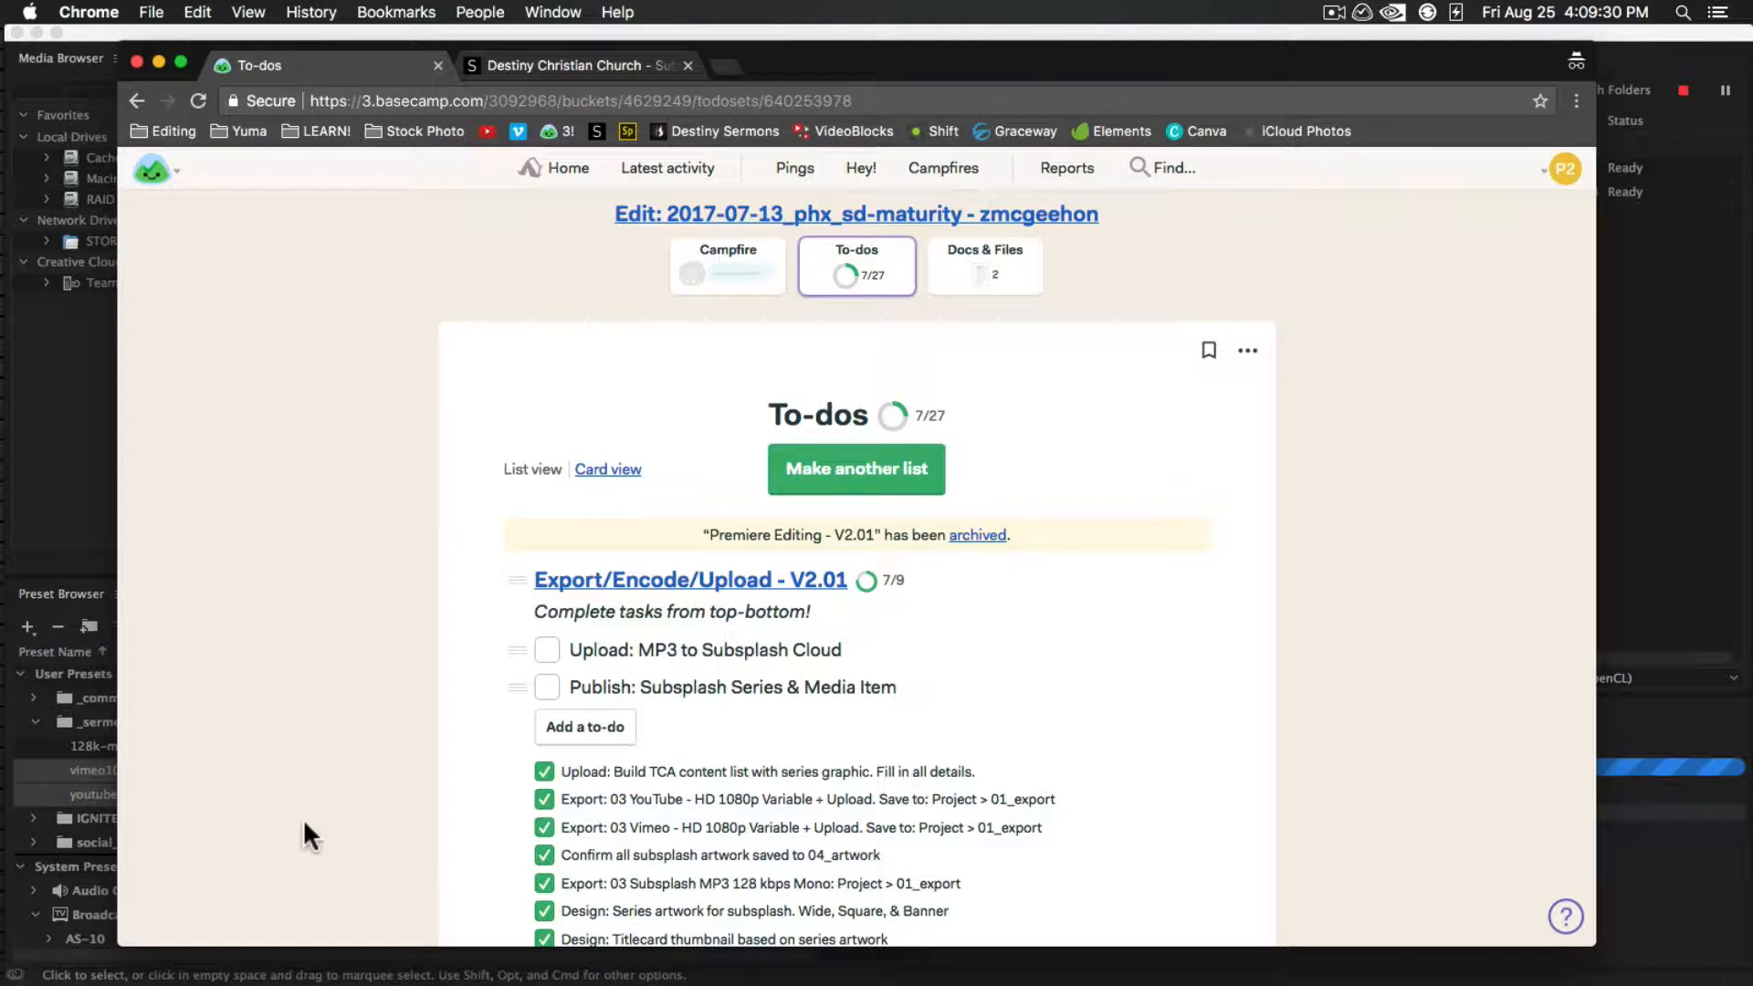
left_click(547, 649)
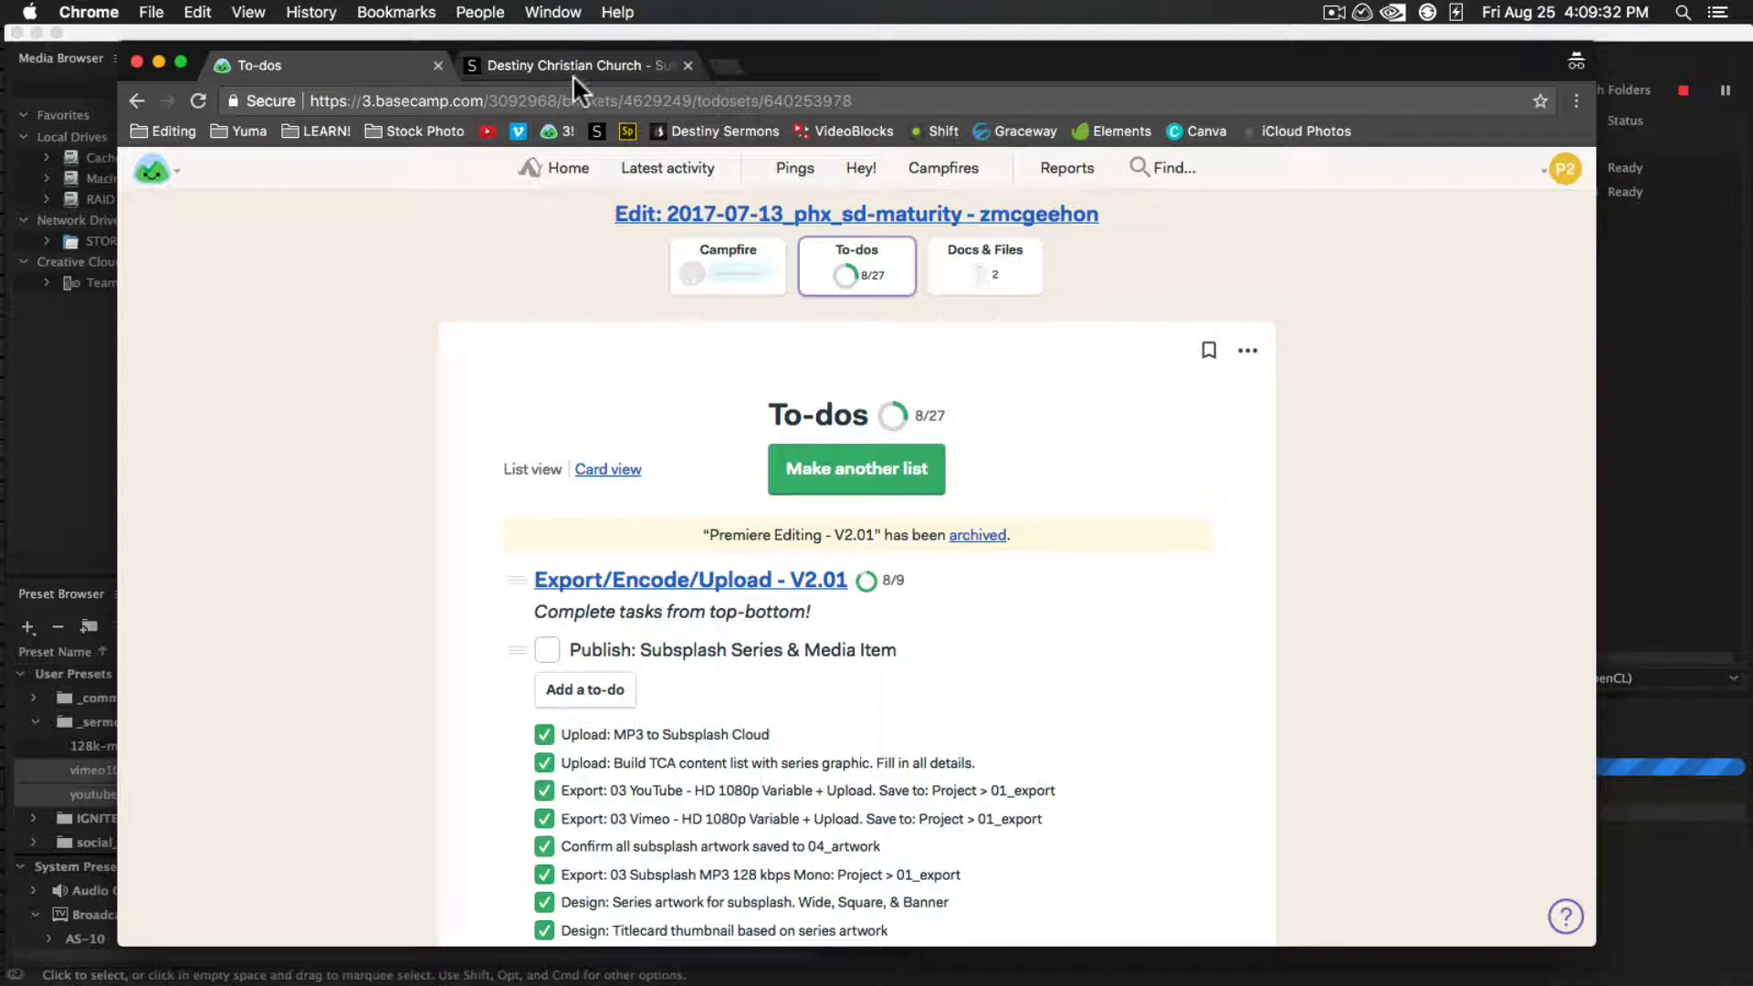
left_click(565, 62)
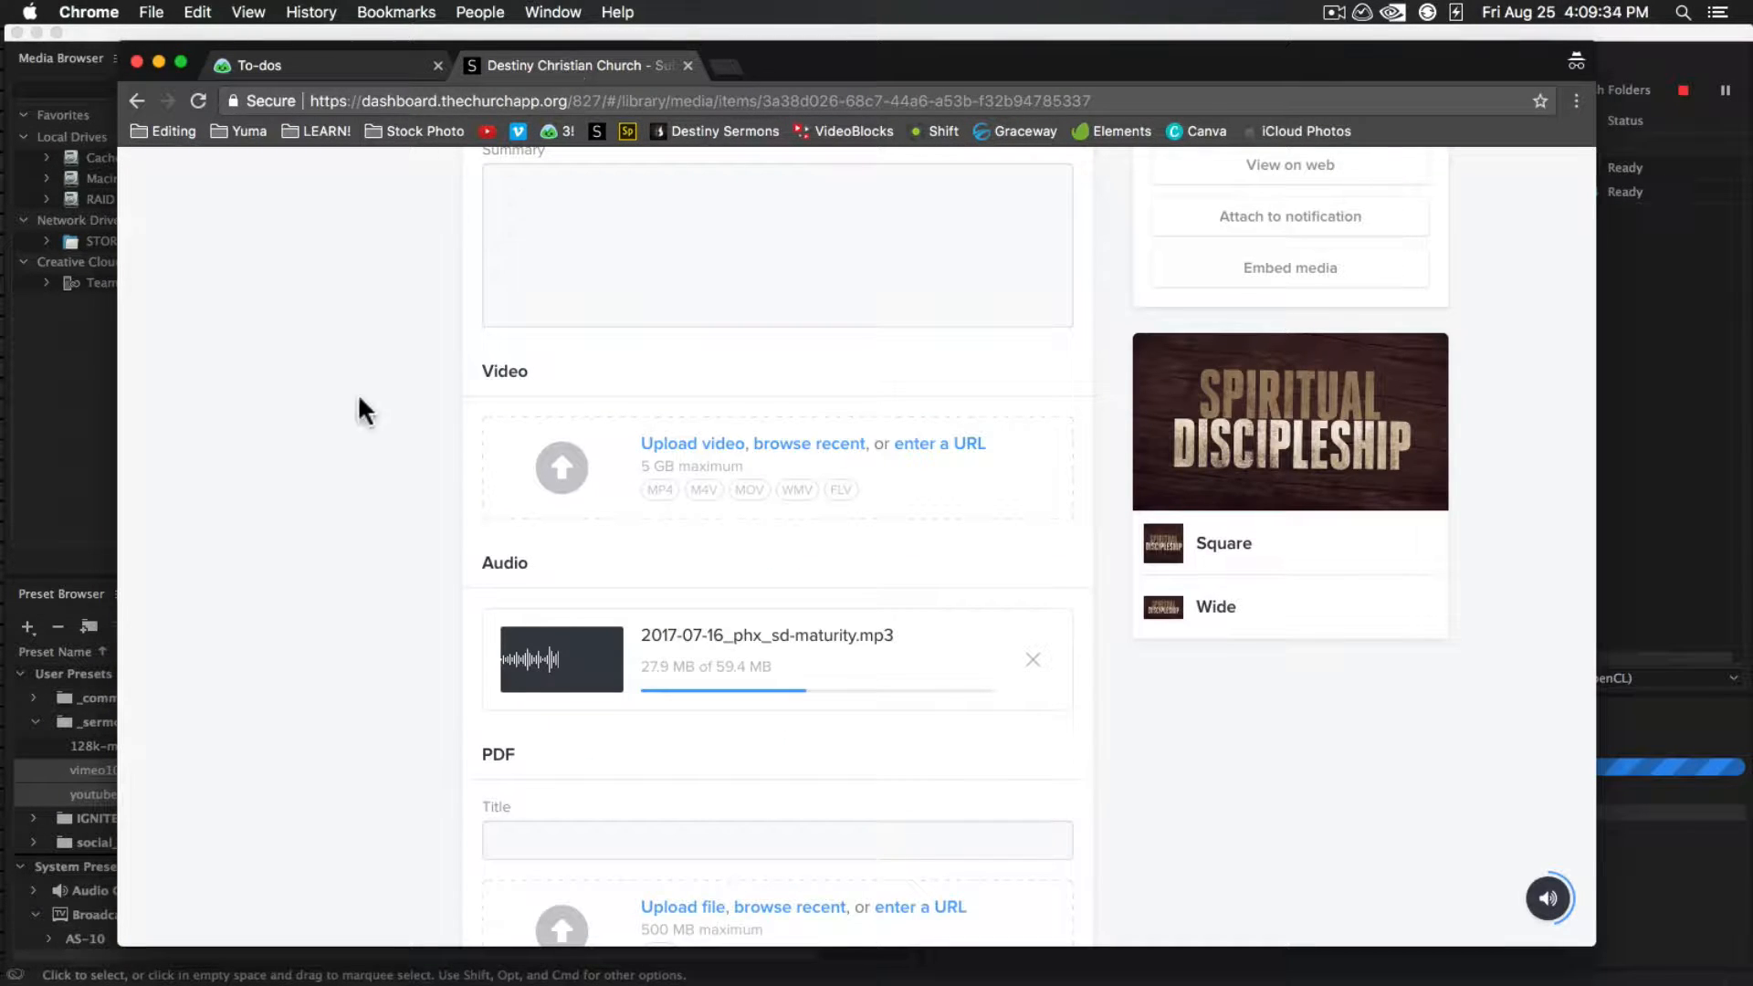
Set The Disciple's Maturity to Auto-Publish after its media is processed, and check the audio file's upload status
scroll(330, 680, "down", 5)
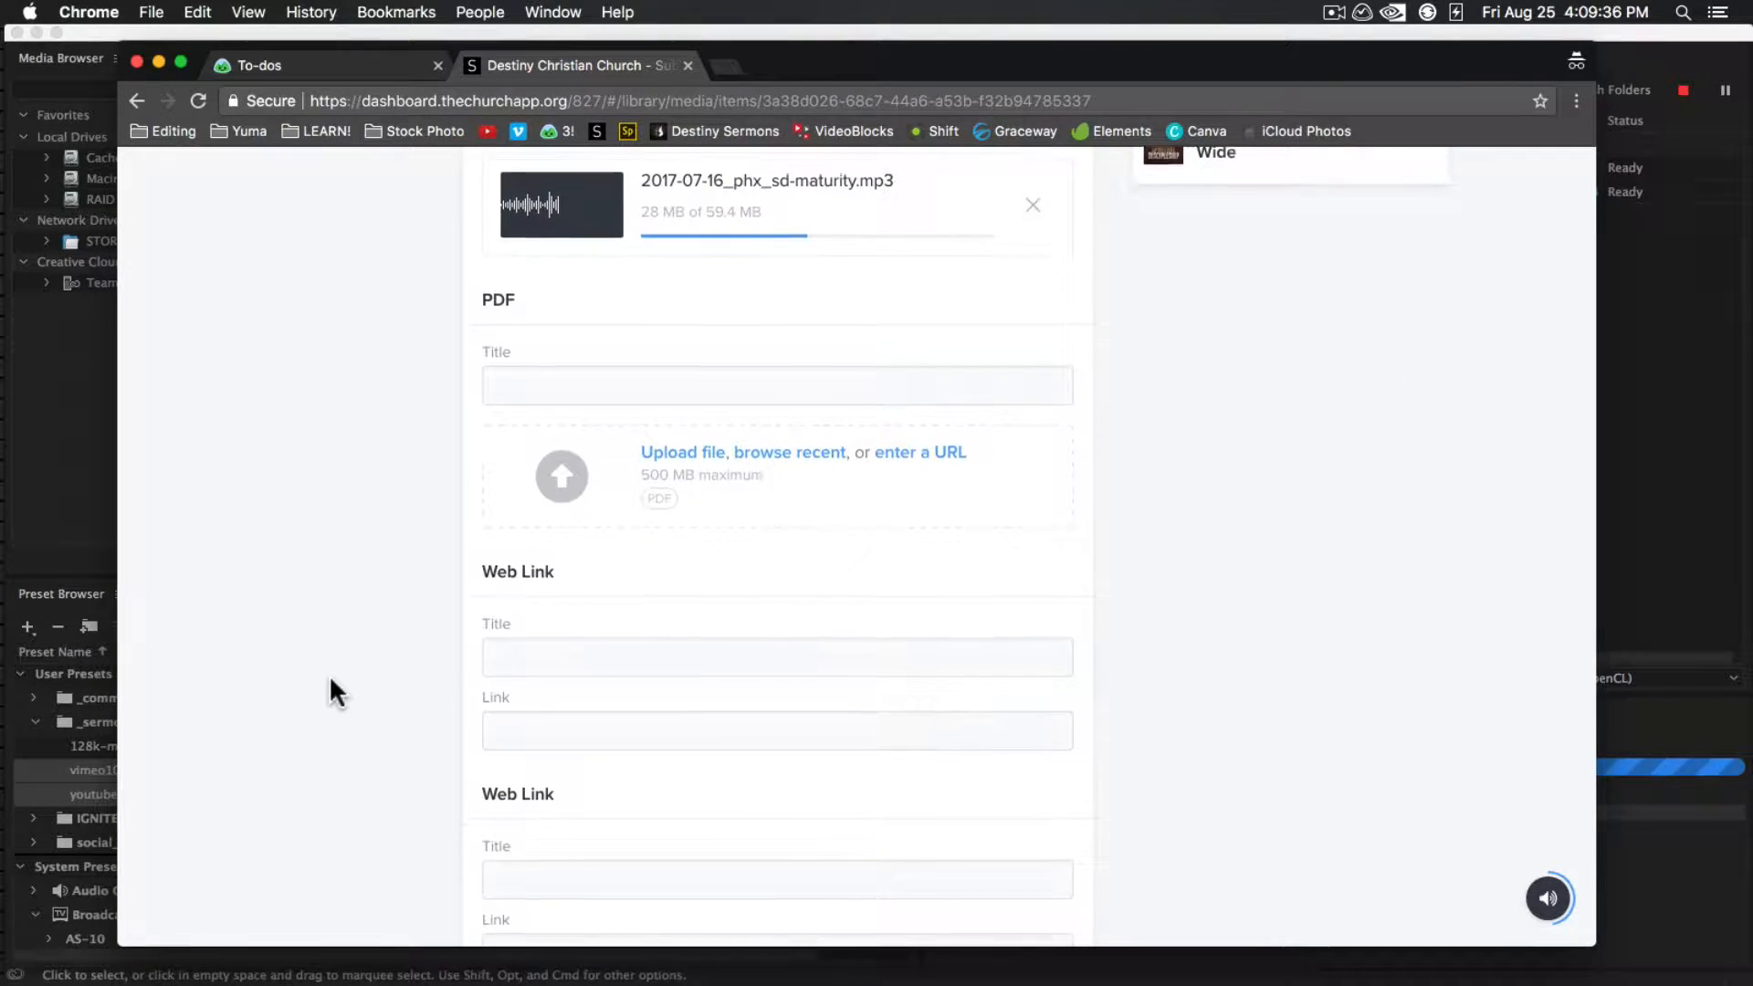
scroll(329, 676, "up", 4)
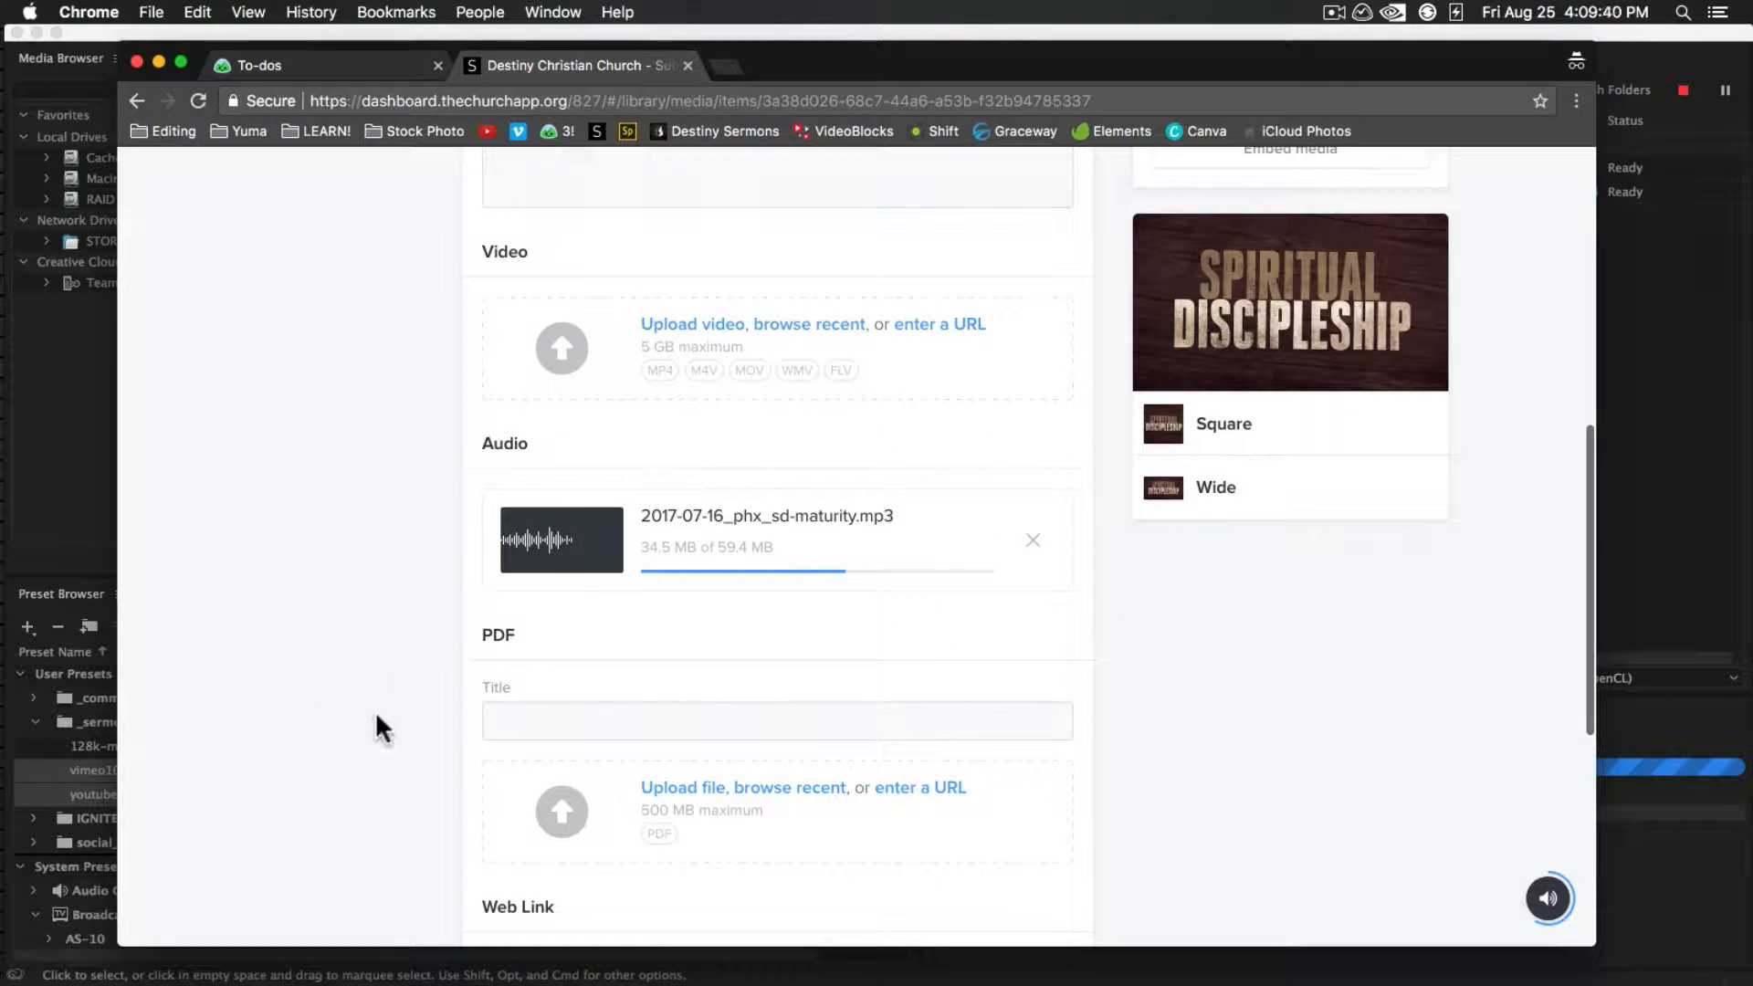
scroll(392, 776, "down", 5)
scroll(392, 776, "up", 4)
scroll(392, 779, "up", 10)
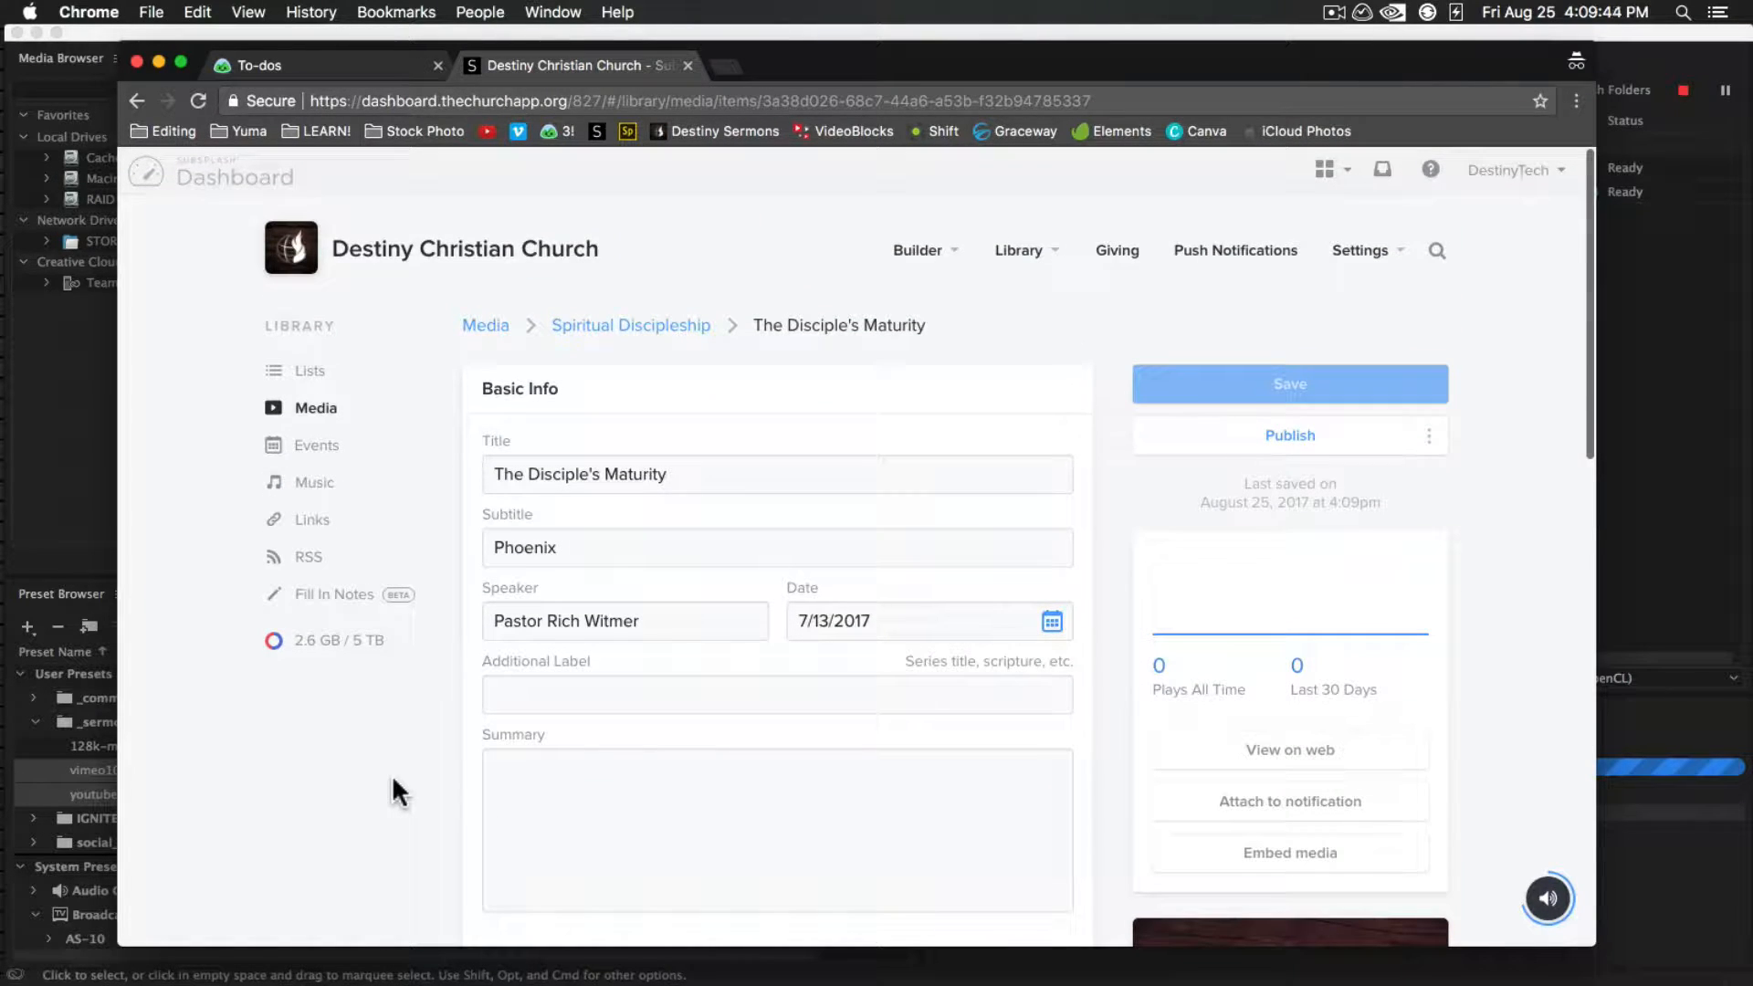
left_click(1430, 436)
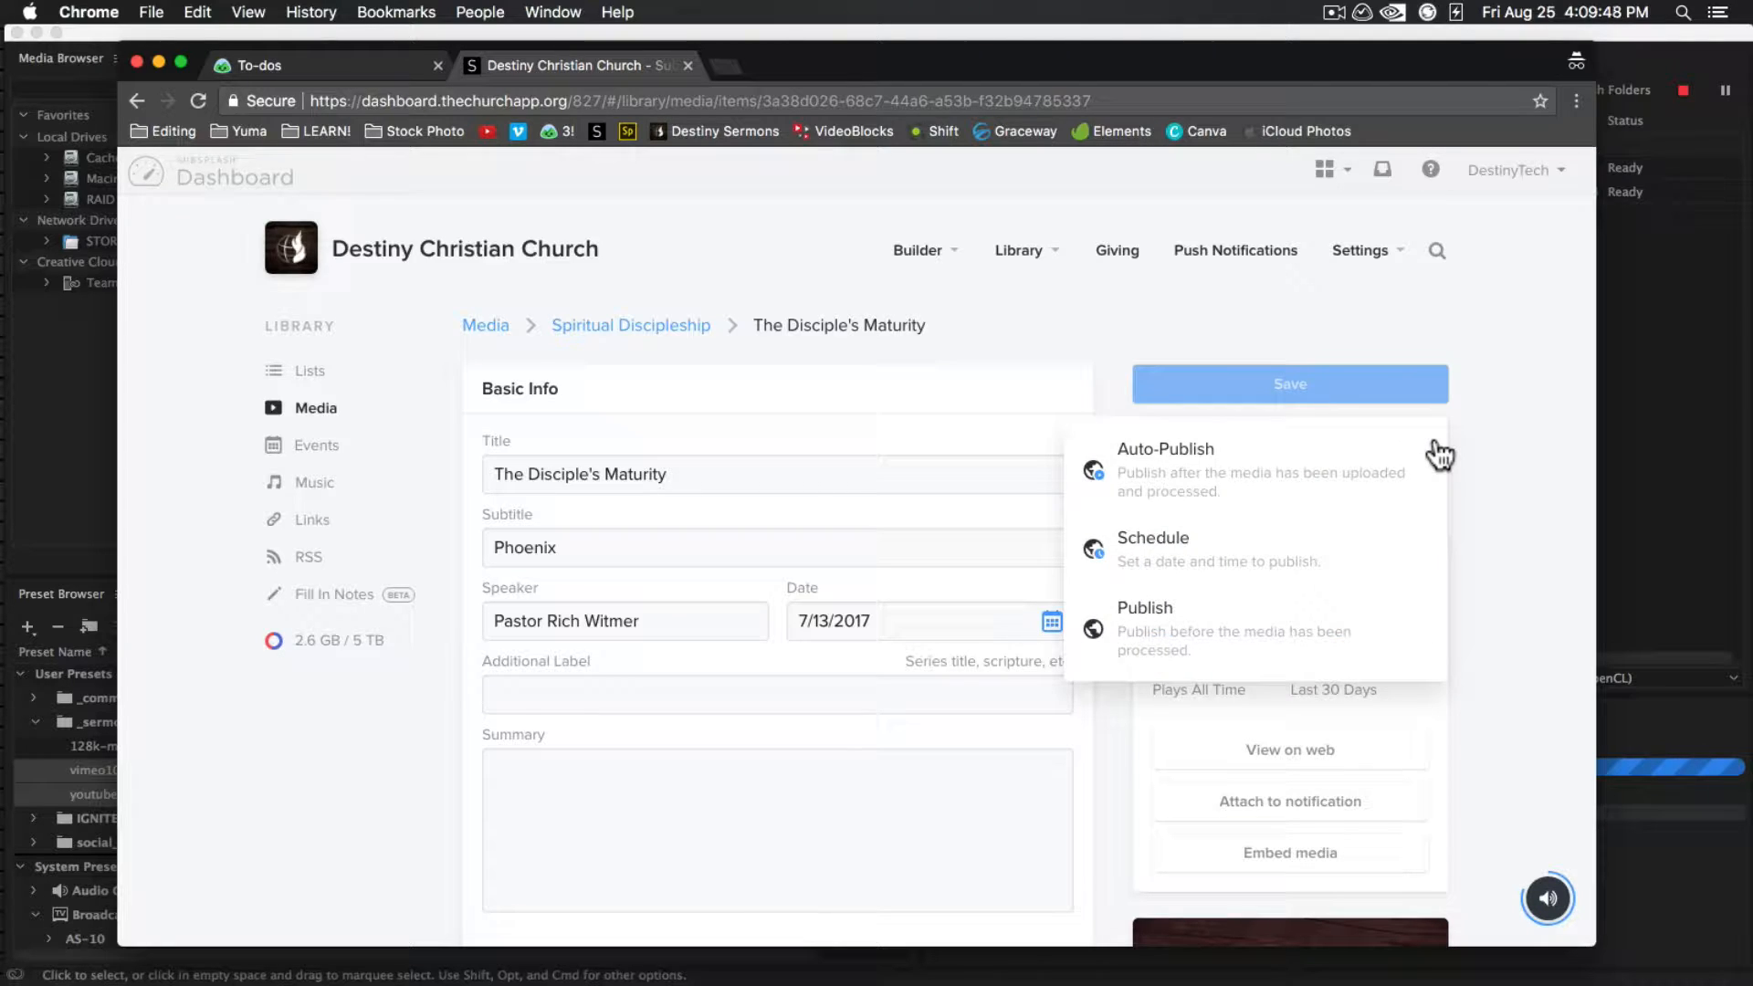
left_click(1179, 493)
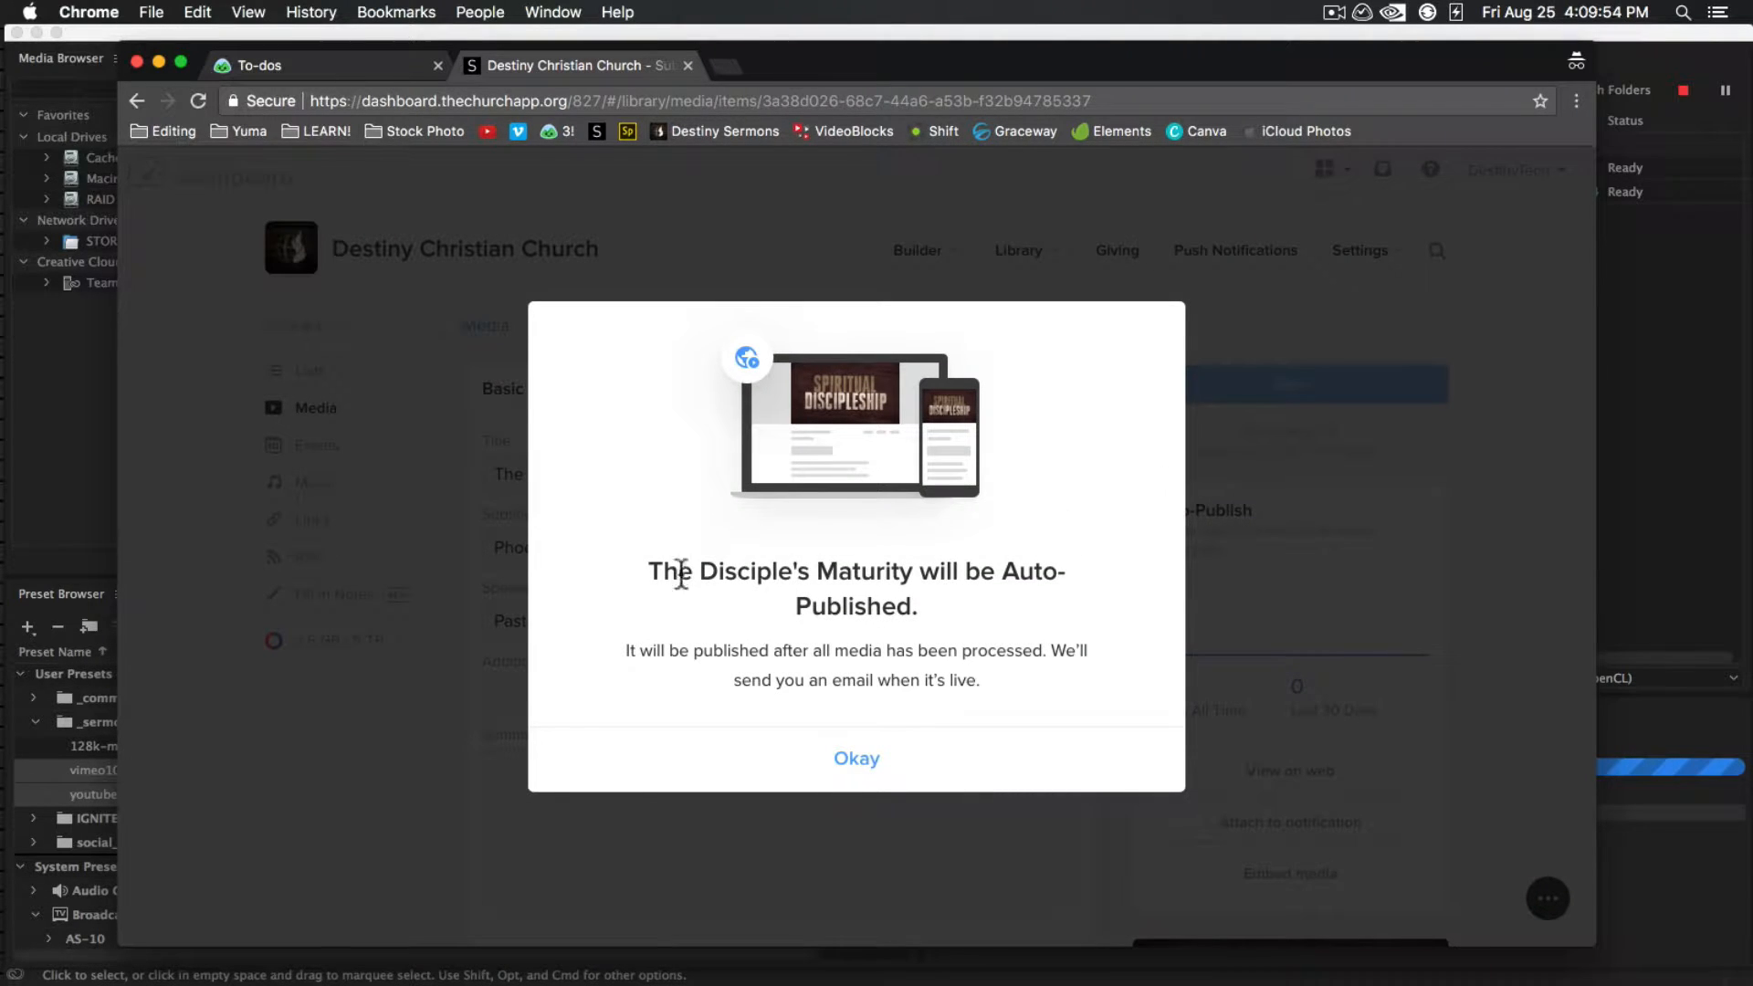
left_click(863, 761)
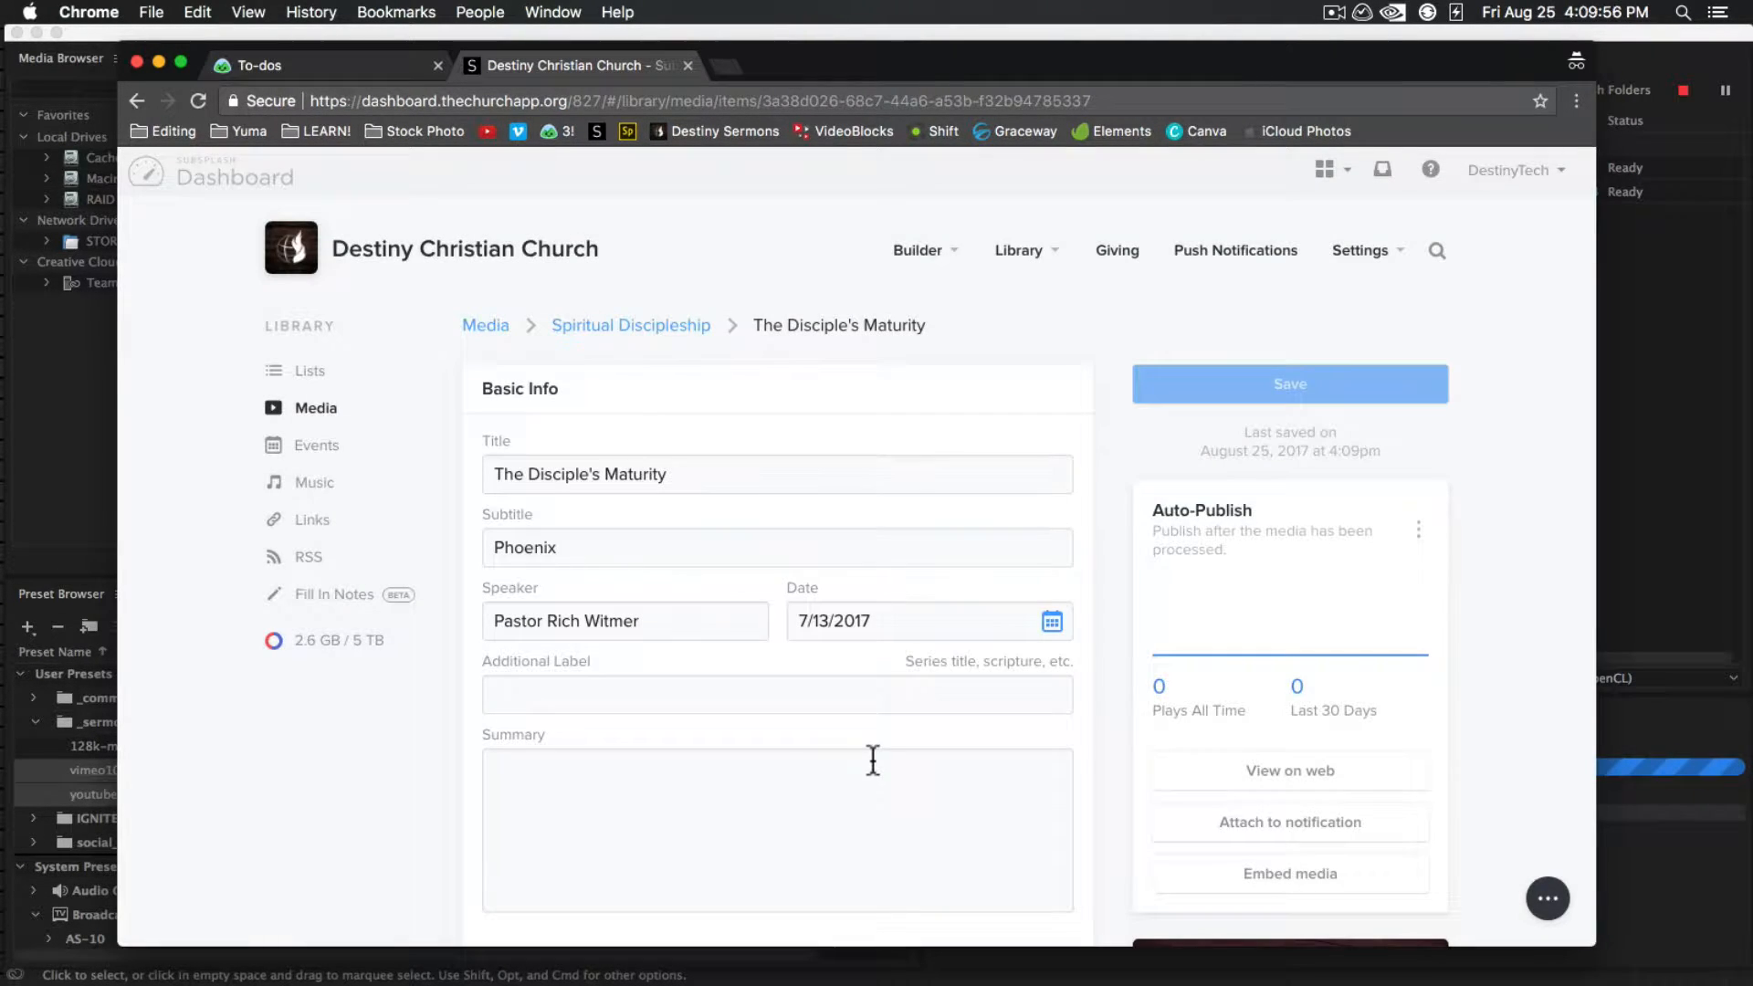
scroll(370, 830, "down", 10)
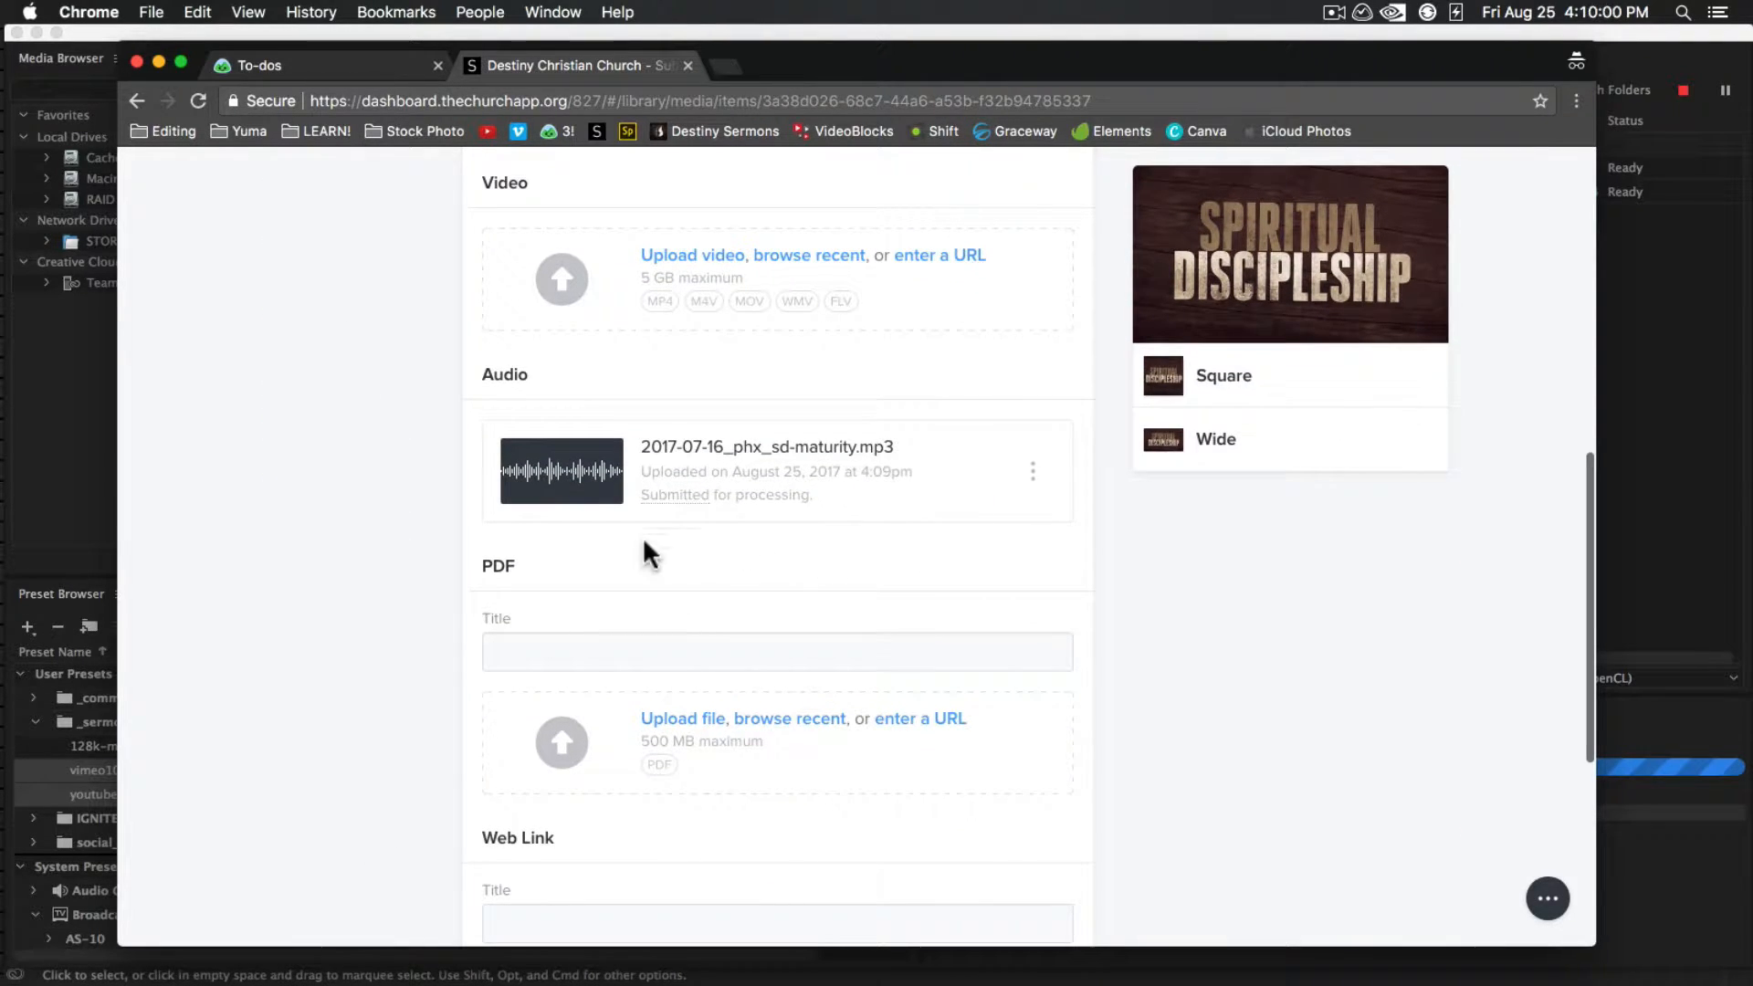
scroll(1456, 747, "up", 10)
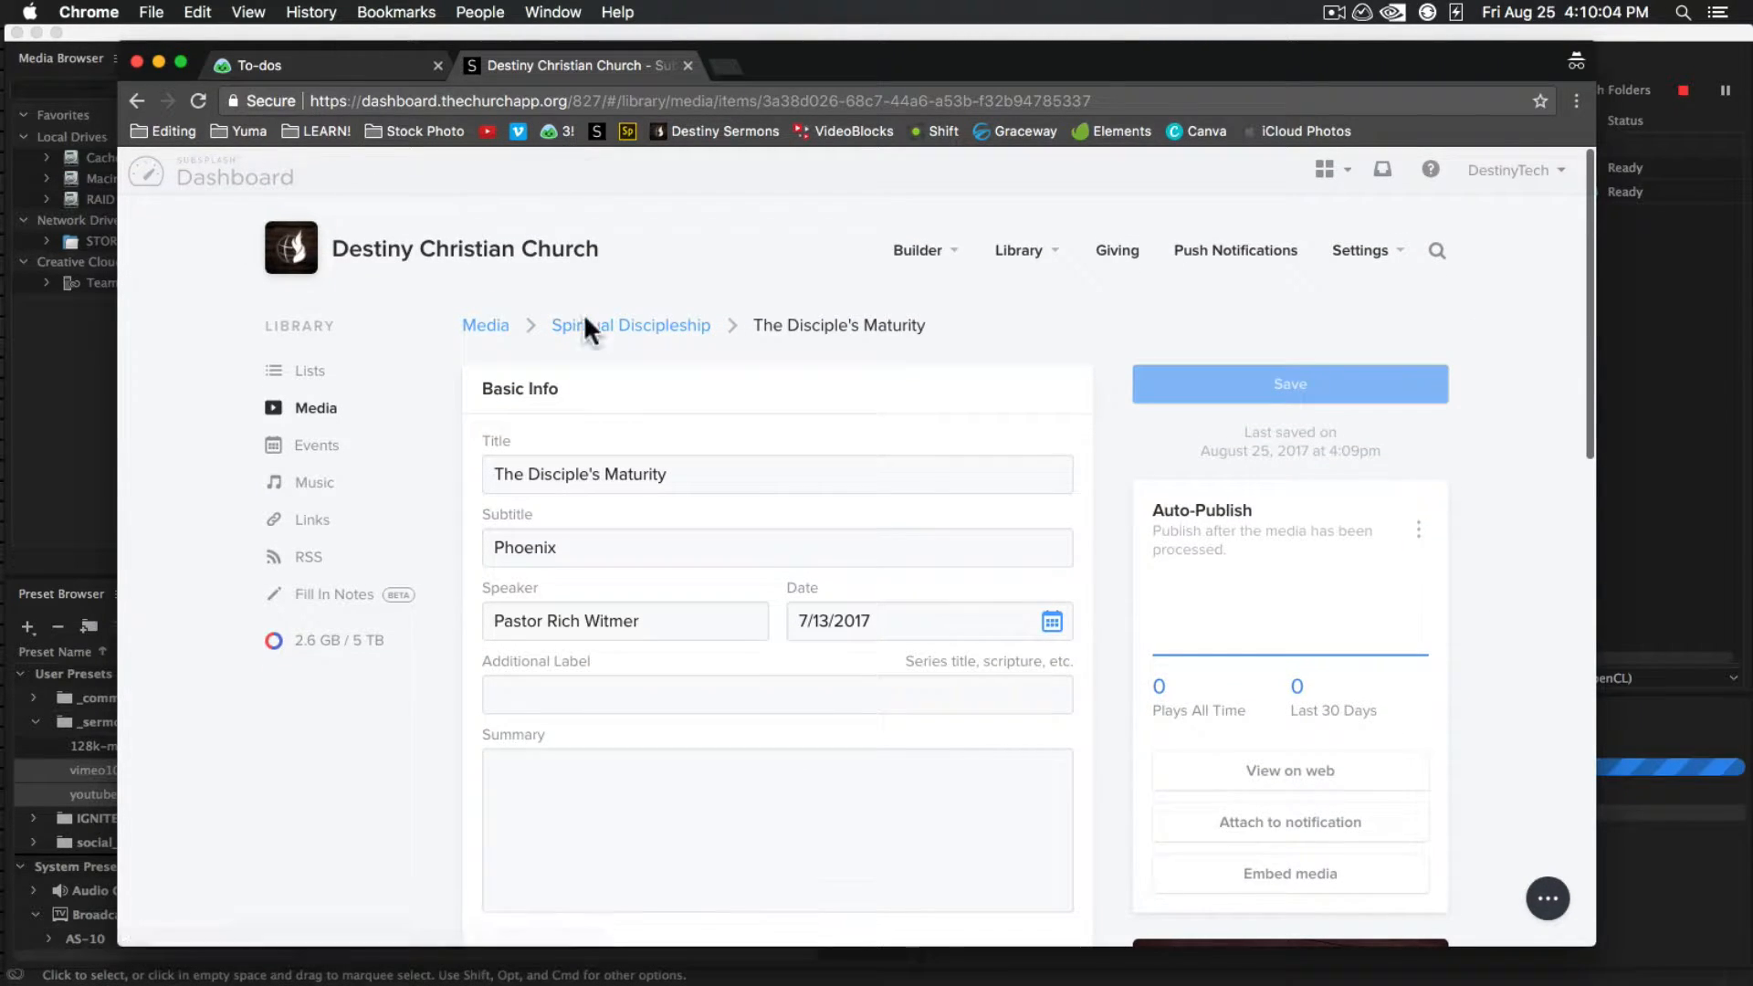
Close the Subsplash page and complete the Publish: Subsplash Series & Media Item to-do in Basecamp
key("super+w")
key("super+Tab")
key("super+Tab")
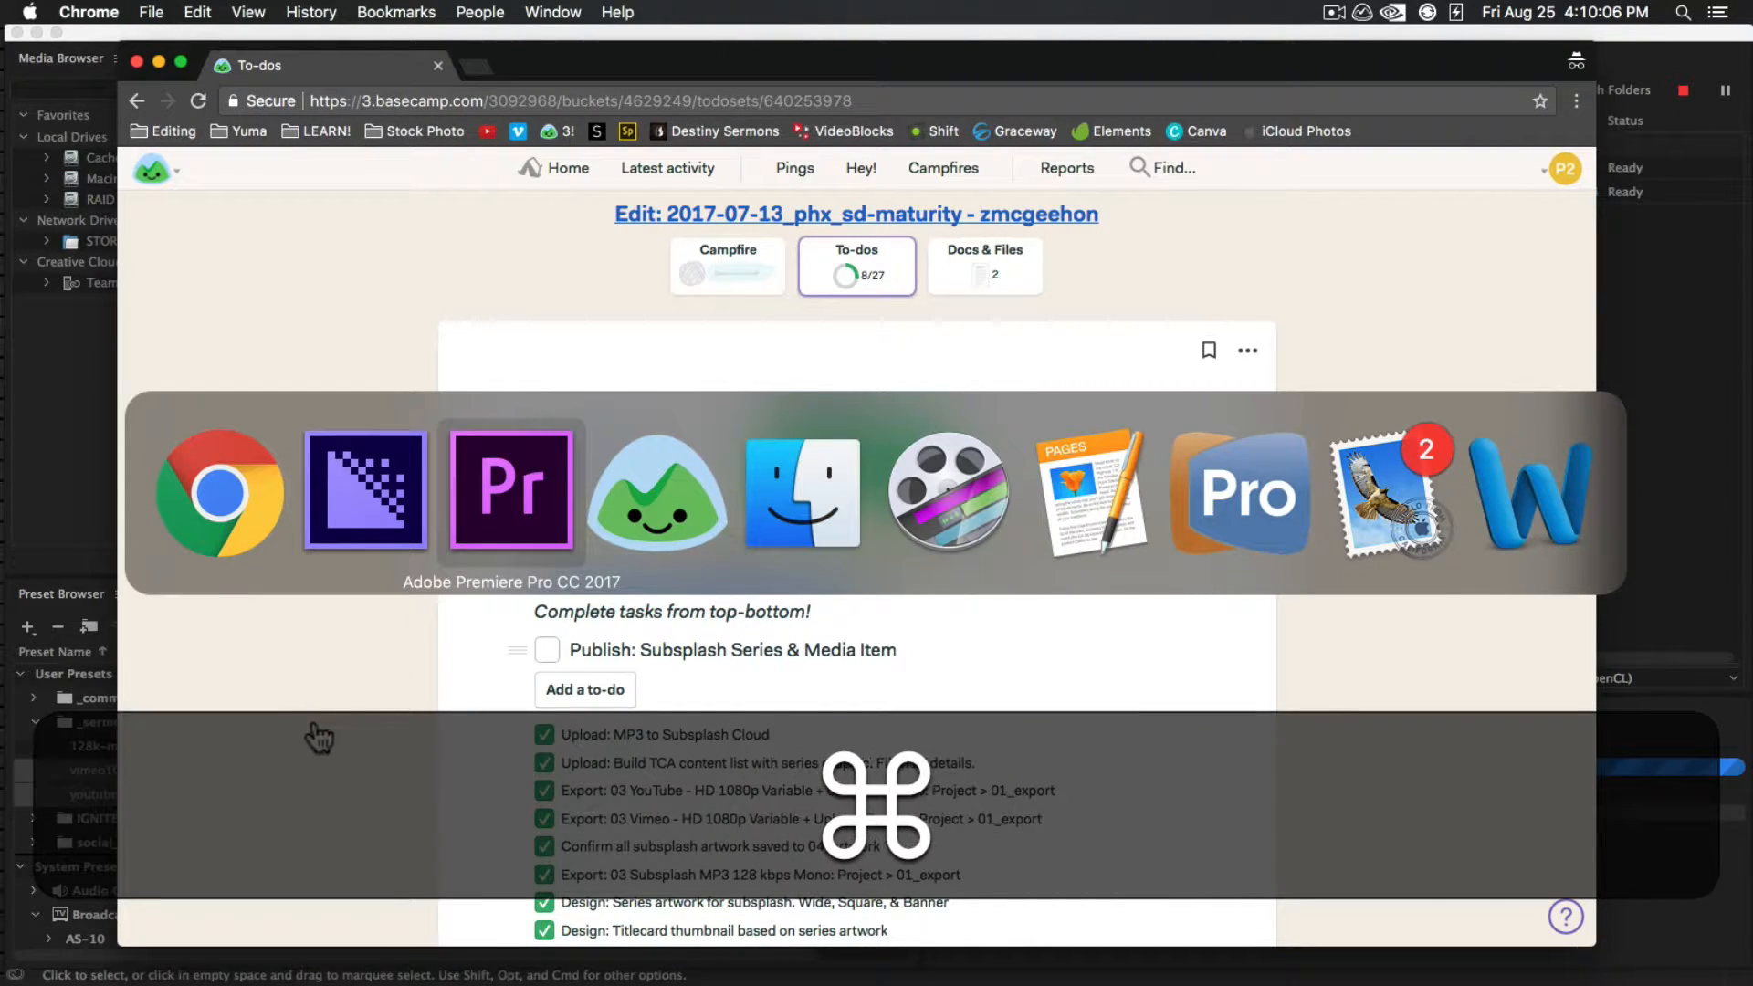
left_click(188, 515)
left_click(548, 651)
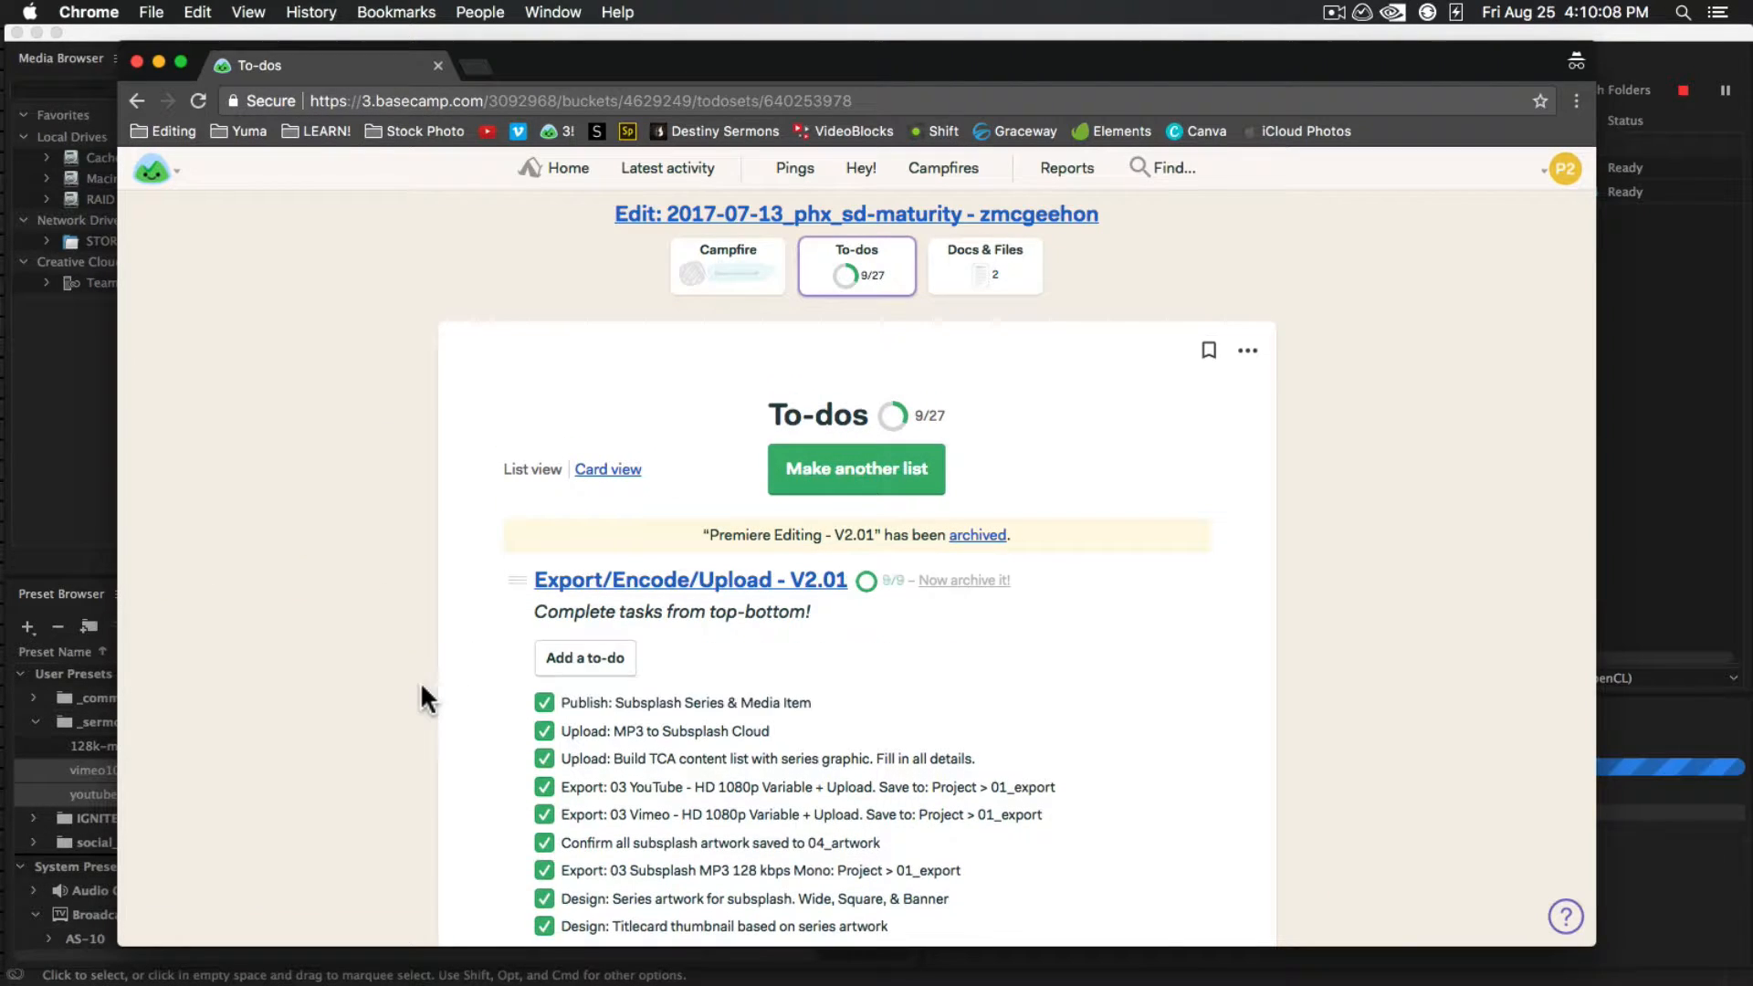
scroll(420, 681, "down", 5)
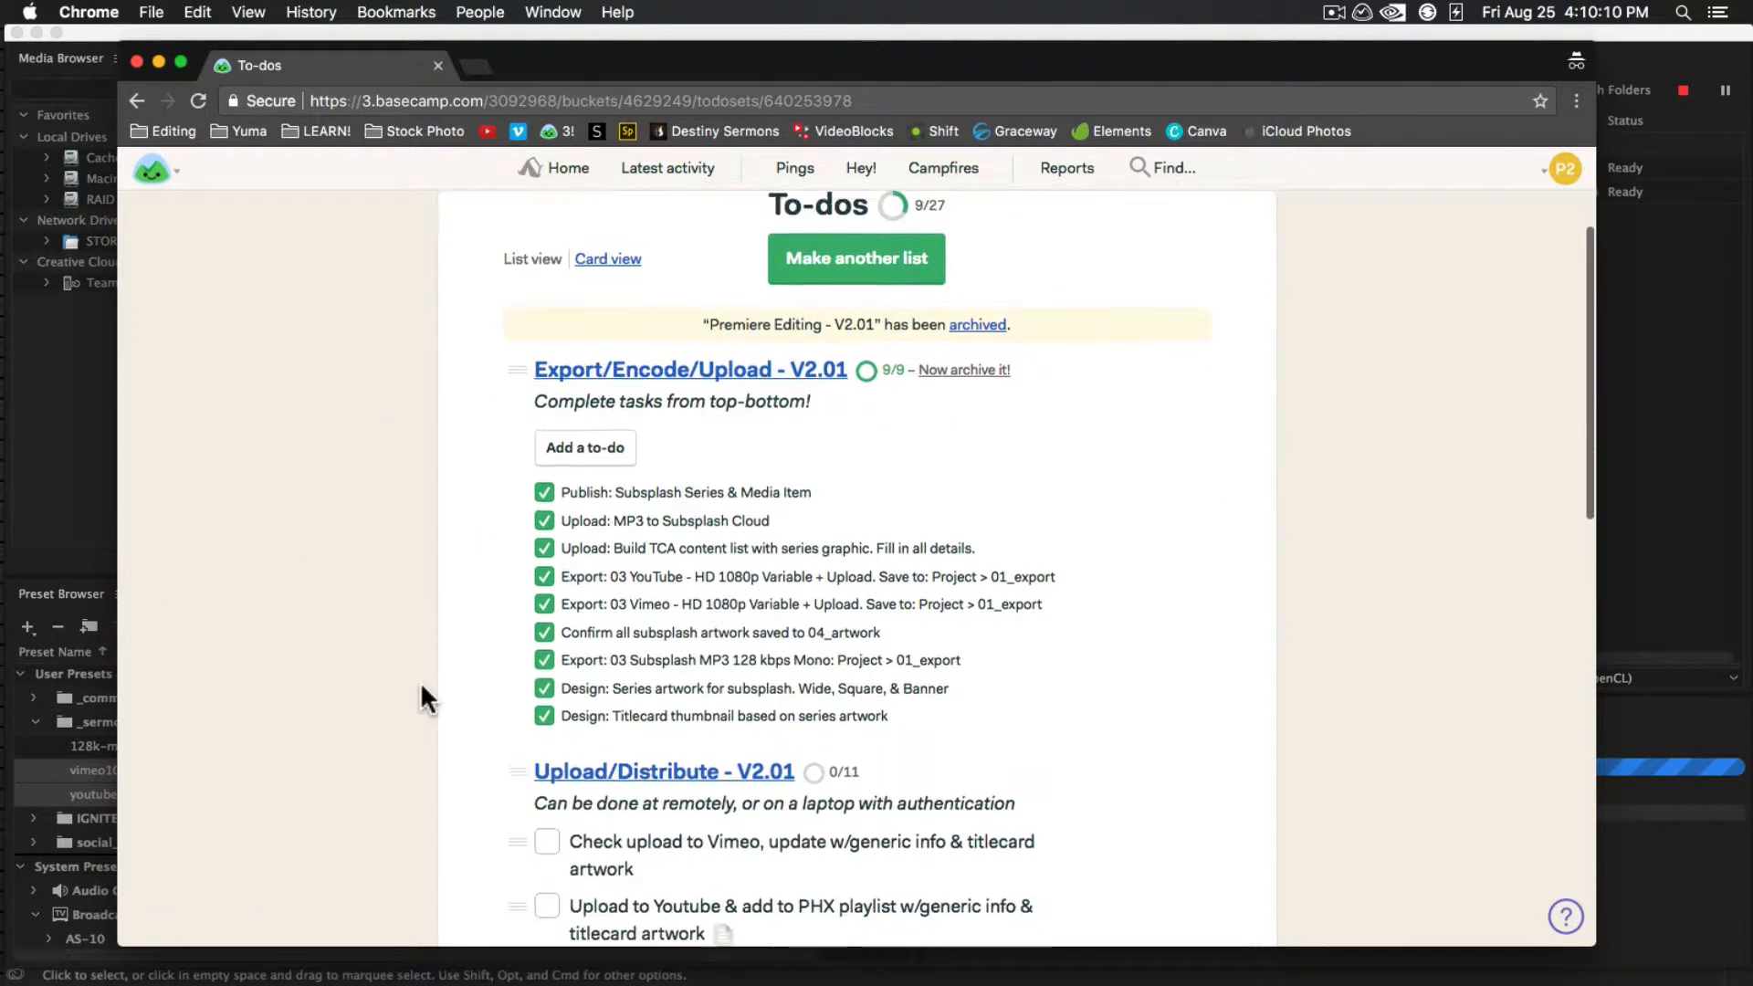
Switch to Media Encoder and check the encoding progress of the vimeo1080 and youtube1080 outputs
mouse_move(2, 532)
left_click(23, 603)
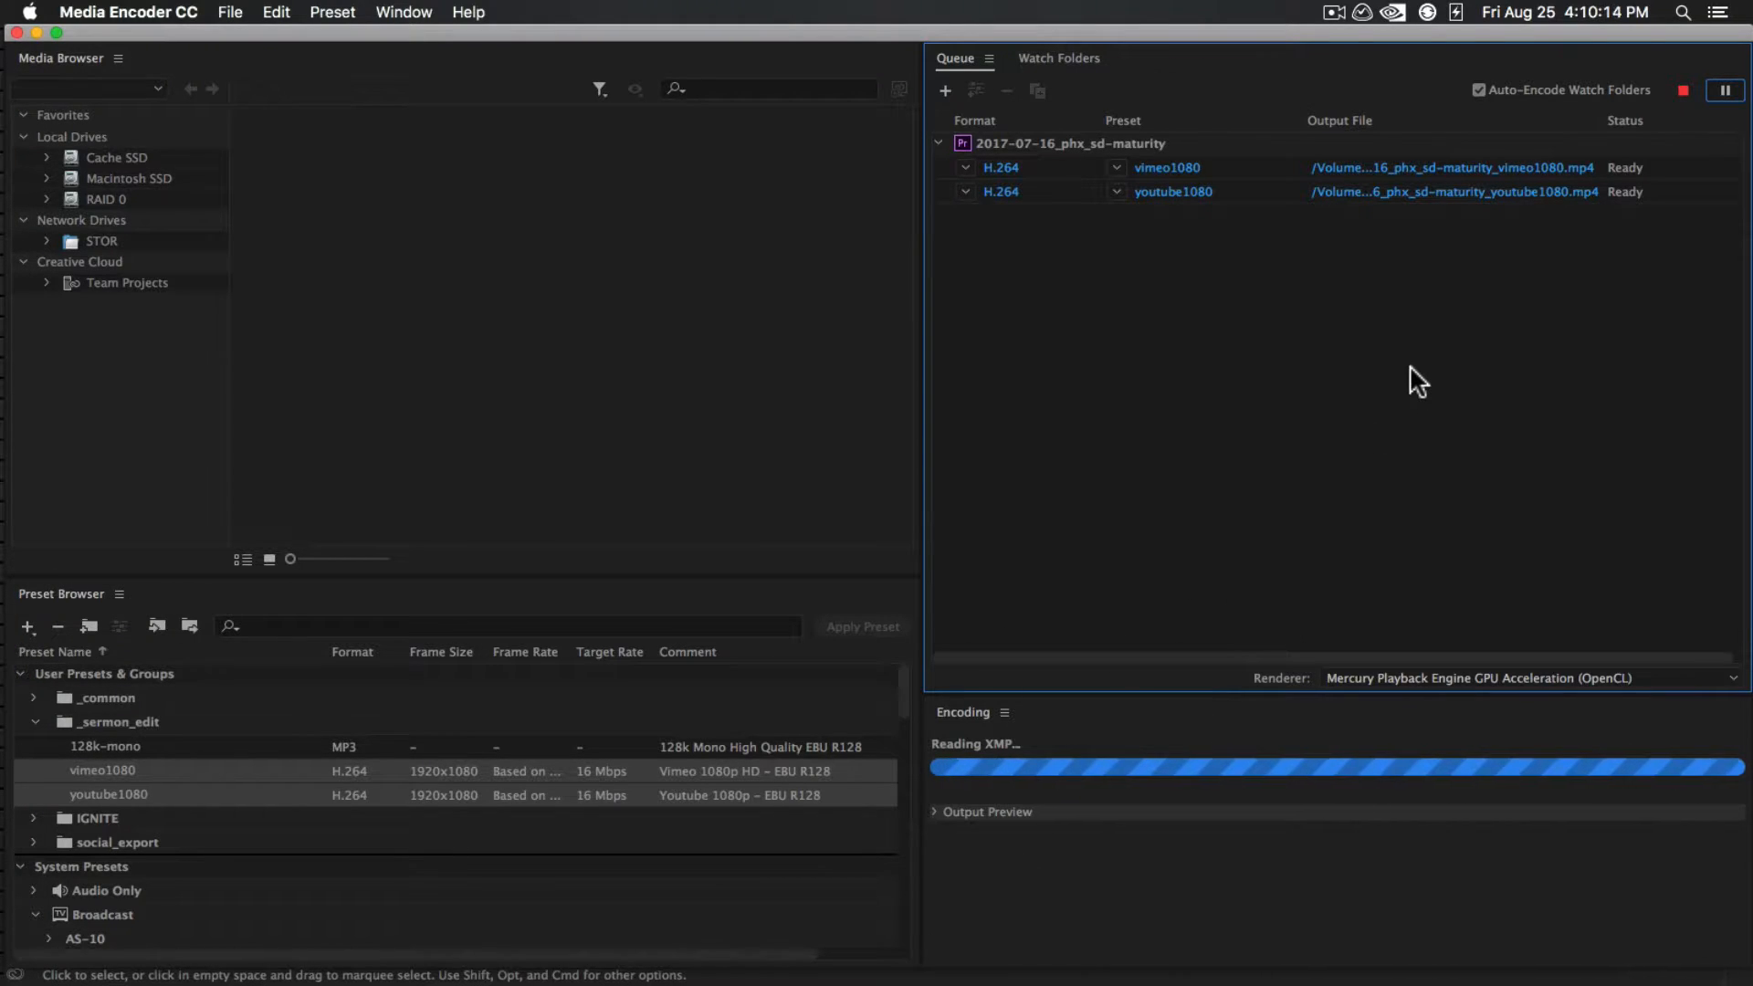
mouse_move(3, 129)
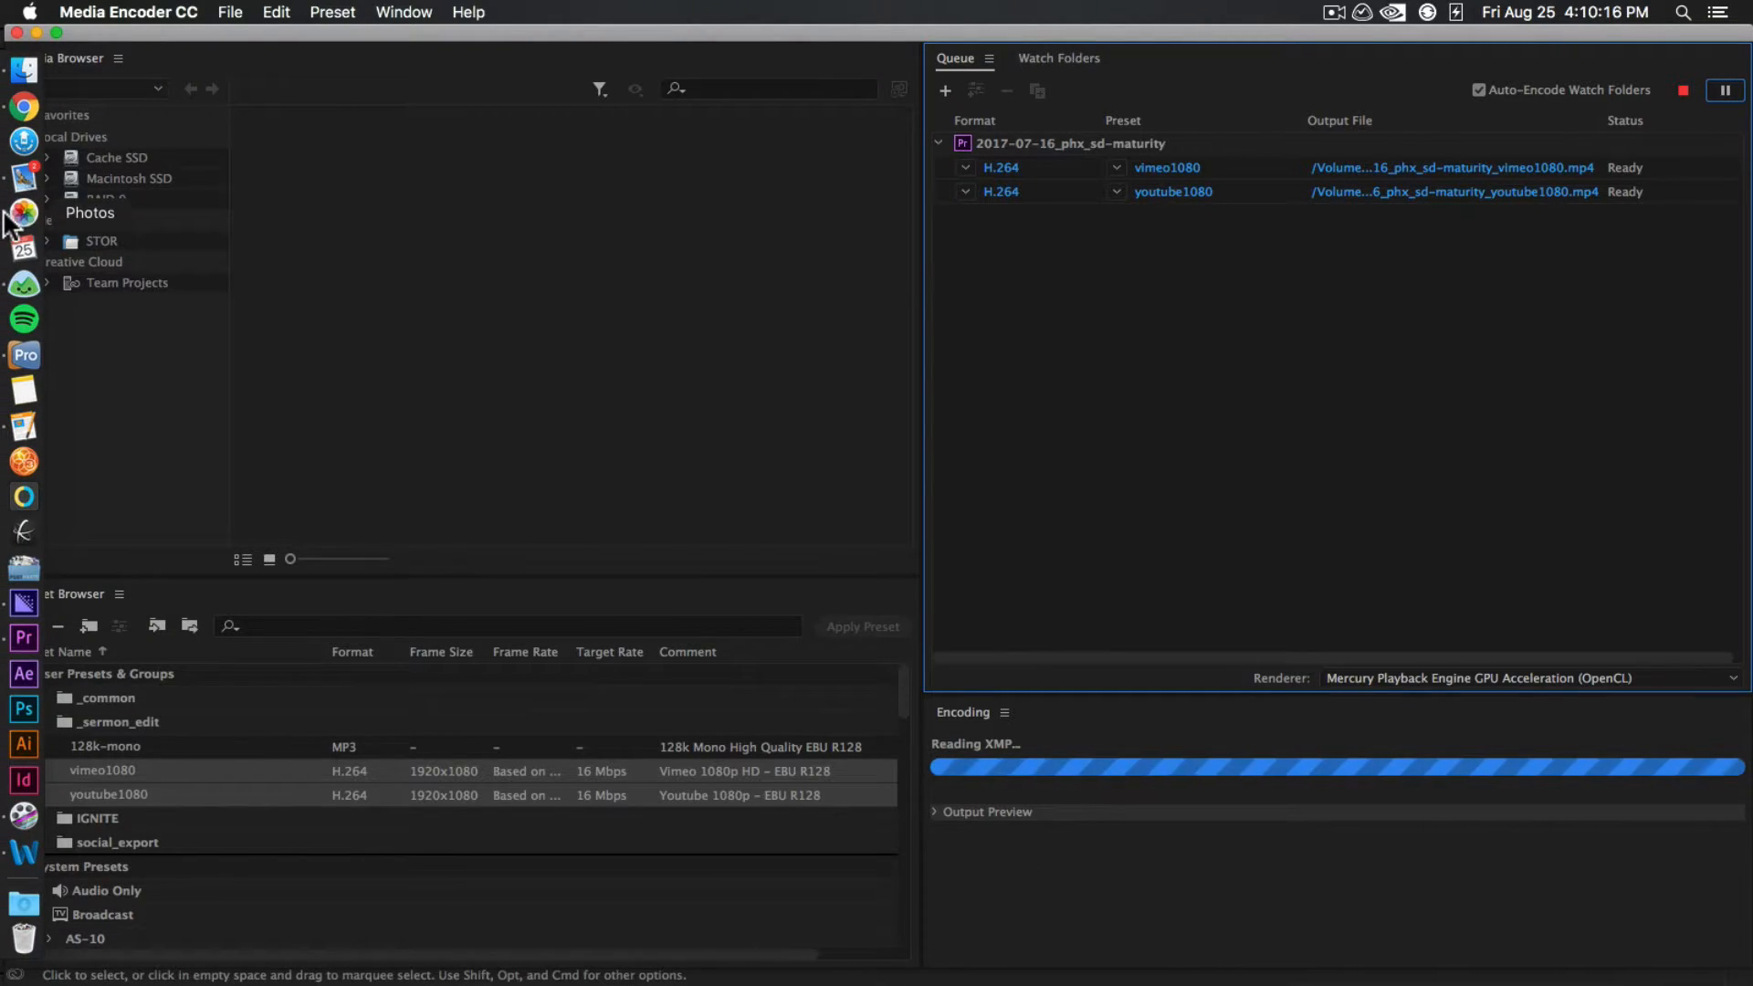